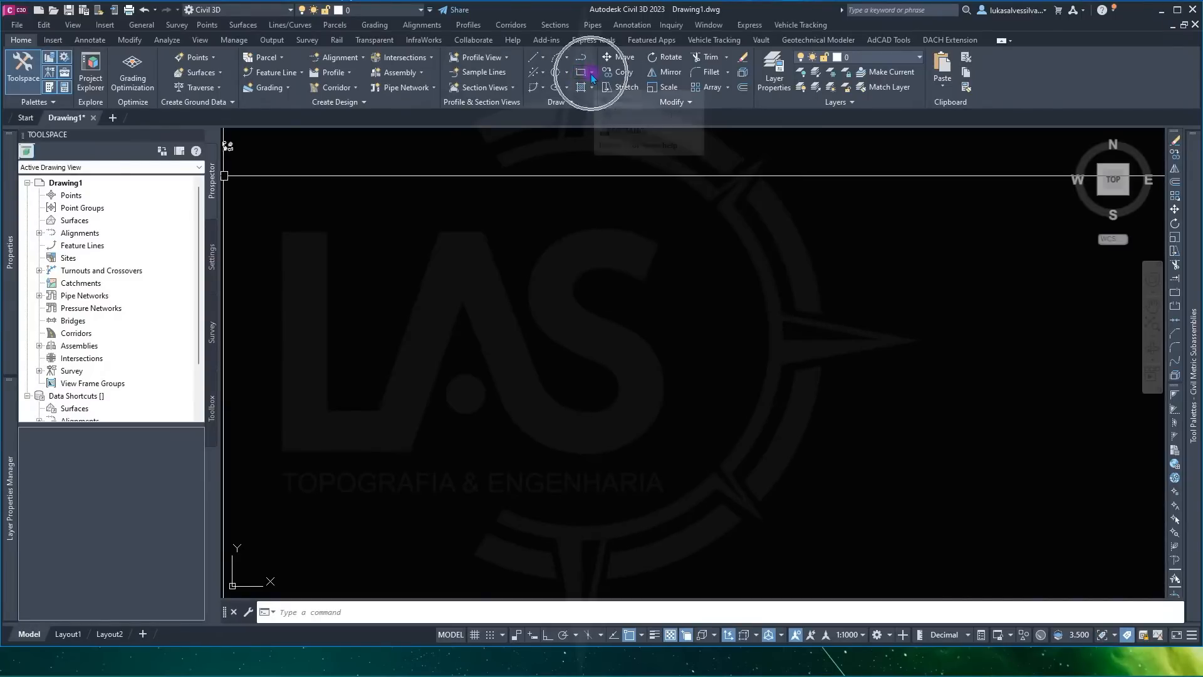
pyautogui.click(592, 72)
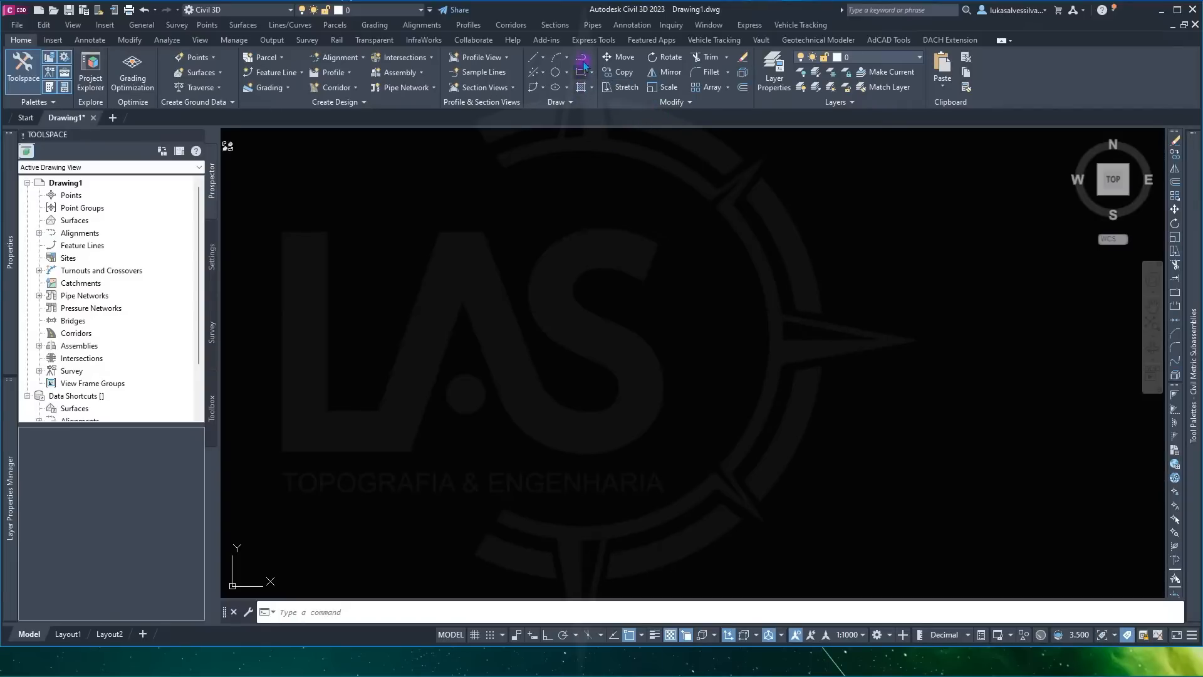
pyautogui.click(591, 72)
pyautogui.click(600, 118)
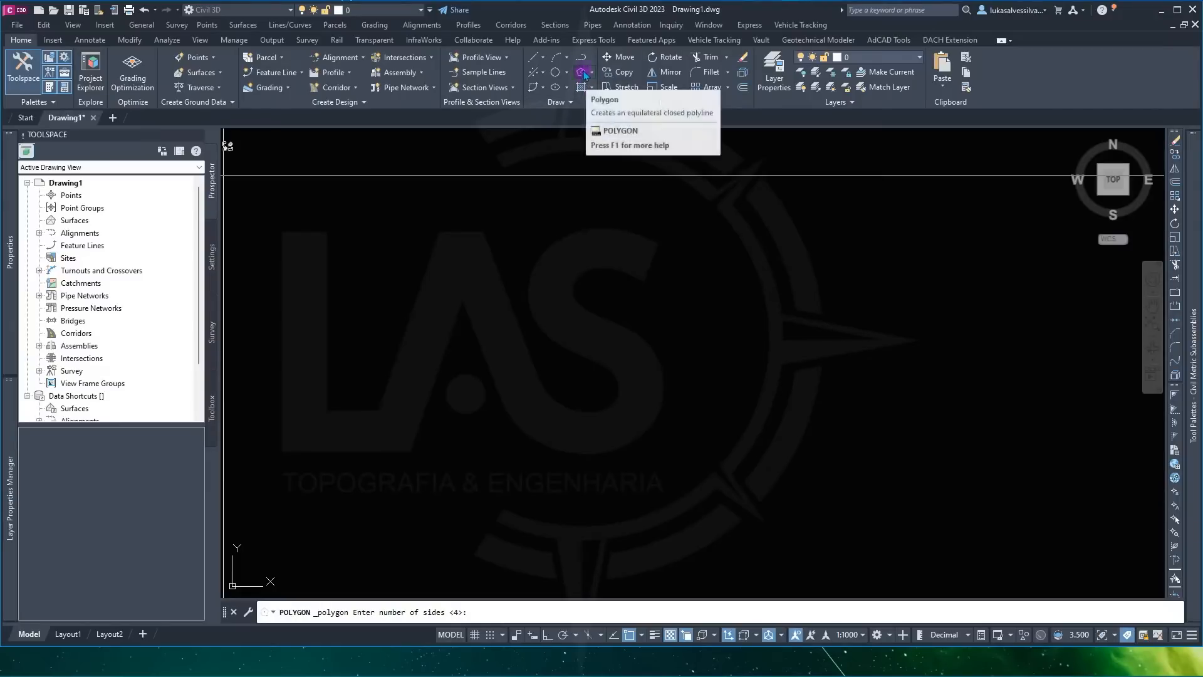
pyautogui.click(540, 59)
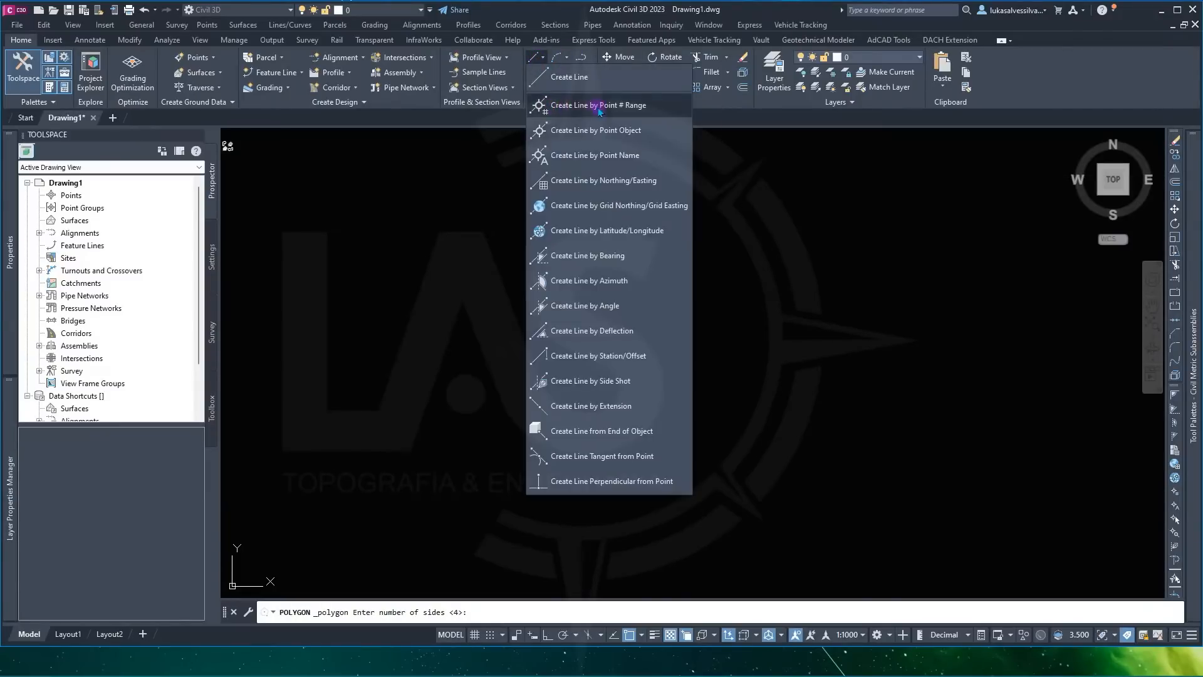
pyautogui.click(558, 107)
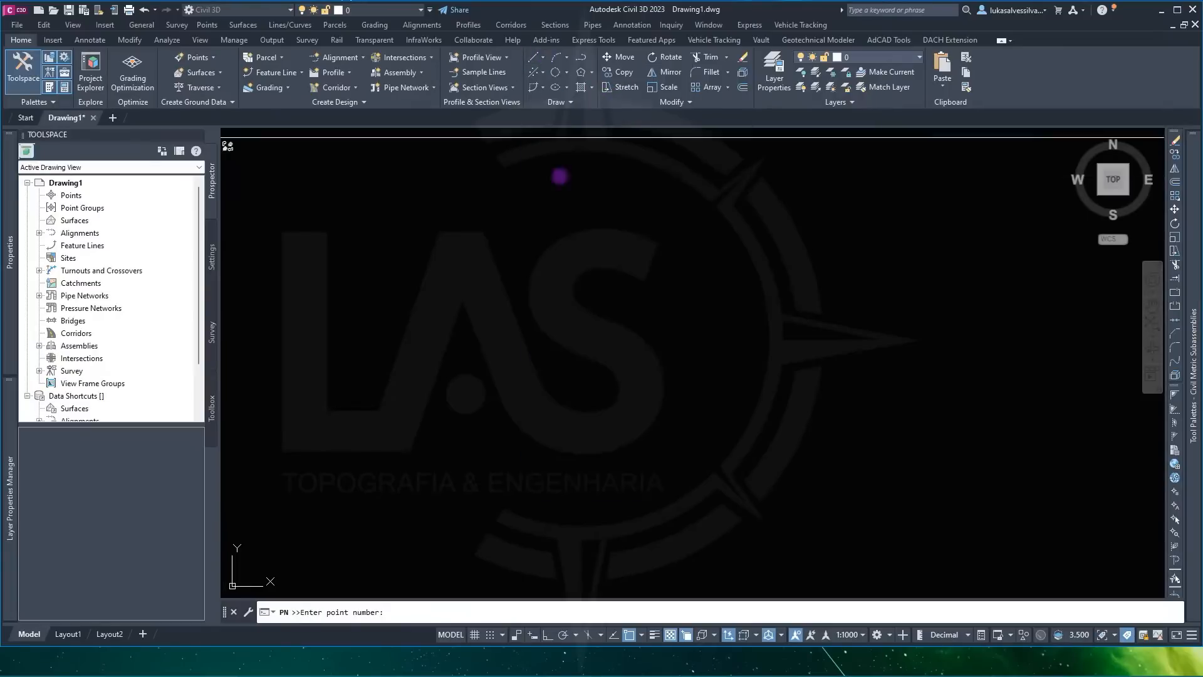
pyautogui.press('Escape')
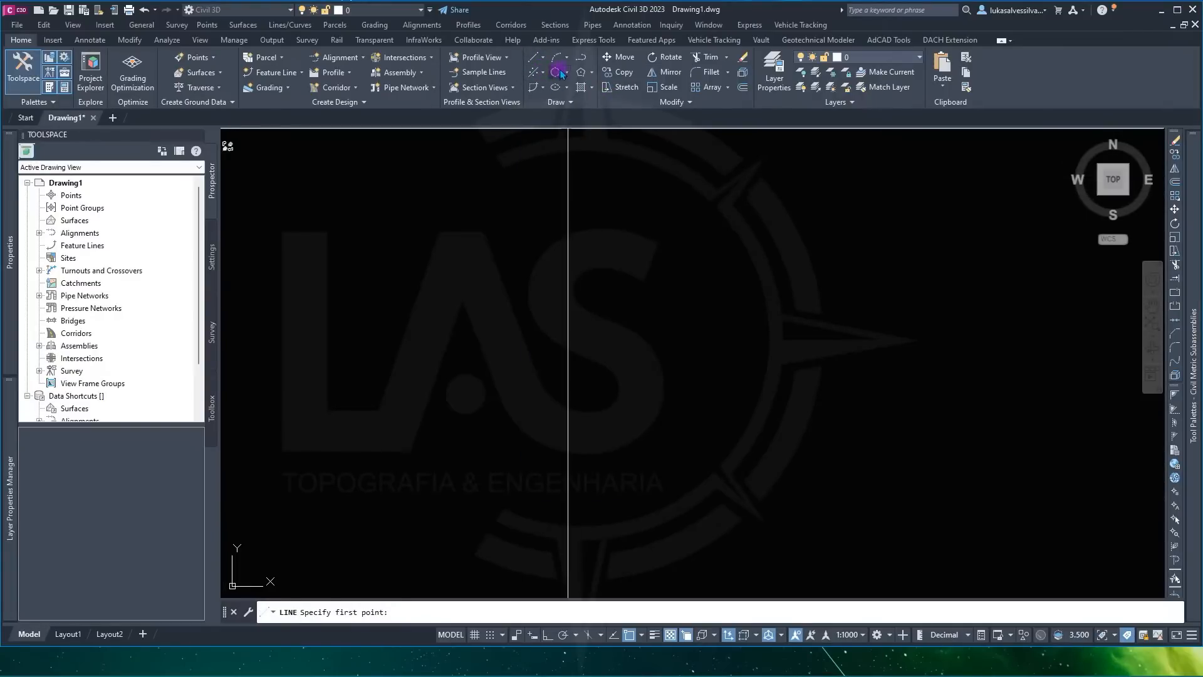
pyautogui.click(566, 74)
pyautogui.click(580, 91)
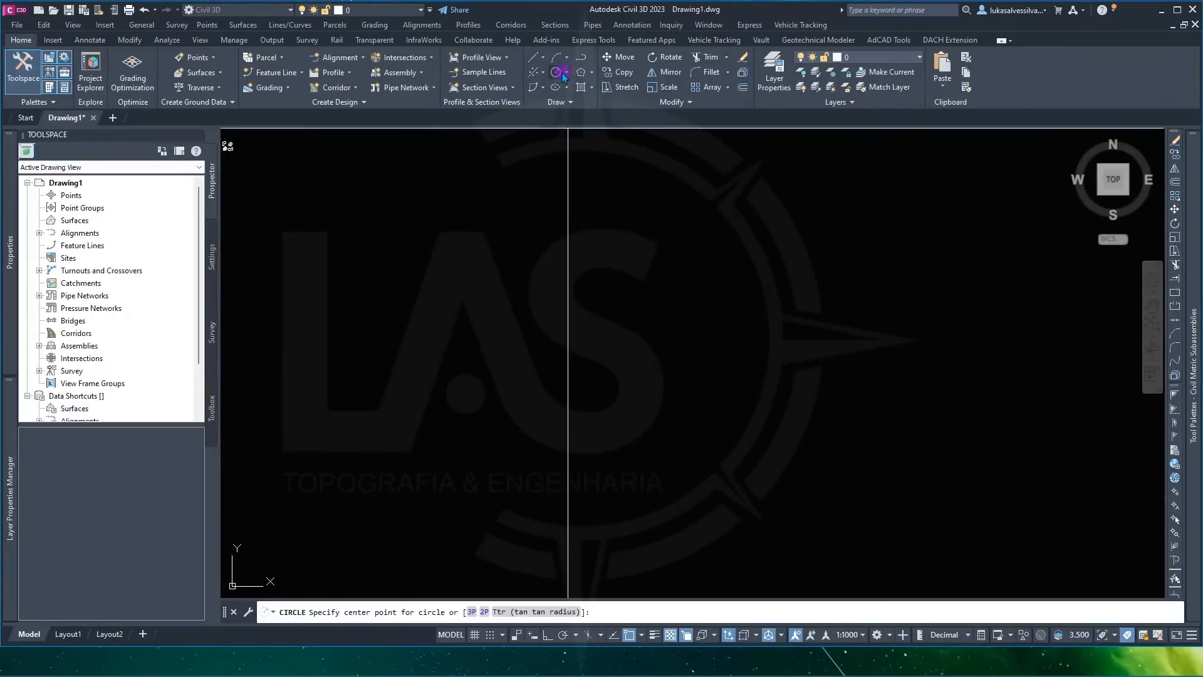
pyautogui.press('Escape')
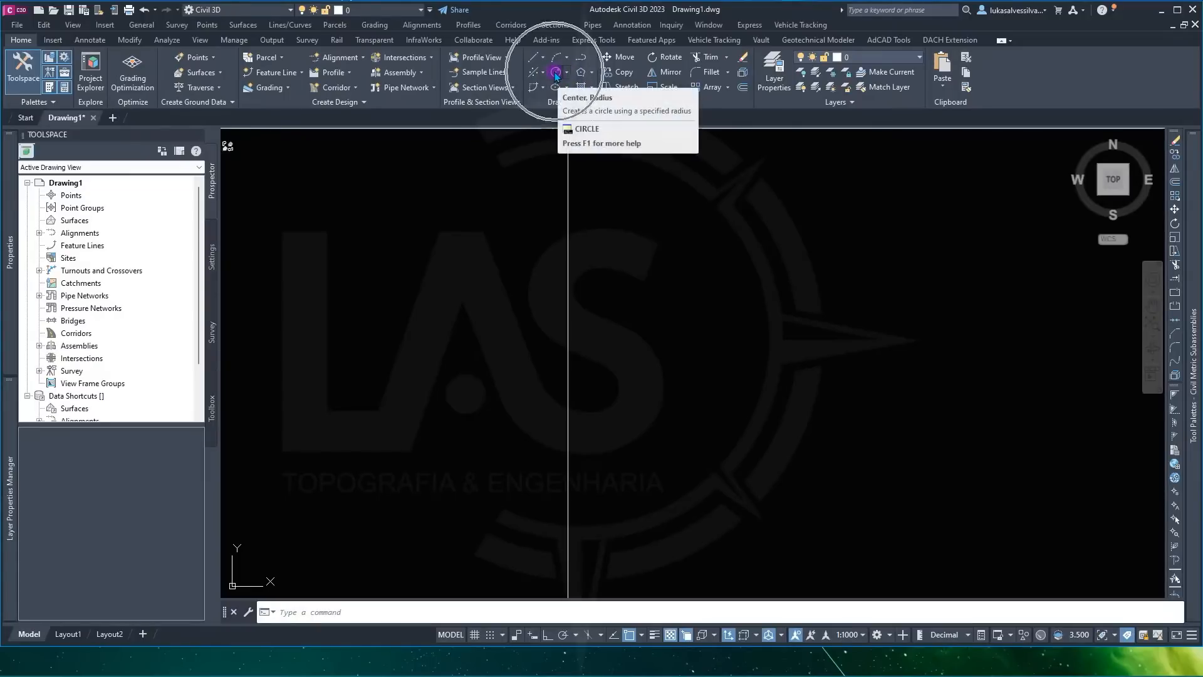
pyautogui.click(555, 74)
pyautogui.press('Escape')
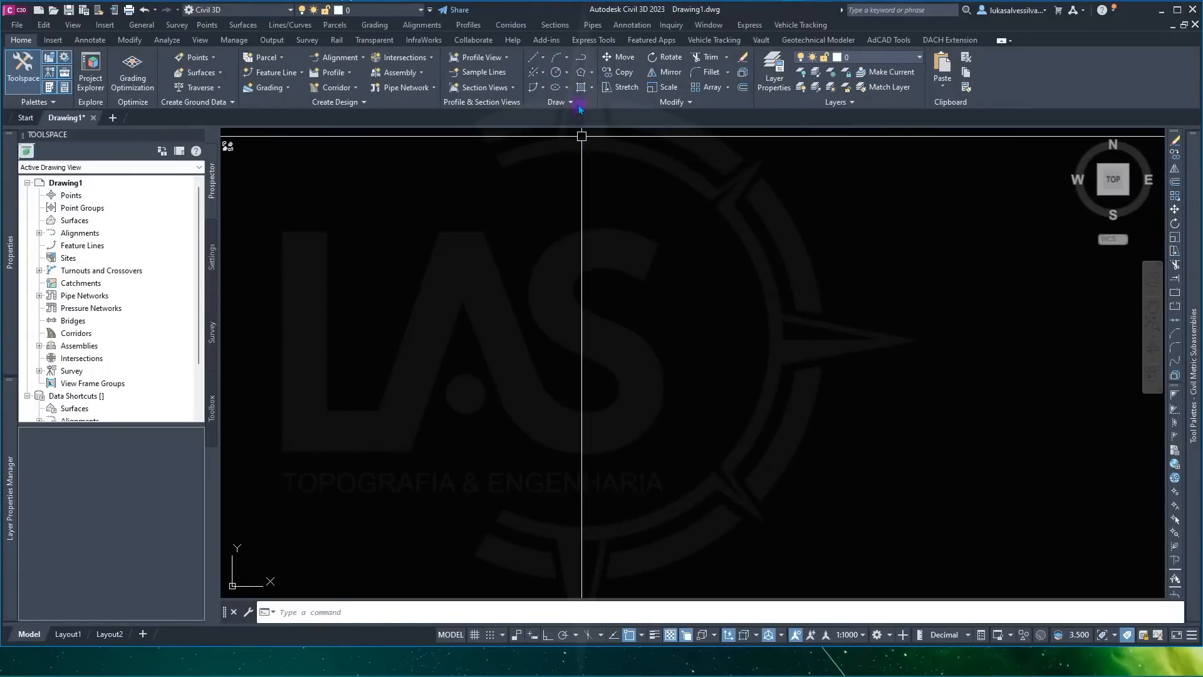
pyautogui.click(582, 74)
pyautogui.press('Escape')
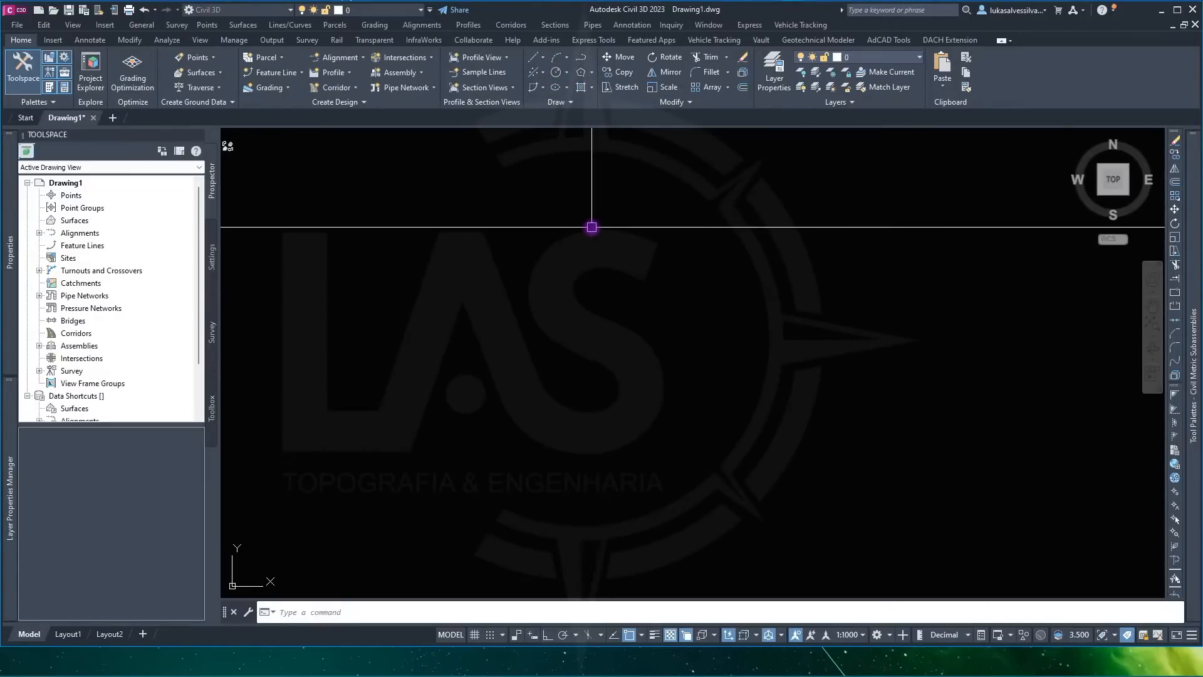
pyautogui.click(592, 72)
pyautogui.click(592, 94)
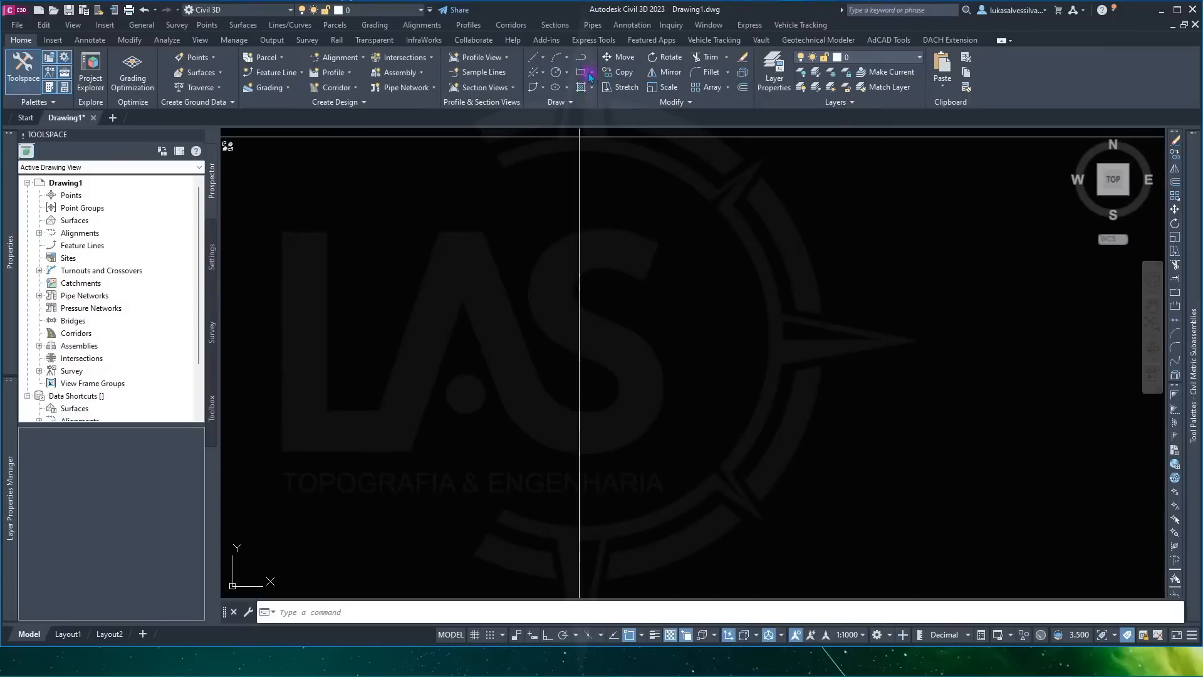
pyautogui.press('Escape')
pyautogui.click(582, 74)
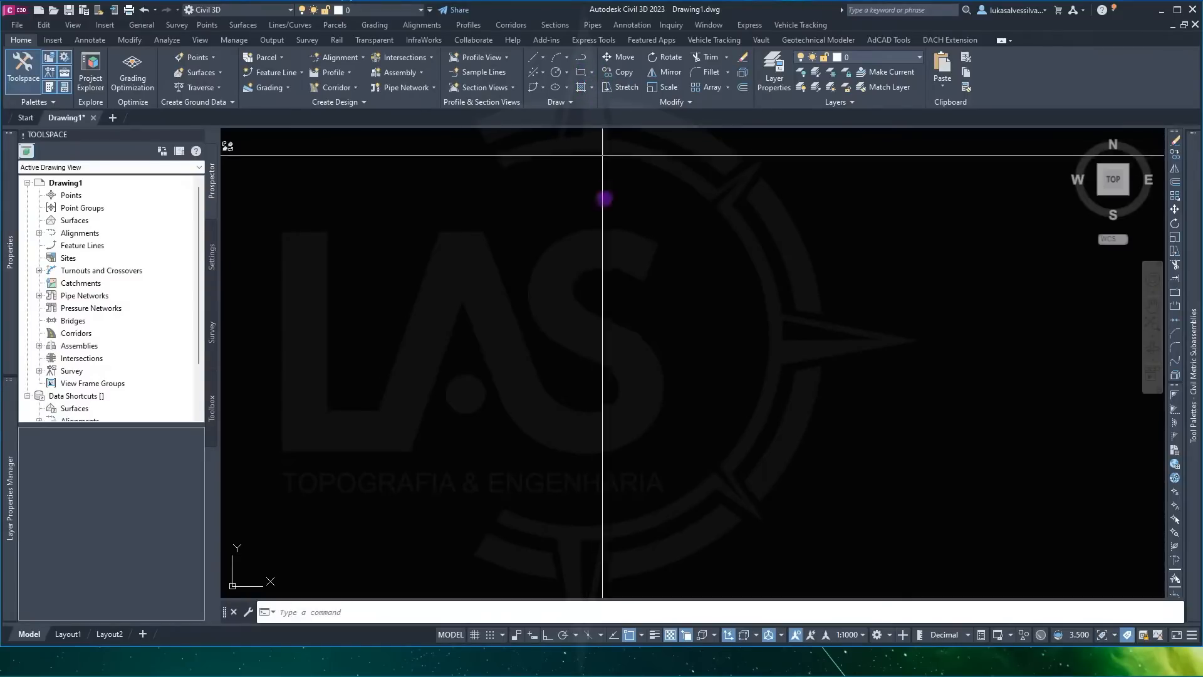
pyautogui.press('Escape')
pyautogui.click(591, 72)
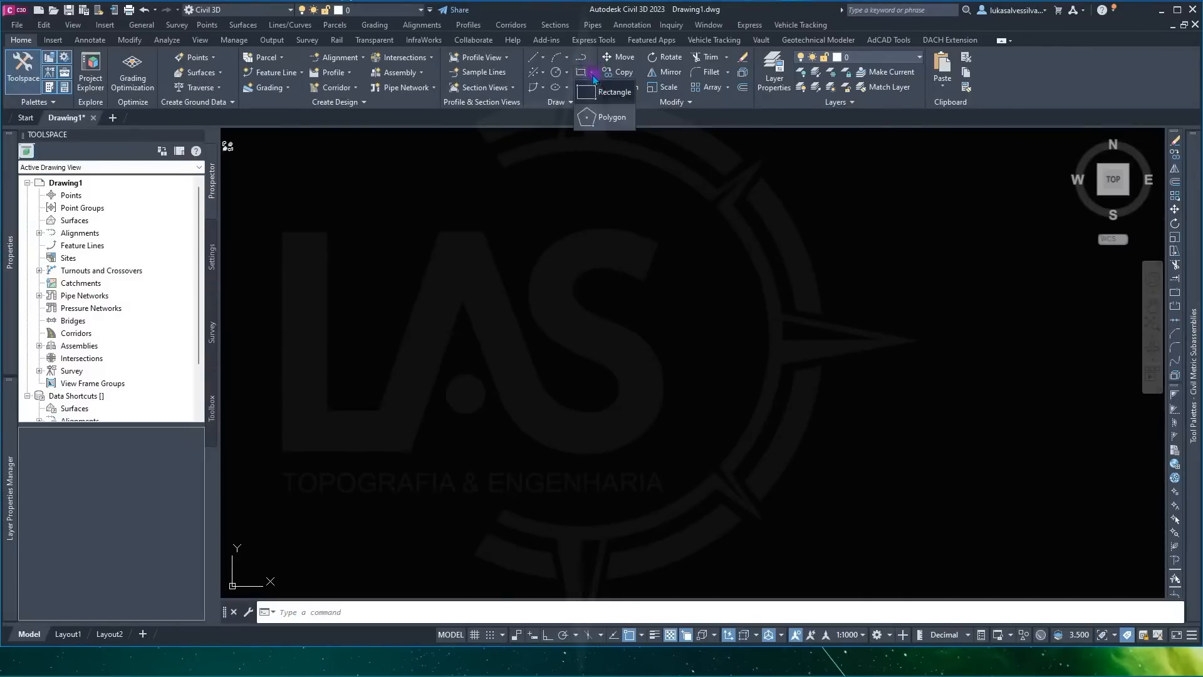
pyautogui.click(585, 143)
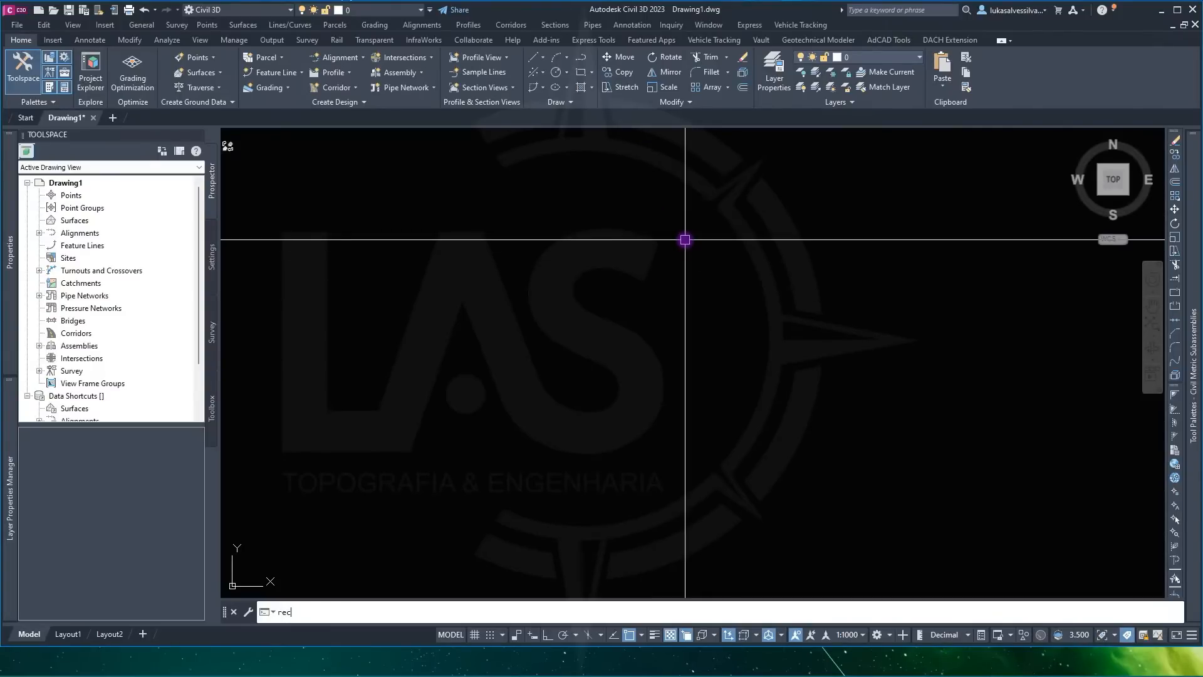
pyautogui.press('Return')
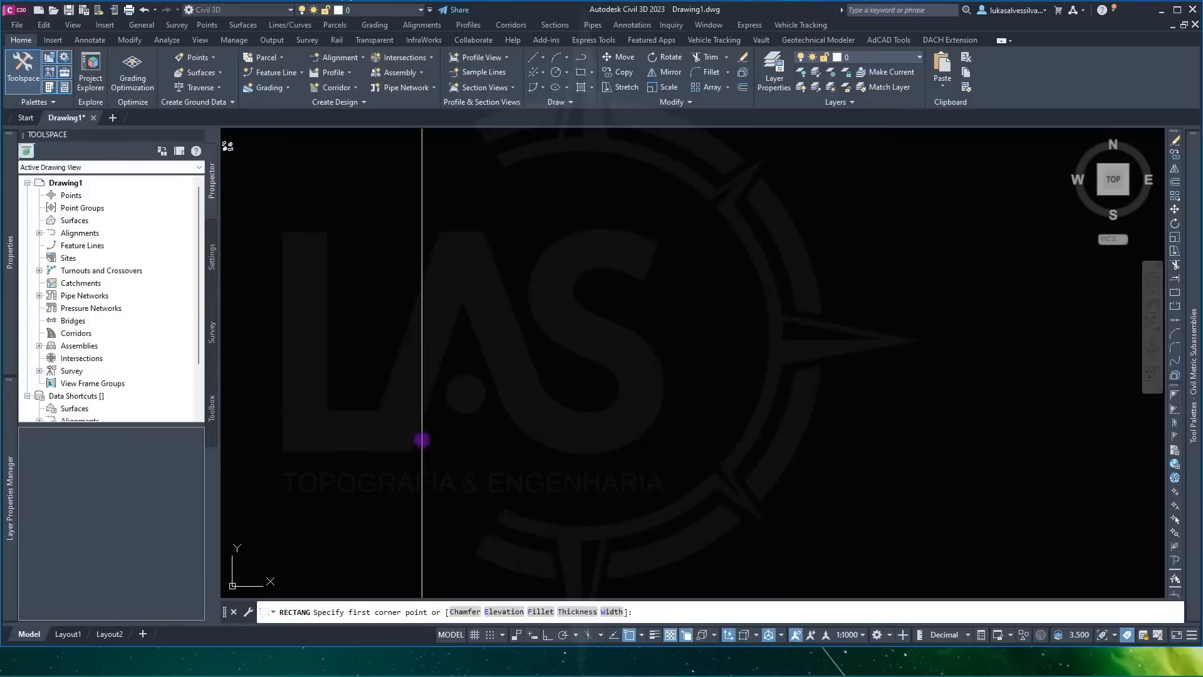
pyautogui.press('Escape')
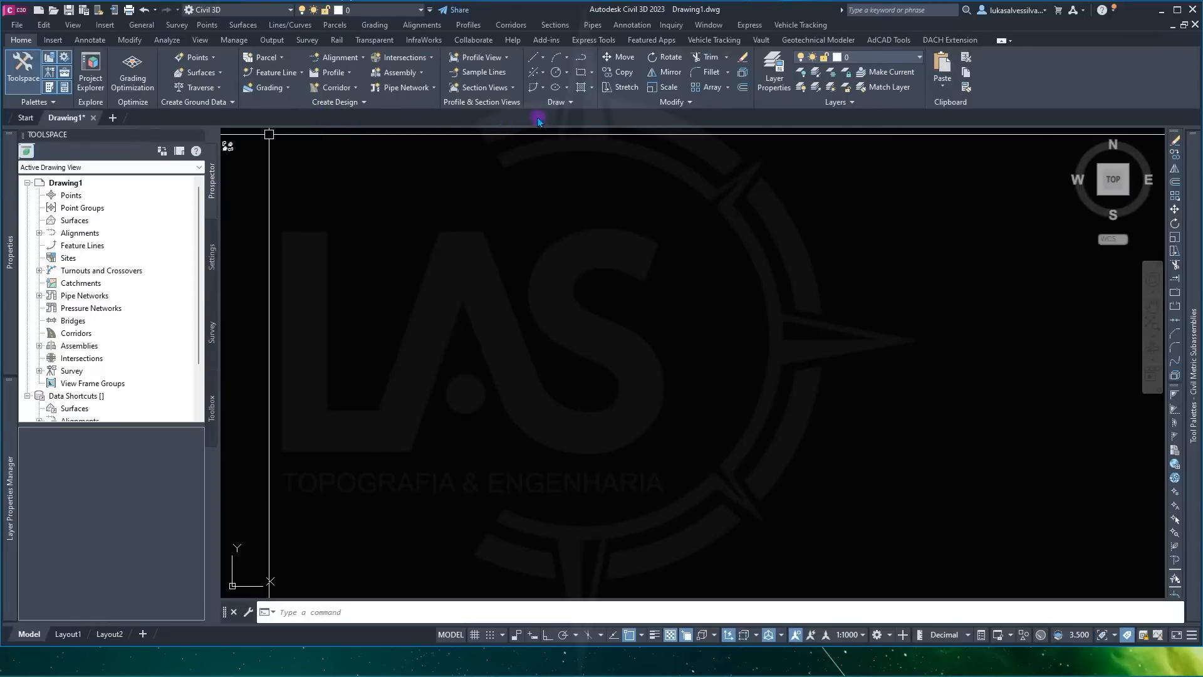
# Step: Open the help page for the Rectangle command, read through its description and options, and close the help window
pyautogui.click(592, 72)
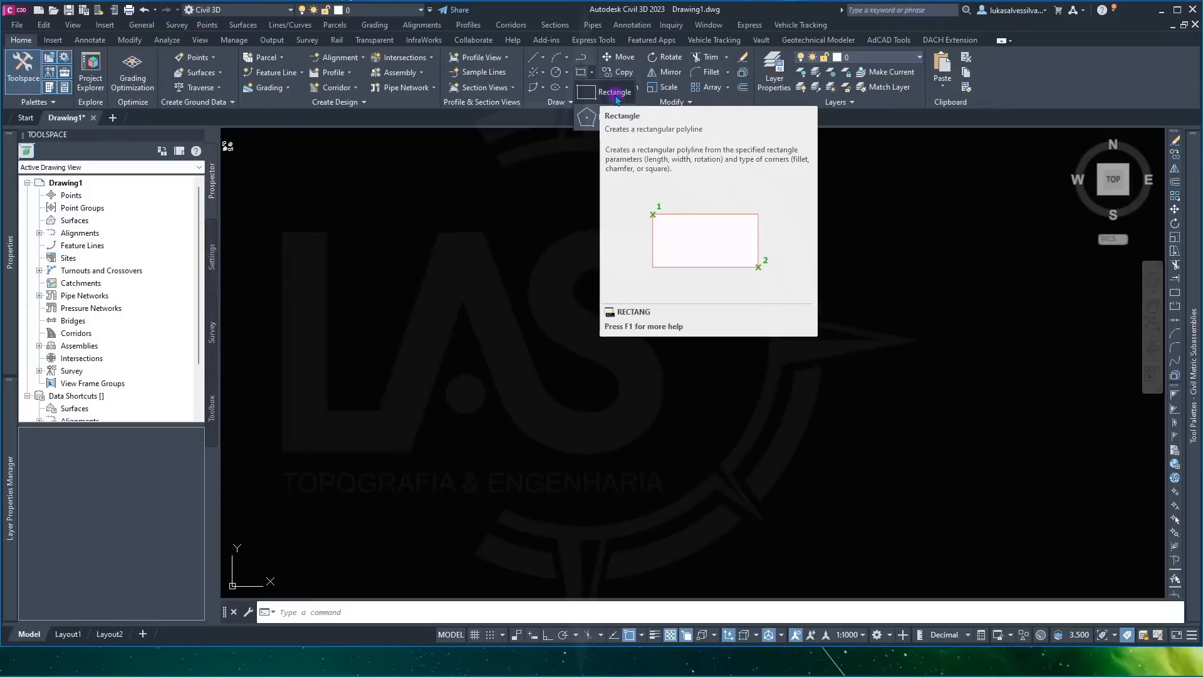
pyautogui.press('F1')
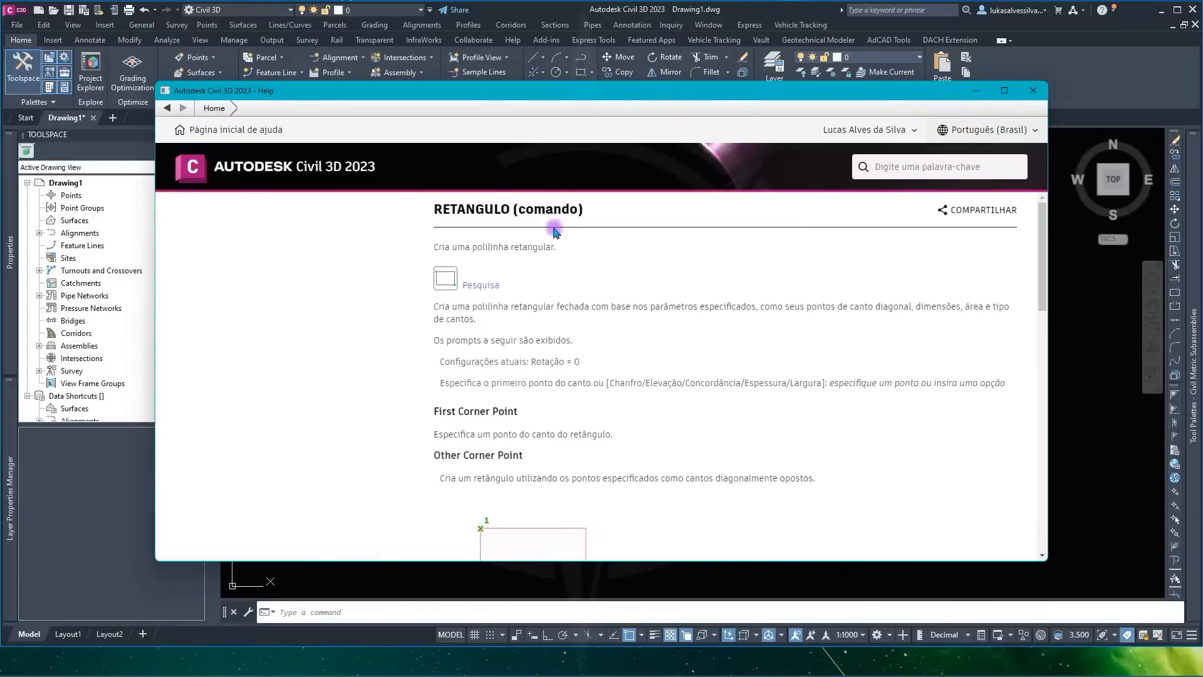
pyautogui.moveTo(436, 209); pyautogui.dragTo(584, 210)
pyautogui.click(517, 277)
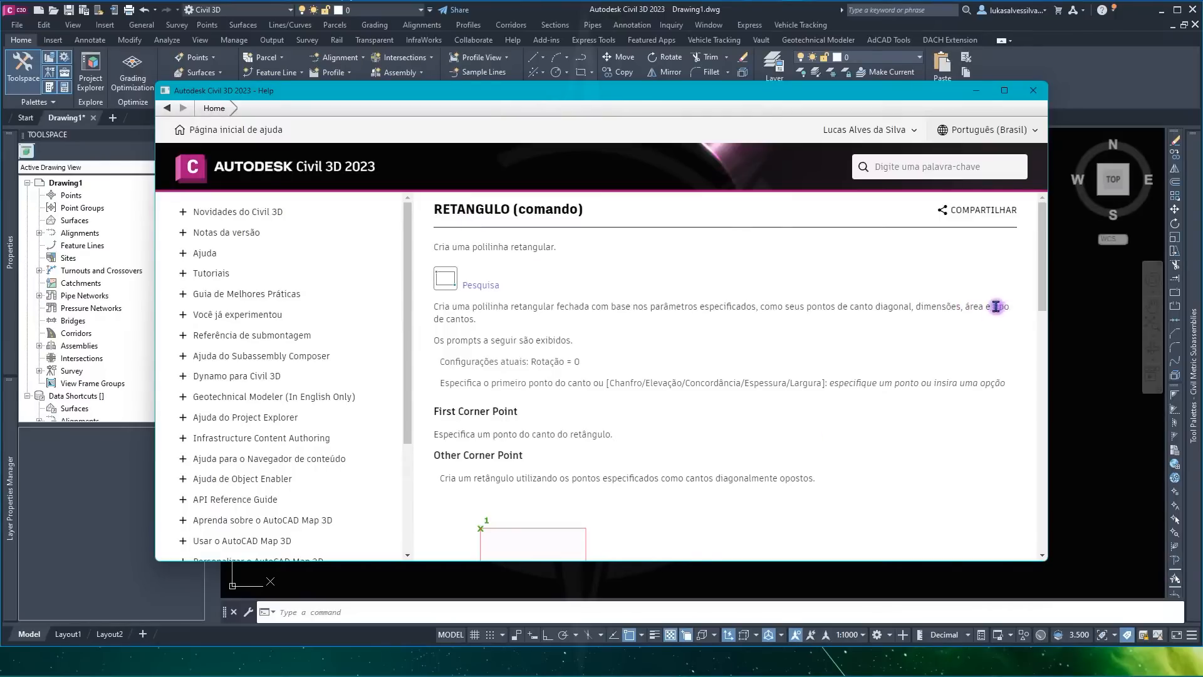
pyautogui.scroll(-3, 695, 402)
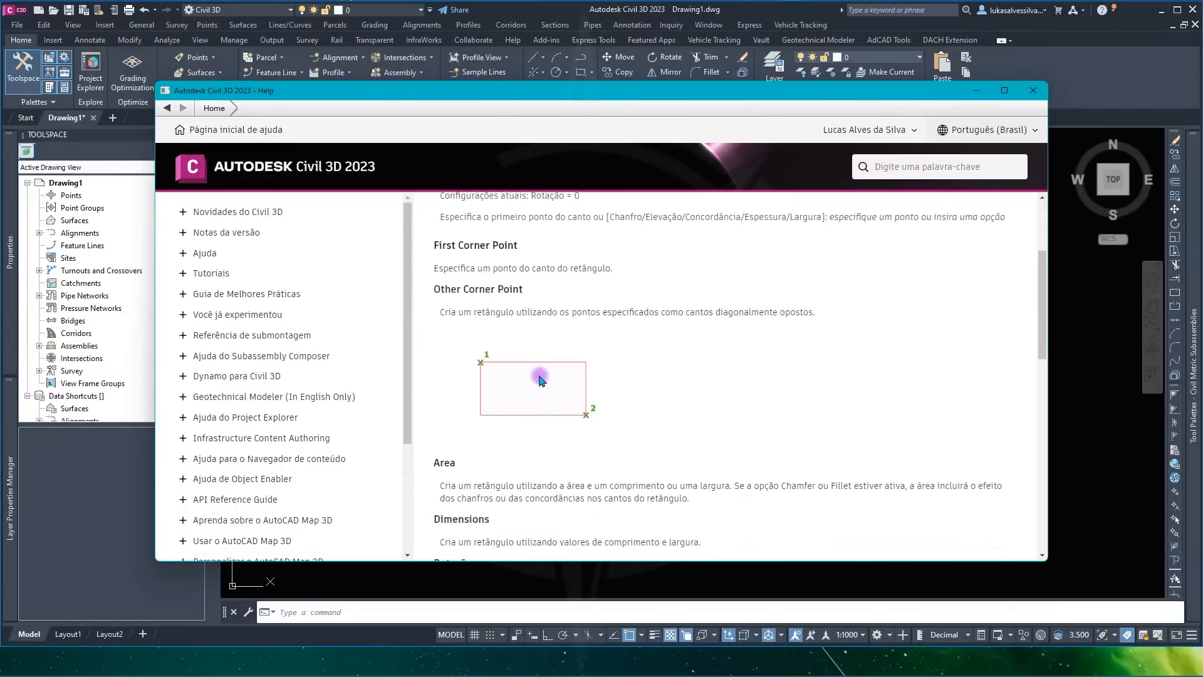
pyautogui.scroll(-6, 539, 380)
pyautogui.scroll(2, 564, 386)
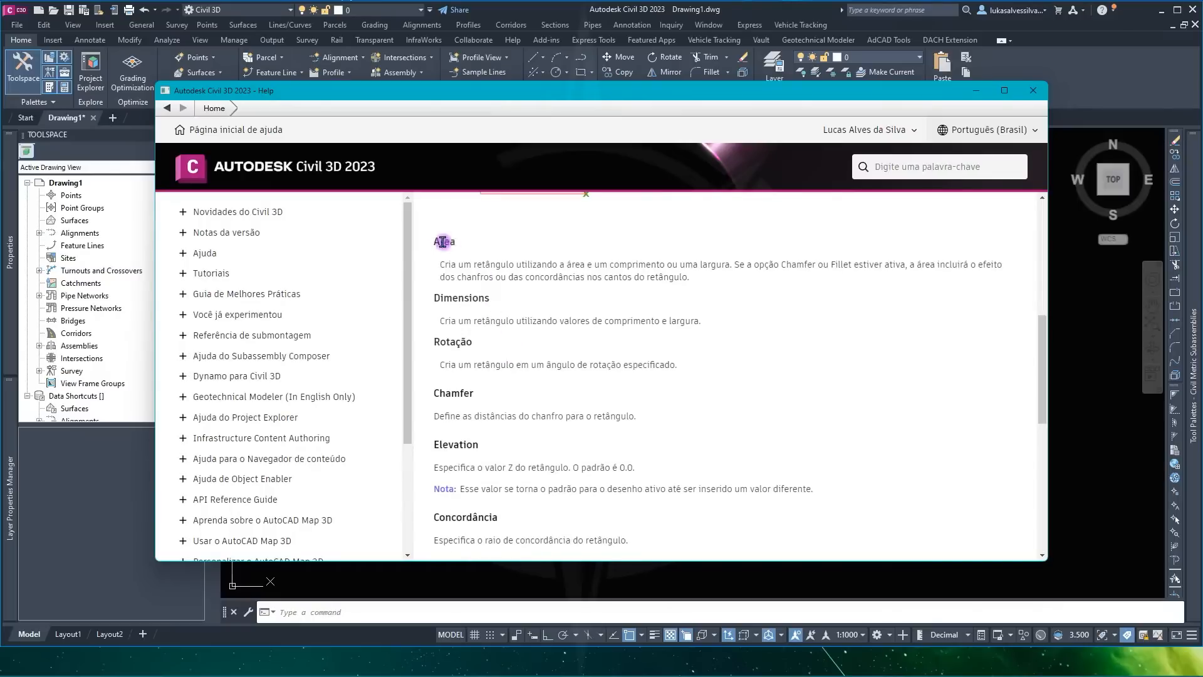
pyautogui.scroll(-2, 464, 276)
pyautogui.scroll(-5, 495, 307)
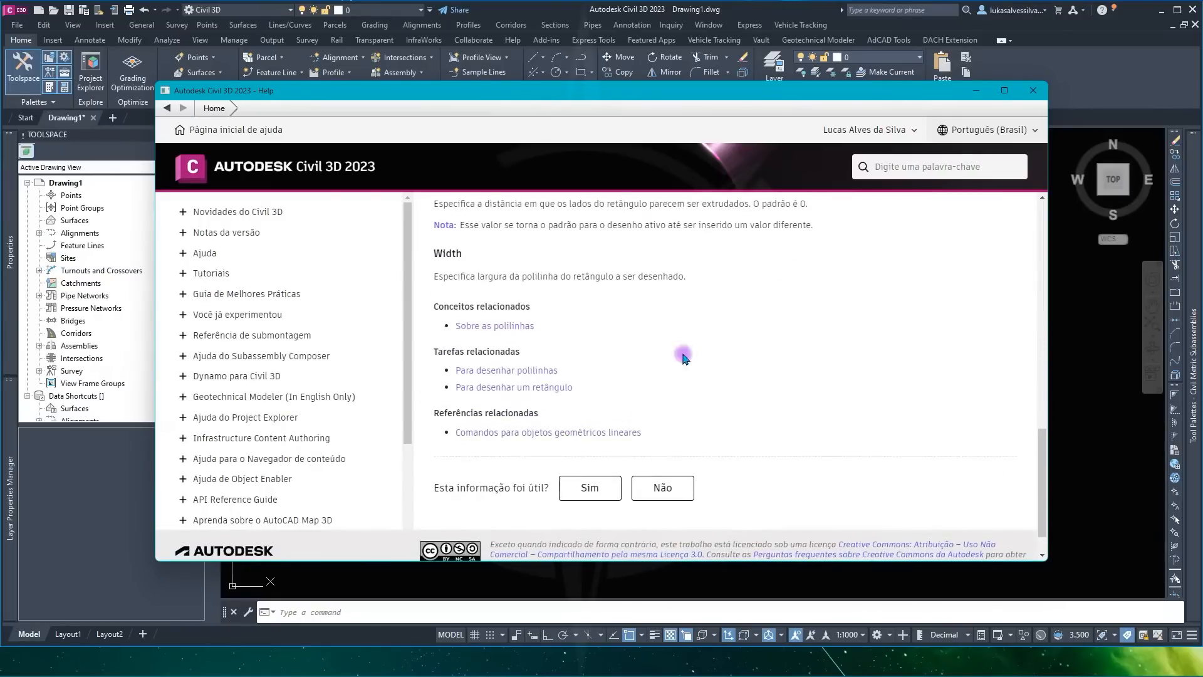
pyautogui.scroll(1, 731, 438)
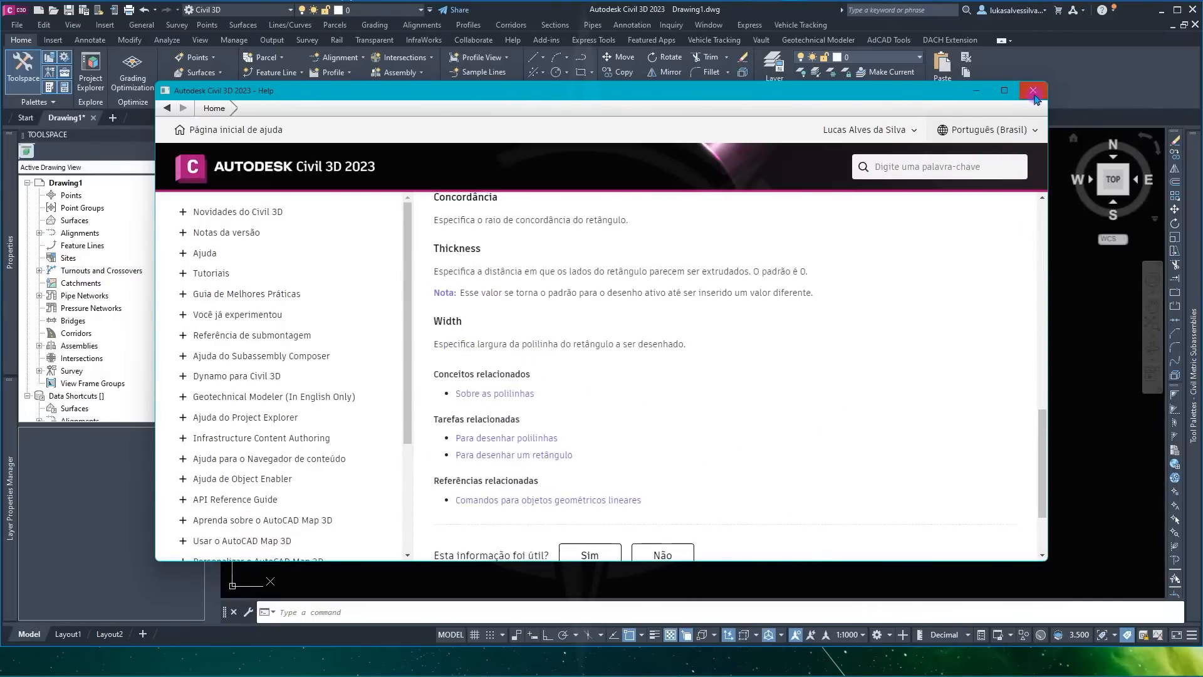
pyautogui.click(1033, 92)
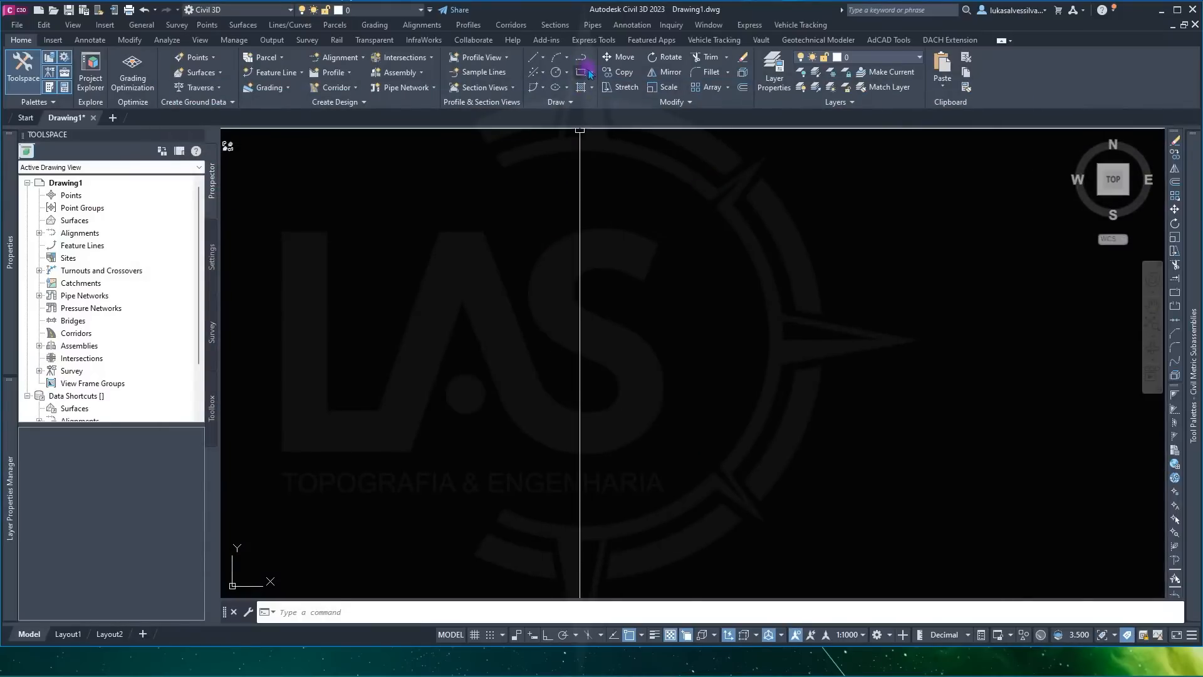
# Step: Draw a single-segment horizontal polyline 10 units long
pyautogui.click(581, 72)
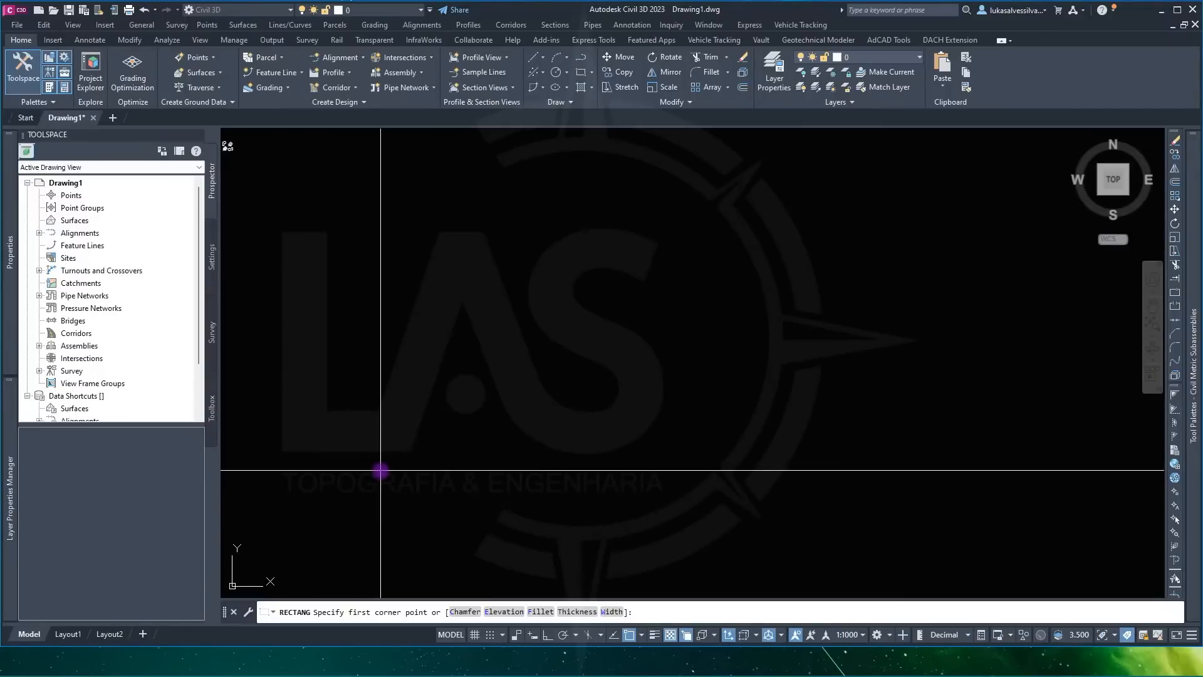
pyautogui.press('Escape')
pyautogui.write('pl')
pyautogui.press('Return')
pyautogui.click(397, 422)
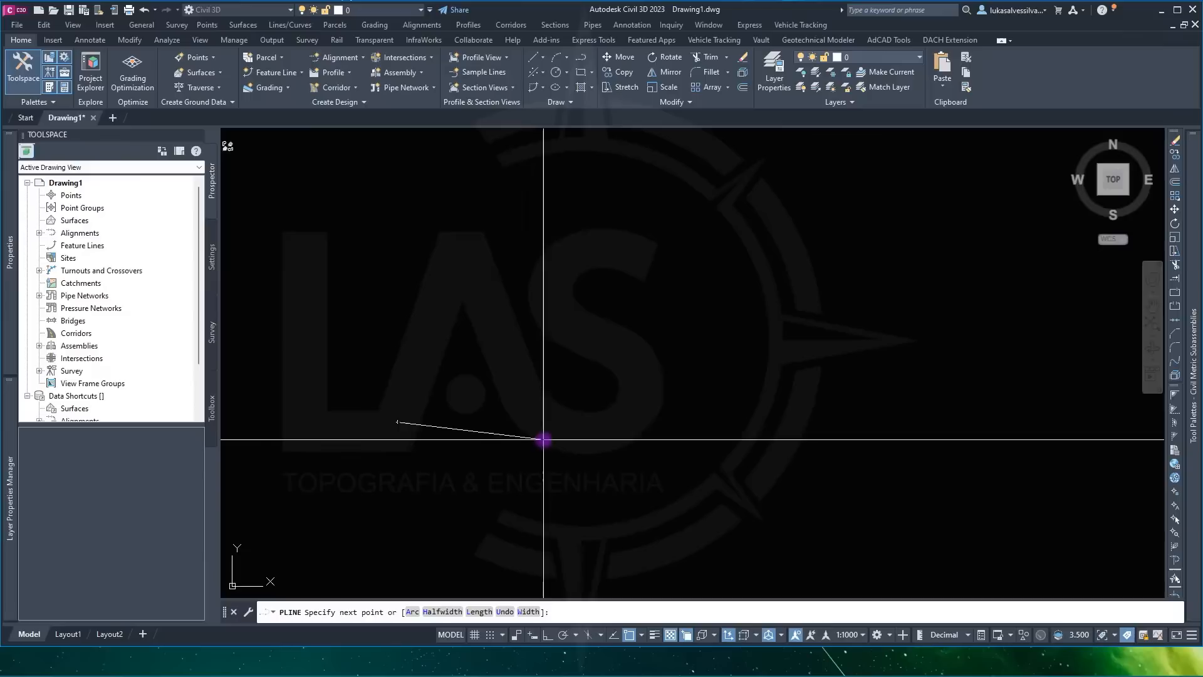
pyautogui.click(555, 435)
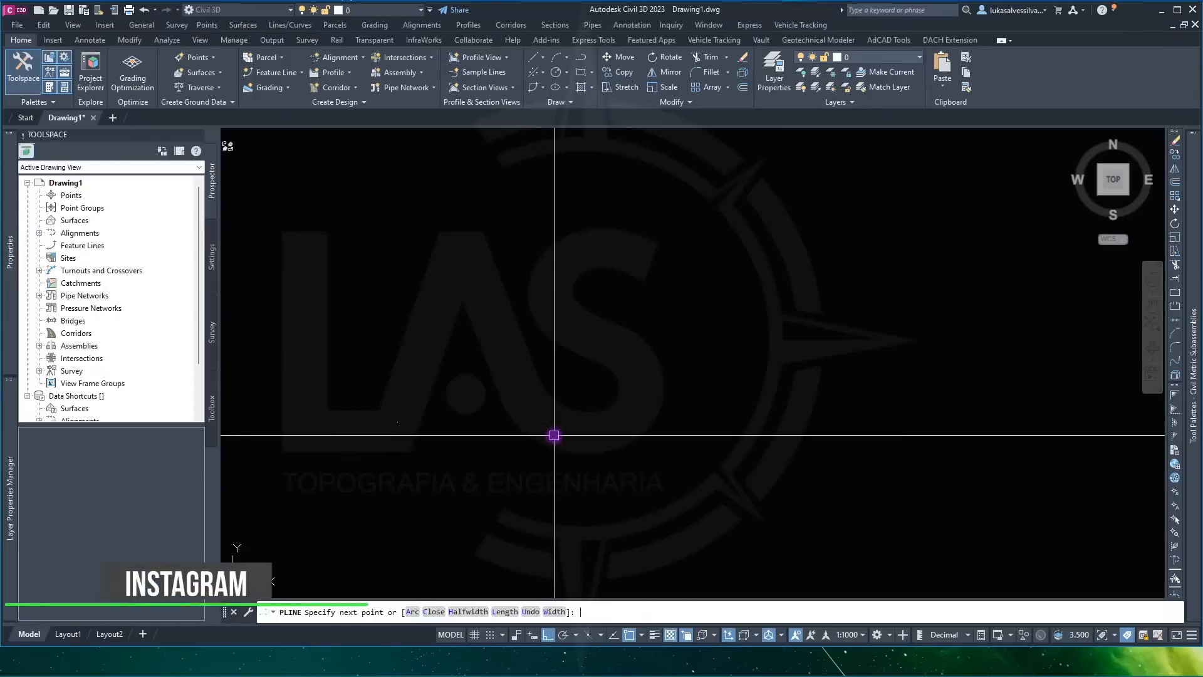
pyautogui.press('Return')
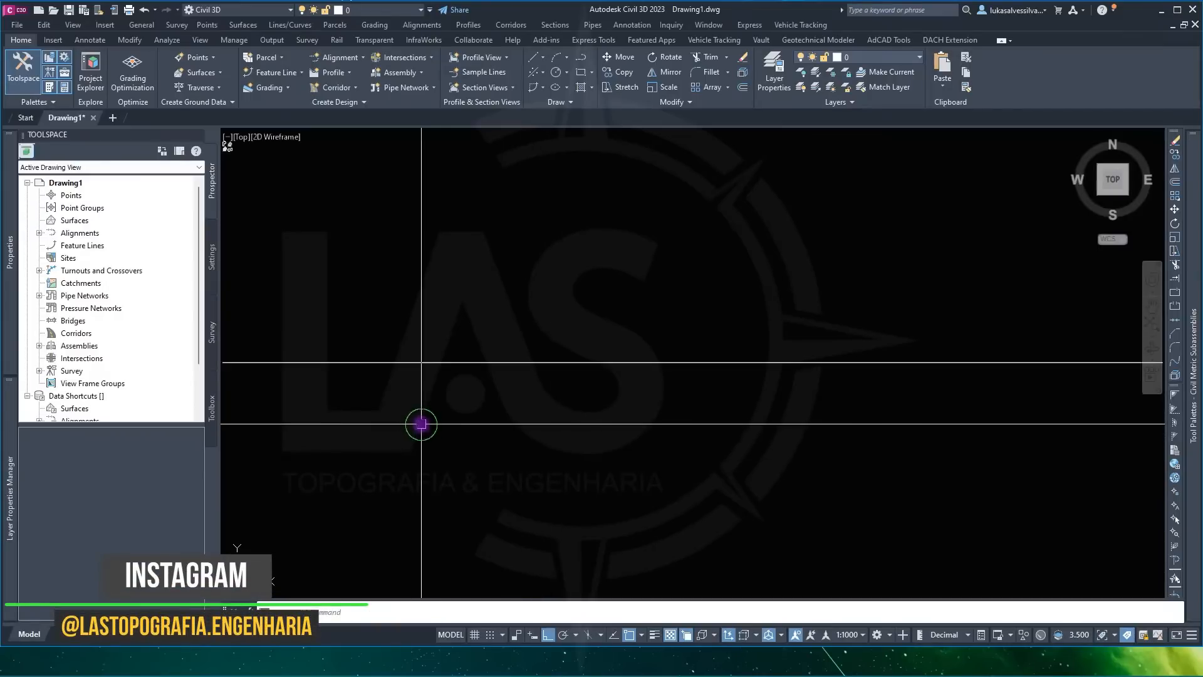
# Step: Select the horizontal polyline, examine its geometry properties, and clear the selection
pyautogui.scroll(-2, 519, 411)
pyautogui.moveTo(554, 433); pyautogui.dragTo(561, 366, button='middle')
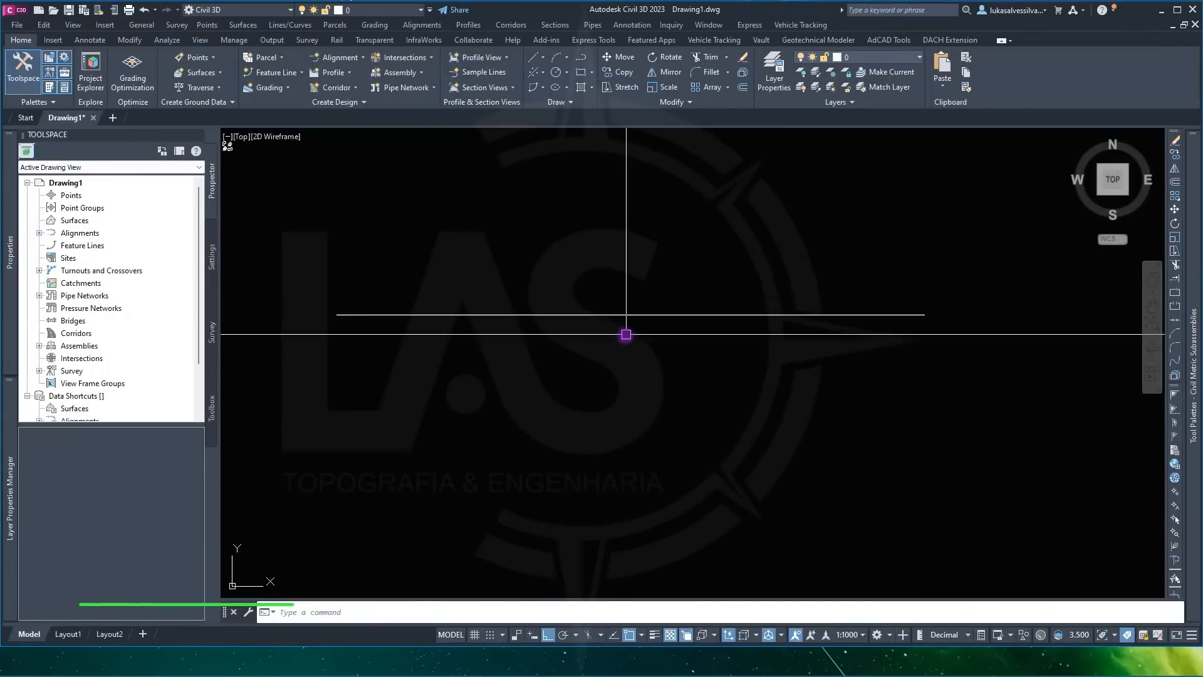
pyautogui.click(627, 295)
pyautogui.moveTo(9, 289)
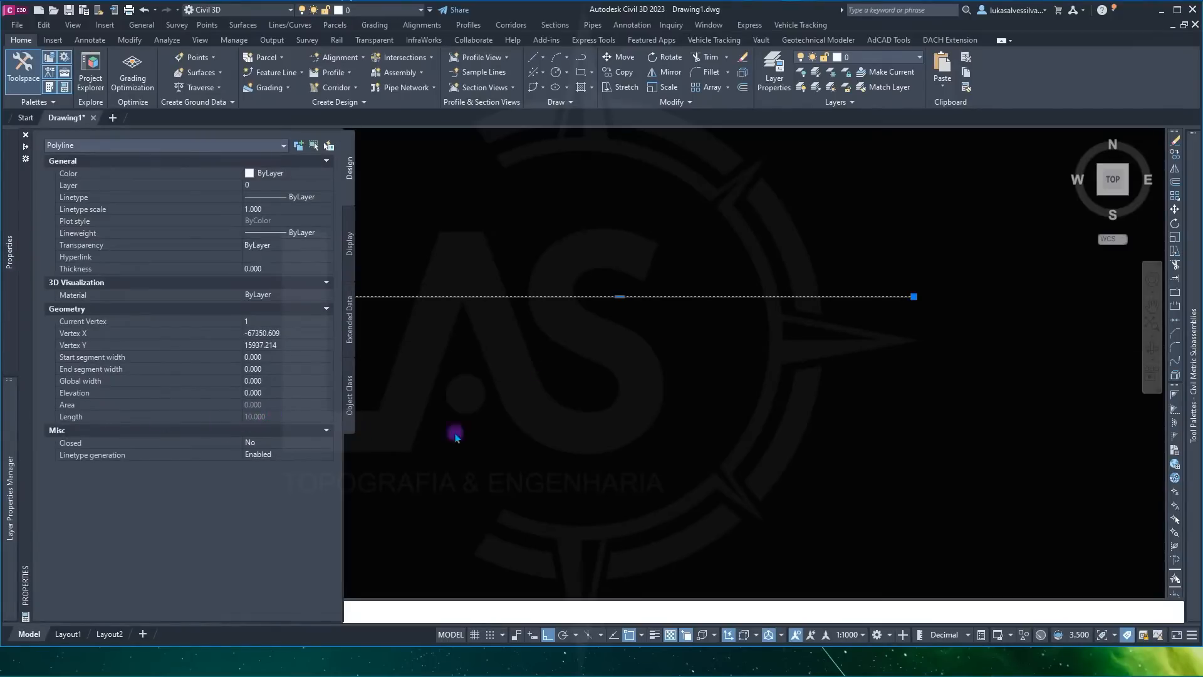
pyautogui.press('Escape')
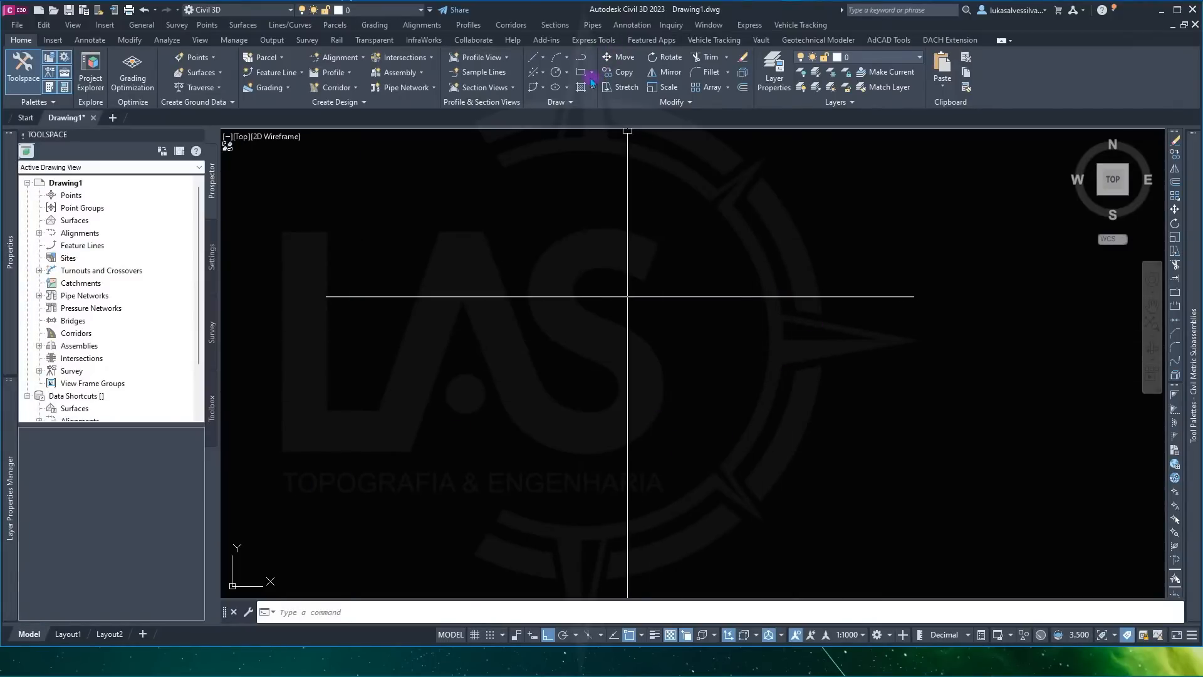
# Step: Draw a rectangle below the polyline from two opposite corners, with a perimeter of about 28.8 and an area of about 42.6
pyautogui.click(591, 79)
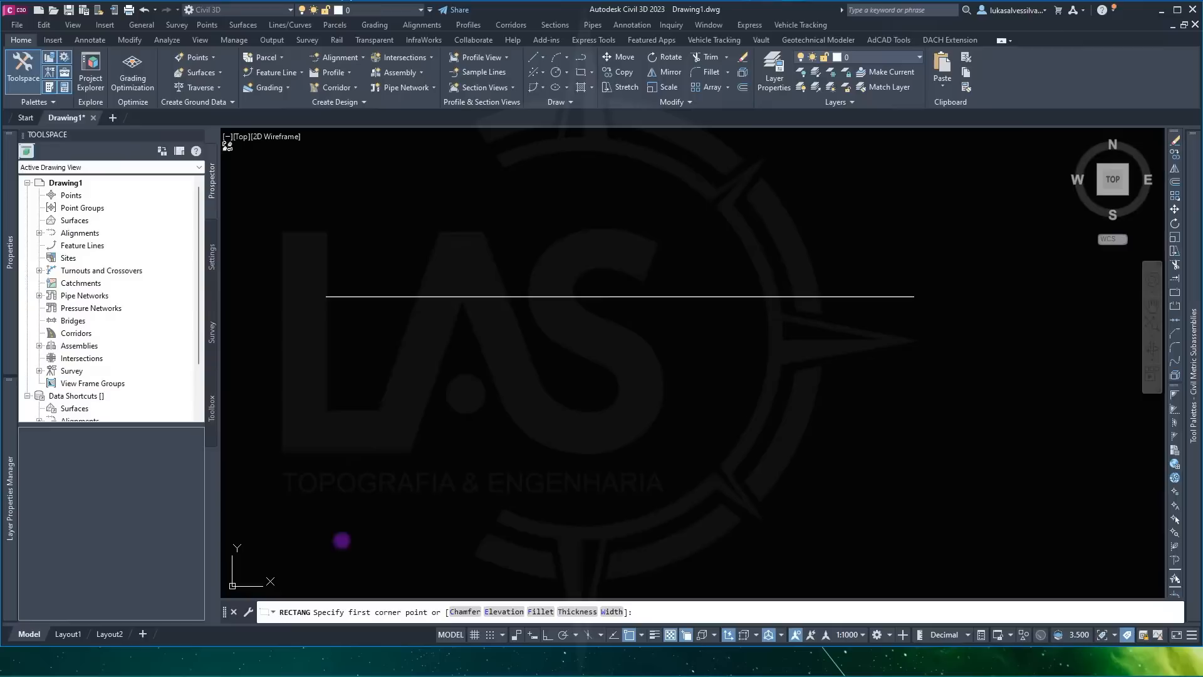
pyautogui.click(303, 569)
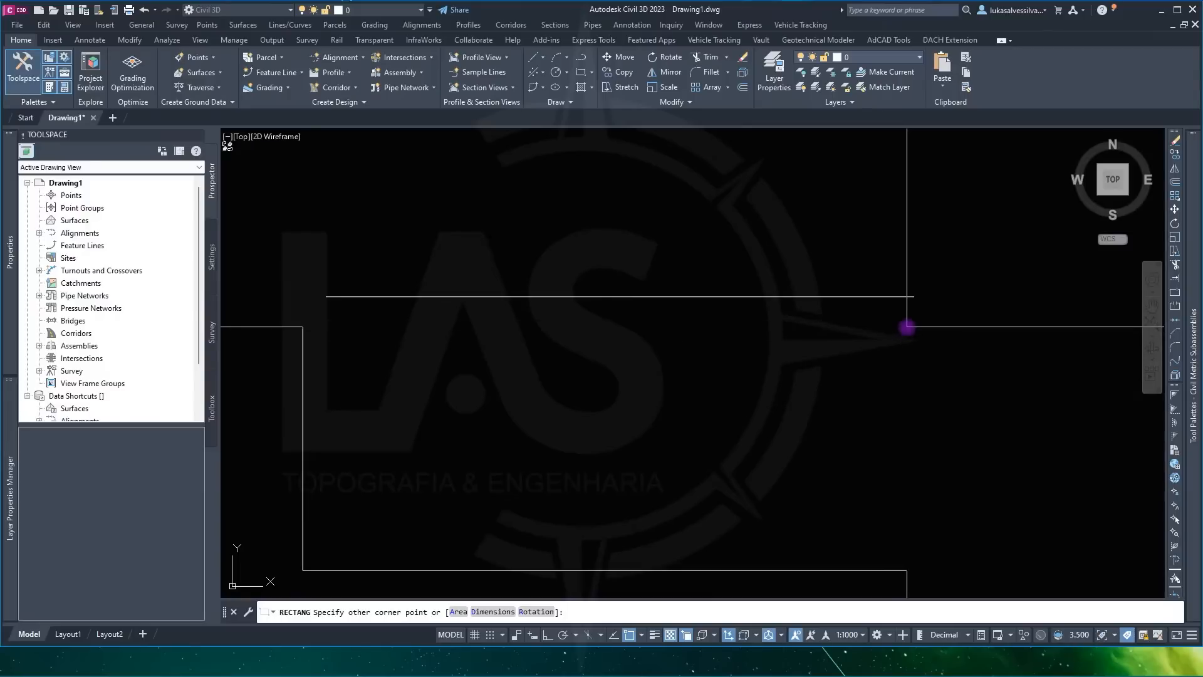
pyautogui.click(907, 327)
# Step: Select the rectangle below the polyline, examine its geometry properties vertex by vertex, and clear the selection
pyautogui.moveTo(803, 421); pyautogui.dragTo(812, 387, button='middle')
pyautogui.click(944, 316)
pyautogui.click(841, 411)
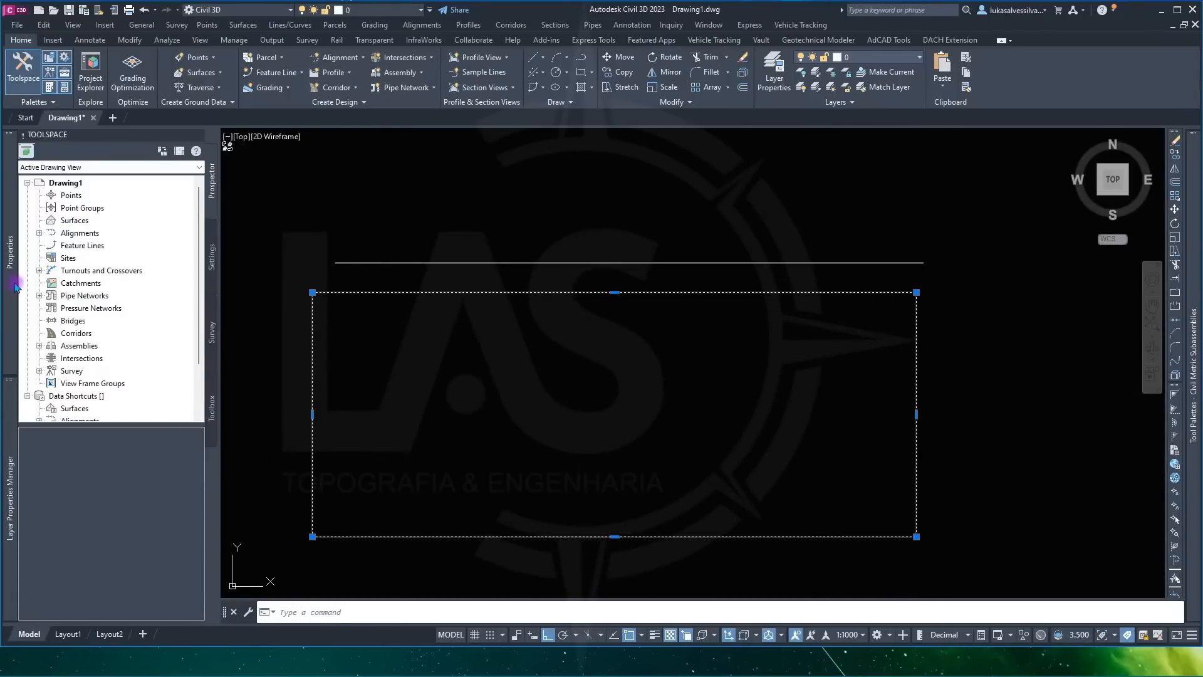
pyautogui.moveTo(12, 281)
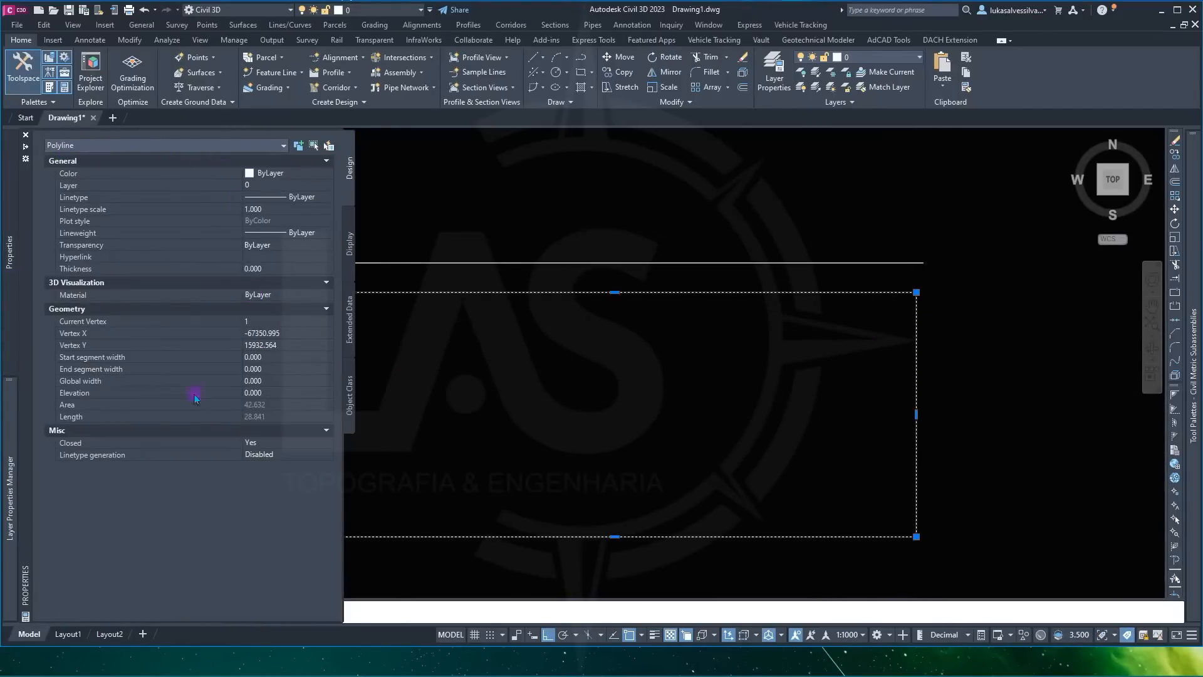
pyautogui.click(319, 321)
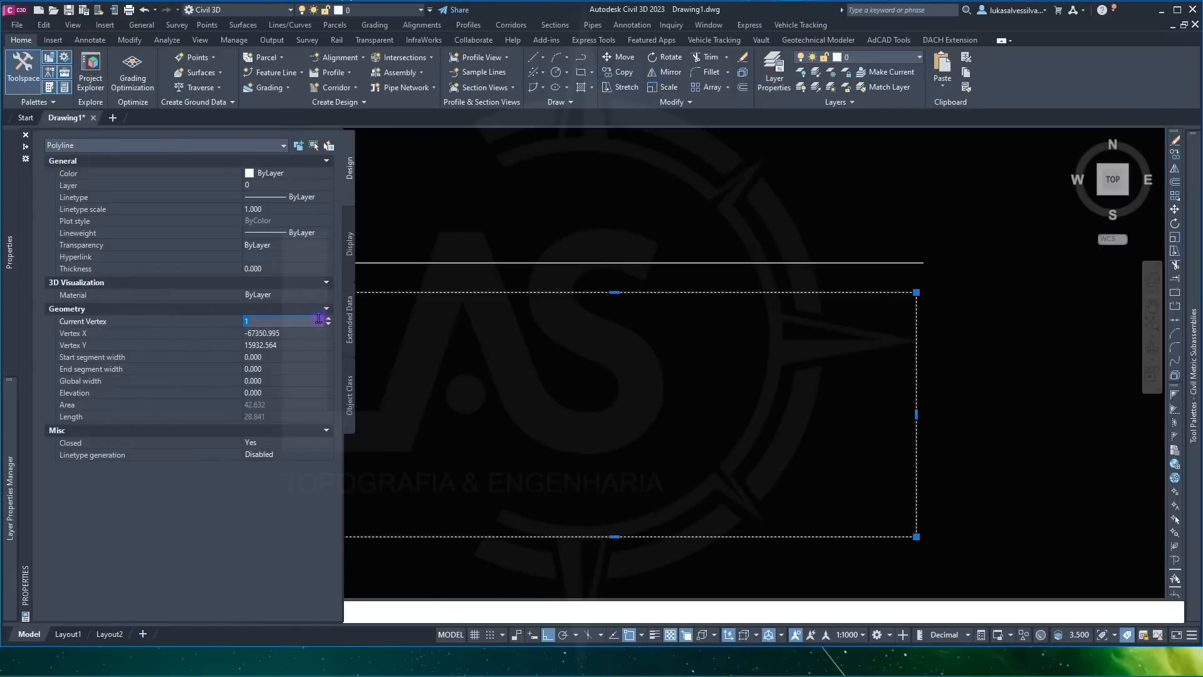
pyautogui.scroll(-2, 886, 448)
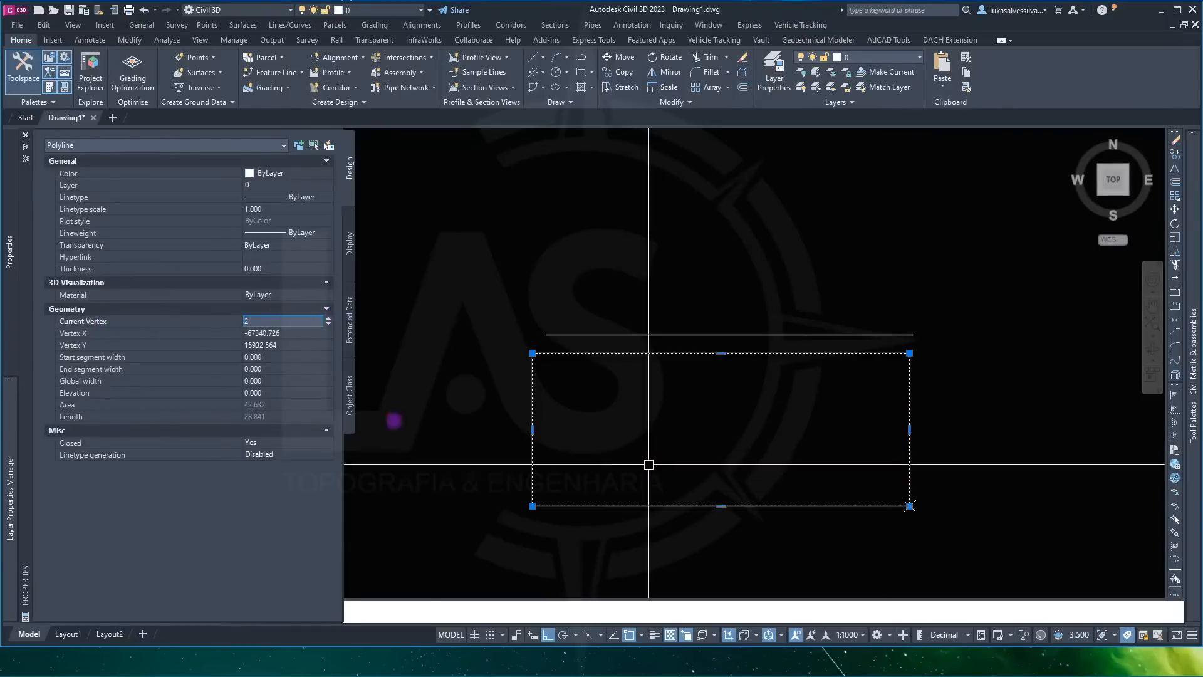
pyautogui.moveTo(9, 360)
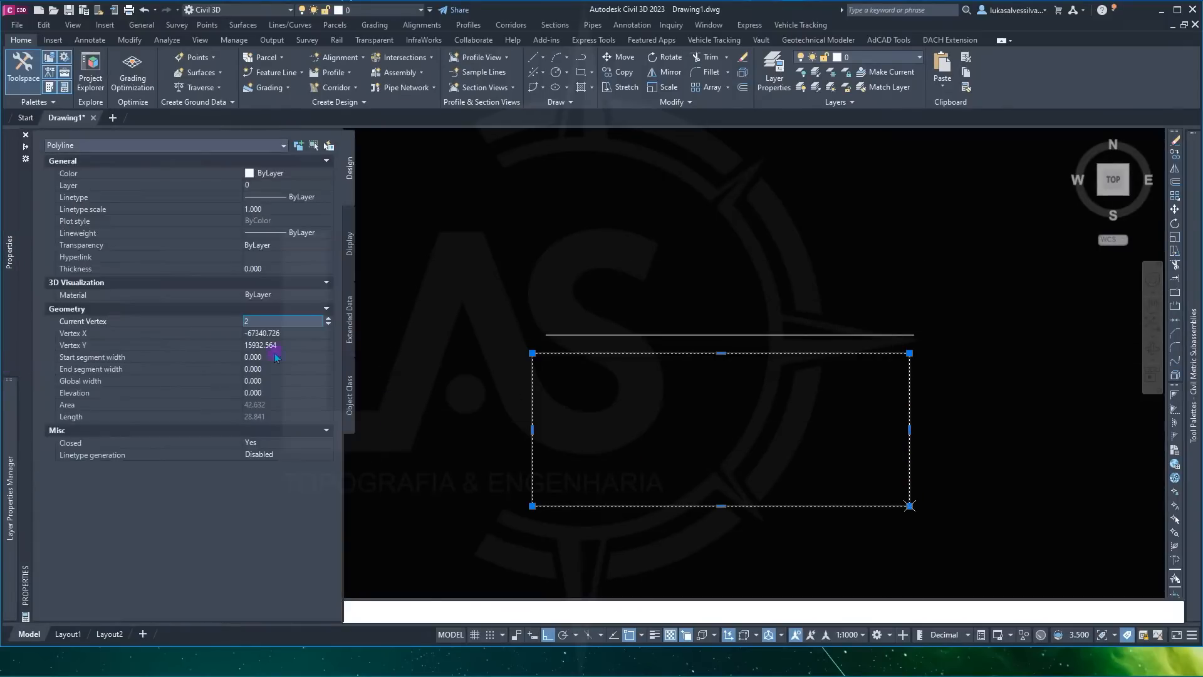
pyautogui.click(329, 323)
pyautogui.press('Escape')
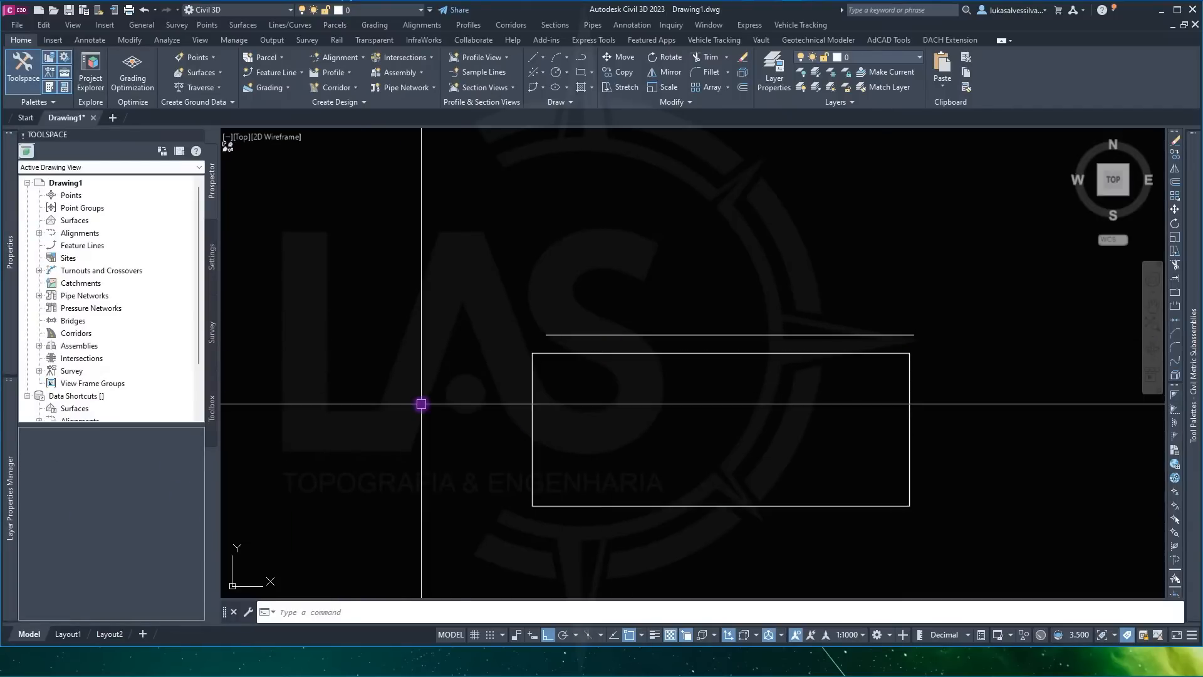
# Step: Move the rectangle slightly to the right so its left edge lines up with the polyline's left end
pyautogui.moveTo(896, 459); pyautogui.dragTo(849, 438, button='middle')
pyautogui.click(849, 438)
pyautogui.click(707, 500)
pyautogui.write('m')
pyautogui.press('space')
pyautogui.click(994, 392)
pyautogui.click(1007, 391)
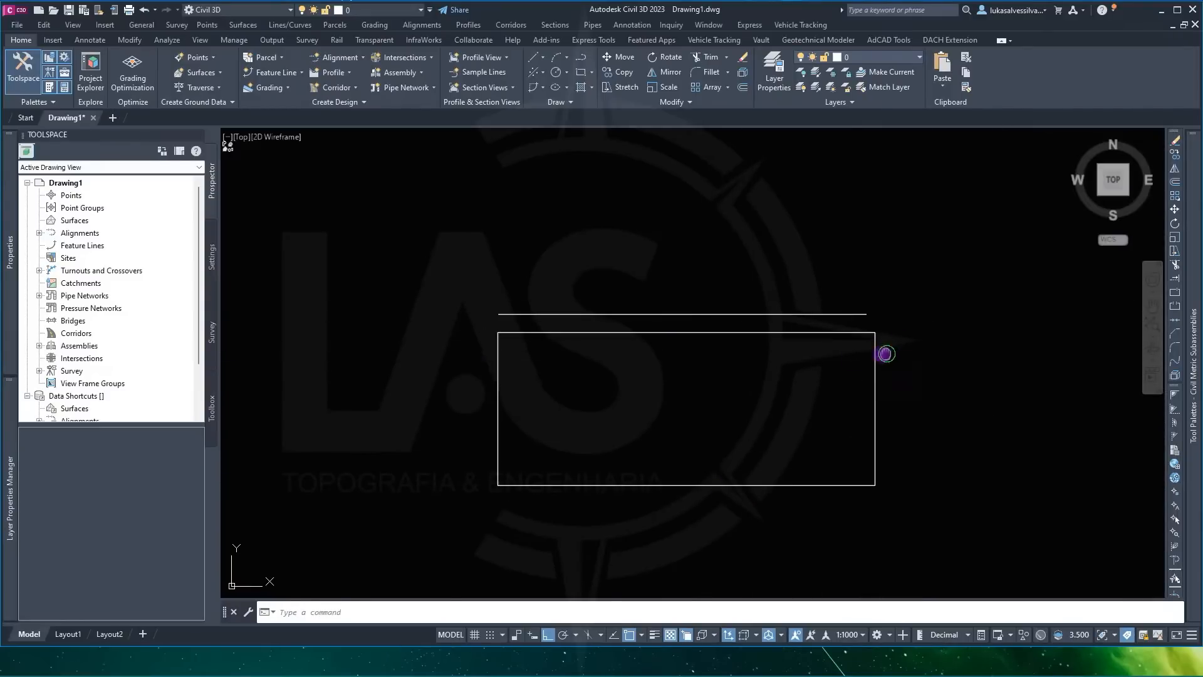
# Step: Draw a second, slightly smaller rectangle to the right of the first one by picking two opposite corners
pyautogui.moveTo(887, 354); pyautogui.dragTo(847, 359, button='middle')
pyautogui.moveTo(835, 401); pyautogui.dragTo(766, 411, button='middle')
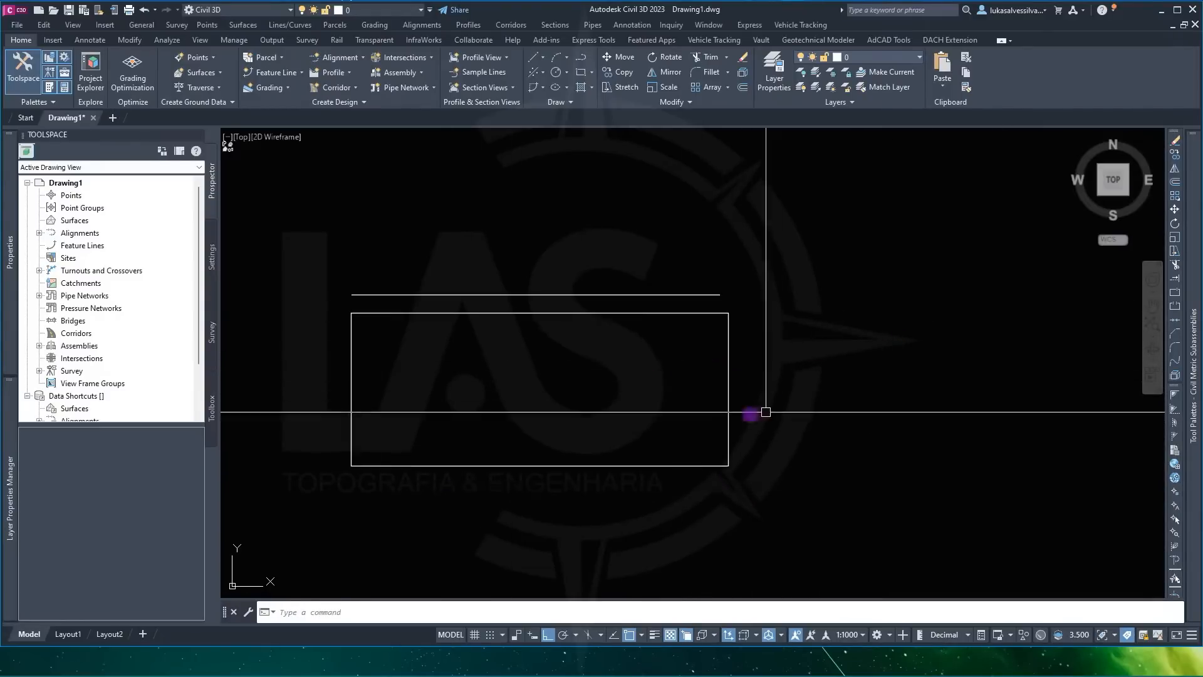
pyautogui.moveTo(739, 368); pyautogui.dragTo(661, 417, button='middle')
pyautogui.moveTo(746, 413); pyautogui.dragTo(733, 410, button='middle')
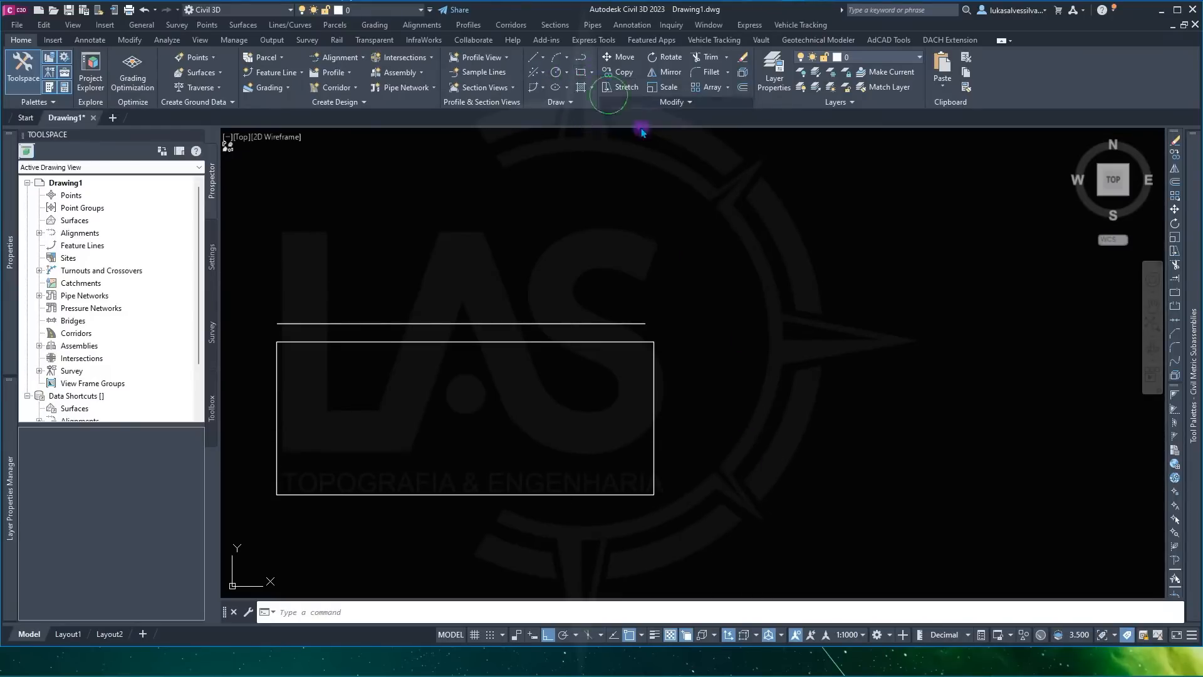
pyautogui.click(581, 72)
pyautogui.moveTo(857, 441); pyautogui.dragTo(749, 419, button='middle')
pyautogui.moveTo(803, 370); pyautogui.dragTo(751, 387, button='middle')
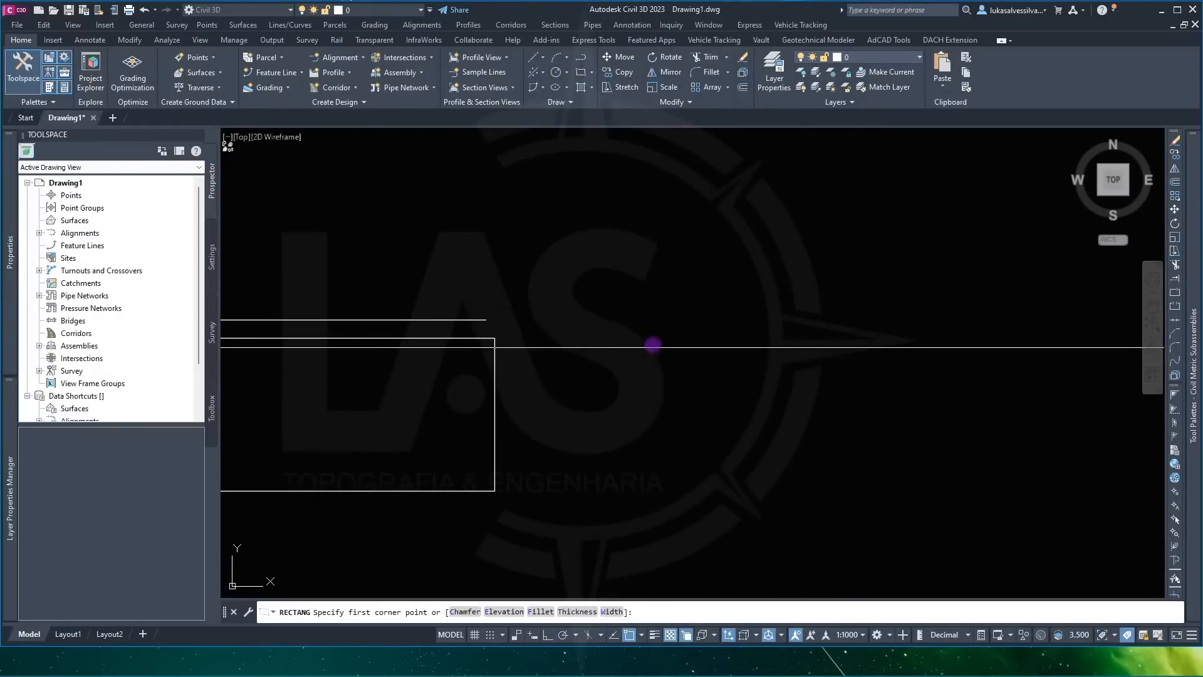
pyautogui.click(618, 329)
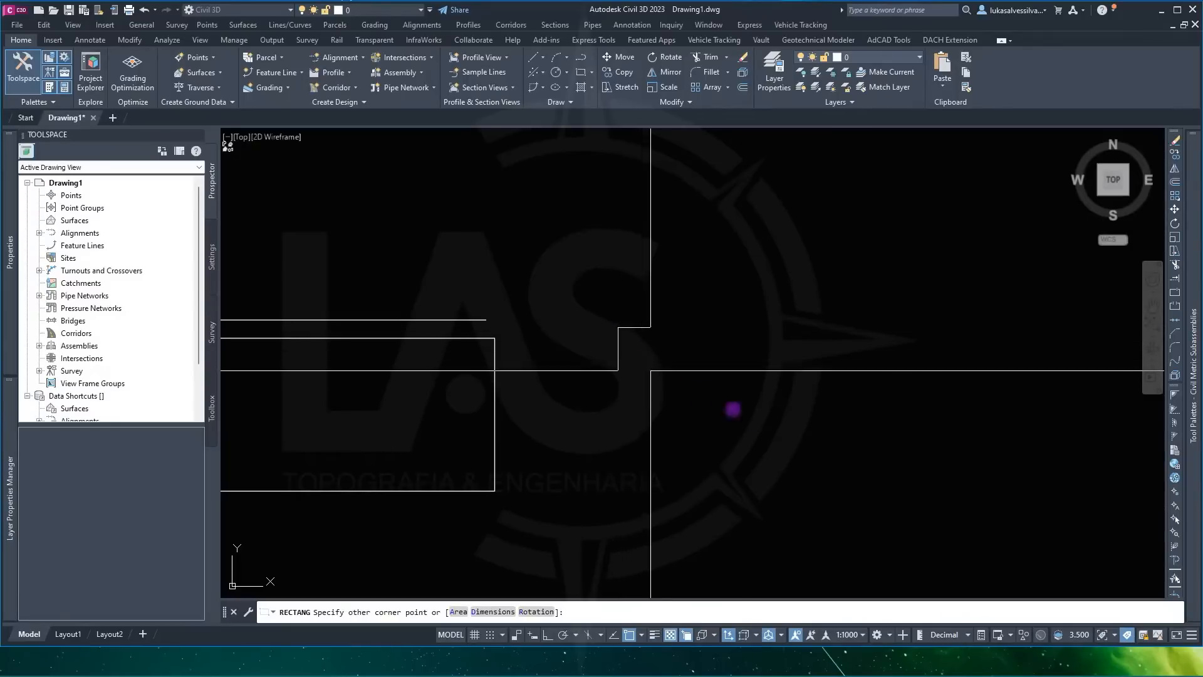
pyautogui.moveTo(631, 366); pyautogui.dragTo(598, 360, button='middle')
pyautogui.moveTo(659, 408); pyautogui.dragTo(647, 406, button='middle')
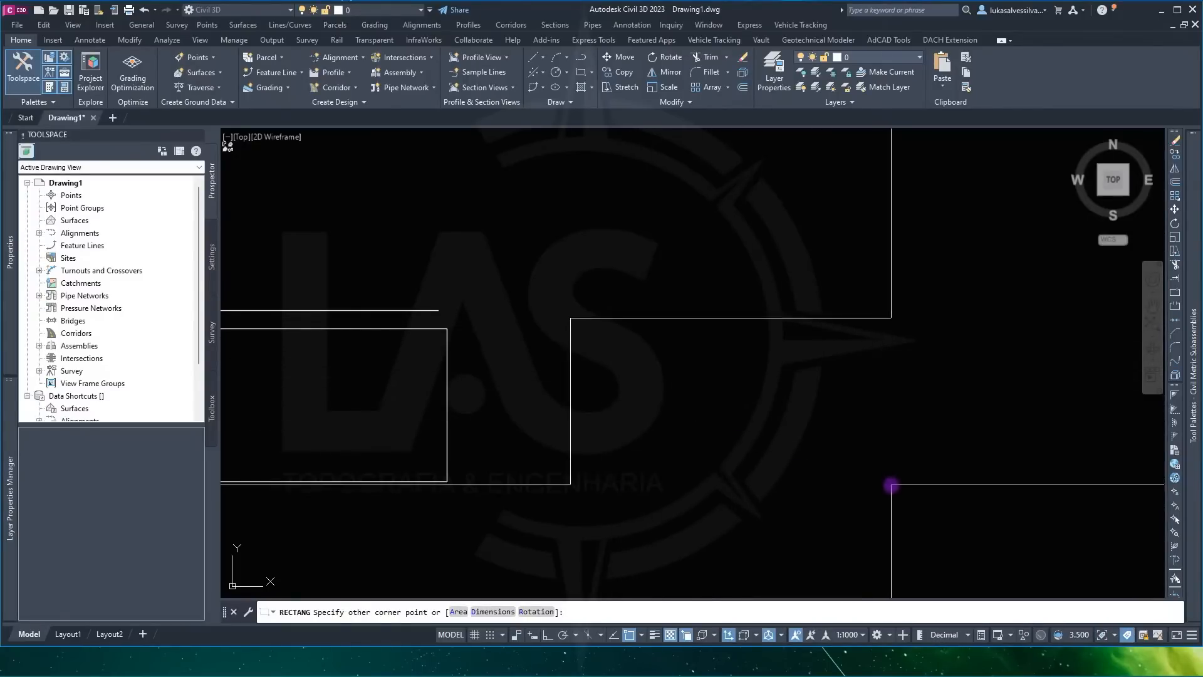
pyautogui.click(893, 482)
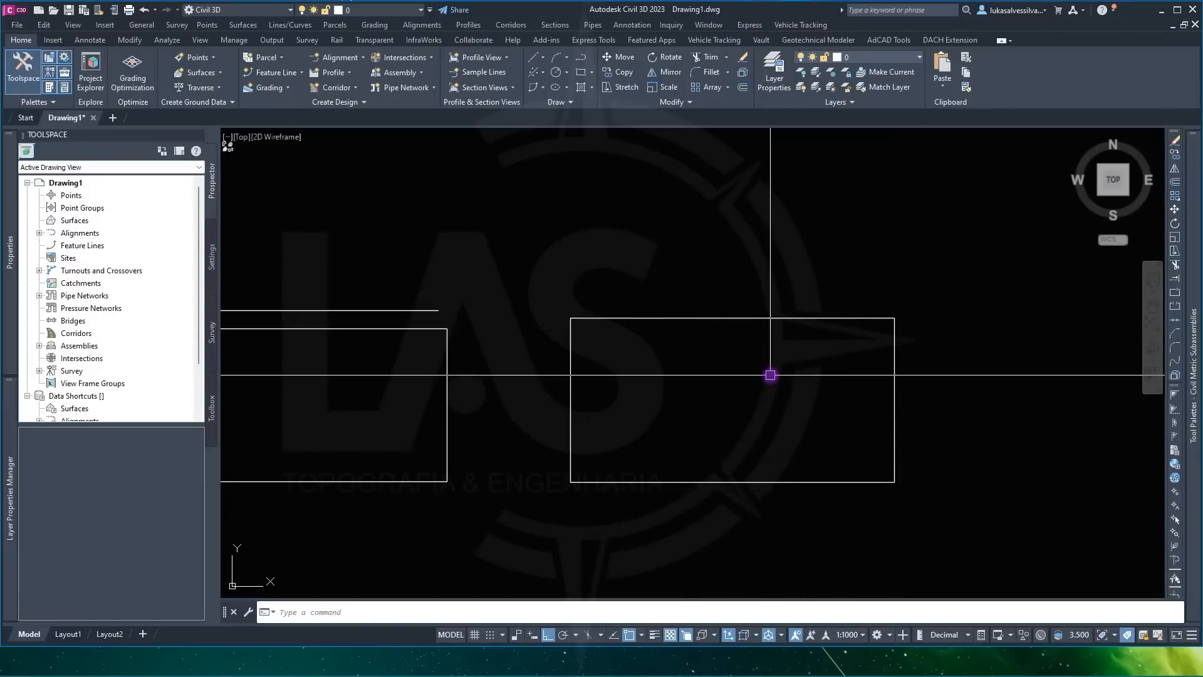
# Step: Delete both rectangles and keep the horizontal polyline
pyautogui.scroll(-2, 772, 376)
pyautogui.moveTo(640, 418); pyautogui.dragTo(705, 403, button='middle')
pyautogui.click(769, 376)
pyautogui.click(591, 388)
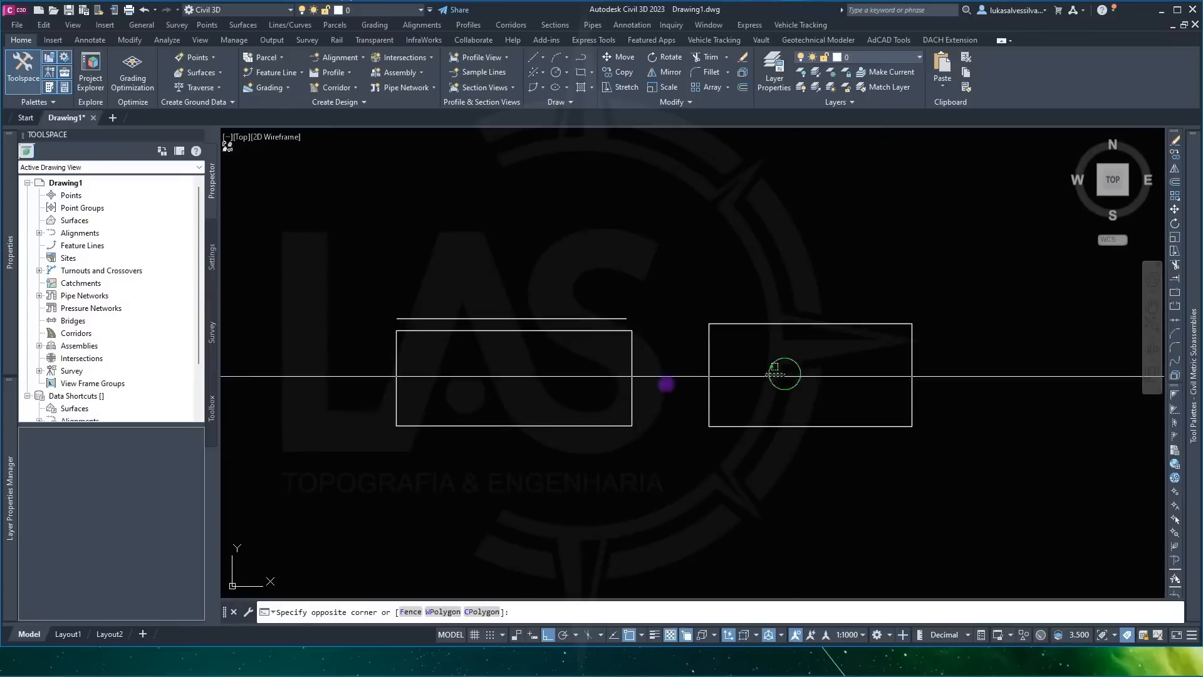
pyautogui.press('Delete')
# Step: Sketch a closed eight-sided polyline below the horizontal line, shaped like a rectangle with its four corners cut off
pyautogui.scroll(1, 564, 407)
pyautogui.moveTo(557, 393); pyautogui.dragTo(611, 417, button='middle')
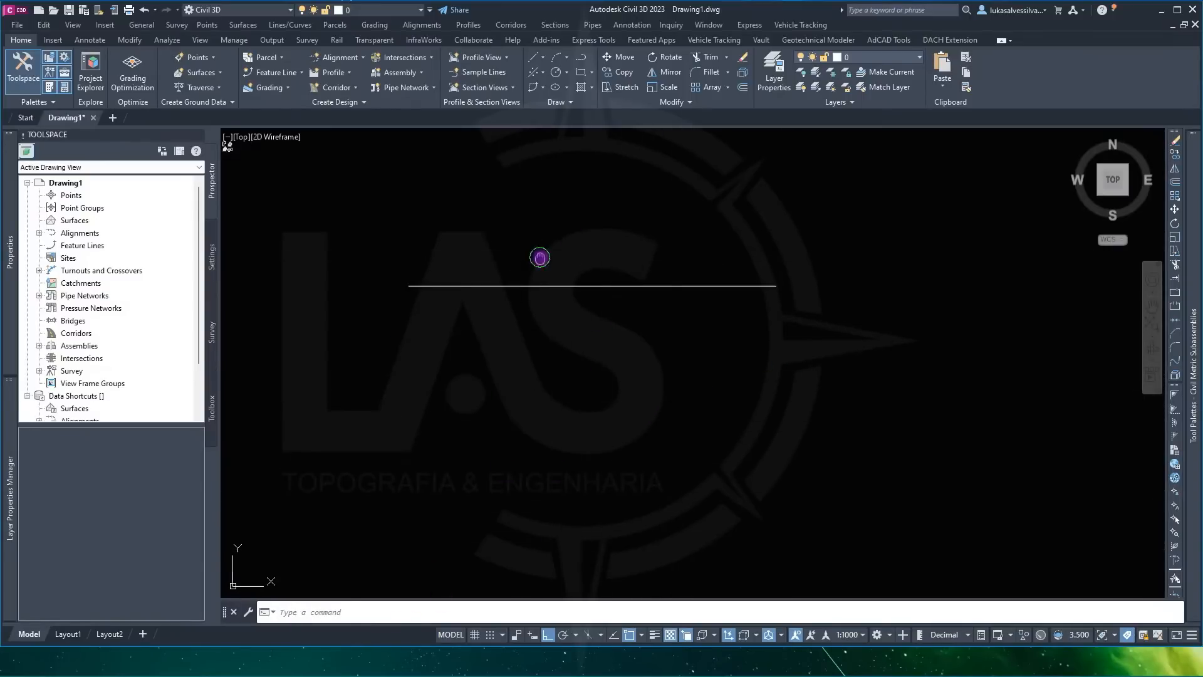
pyautogui.click(591, 73)
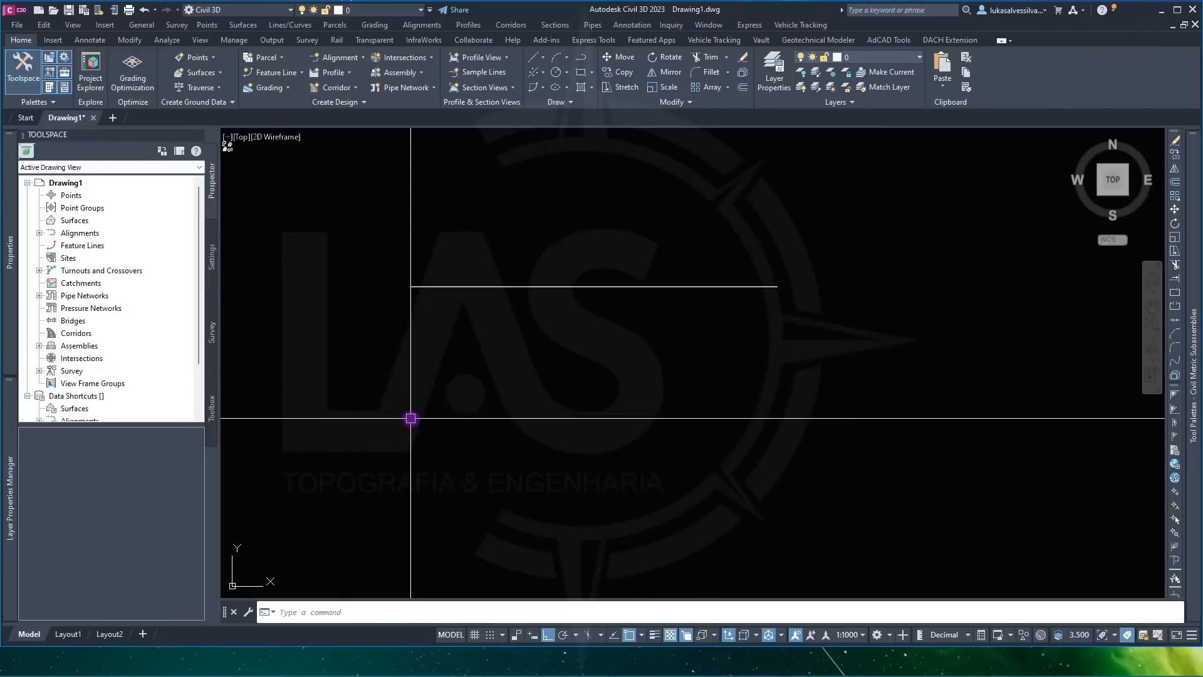
pyautogui.press('Return')
pyautogui.click(382, 404)
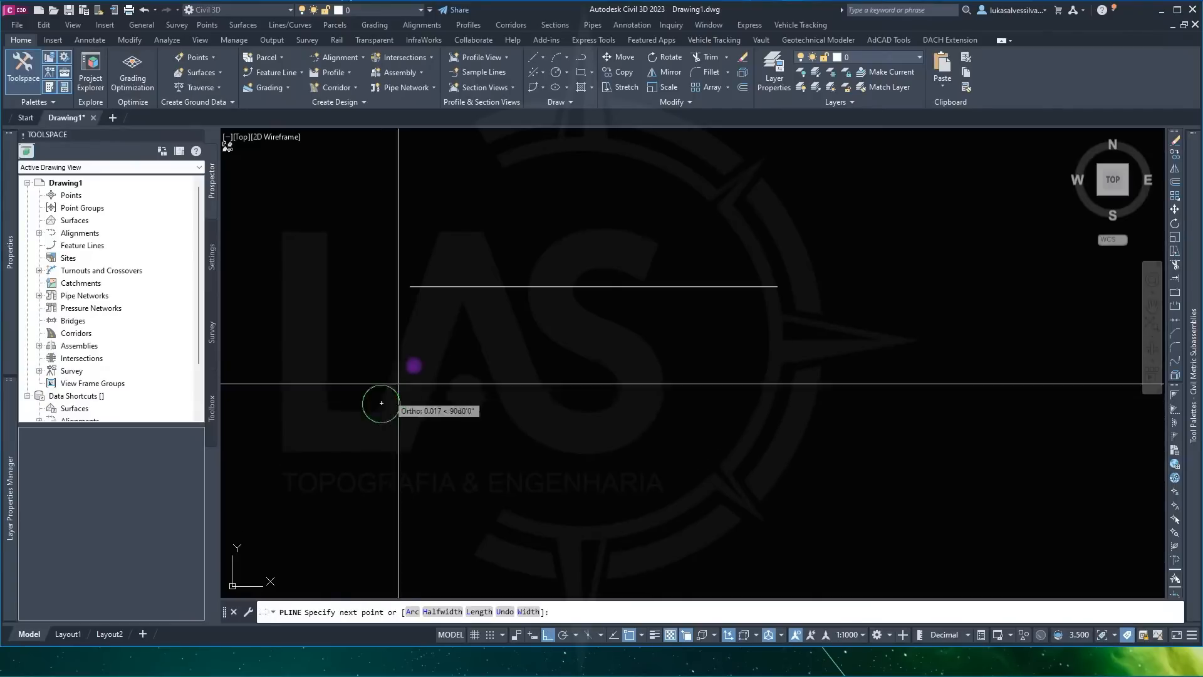
pyautogui.click(419, 353)
pyautogui.click(624, 348)
pyautogui.click(674, 385)
pyautogui.click(678, 477)
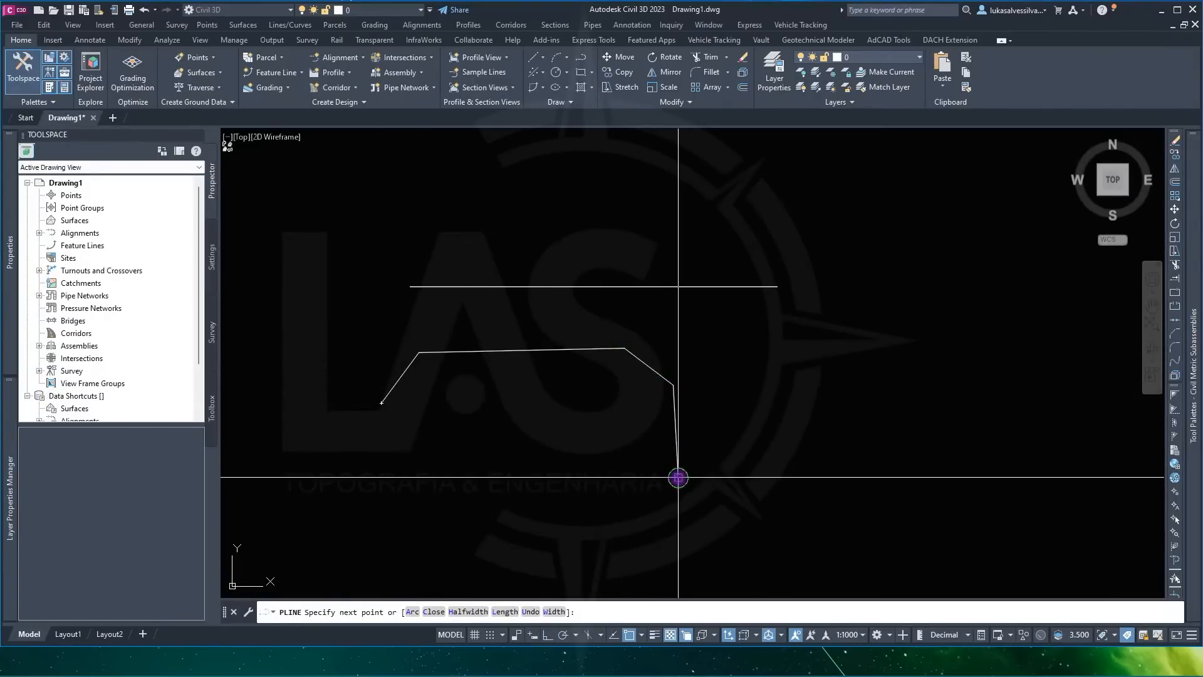
pyautogui.click(642, 524)
pyautogui.click(423, 530)
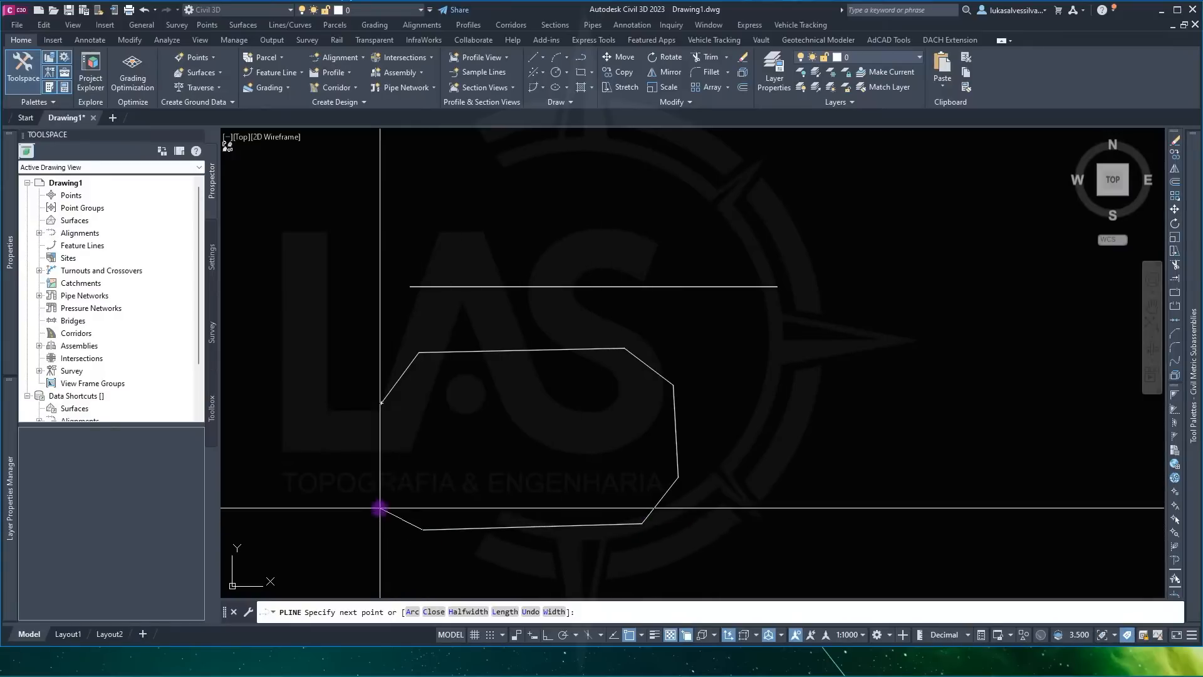
pyautogui.click(387, 502)
pyautogui.click(383, 403)
# Step: Delete the sketched eight-sided polyline
pyautogui.click(697, 340)
pyautogui.click(656, 376)
pyautogui.press('Delete')
# Step: Draw a rectangle with the Chamfer option below the horizontal polyline, cutting its corners by 1 and 2 units
pyautogui.moveTo(728, 494); pyautogui.dragTo(720, 481, button='middle')
pyautogui.click(583, 76)
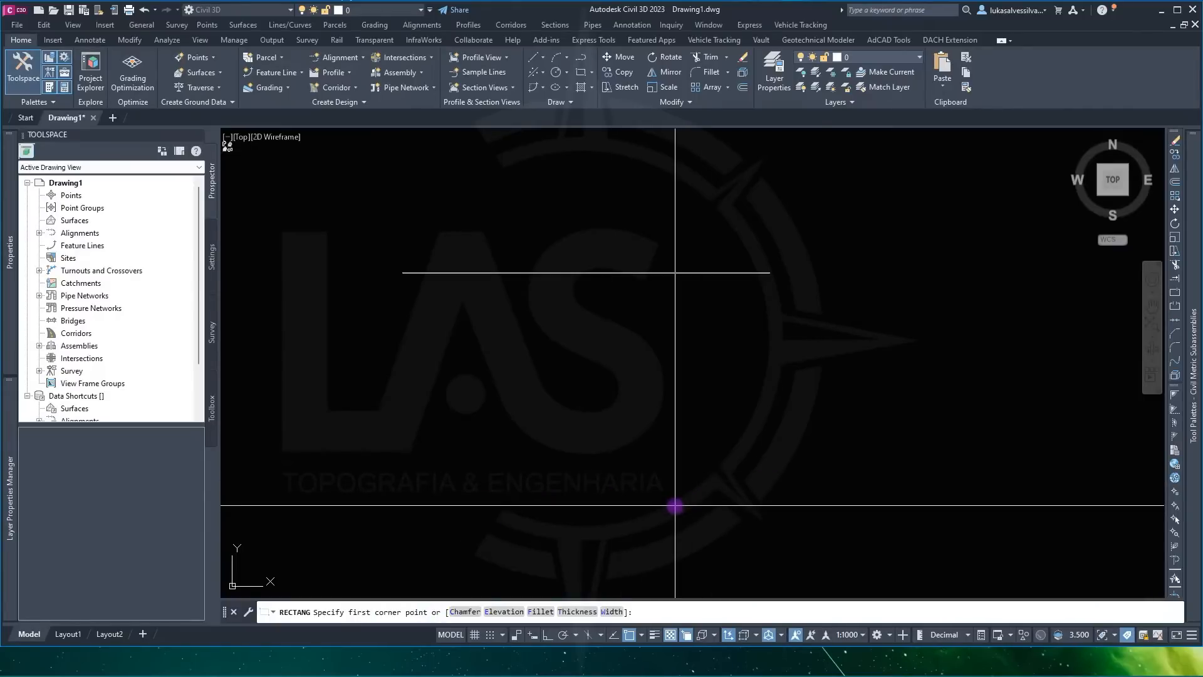
pyautogui.click(375, 524)
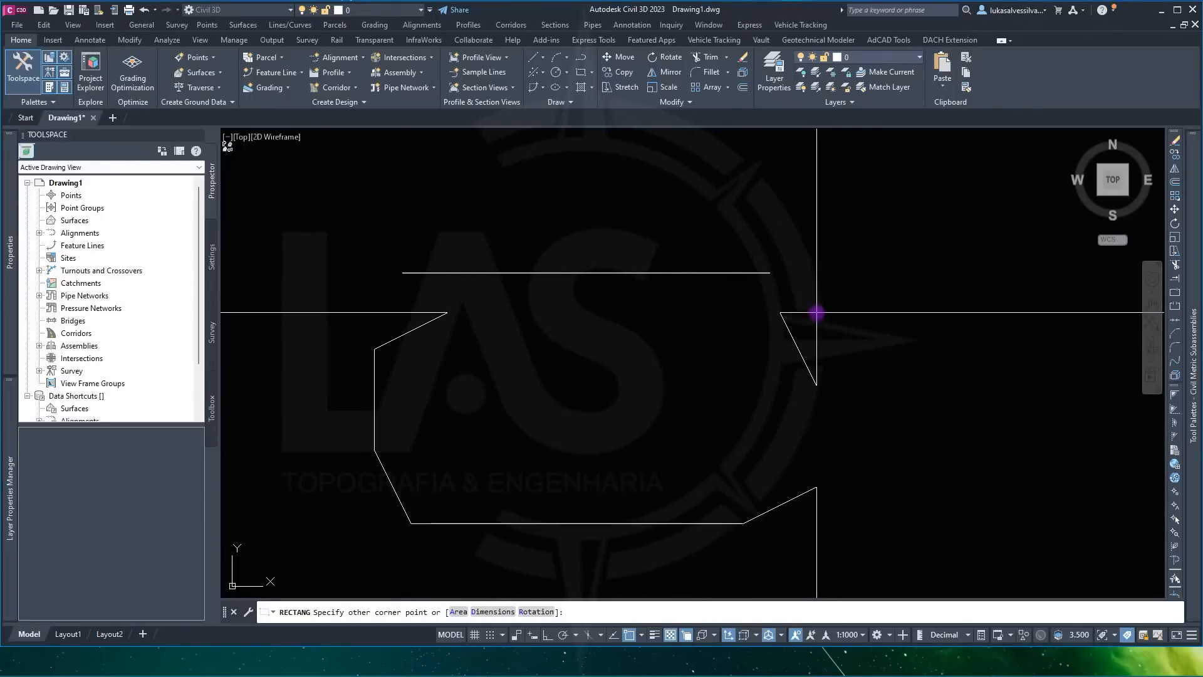
pyautogui.click(815, 312)
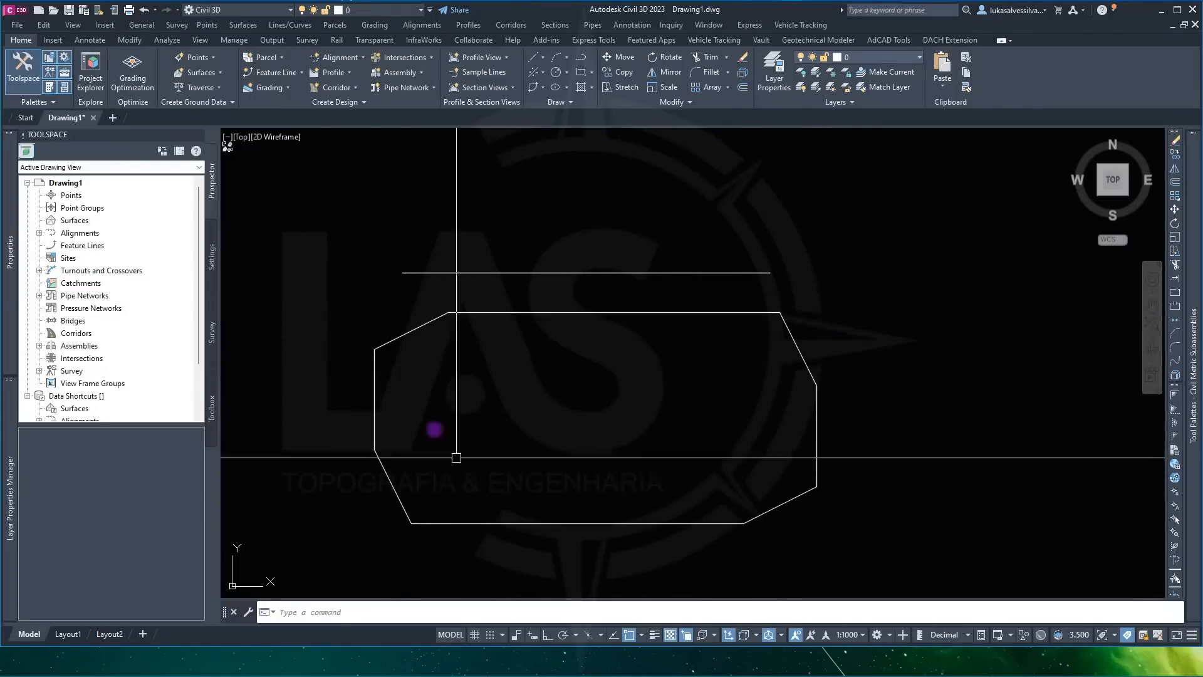
# Step: Add horizontal and vertical linear dimensions to the upper-left chamfer of the rectangle
pyautogui.click(92, 40)
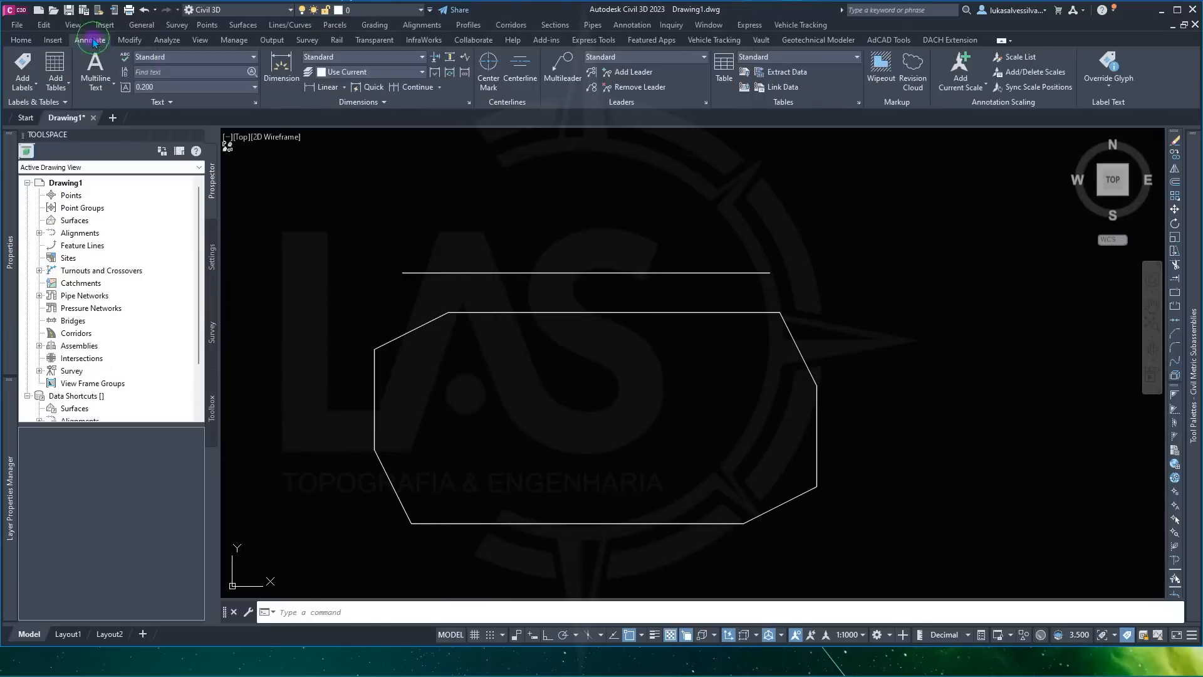
pyautogui.click(321, 88)
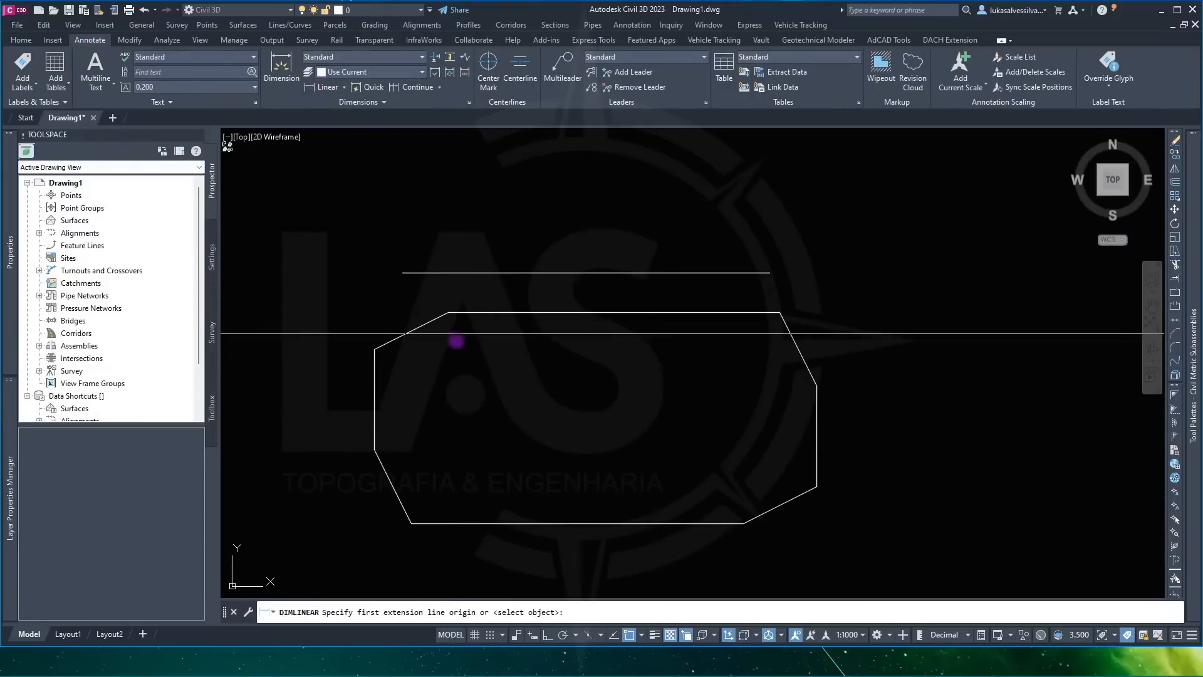
pyautogui.click(379, 342)
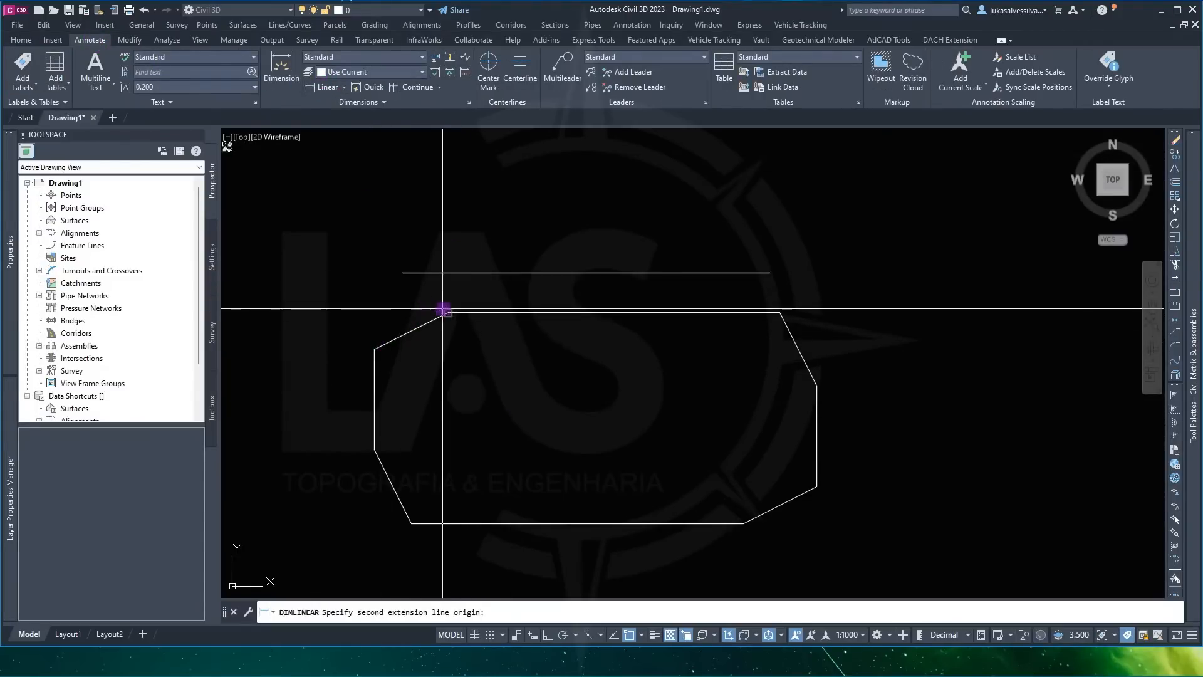
pyautogui.click(447, 312)
pyautogui.scroll(3, 415, 236)
pyautogui.click(414, 233)
pyautogui.scroll(-3, 446, 321)
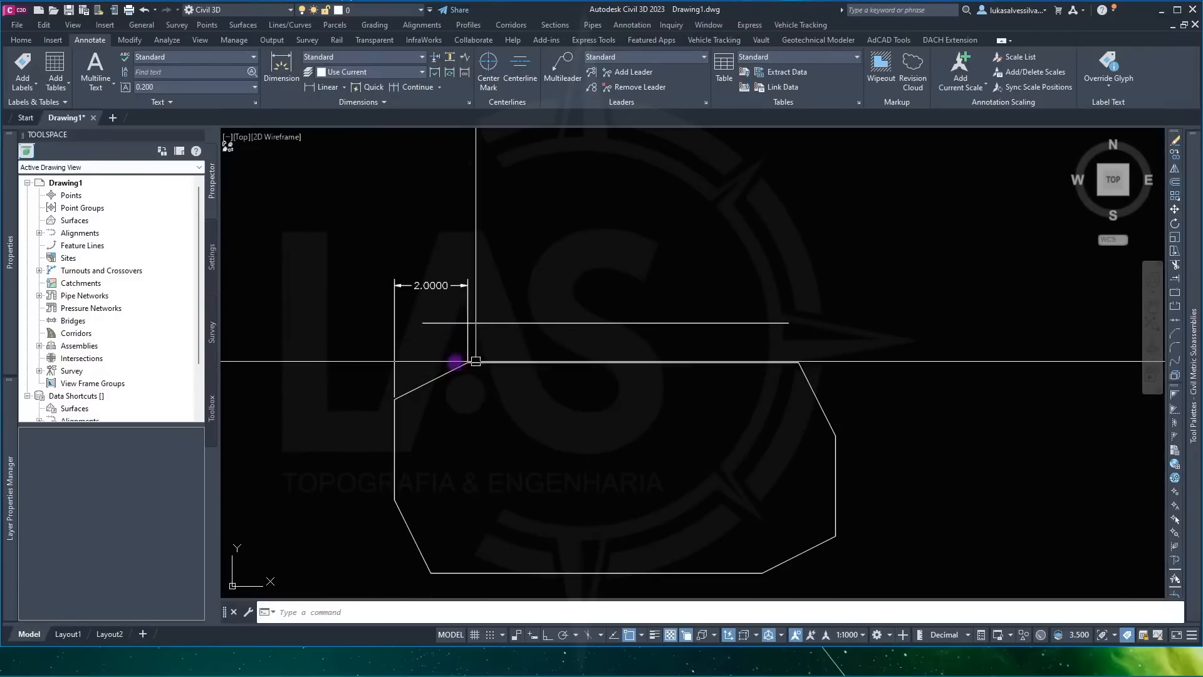
pyautogui.click(465, 362)
pyautogui.click(395, 399)
pyautogui.click(313, 382)
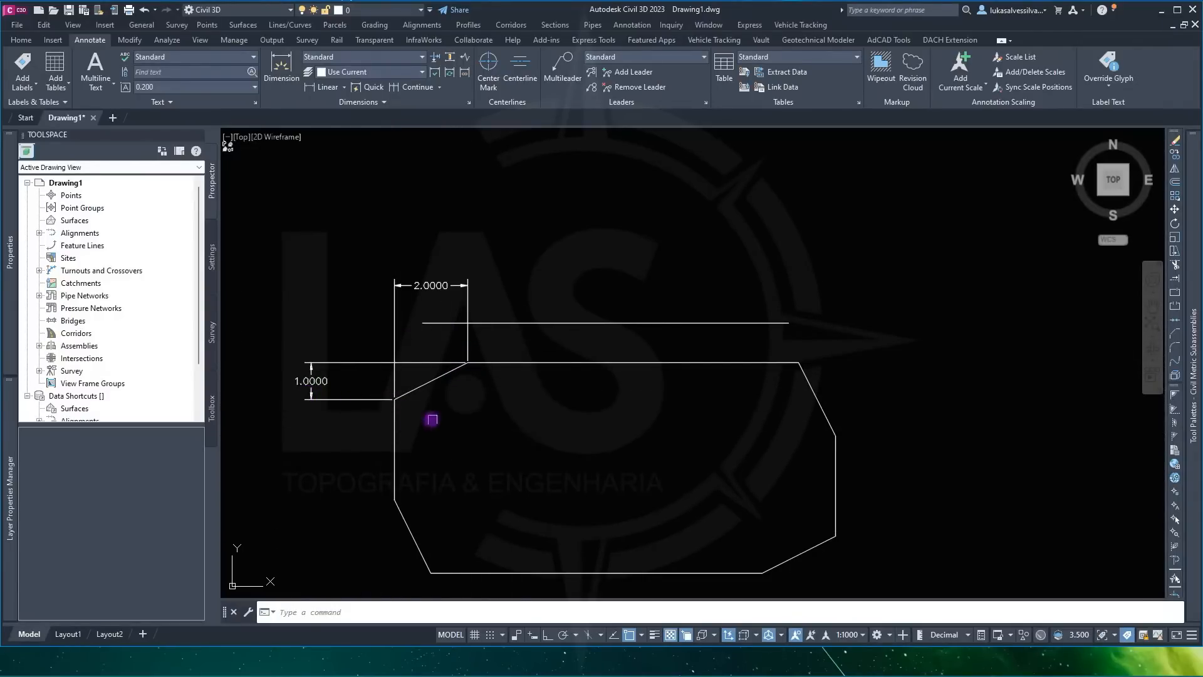
# Step: Add vertical and horizontal linear dimensions to the upper-right chamfer of the rectangle
pyautogui.moveTo(465, 420); pyautogui.dragTo(465, 378, button='middle')
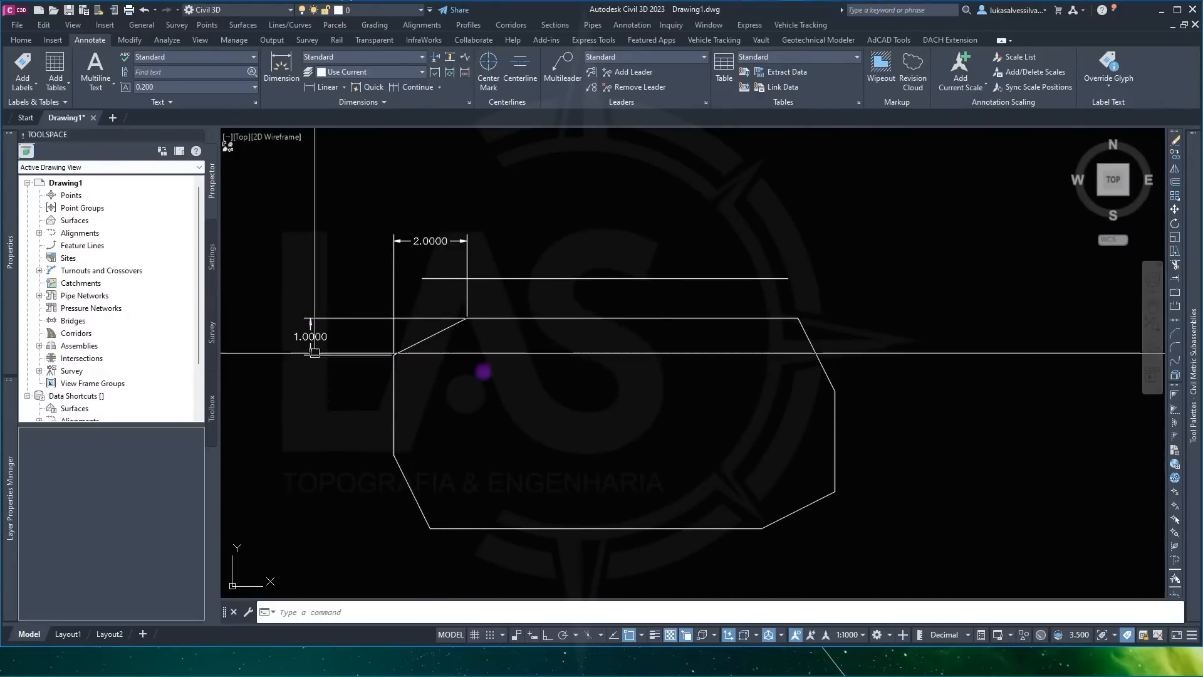
pyautogui.press('Return')
pyautogui.click(799, 320)
pyautogui.click(835, 392)
pyautogui.click(934, 361)
pyautogui.press('Return')
pyautogui.click(800, 319)
pyautogui.click(834, 391)
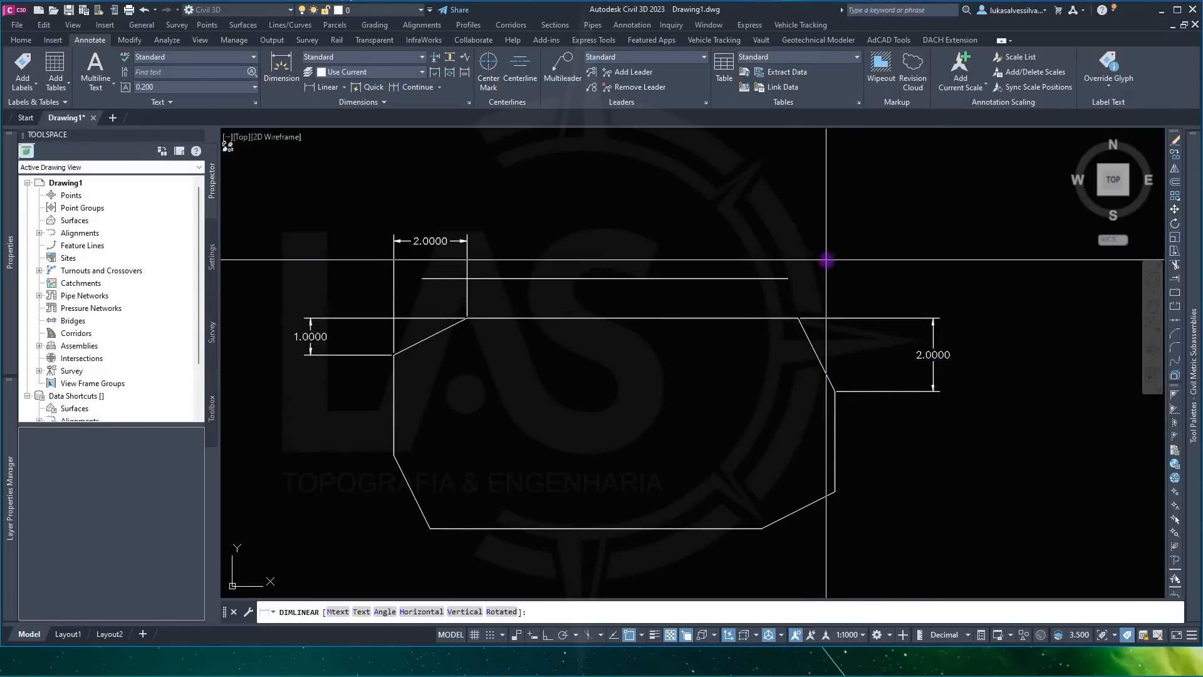
pyautogui.click(827, 259)
pyautogui.scroll(2, 874, 298)
pyautogui.scroll(-4, 865, 320)
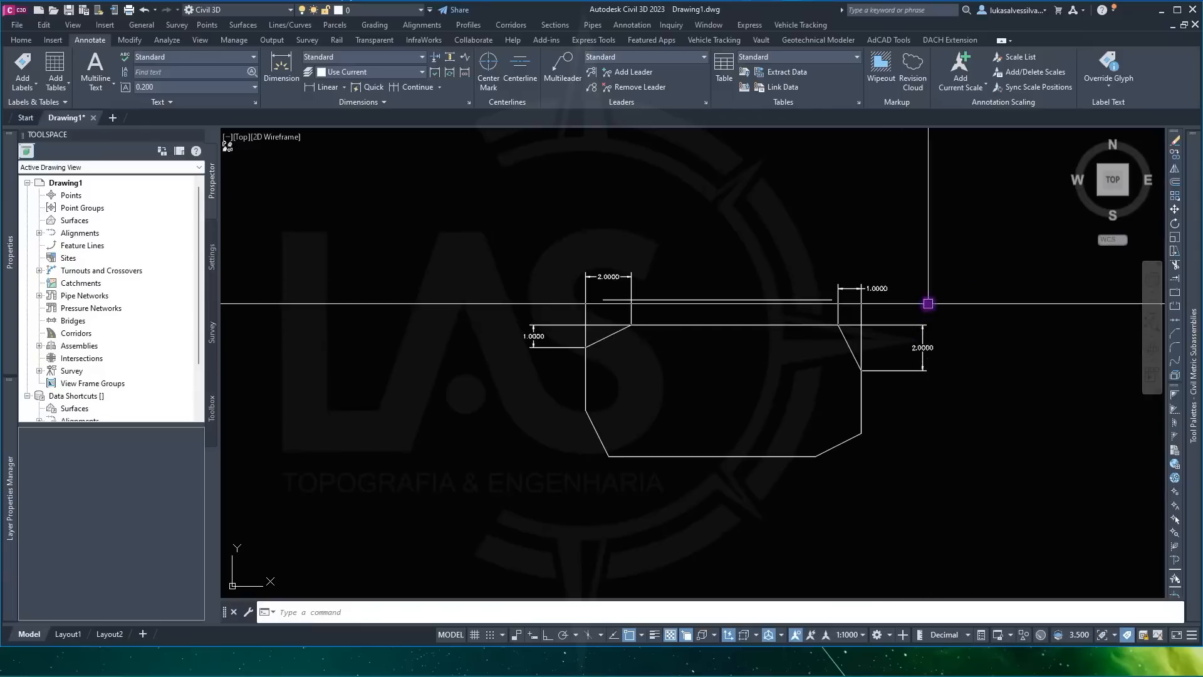
pyautogui.moveTo(892, 377); pyautogui.dragTo(840, 326, button='middle')
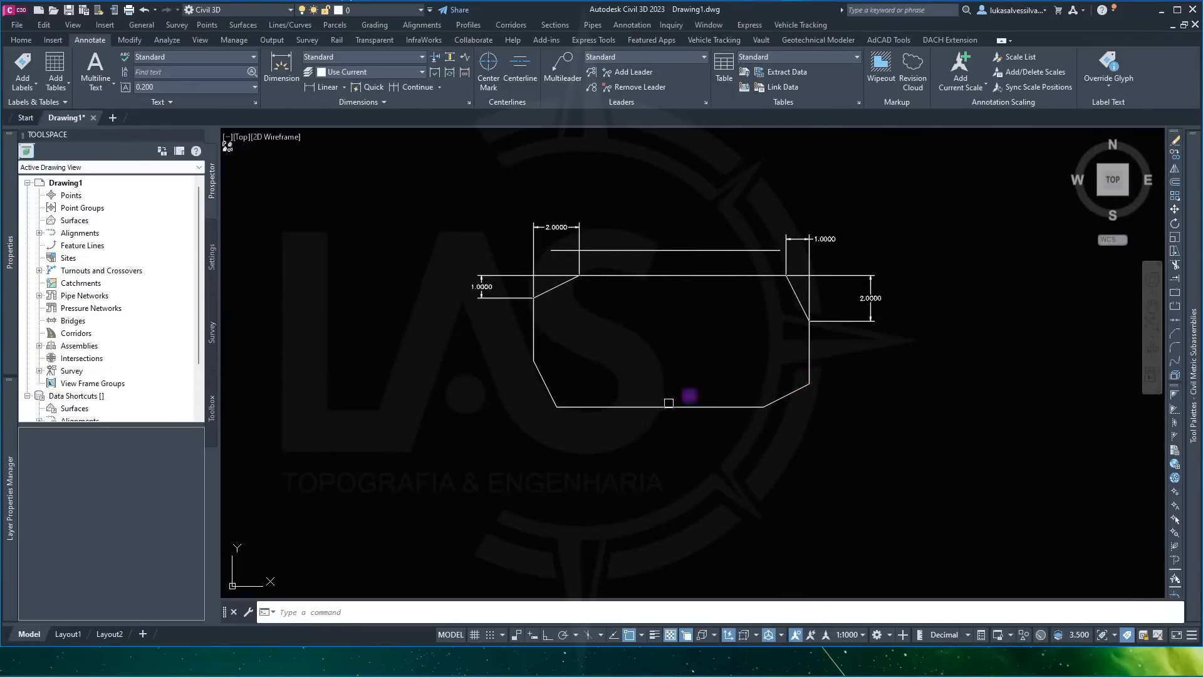
# Step: Delete the chamfered rectangle together with its four dimensions
pyautogui.click(921, 260)
pyautogui.click(466, 430)
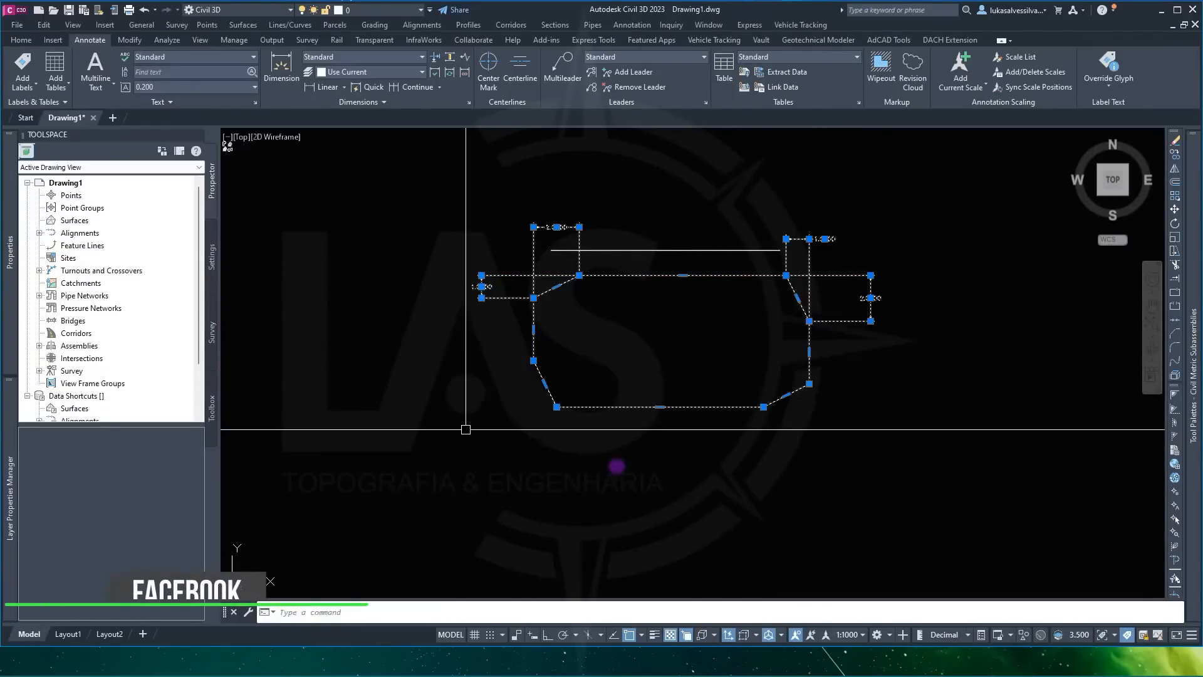
pyautogui.press('Delete')
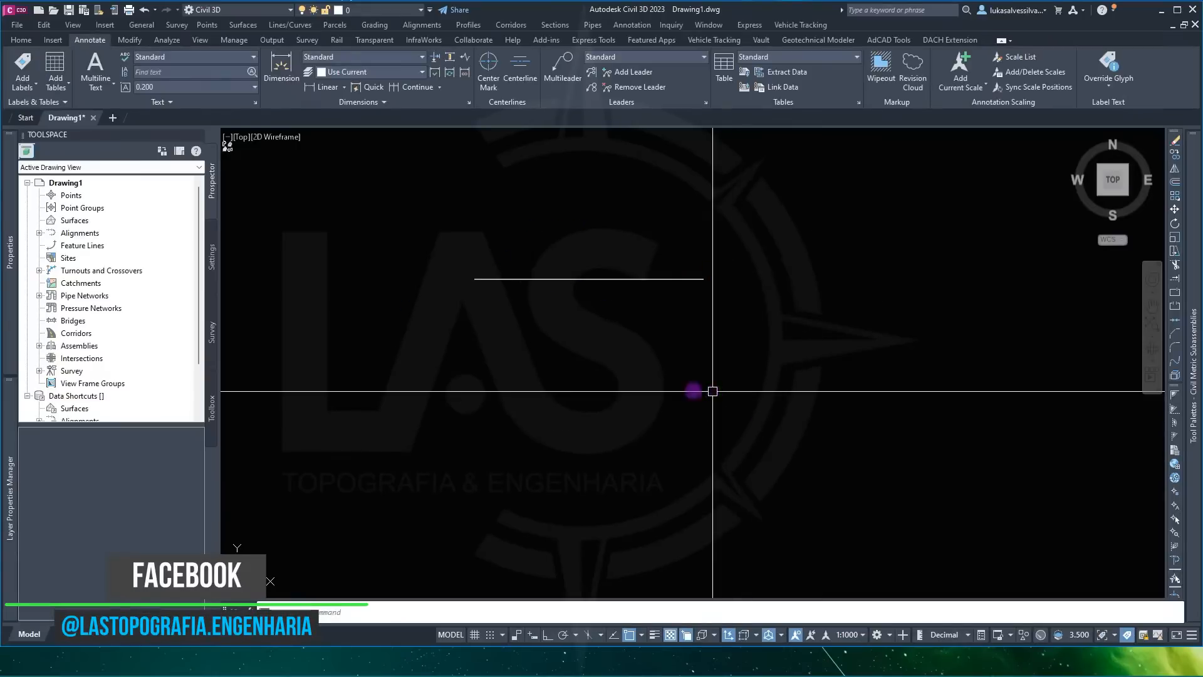
pyautogui.click(21, 40)
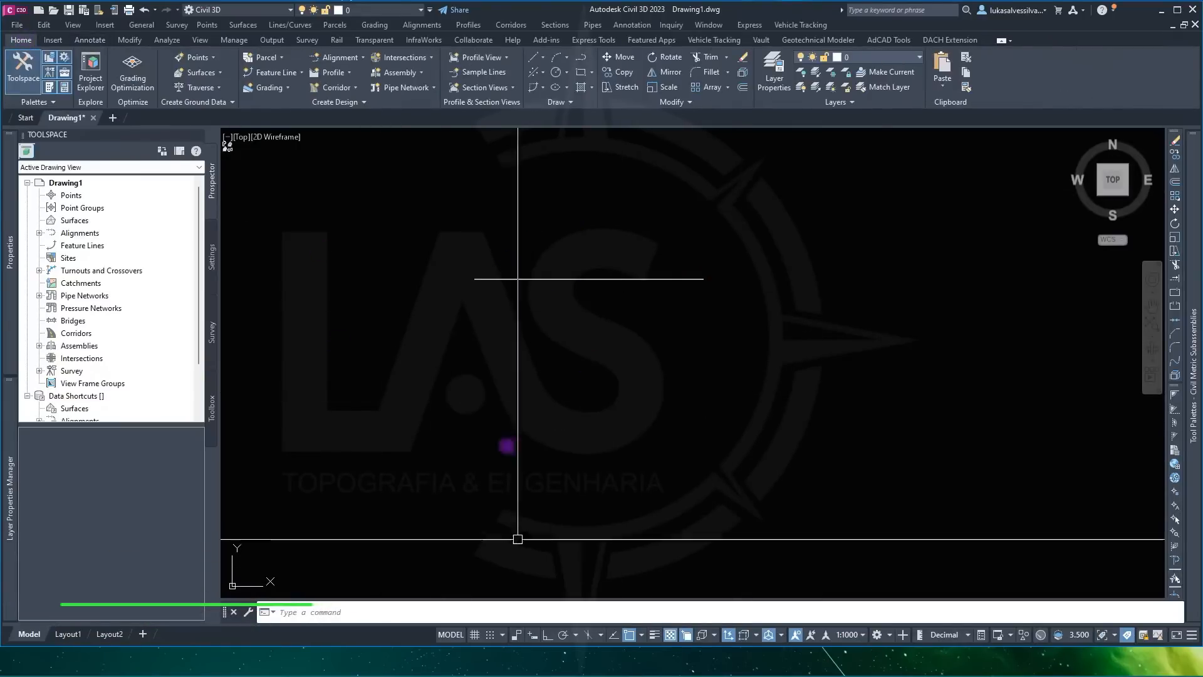
pyautogui.click(580, 72)
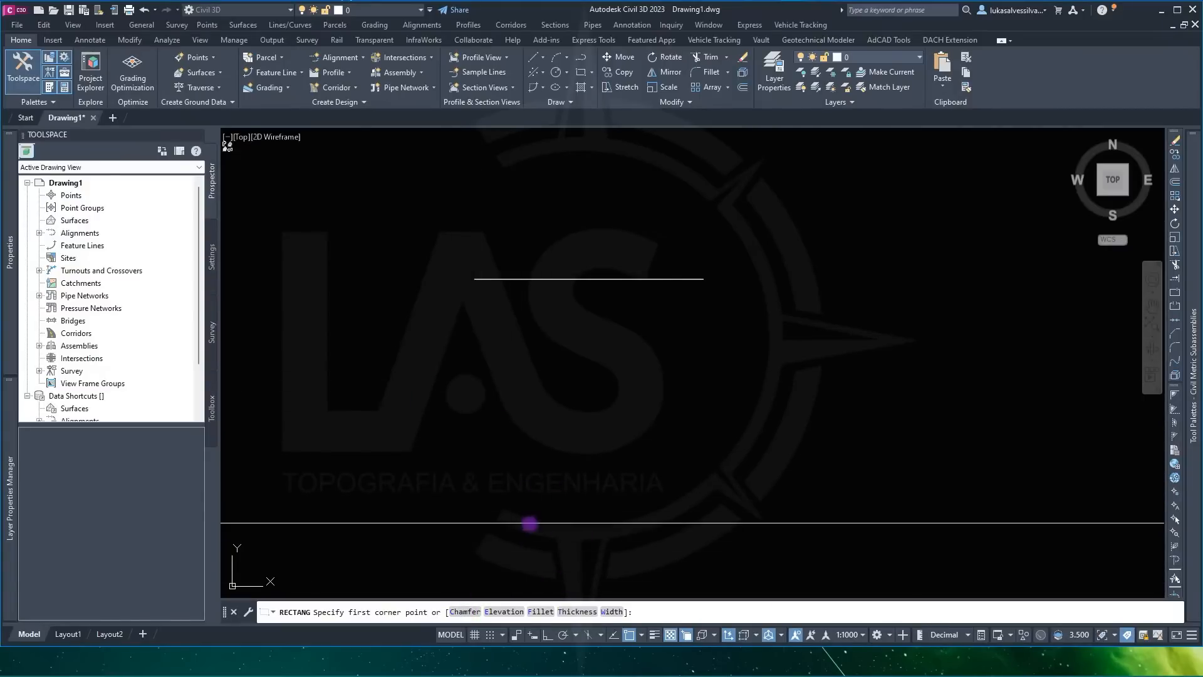
pyautogui.click(464, 354)
pyautogui.press('Escape')
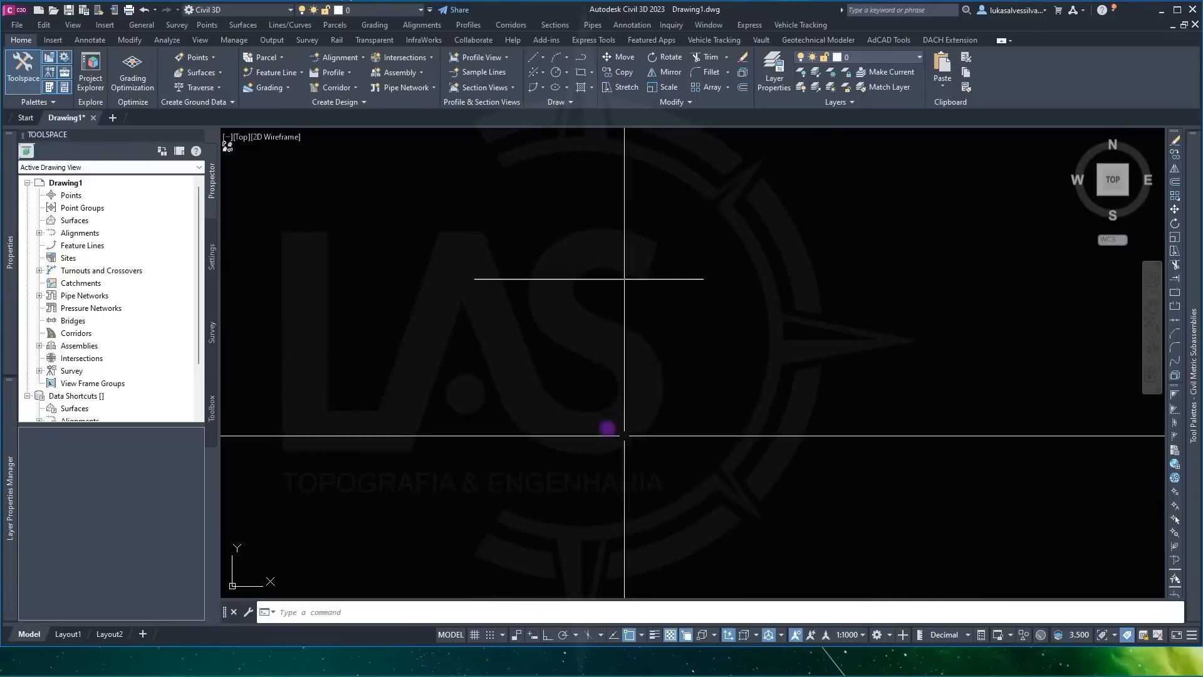
pyautogui.press('Return')
pyautogui.press('Escape')
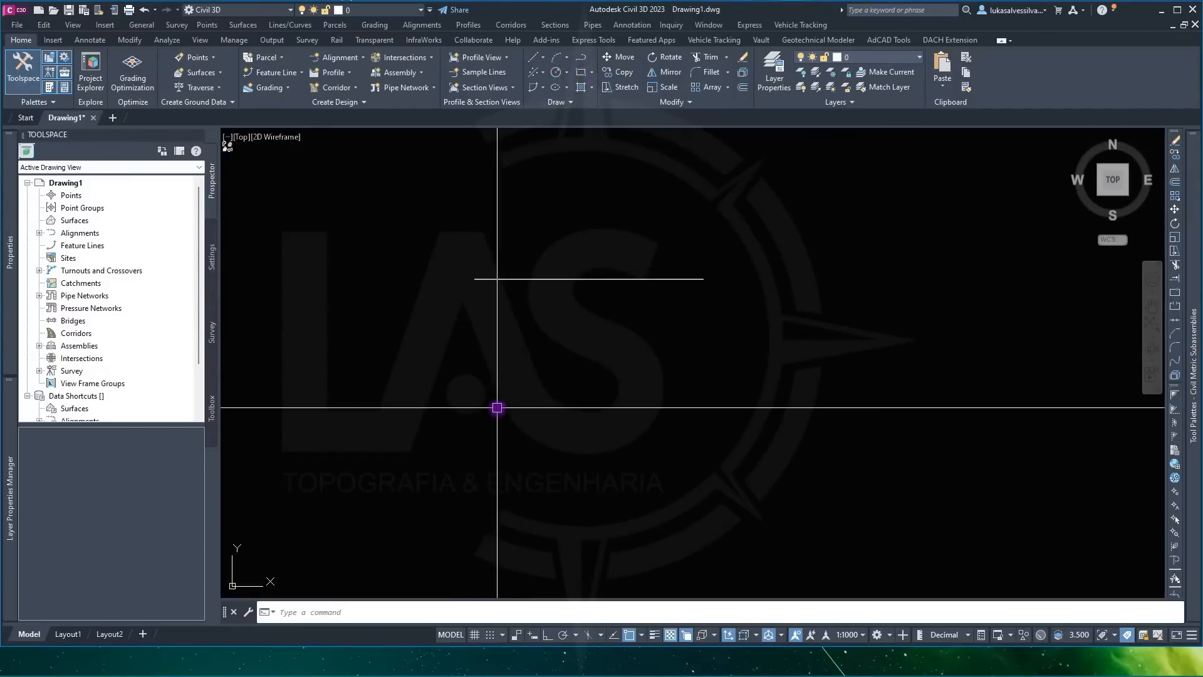
pyautogui.press('space')
pyautogui.press('Escape')
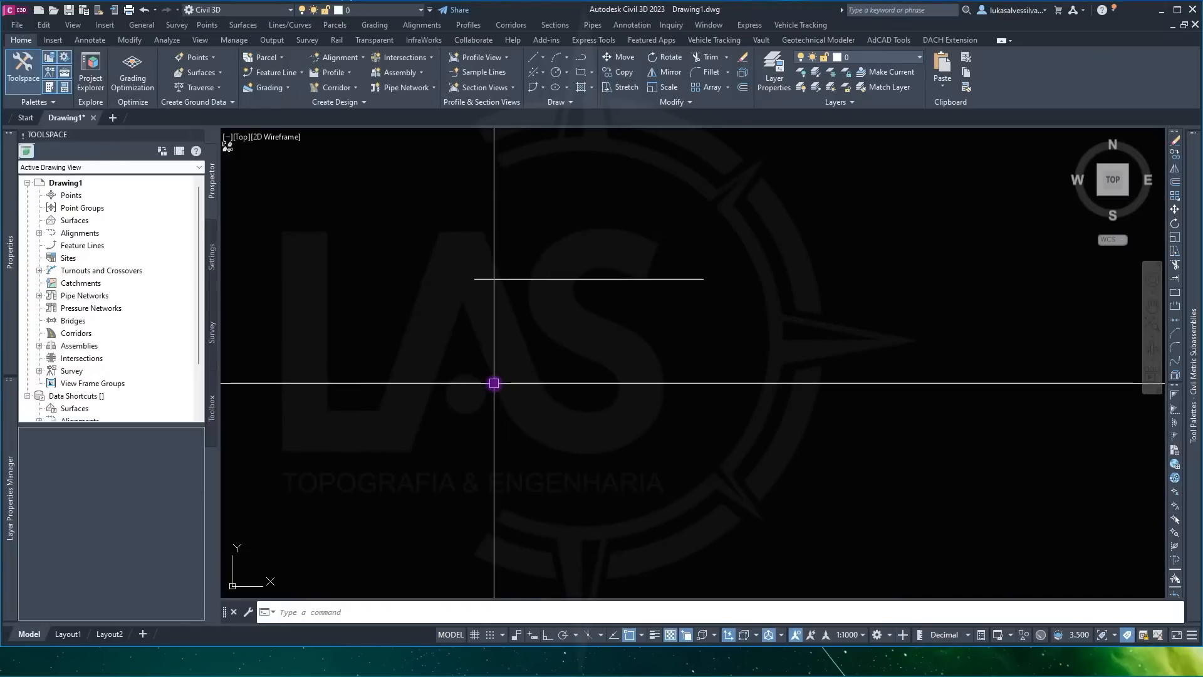
pyautogui.rightClick(470, 356)
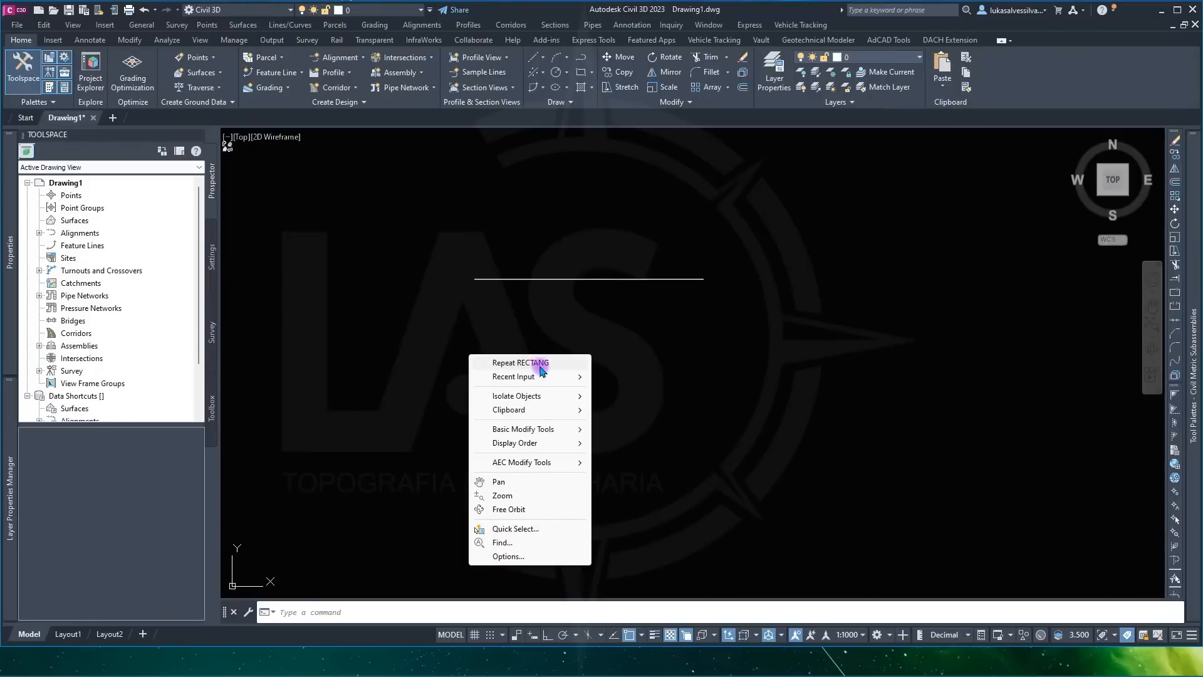
pyautogui.moveTo(536, 378)
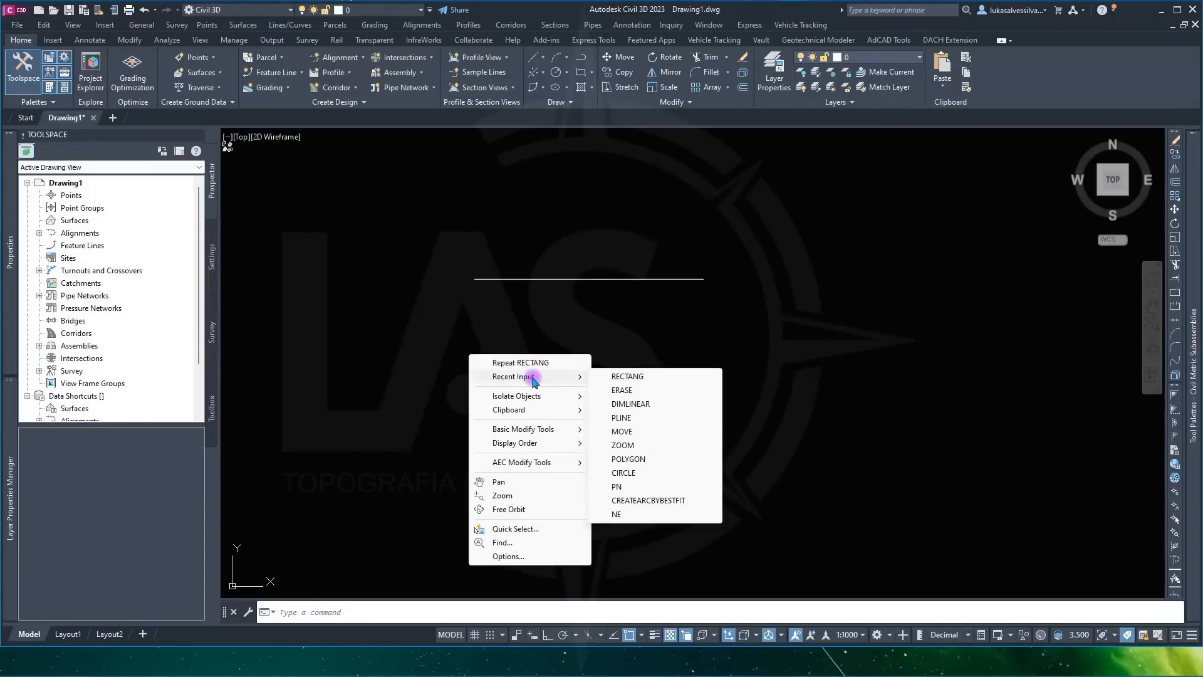
pyautogui.click(628, 378)
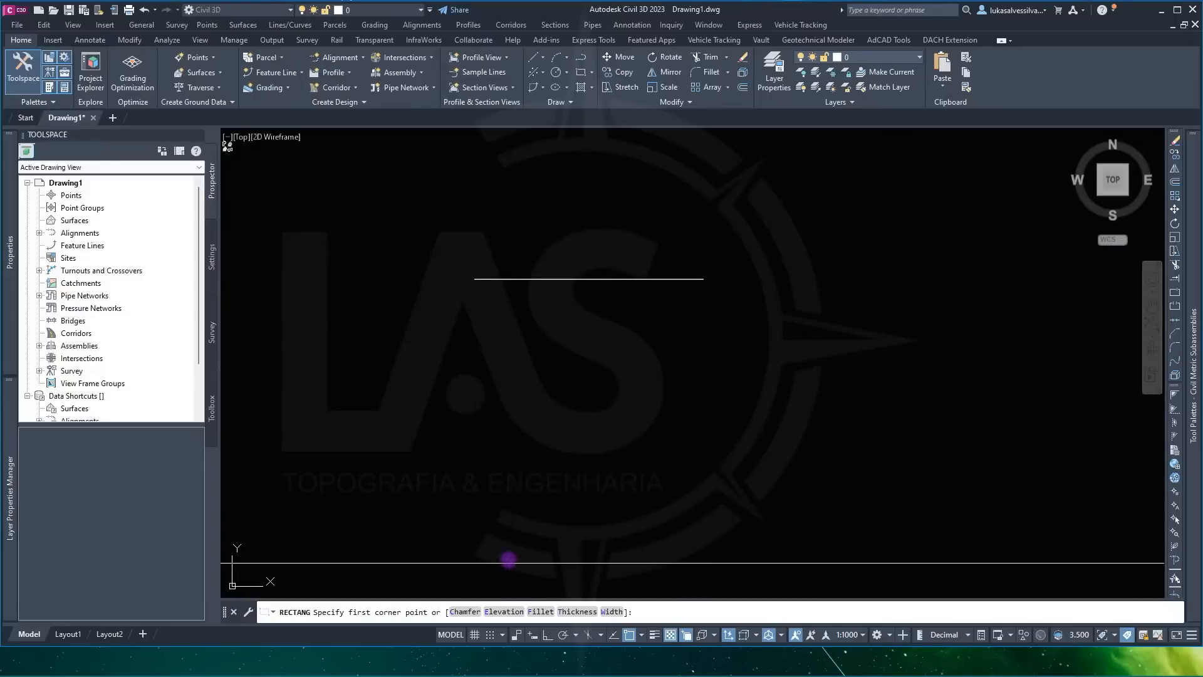
pyautogui.click(459, 614)
pyautogui.click(567, 593)
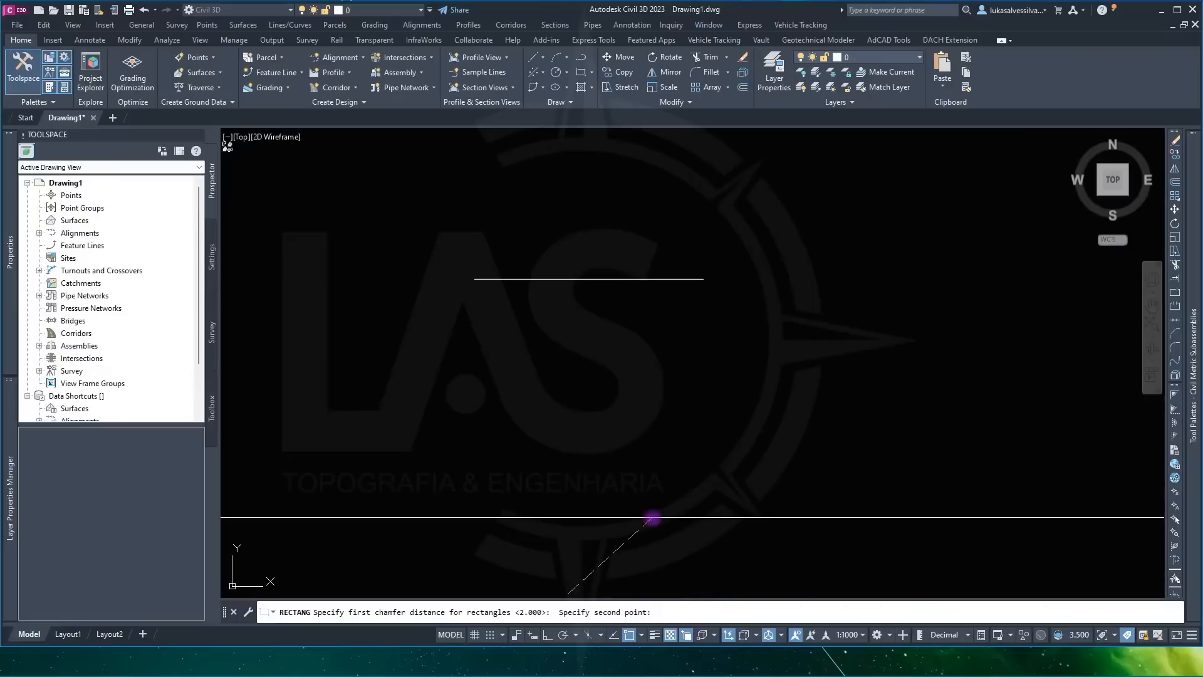
pyautogui.press('Escape')
# Step: Set both chamfer distances of the Rectangle command to 0 and draw a square-cornered rectangle below the horizontal polyline
pyautogui.press('space')
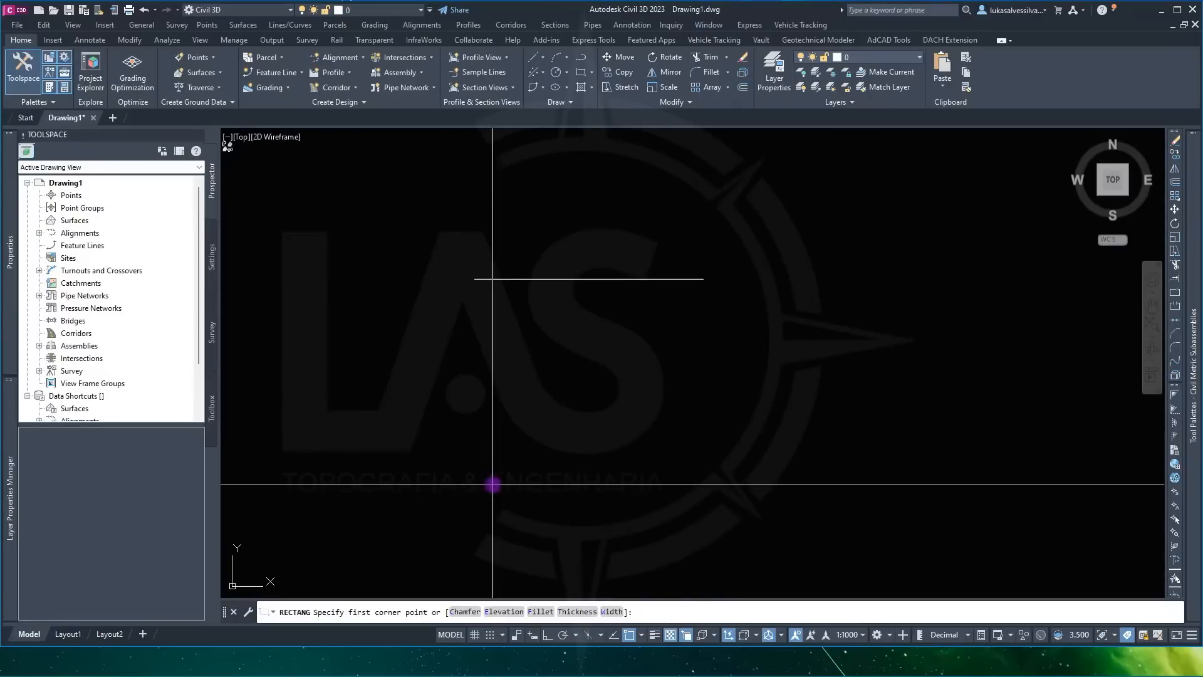
pyautogui.write('c')
pyautogui.press('Return')
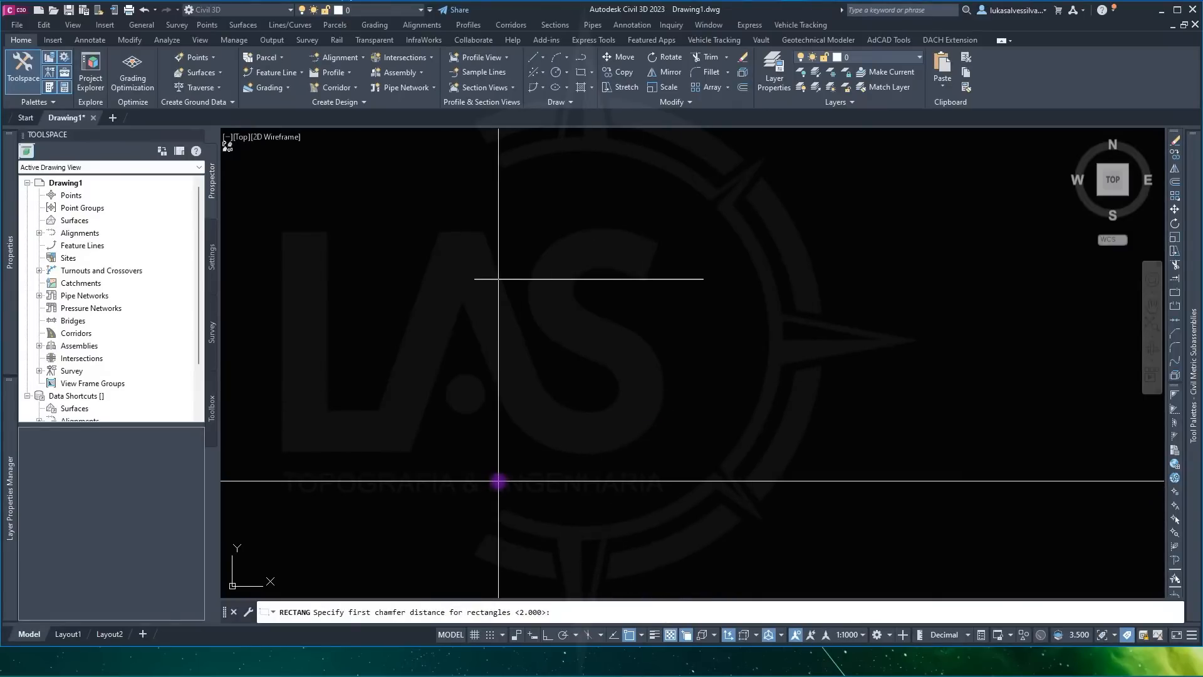
pyautogui.write('0')
pyautogui.press('Return')
pyautogui.write('0')
pyautogui.press('Return')
pyautogui.click(413, 508)
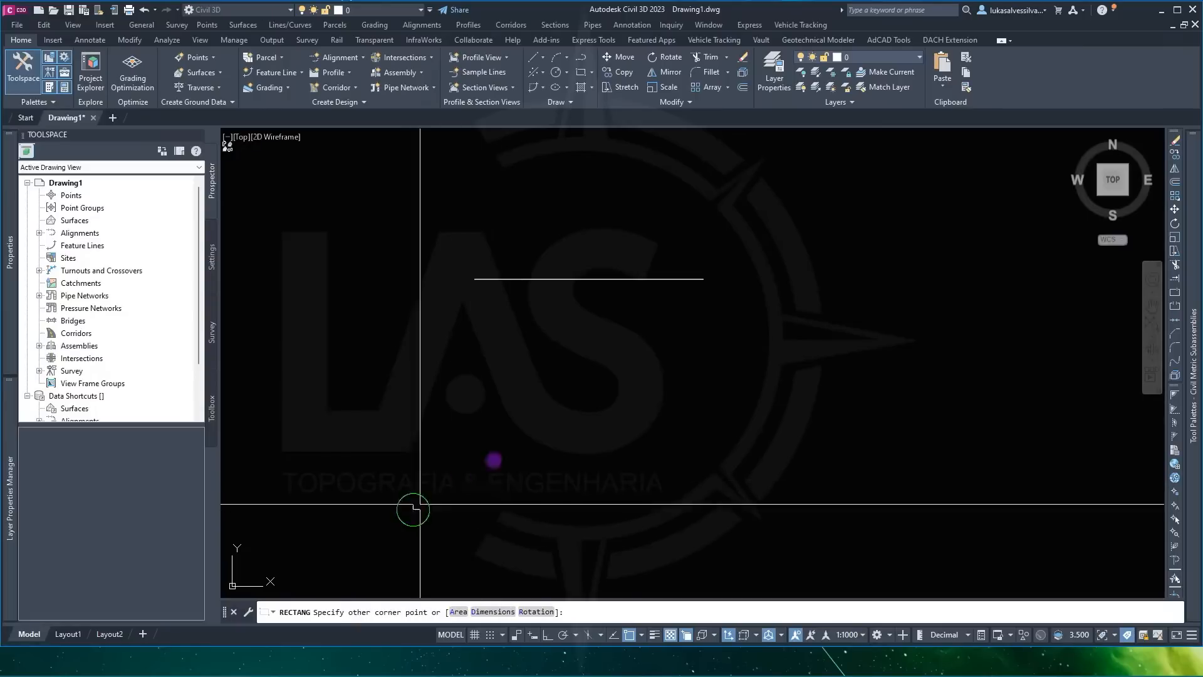
pyautogui.click(700, 337)
# Step: Delete the square-cornered rectangle below the polyline
pyautogui.moveTo(542, 405); pyautogui.dragTo(593, 398, button='middle')
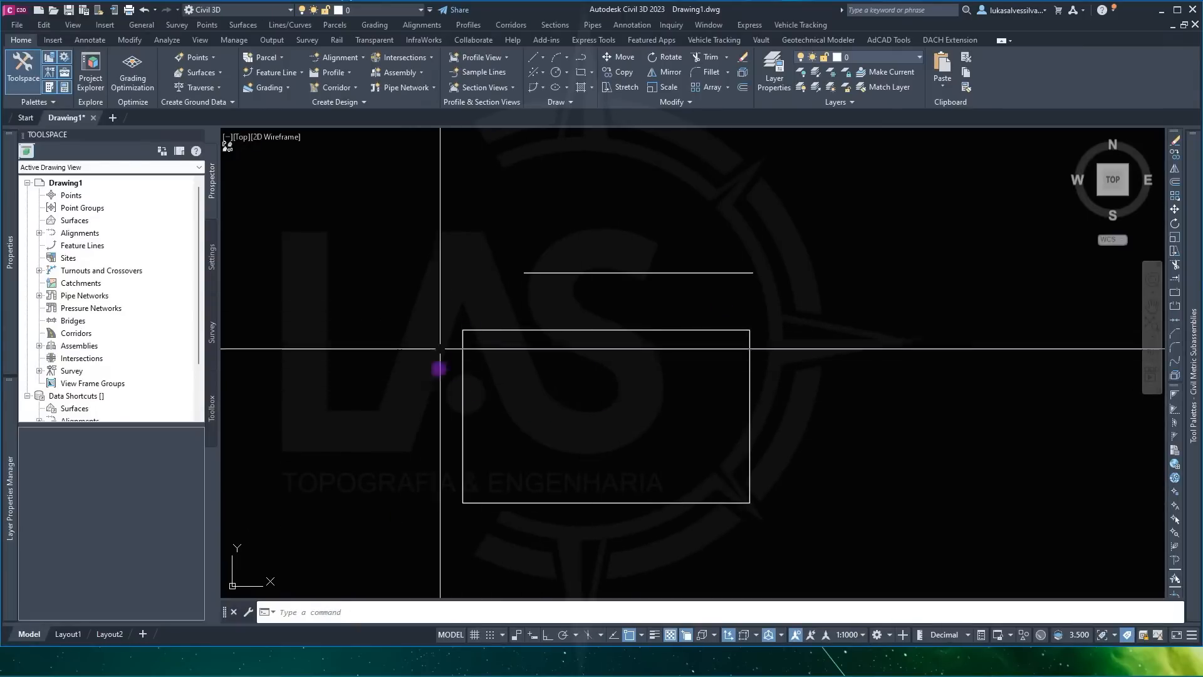
pyautogui.click(511, 329)
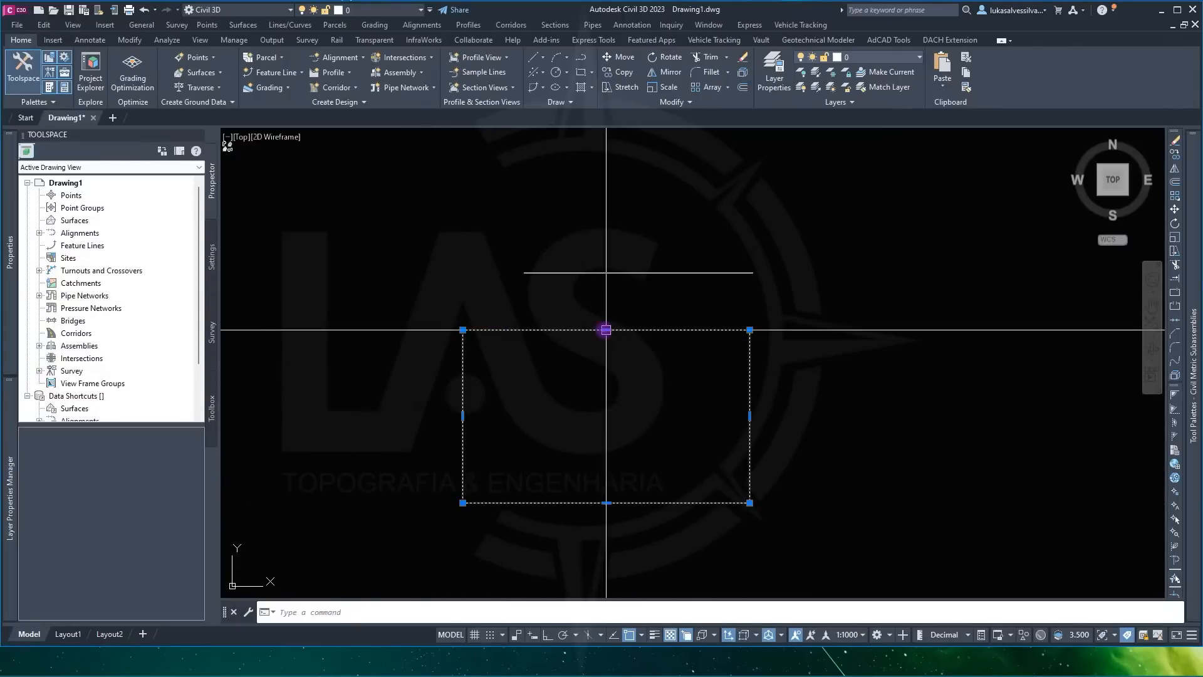
pyautogui.press('Delete')
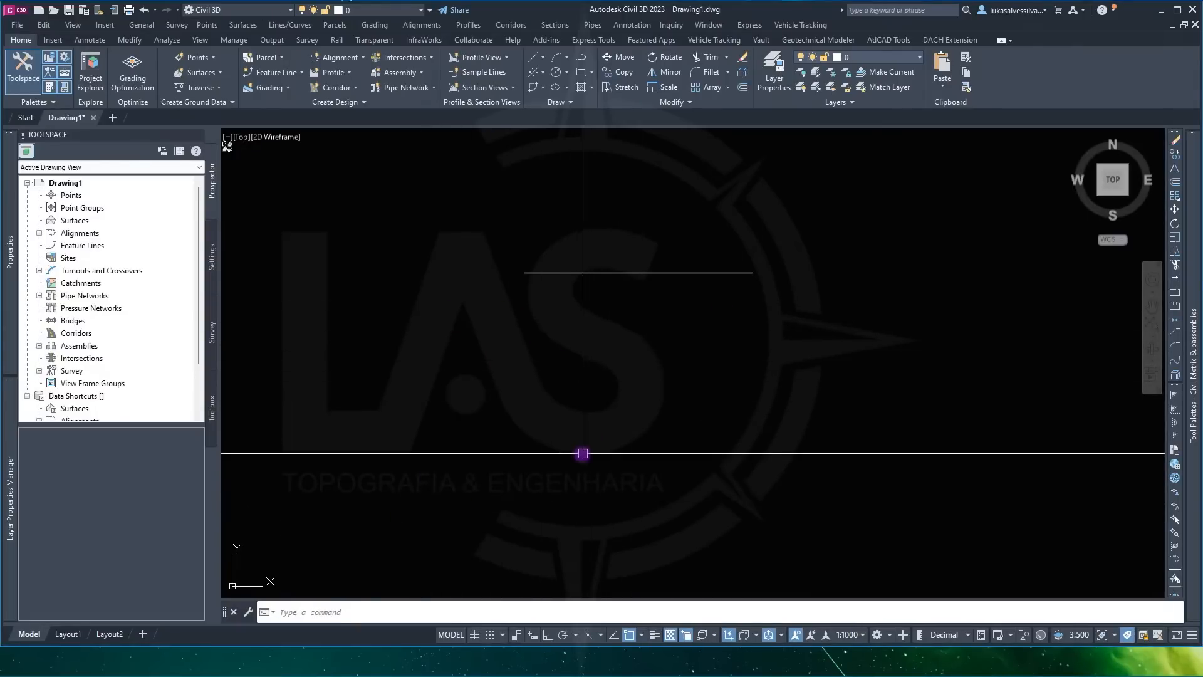
# Step: Draw a rectangle below the horizontal polyline with the Elevation option set to 950
pyautogui.click(577, 73)
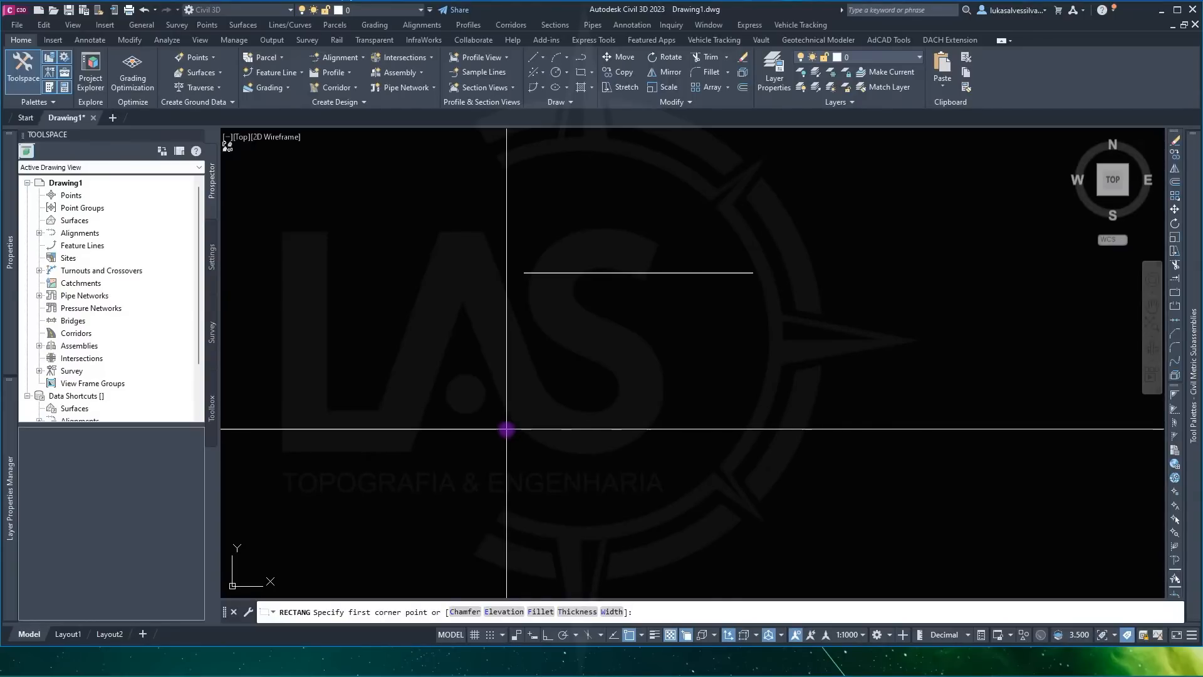
pyautogui.moveTo(510, 425); pyautogui.dragTo(466, 421, button='middle')
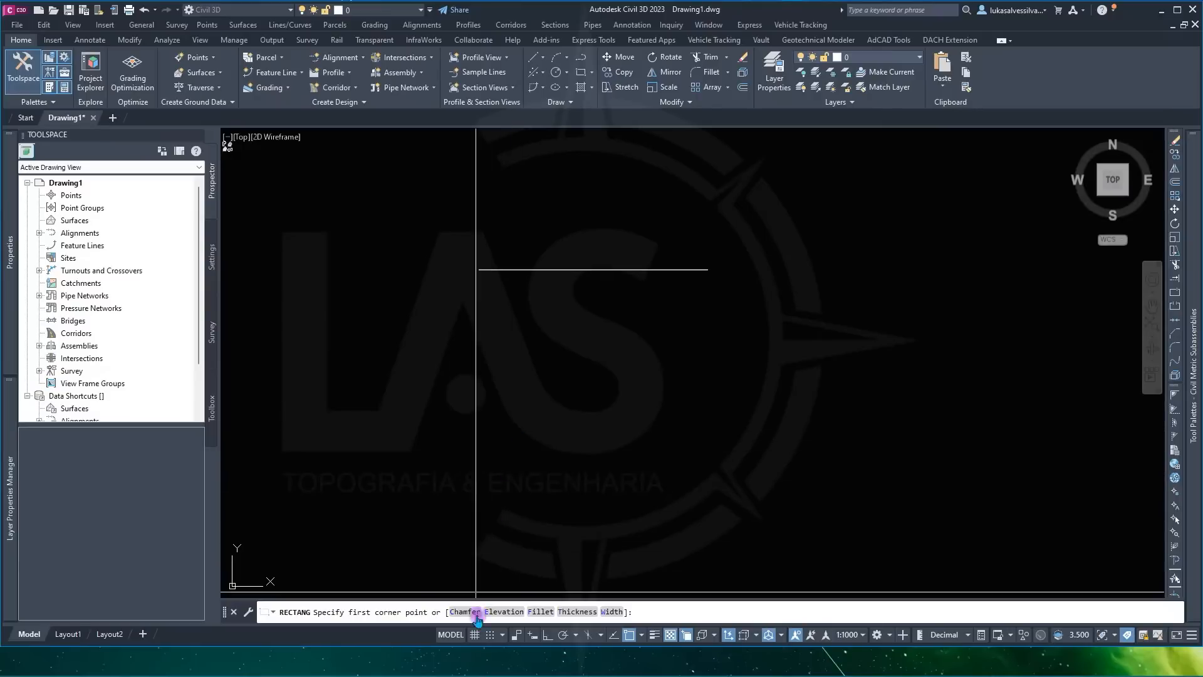
pyautogui.click(504, 612)
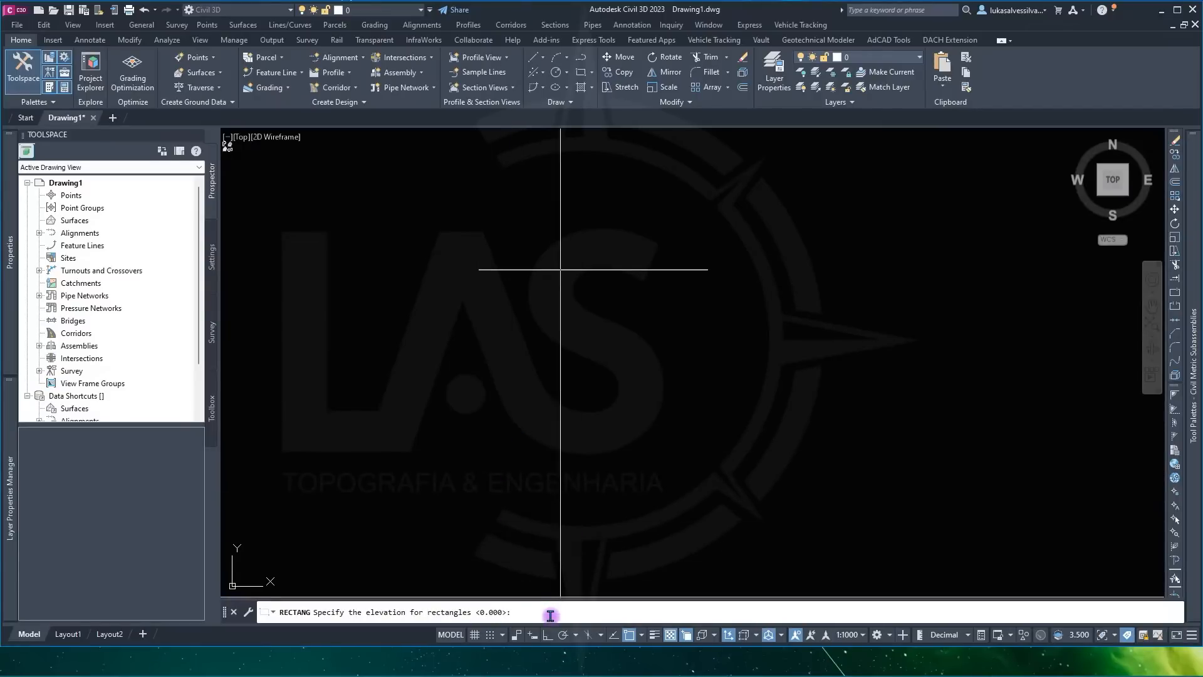
pyautogui.write('950')
pyautogui.press('Return')
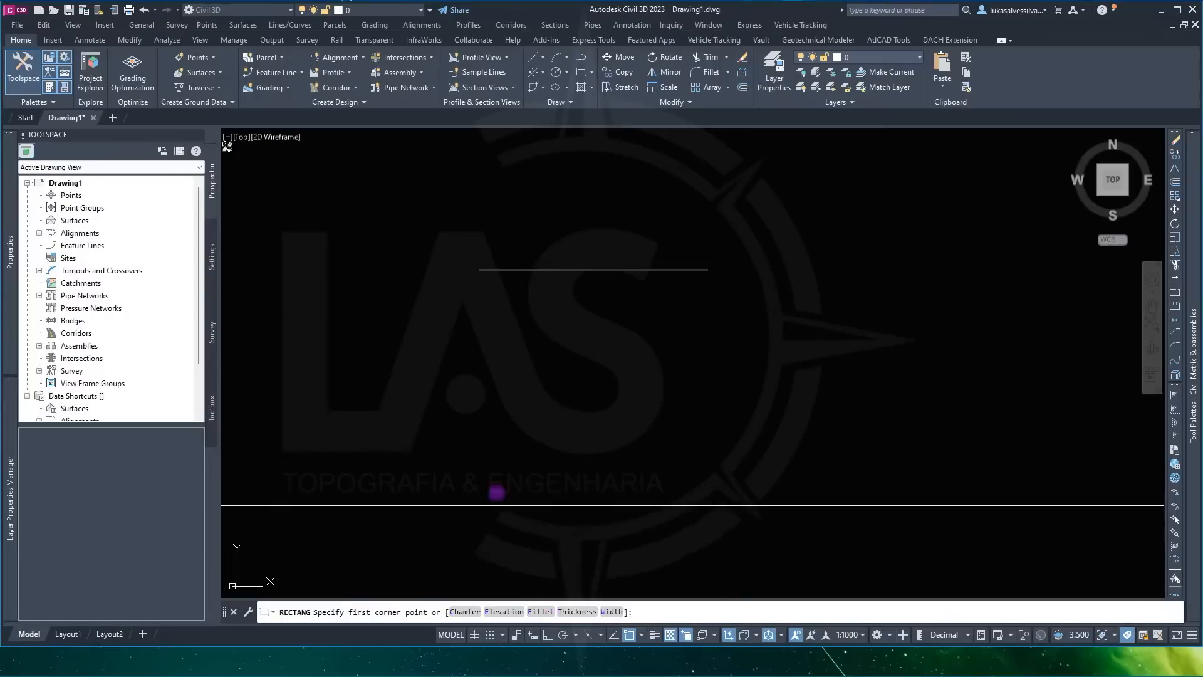
pyautogui.click(406, 534)
pyautogui.click(770, 346)
# Step: Check the elevation of the new rectangle in its properties, and clear the selection
pyautogui.click(792, 309)
pyautogui.click(668, 408)
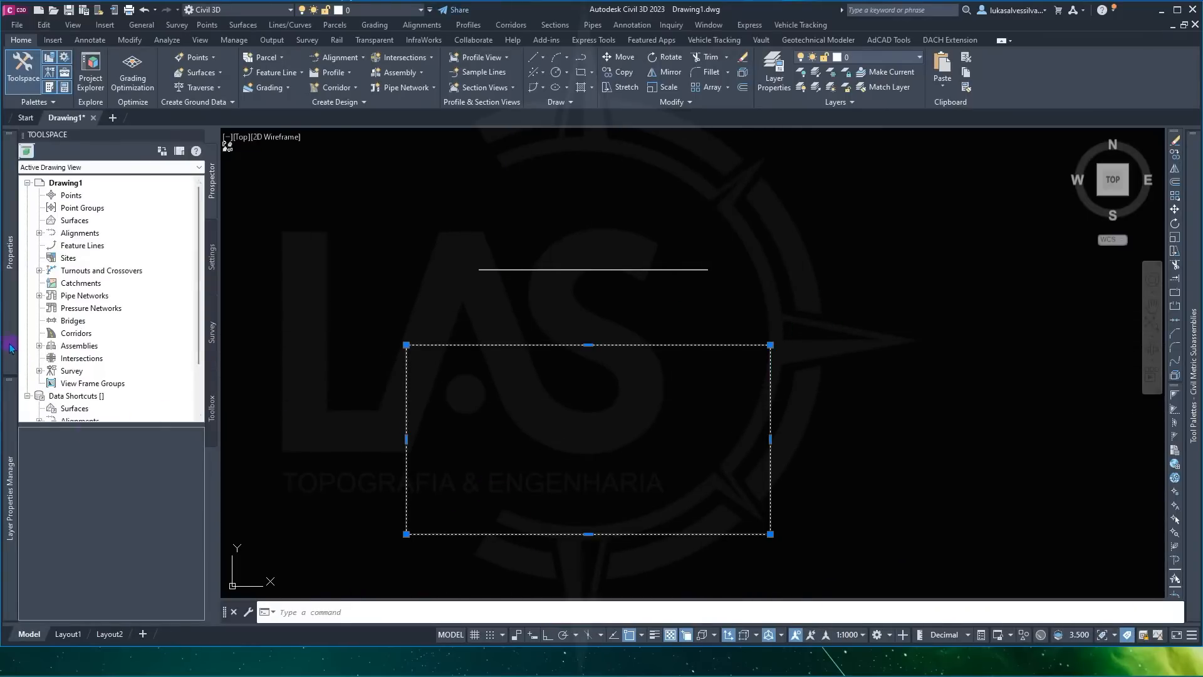
pyautogui.hotkey('ctrl', '1')
pyautogui.click(136, 393)
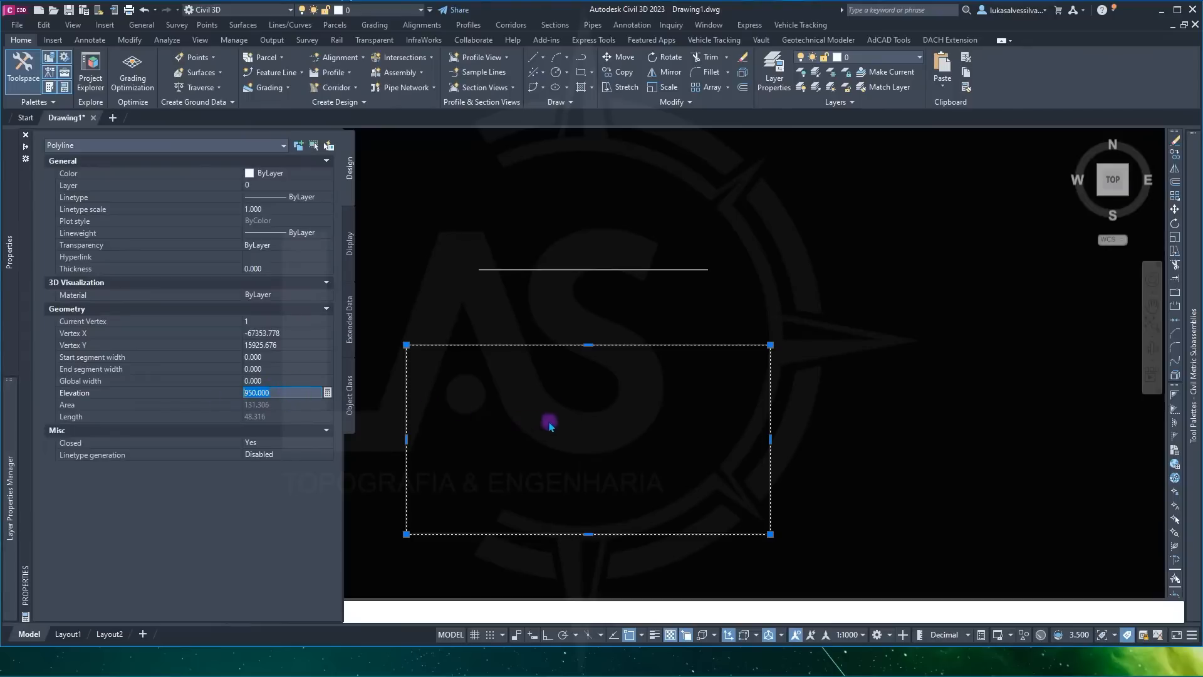
pyautogui.hotkey('ctrl', '1')
pyautogui.press('Escape')
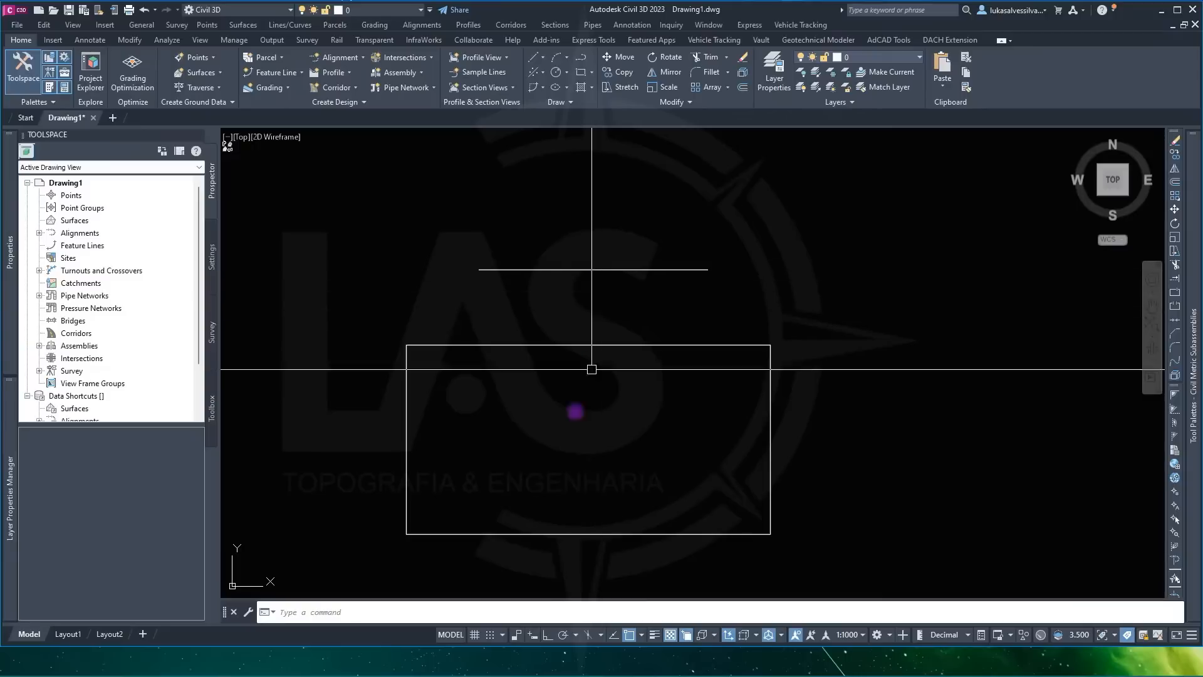
# Step: Compare the Z coordinates of the polyline and a rectangle corner in a 3D view with the ID command
pyautogui.keyDown('shift'); pyautogui.moveTo(597, 464); pyautogui.dragTo(686, 372, button='middle'); pyautogui.keyUp('shift')
pyautogui.keyDown('shift'); pyautogui.moveTo(683, 415); pyautogui.dragTo(675, 514, button='middle'); pyautogui.keyUp('shift')
pyautogui.write('id')
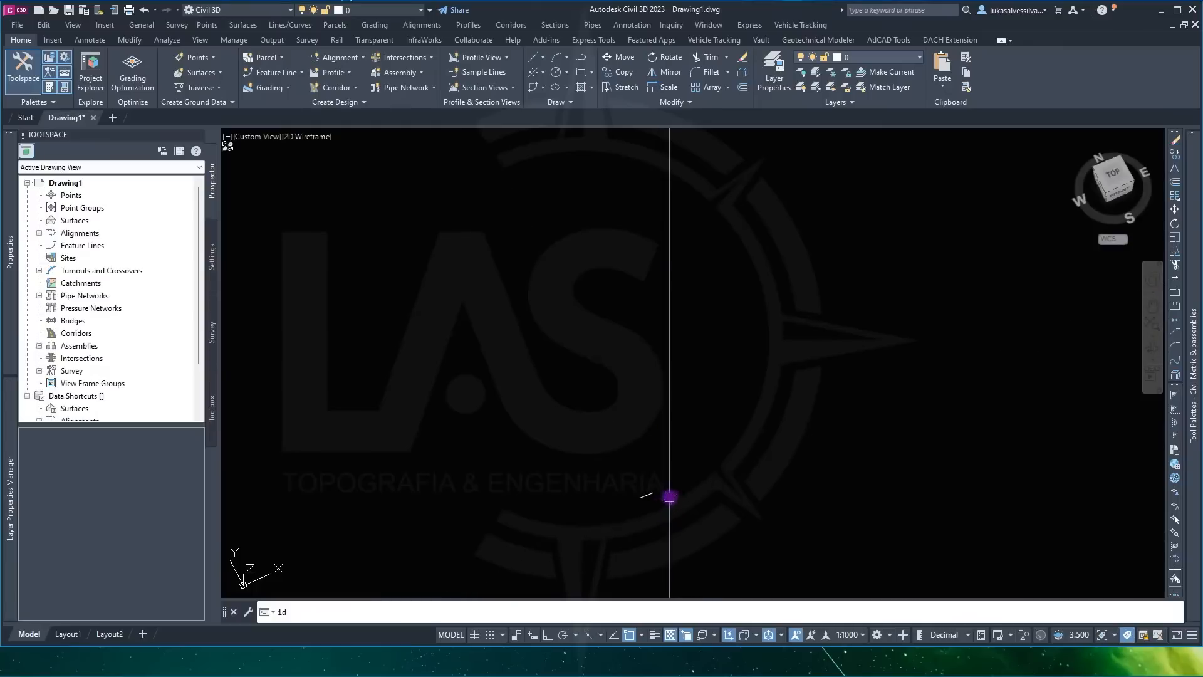
pyautogui.press('Return')
pyautogui.click(644, 498)
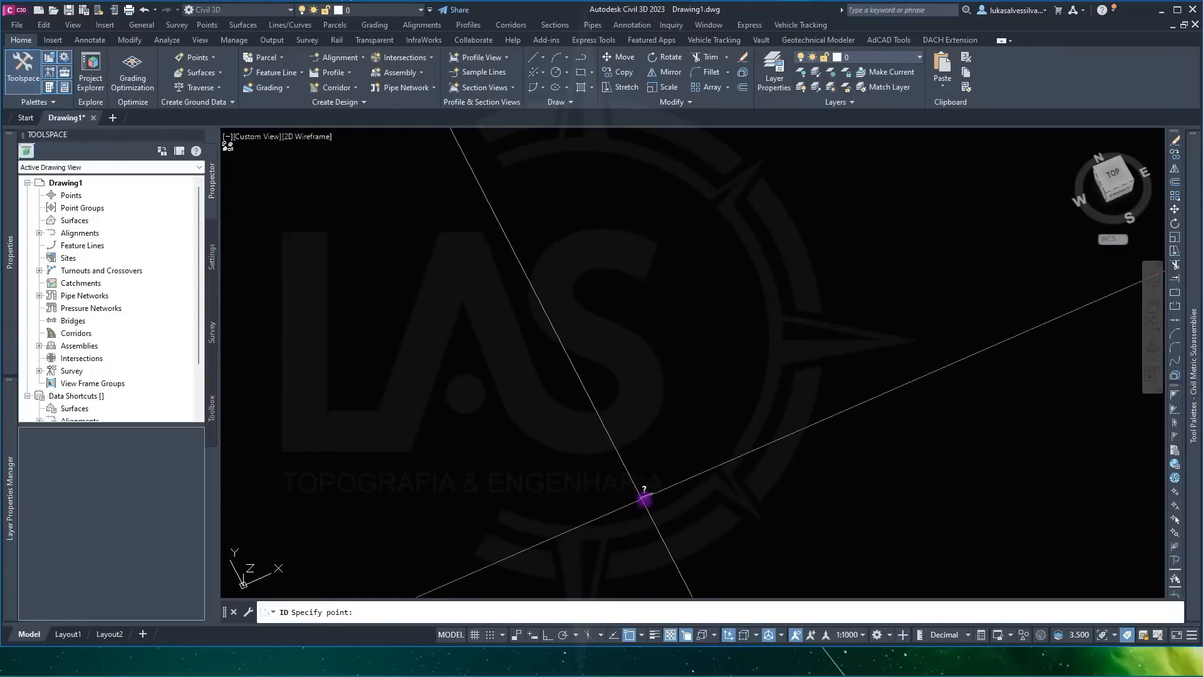
pyautogui.moveTo(389, 598); pyautogui.dragTo(395, 568)
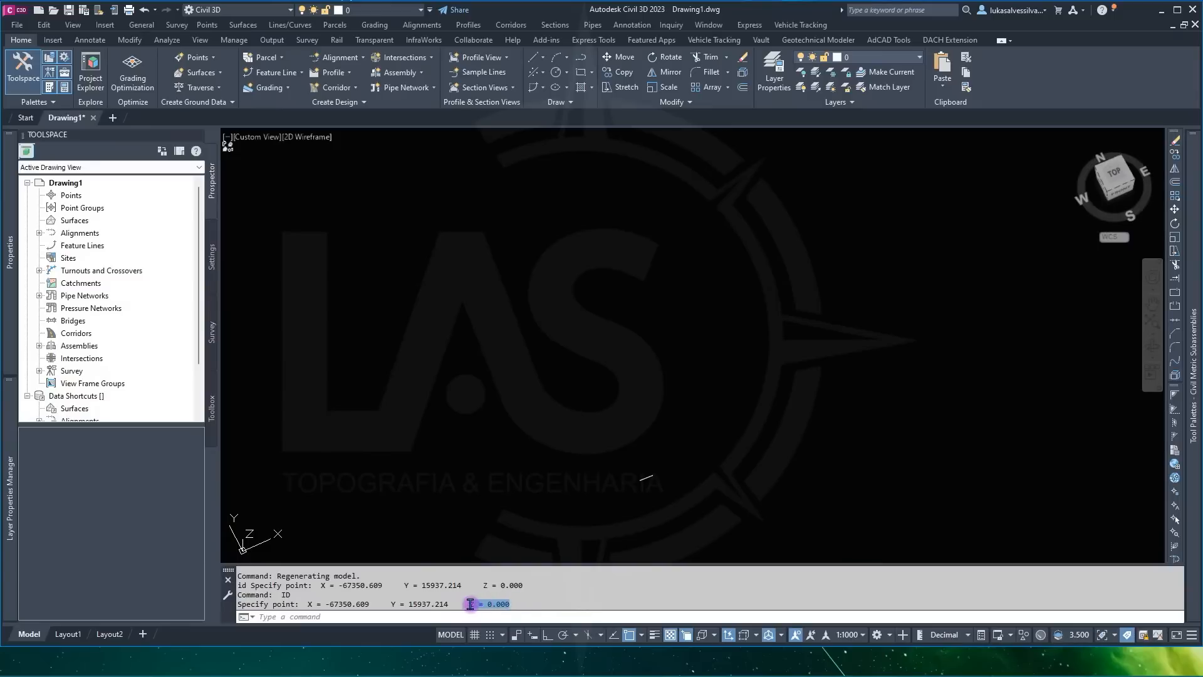
pyautogui.scroll(-3, 659, 405)
pyautogui.scroll(3, 690, 259)
pyautogui.press('Return')
pyautogui.click(588, 240)
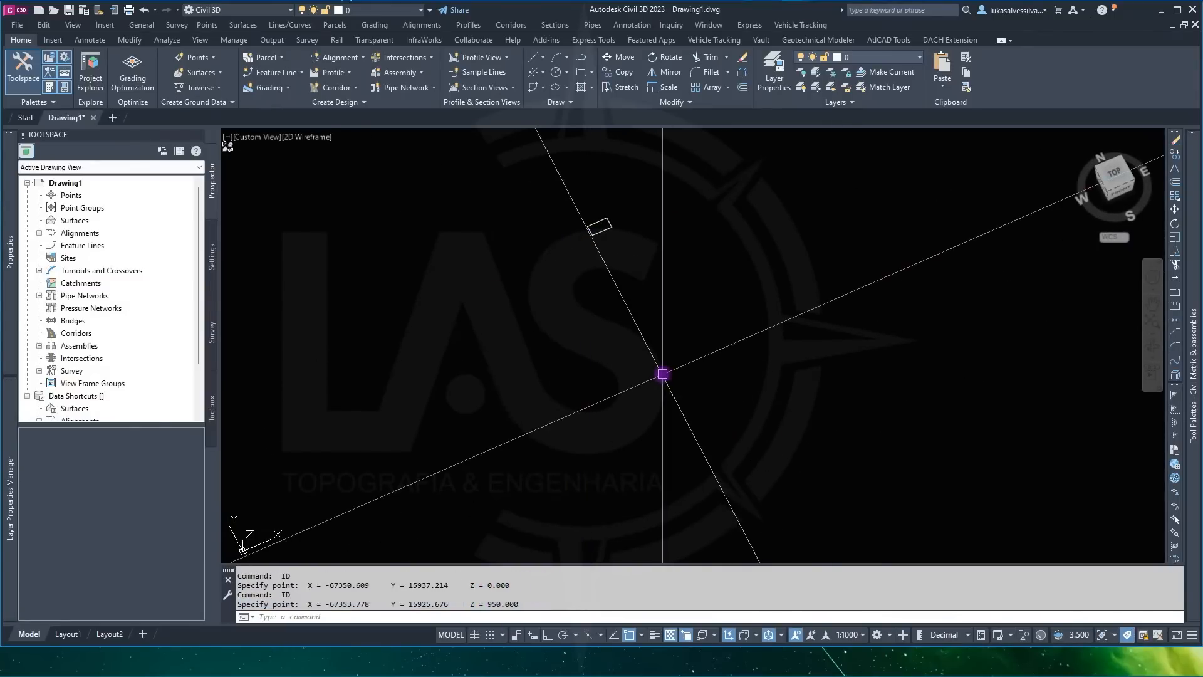
# Step: Return to the plan view of the current UCS and delete the elevated rectangle
pyautogui.press('space')
pyautogui.press('space')
pyautogui.scroll(-5, 651, 353)
pyautogui.click(783, 330)
pyautogui.click(596, 384)
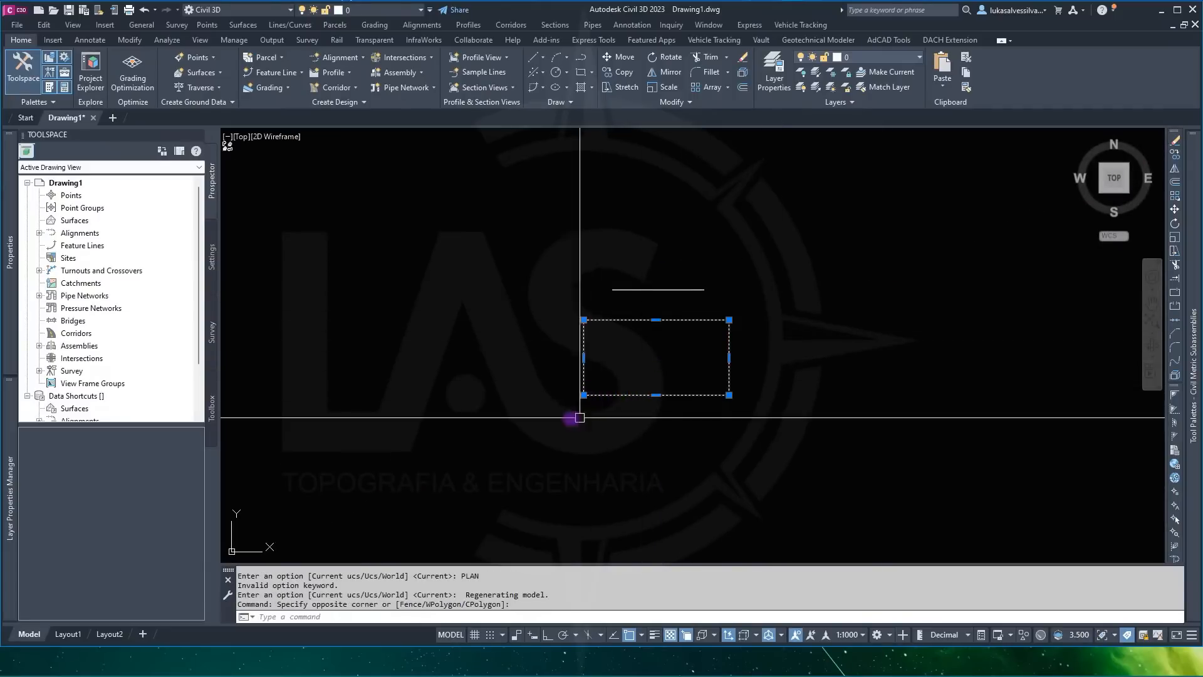
pyautogui.press('Delete')
# Step: Reset the Rectangle command's elevation to 0 and draw a rectangle below the polyline
pyautogui.click(581, 88)
pyautogui.write('E')
pyautogui.press('Return')
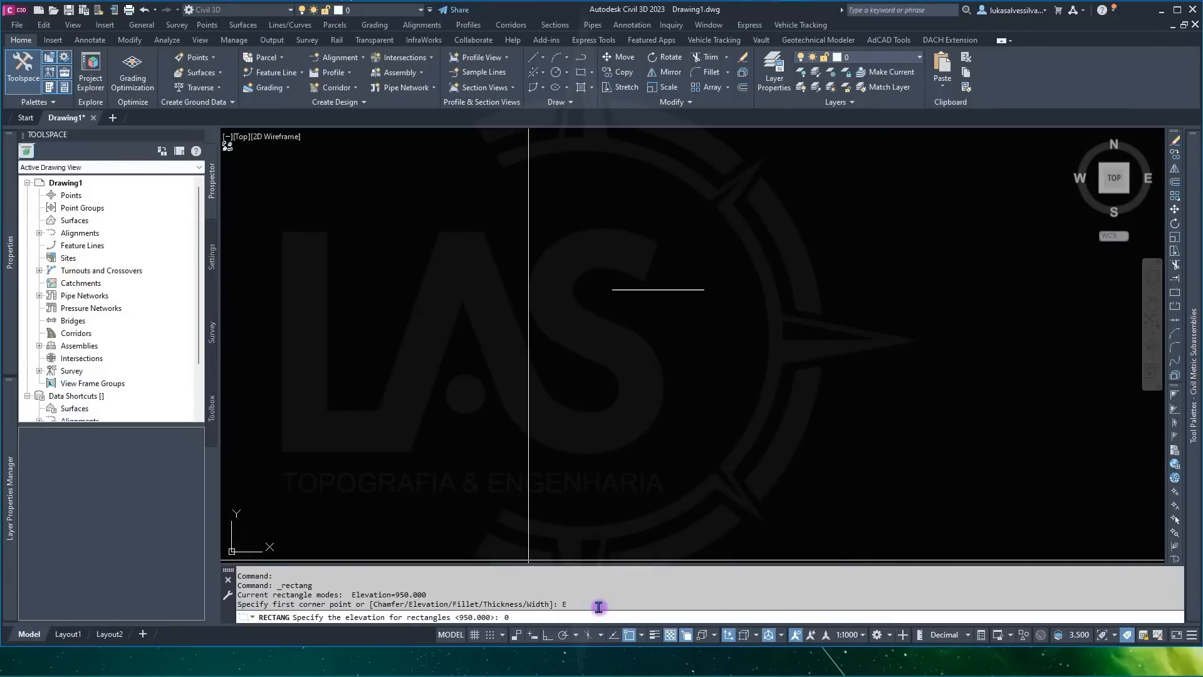
pyautogui.write('0')
pyautogui.press('Return')
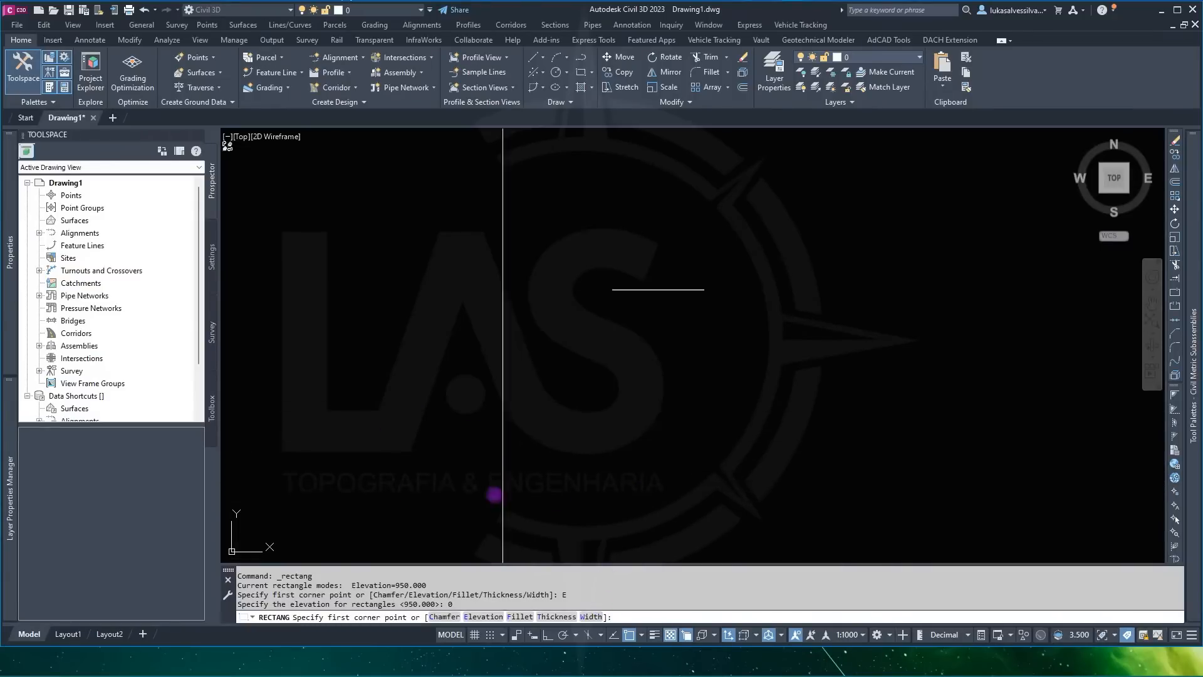
pyautogui.click(484, 502)
pyautogui.click(702, 394)
# Step: Check the elevation of the latest rectangle in its properties and delete the rectangle
pyautogui.click(704, 395)
pyautogui.click(572, 451)
pyautogui.moveTo(9, 356)
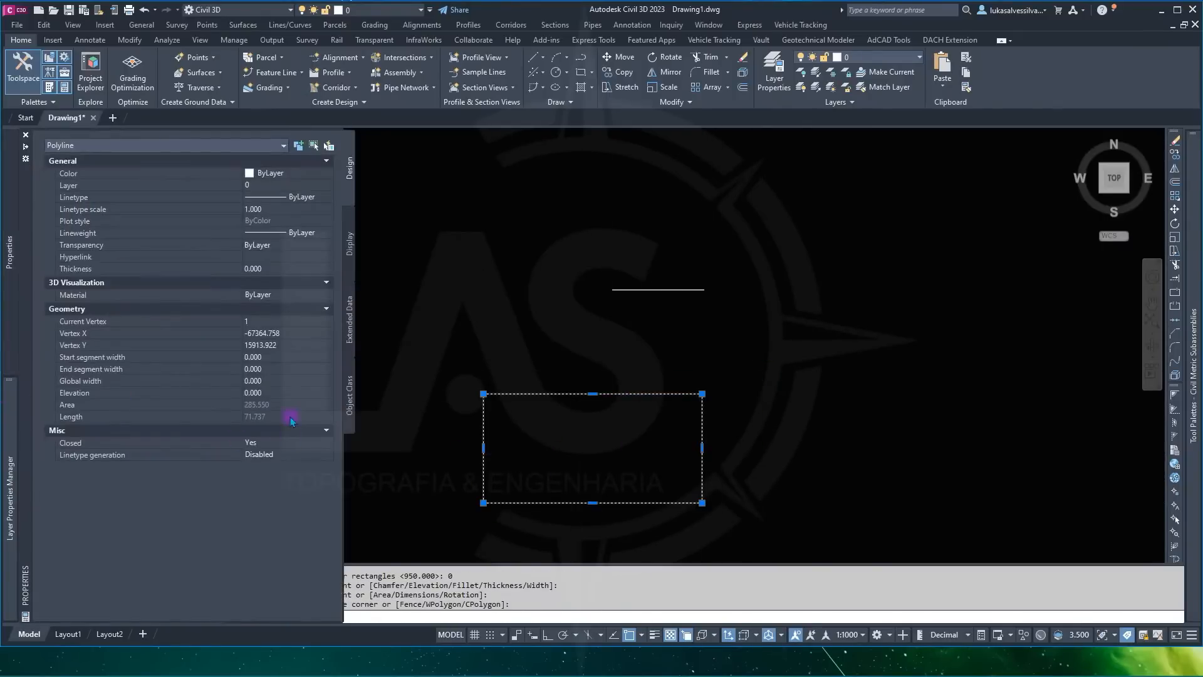
pyautogui.press('Delete')
# Step: Draw a rectangle with a fillet radius of 3 below the polyline using the Rectangle command's Fillet option
pyautogui.moveTo(767, 411); pyautogui.dragTo(736, 469, button='middle')
pyautogui.click(585, 73)
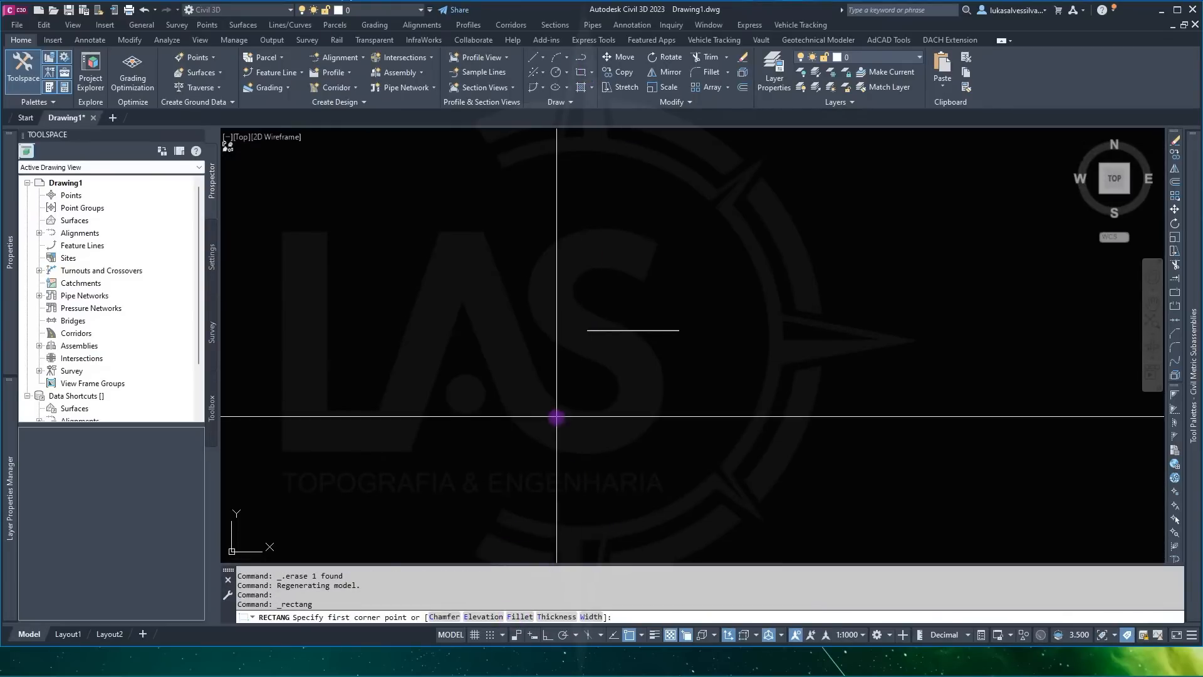
pyautogui.moveTo(588, 469); pyautogui.dragTo(570, 446, button='middle')
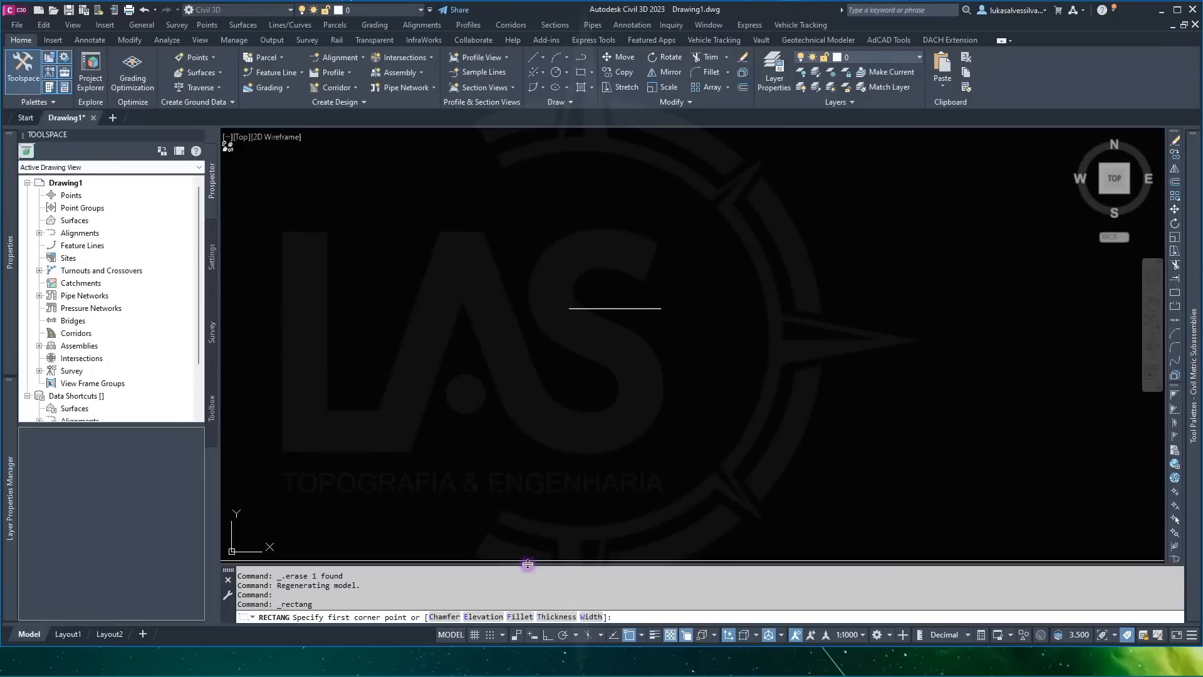
pyautogui.click(518, 616)
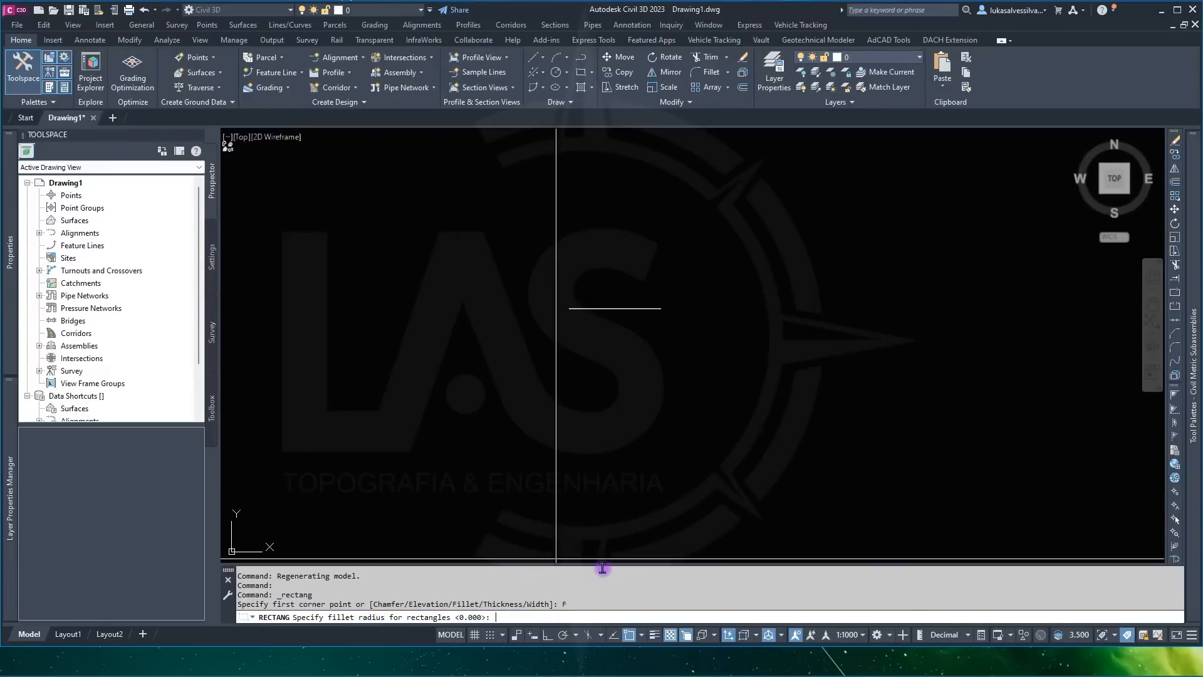
pyautogui.press('Return')
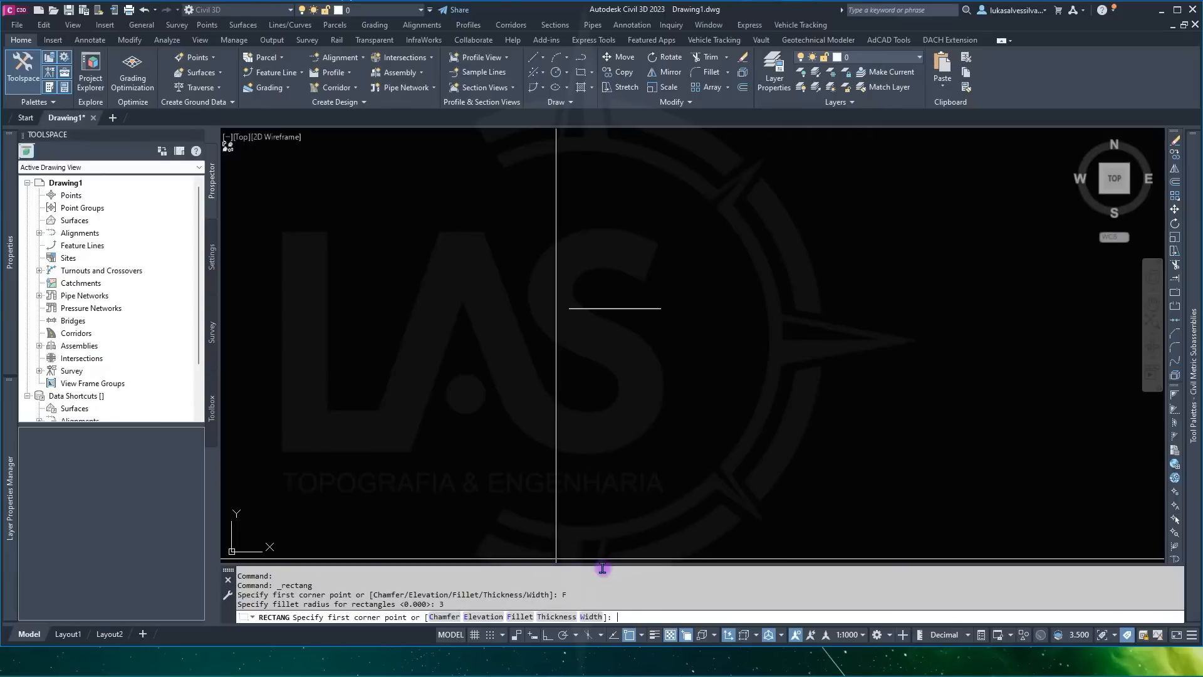
pyautogui.click(499, 493)
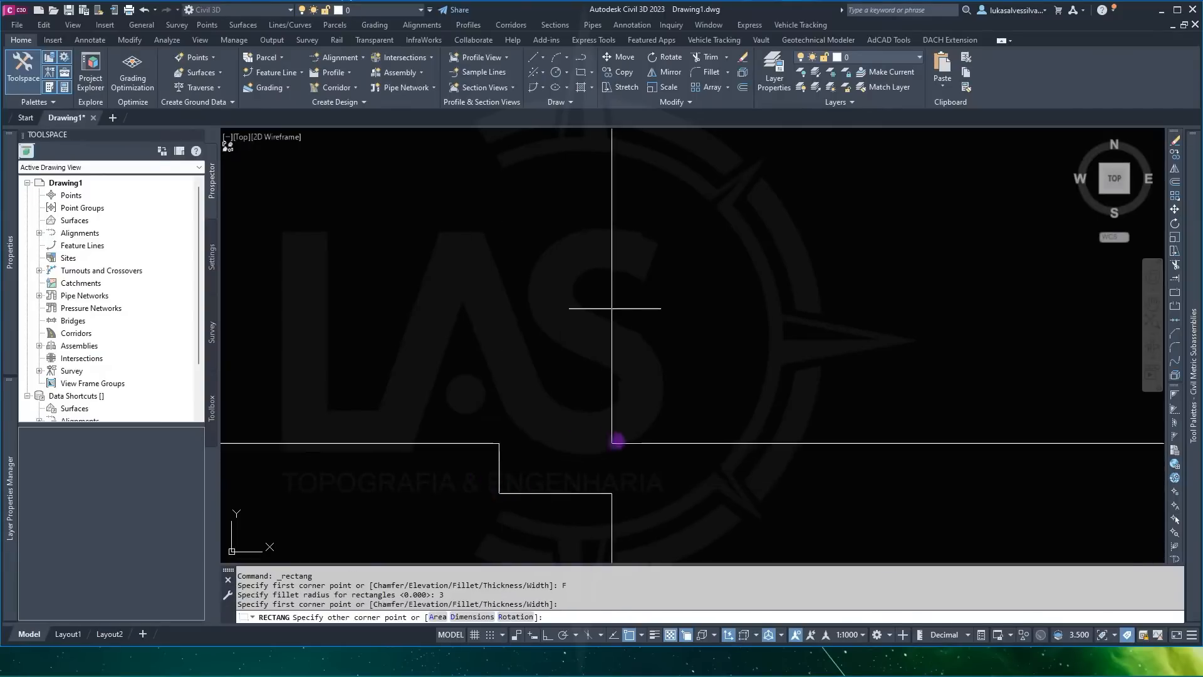
pyautogui.click(741, 390)
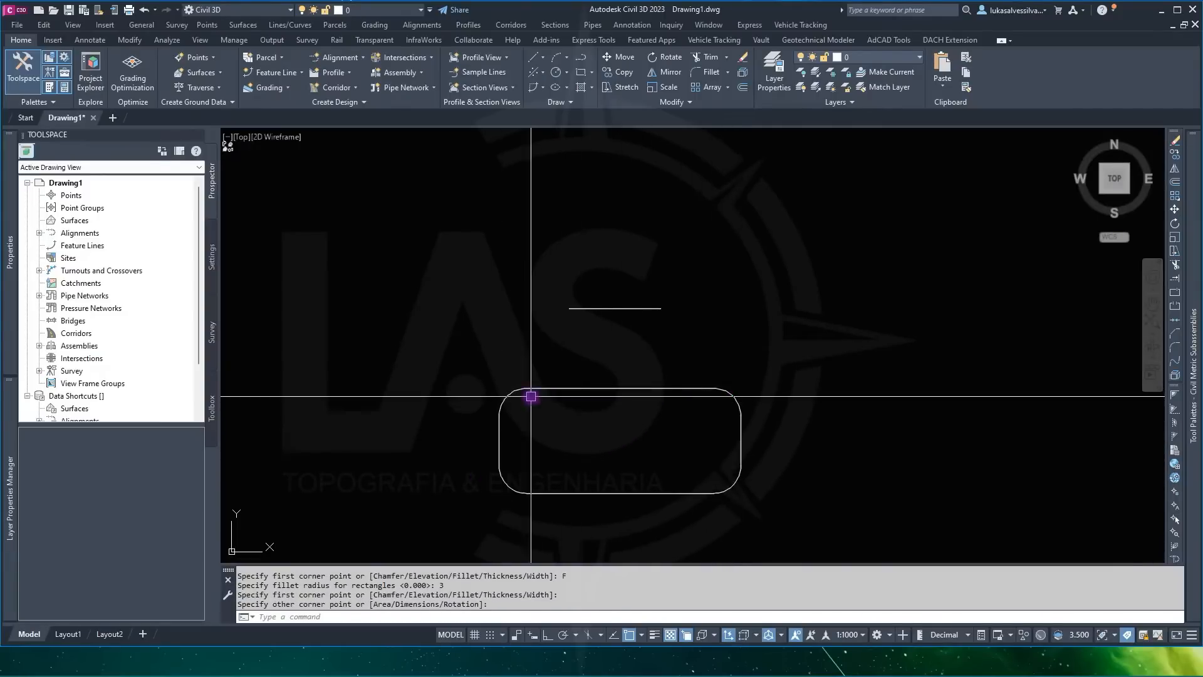
# Step: Add a radius dimension to the upper-left rounded corner of the rectangle
pyautogui.scroll(2, 476, 388)
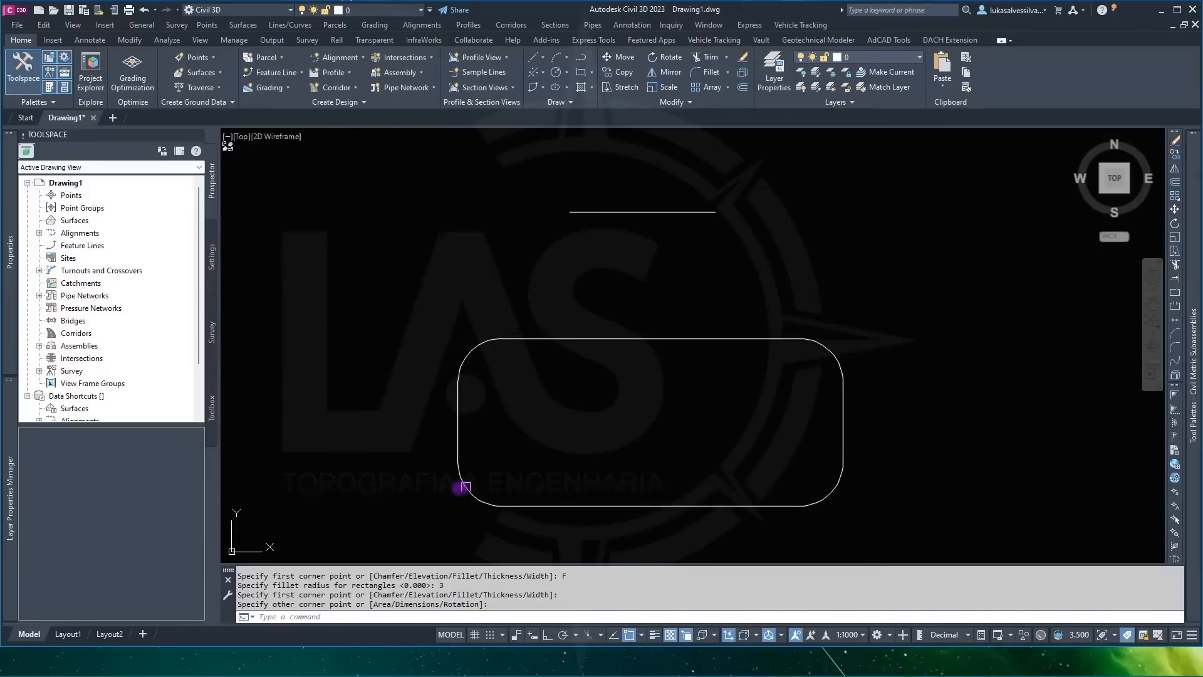
pyautogui.click(90, 40)
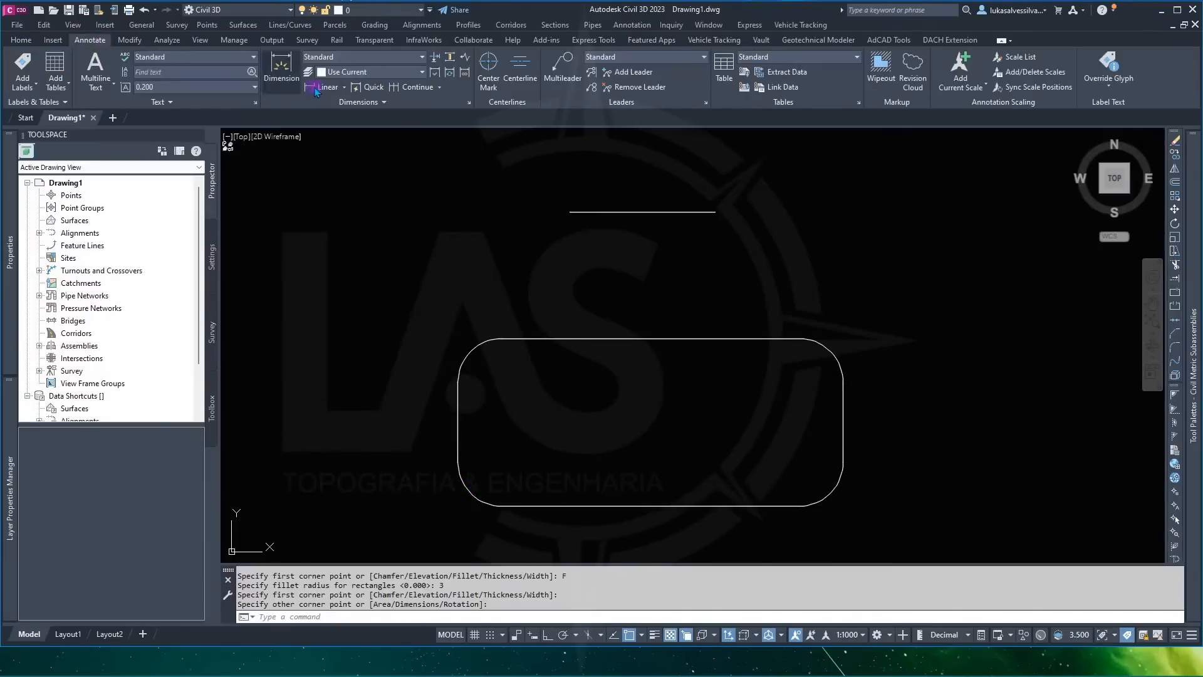
pyautogui.click(345, 89)
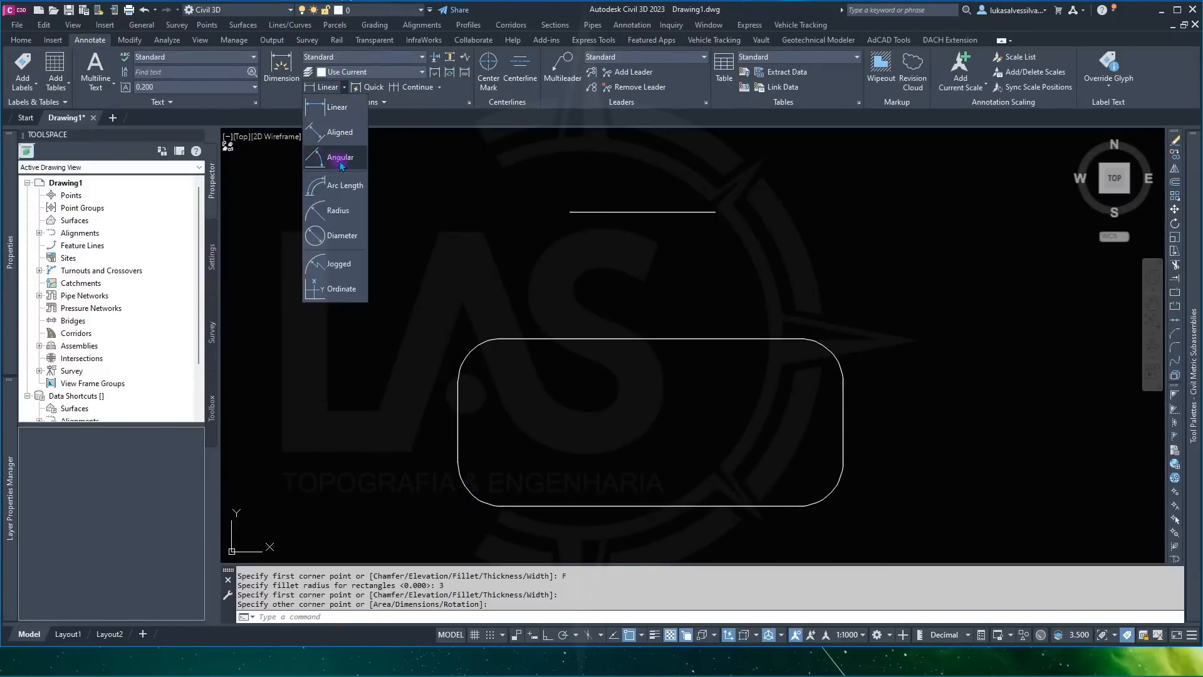
pyautogui.click(331, 212)
pyautogui.click(468, 348)
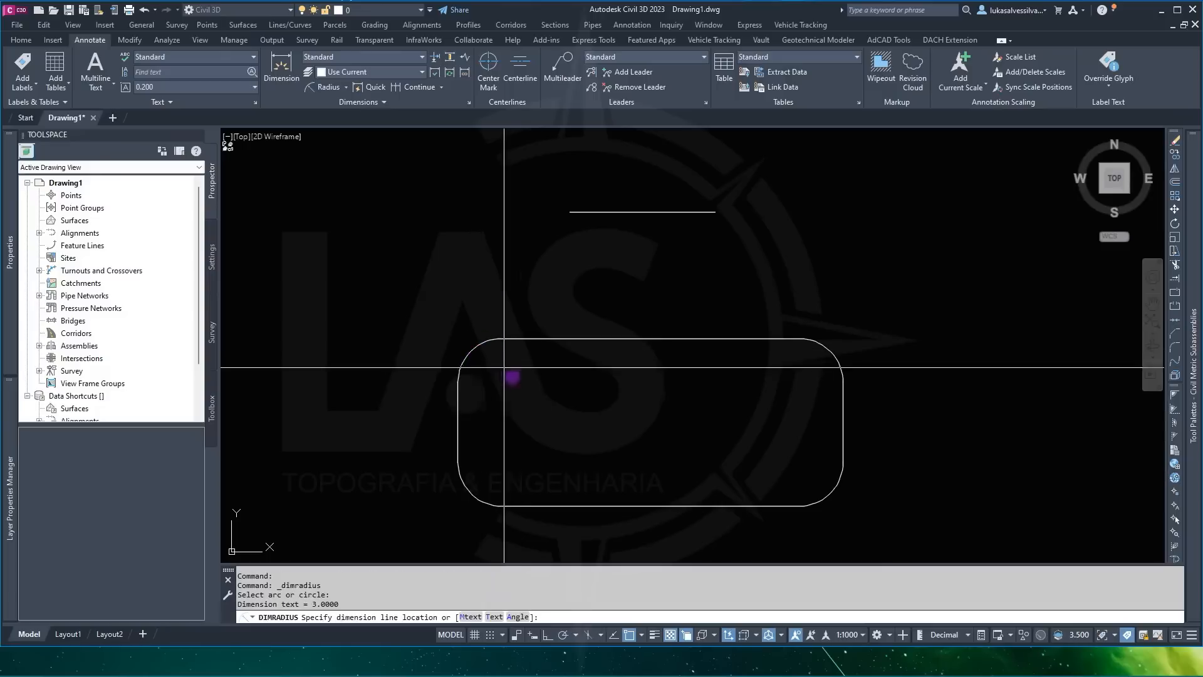
pyautogui.scroll(4, 521, 377)
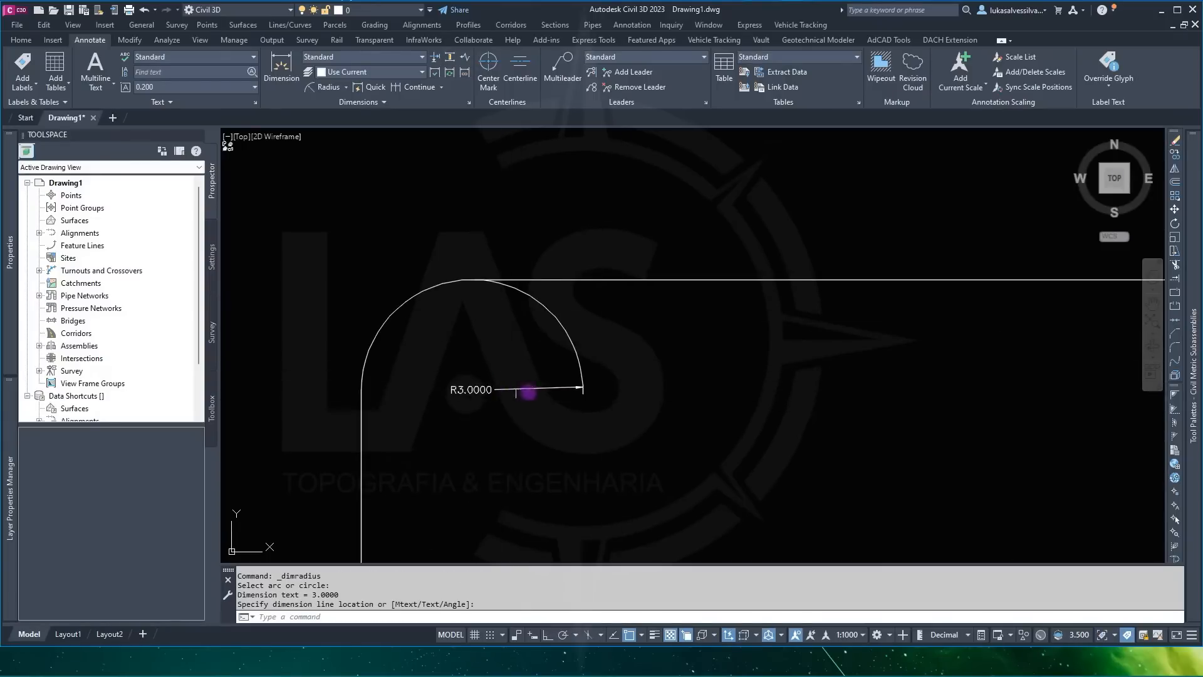
# Step: Add radius dimensions to the rectangle's other three rounded corners
pyautogui.scroll(-4, 739, 379)
pyautogui.press('space')
pyautogui.click(967, 351)
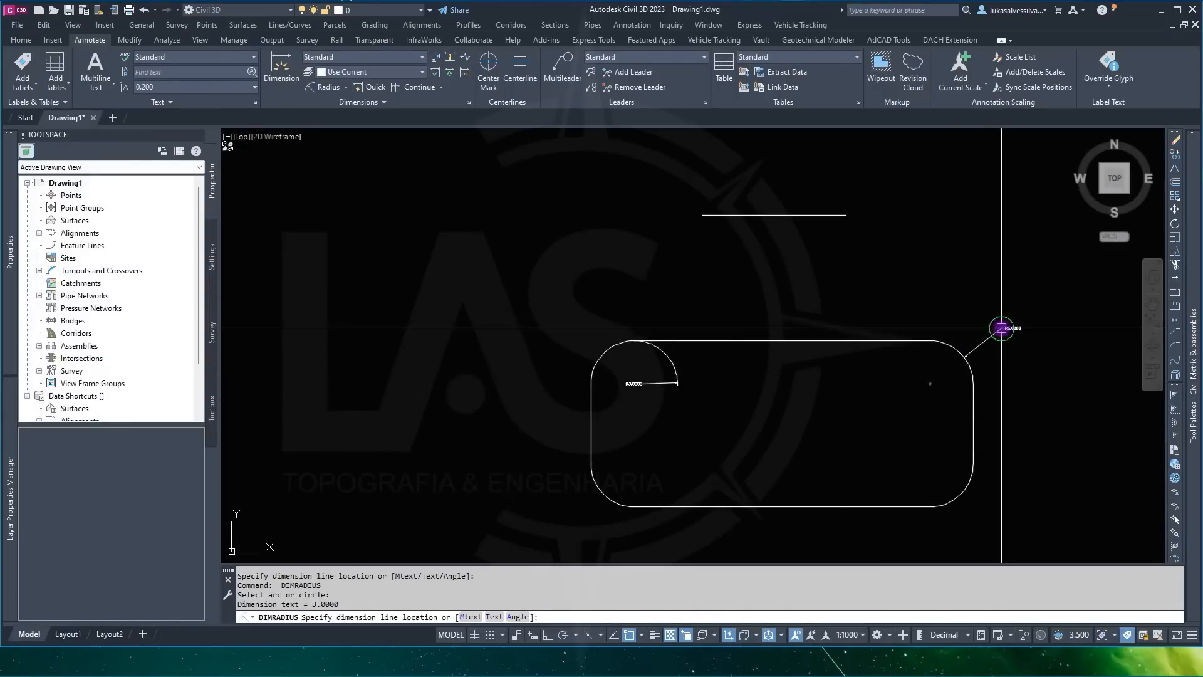
pyautogui.scroll(5, 973, 370)
pyautogui.click(856, 302)
pyautogui.scroll(-5, 862, 439)
pyautogui.press('space')
pyautogui.click(840, 480)
pyautogui.moveTo(817, 513); pyautogui.dragTo(856, 422, button='middle')
pyautogui.press('space')
pyautogui.click(324, 400)
pyautogui.click(289, 436)
# Step: Delete the filleted rectangle together with its four radius dimensions
pyautogui.scroll(-2, 721, 401)
pyautogui.click(961, 220)
pyautogui.click(470, 443)
pyautogui.press('Delete')
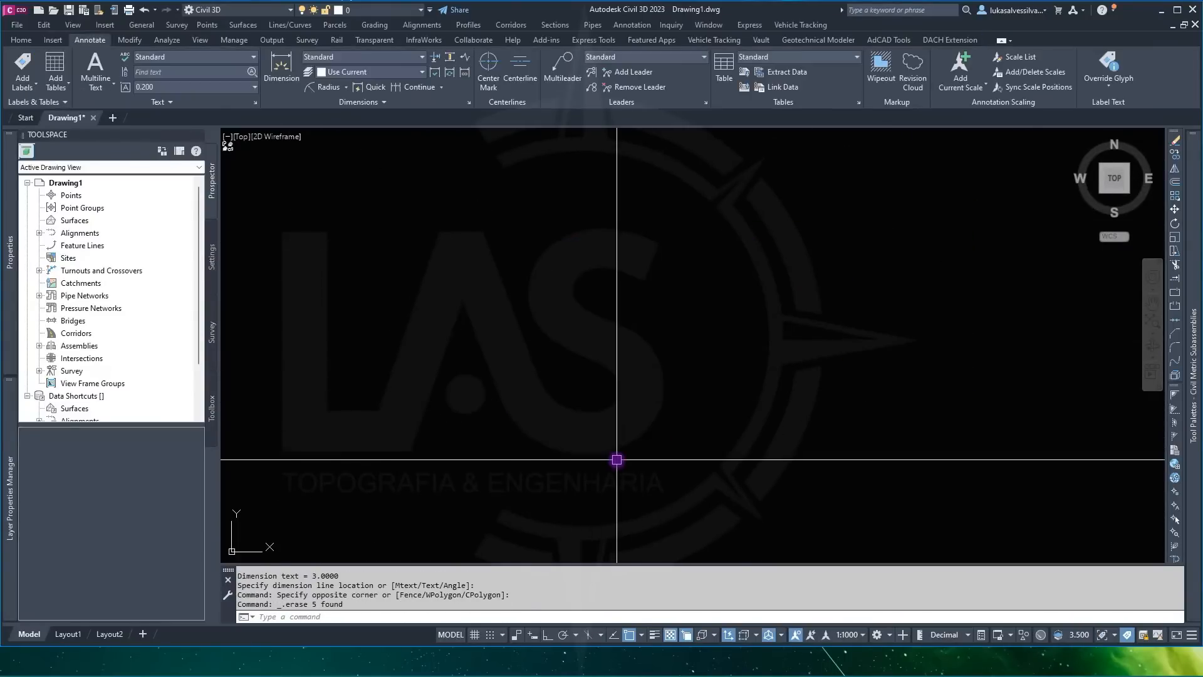
pyautogui.click(21, 40)
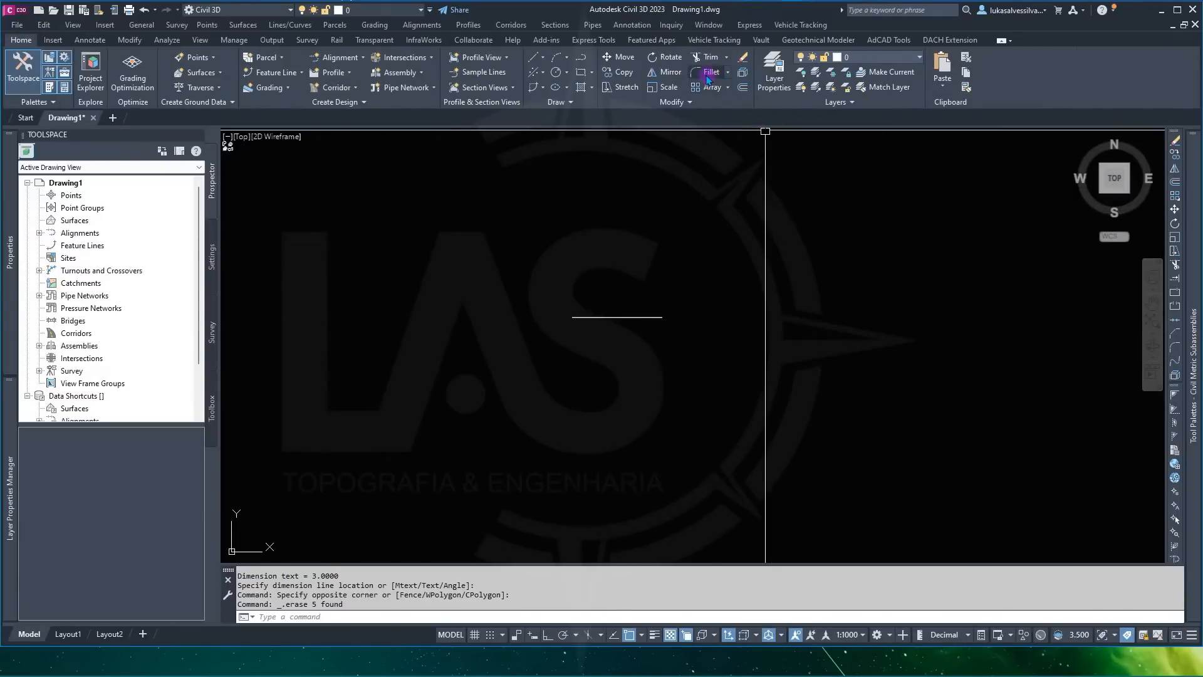
pyautogui.click(581, 72)
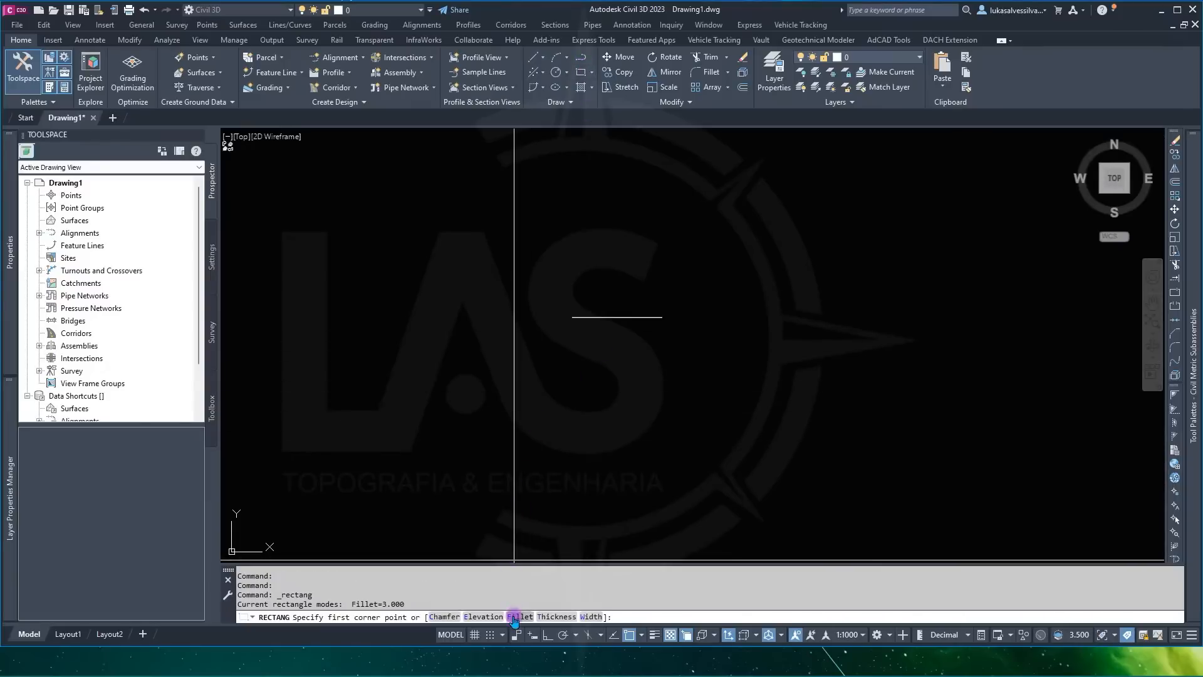
pyautogui.click(514, 617)
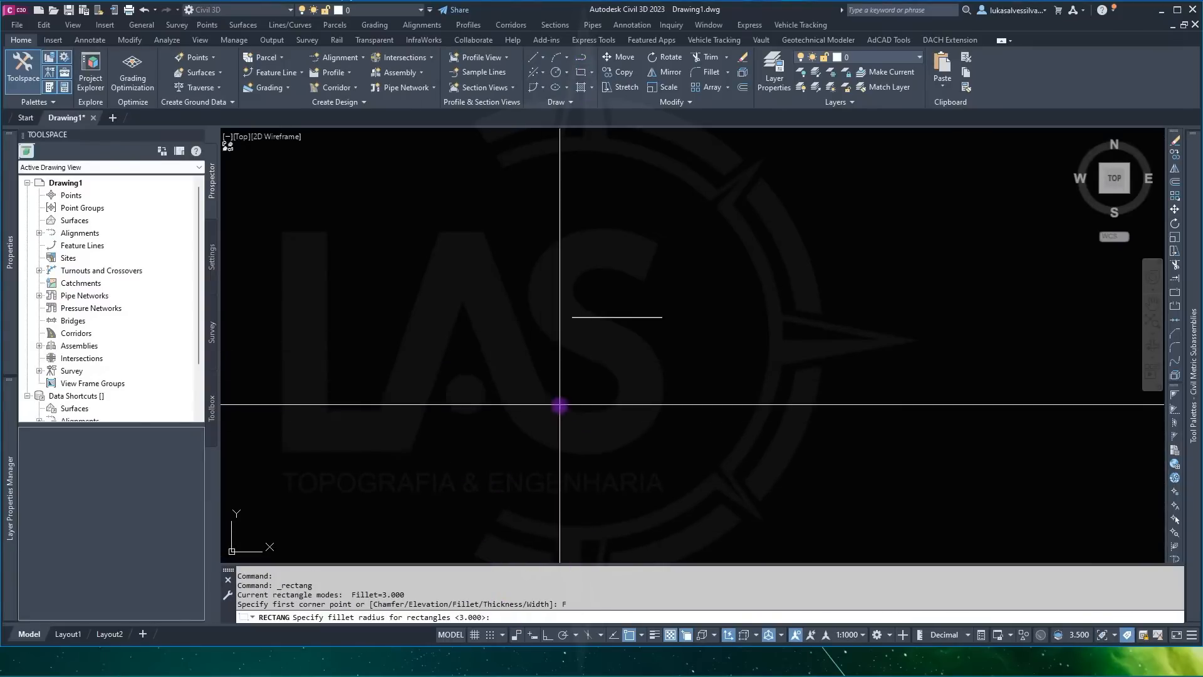
pyautogui.press('Escape')
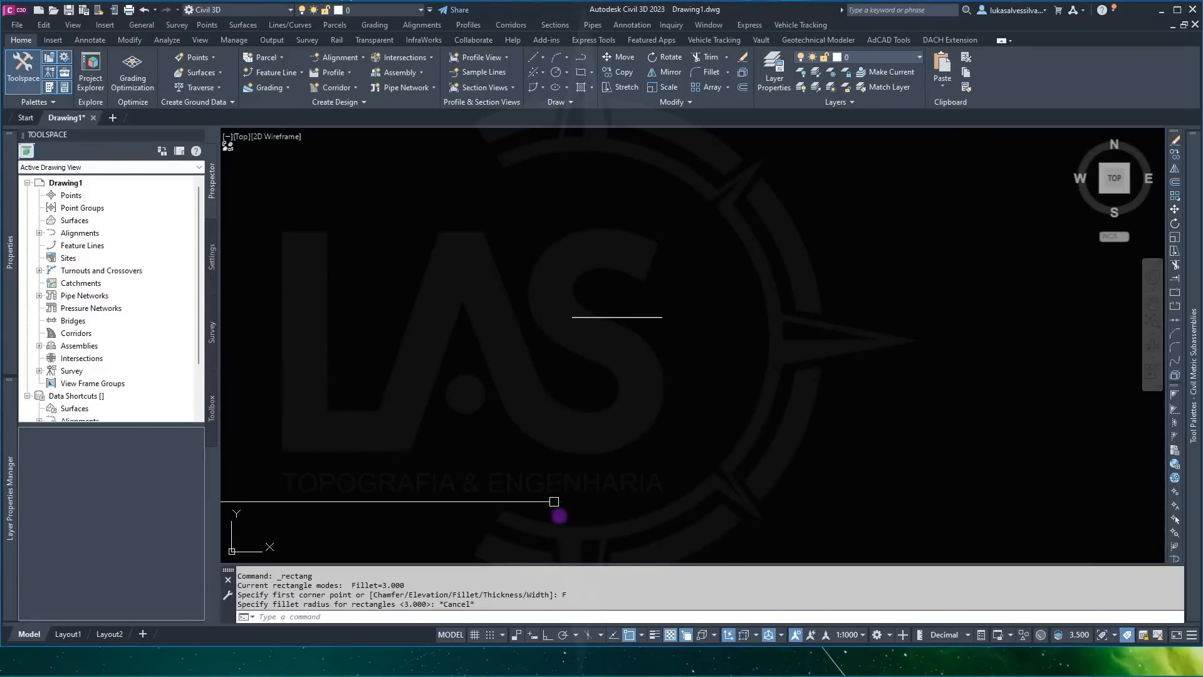
# Step: Reset the Rectangle command's fillet radius to 0 and check the stored radius by restarting the command
pyautogui.click(581, 73)
pyautogui.click(519, 616)
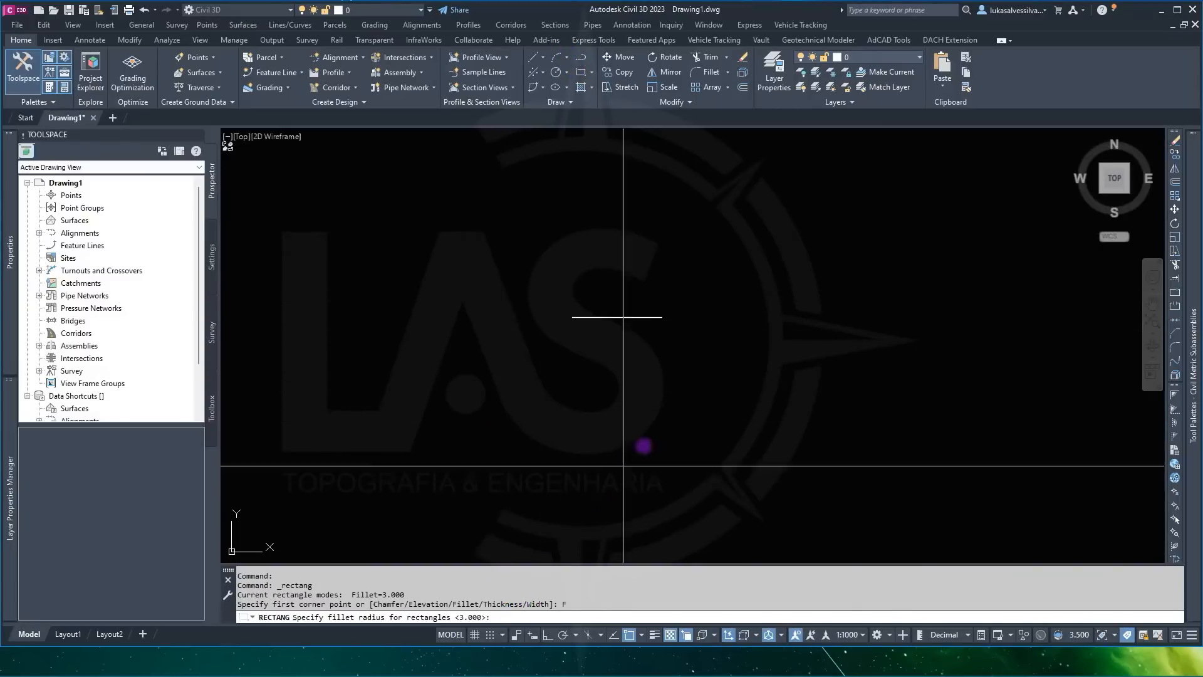
pyautogui.write('0')
pyautogui.press('Return')
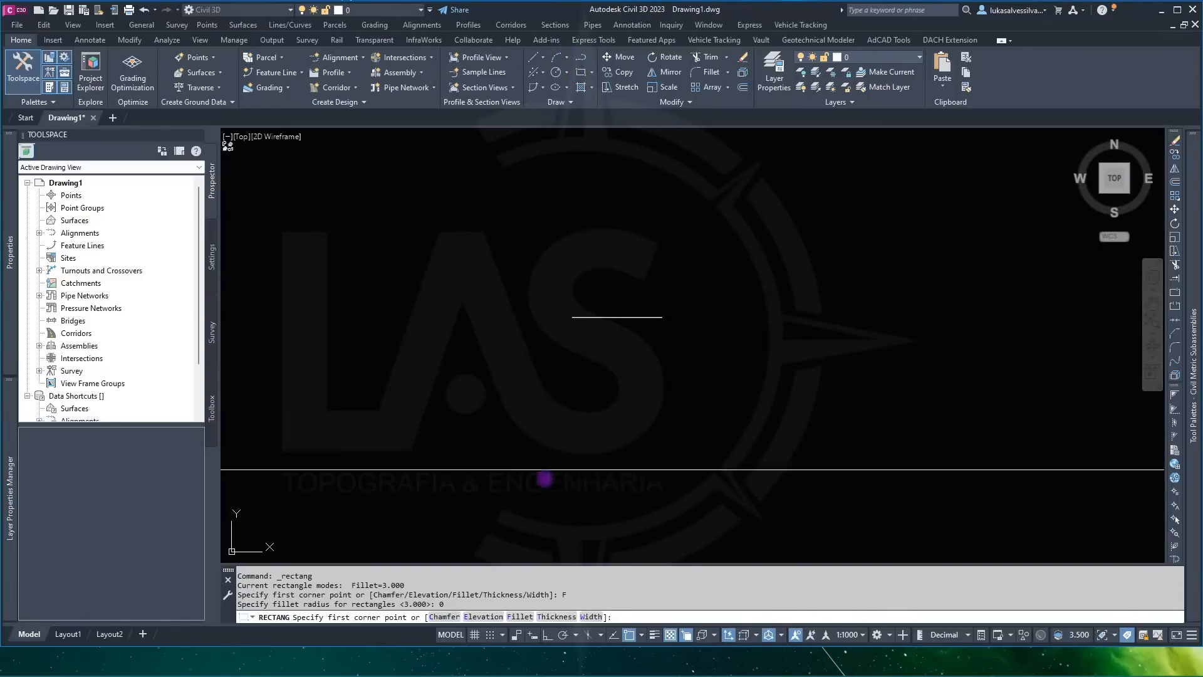
pyautogui.press('Escape')
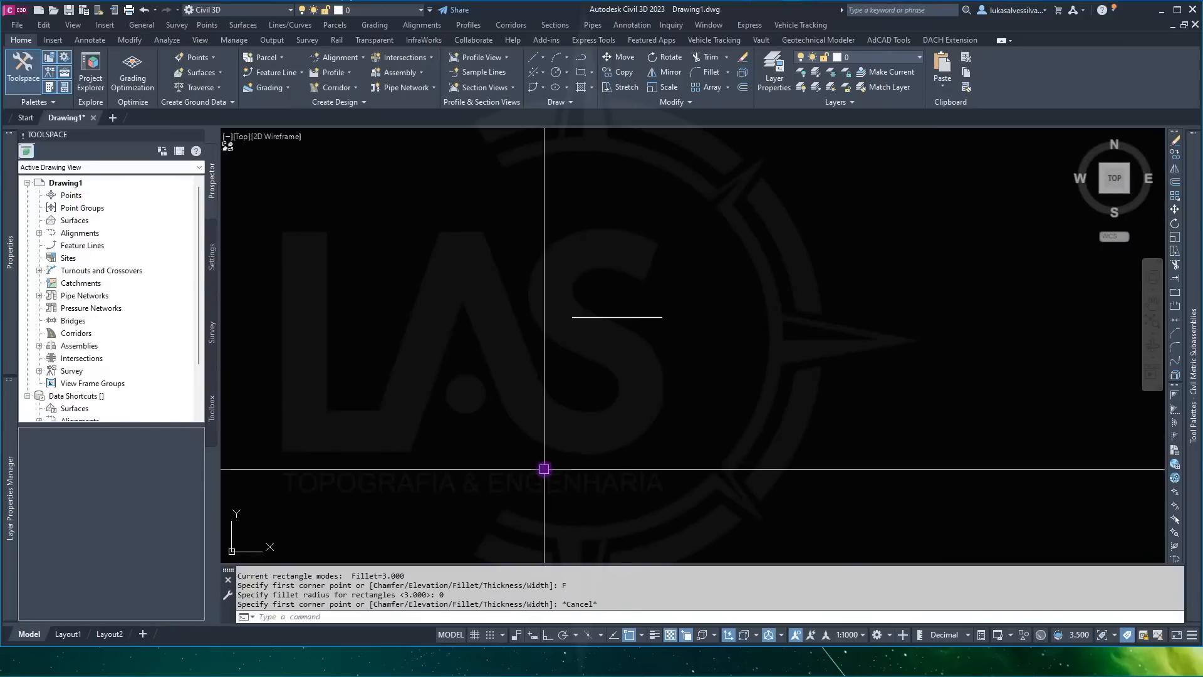
pyautogui.press('Return')
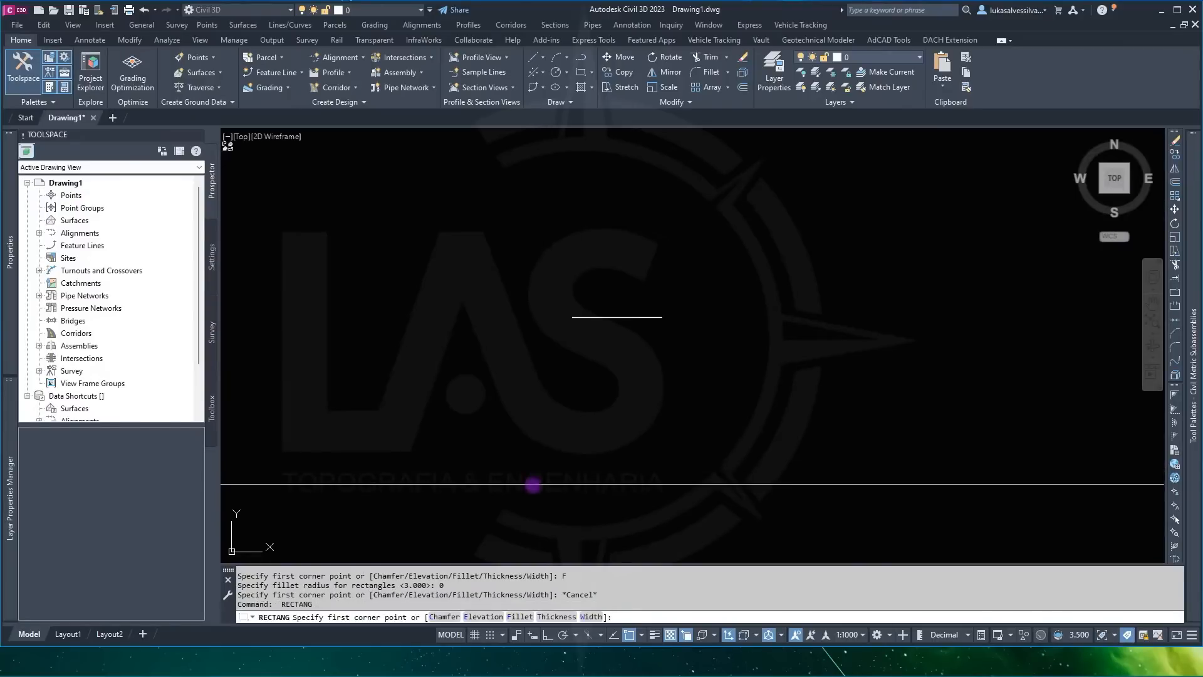
pyautogui.click(520, 617)
pyautogui.press('Escape')
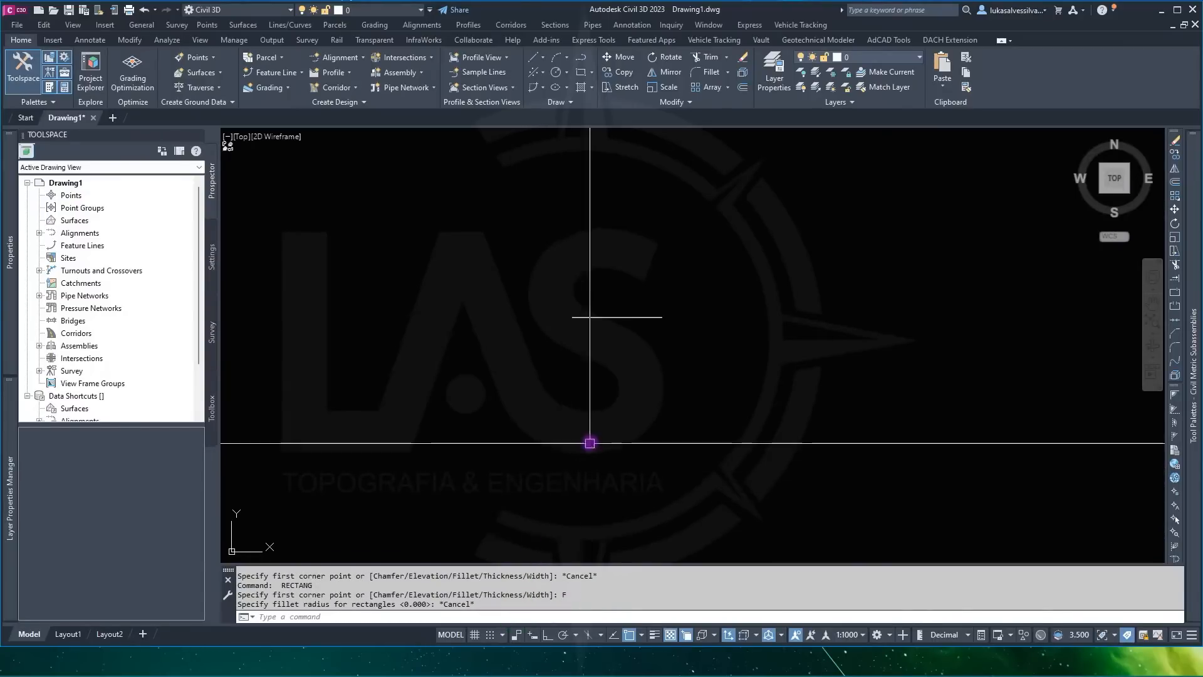
# Step: Set the Rectangle command's thickness to 10 and draw a rectangle below the polyline
pyautogui.click(581, 73)
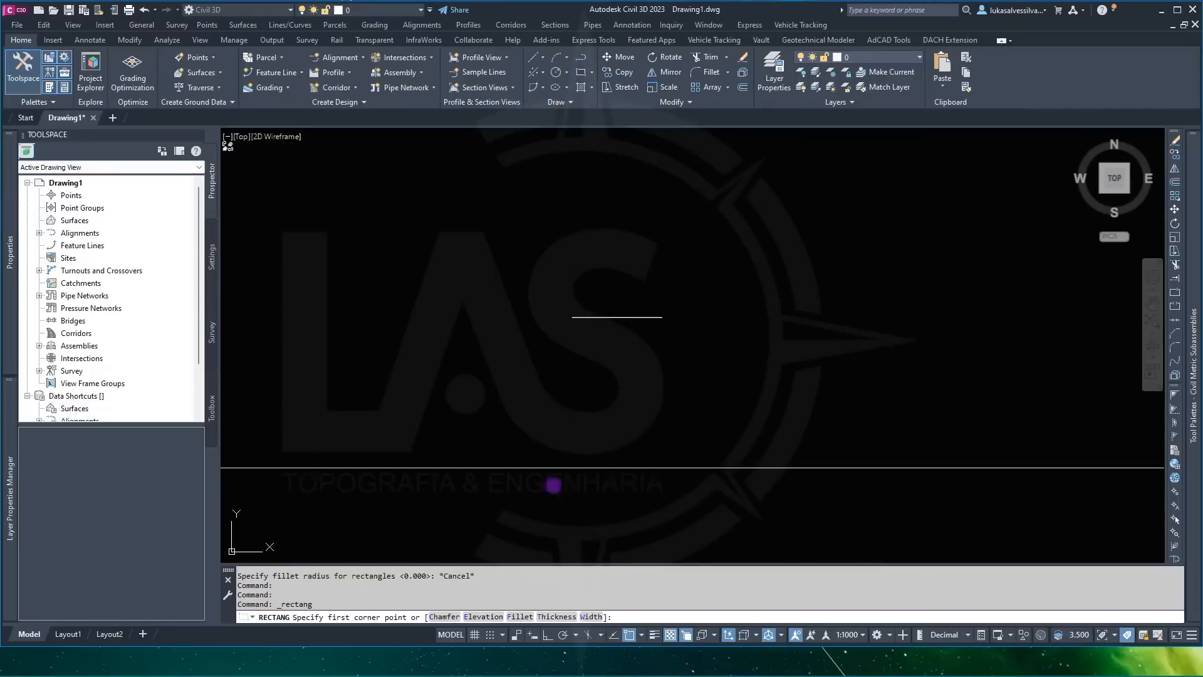
pyautogui.click(549, 618)
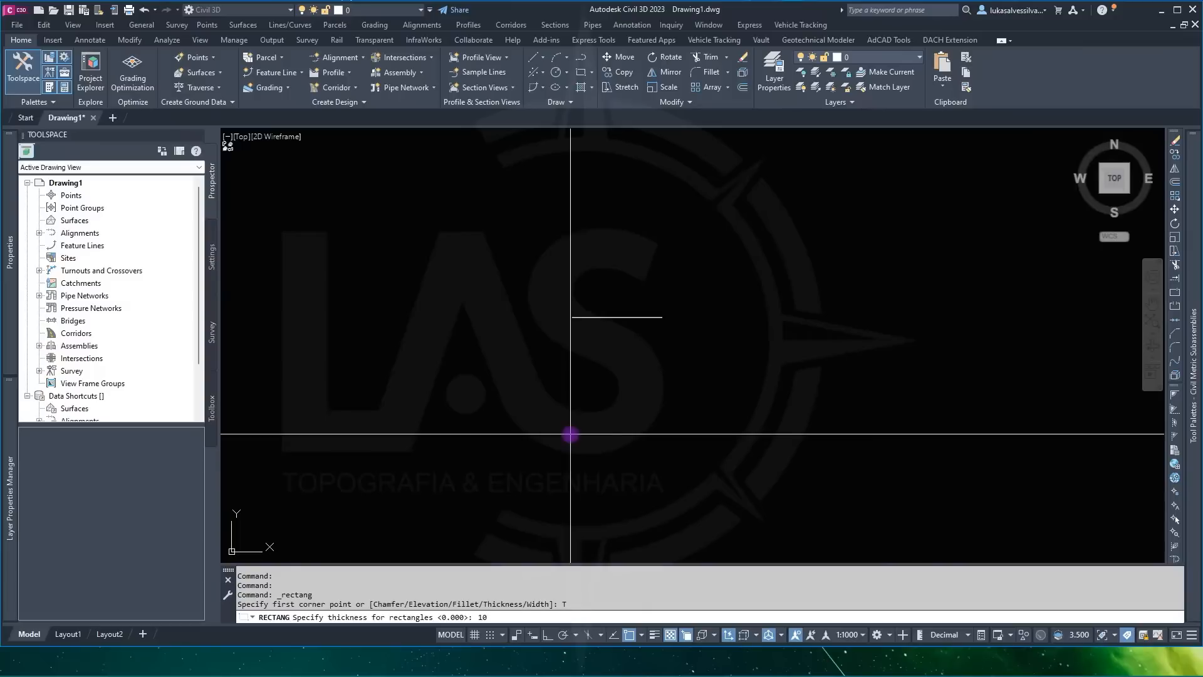
pyautogui.press('Return')
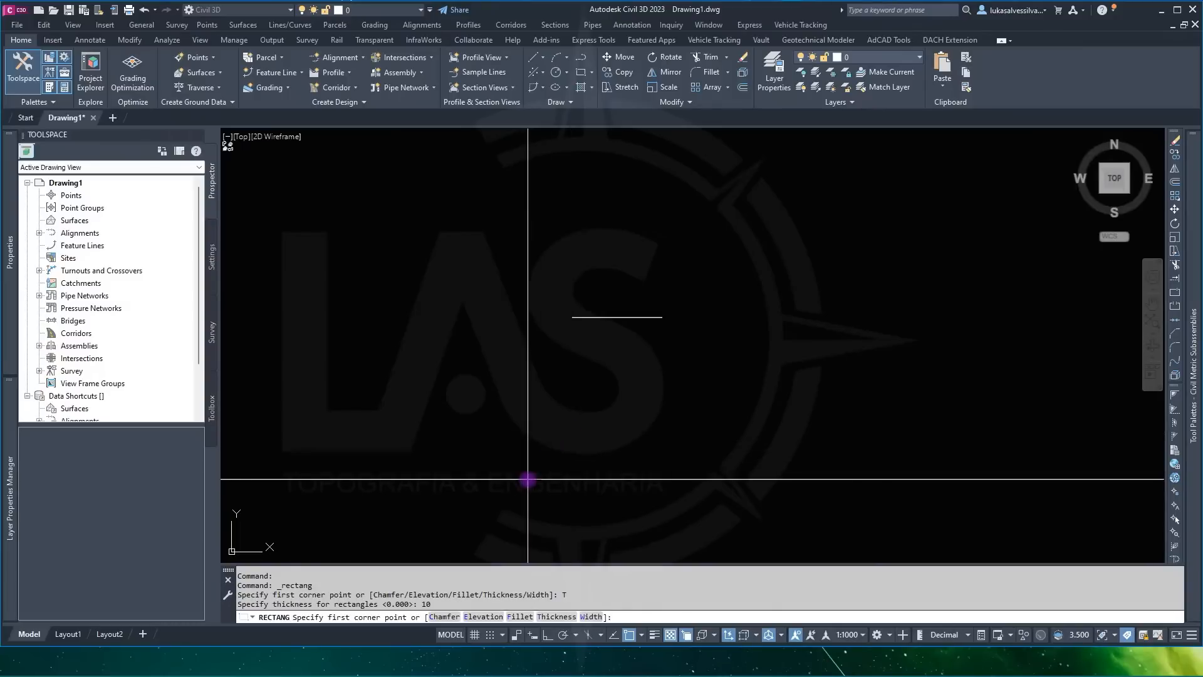
pyautogui.scroll(3, 583, 355)
pyautogui.scroll(2, 583, 355)
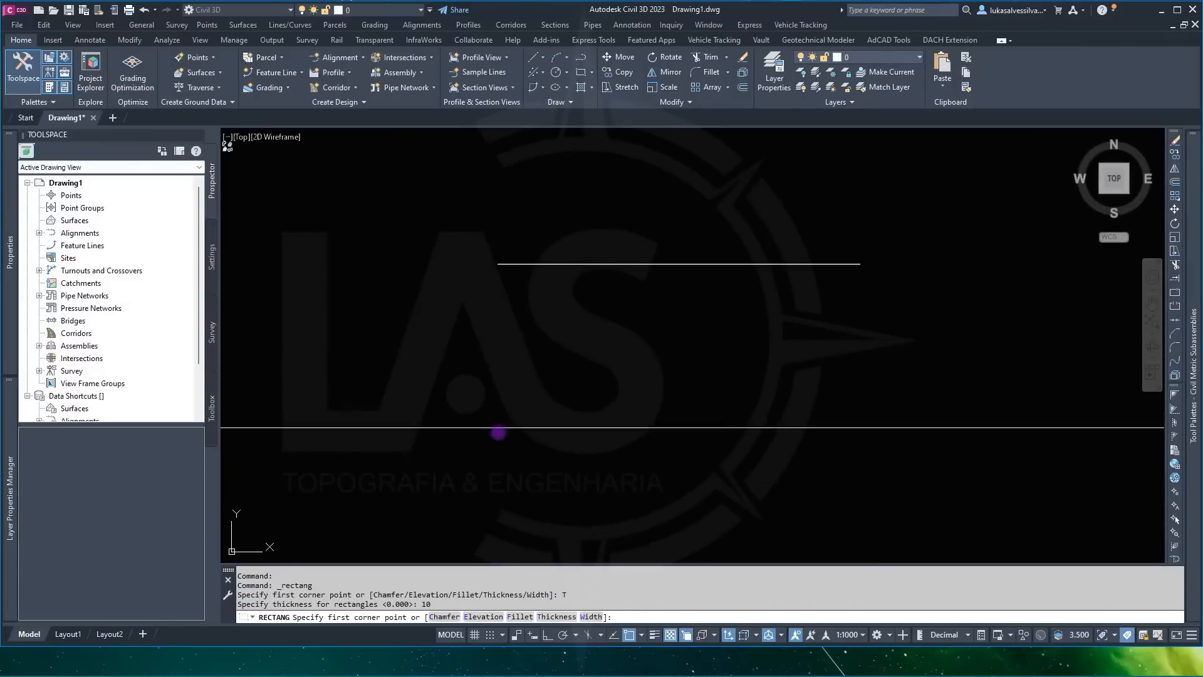
pyautogui.click(495, 436)
pyautogui.click(868, 296)
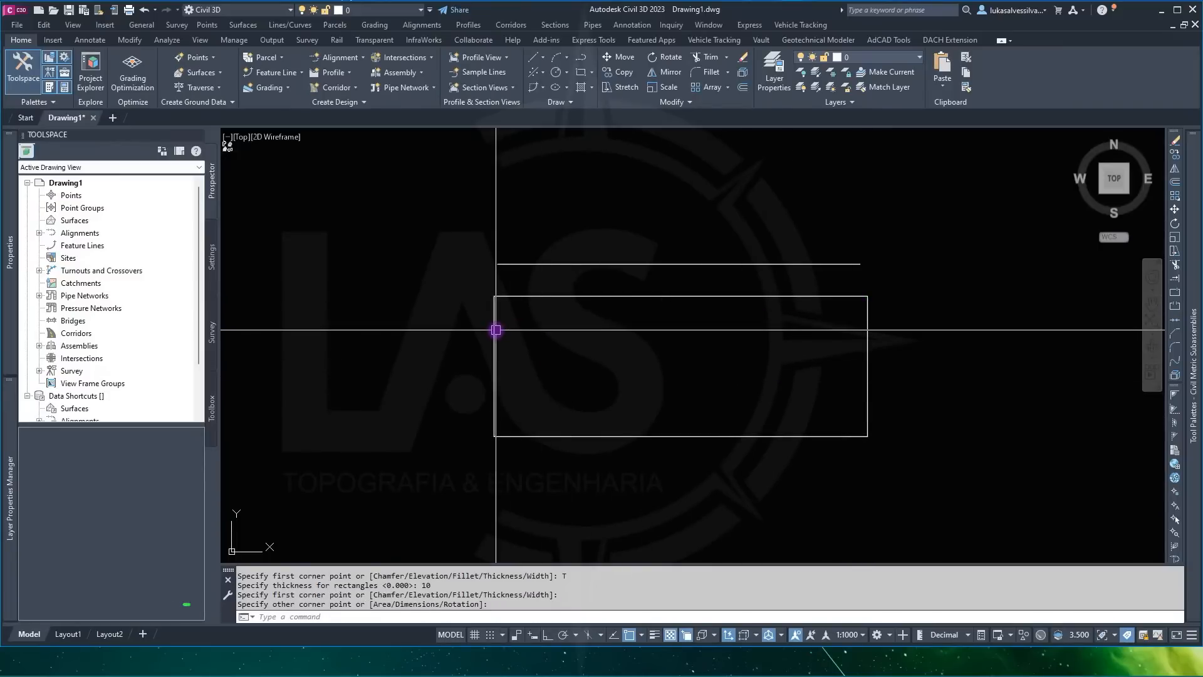
# Step: Examine the thick rectangle in 3D from several angles in the Object Viewer
pyautogui.click(551, 349)
pyautogui.click(416, 351)
pyautogui.rightClick(556, 342)
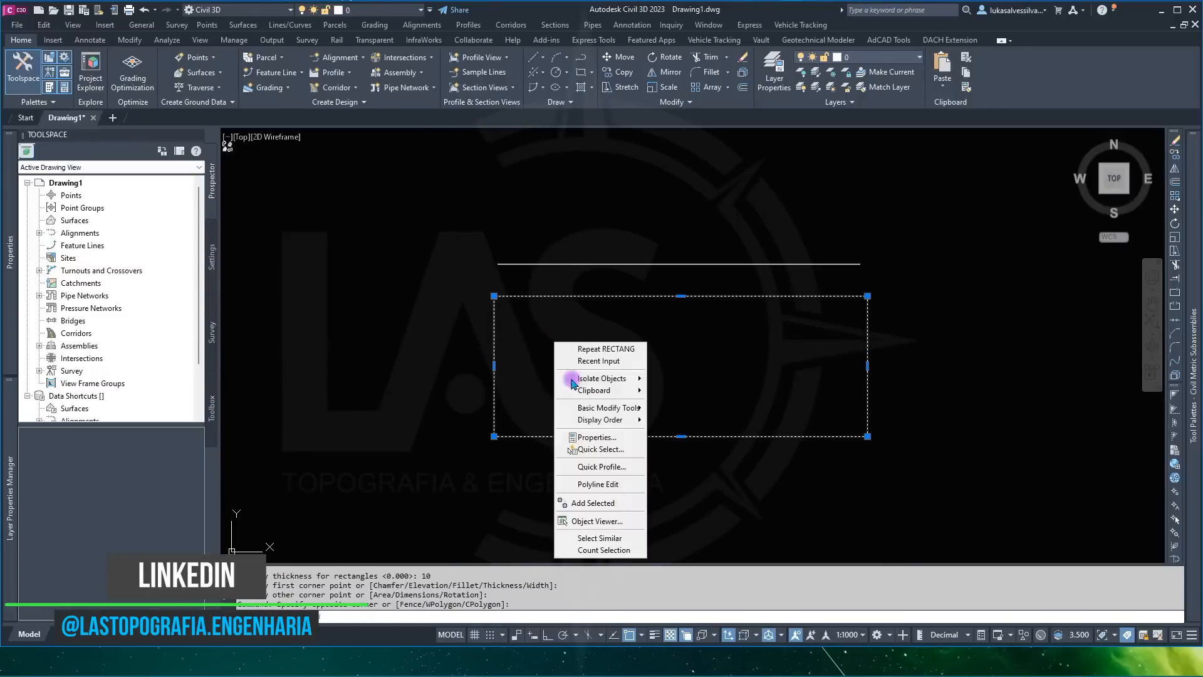
pyautogui.click(619, 522)
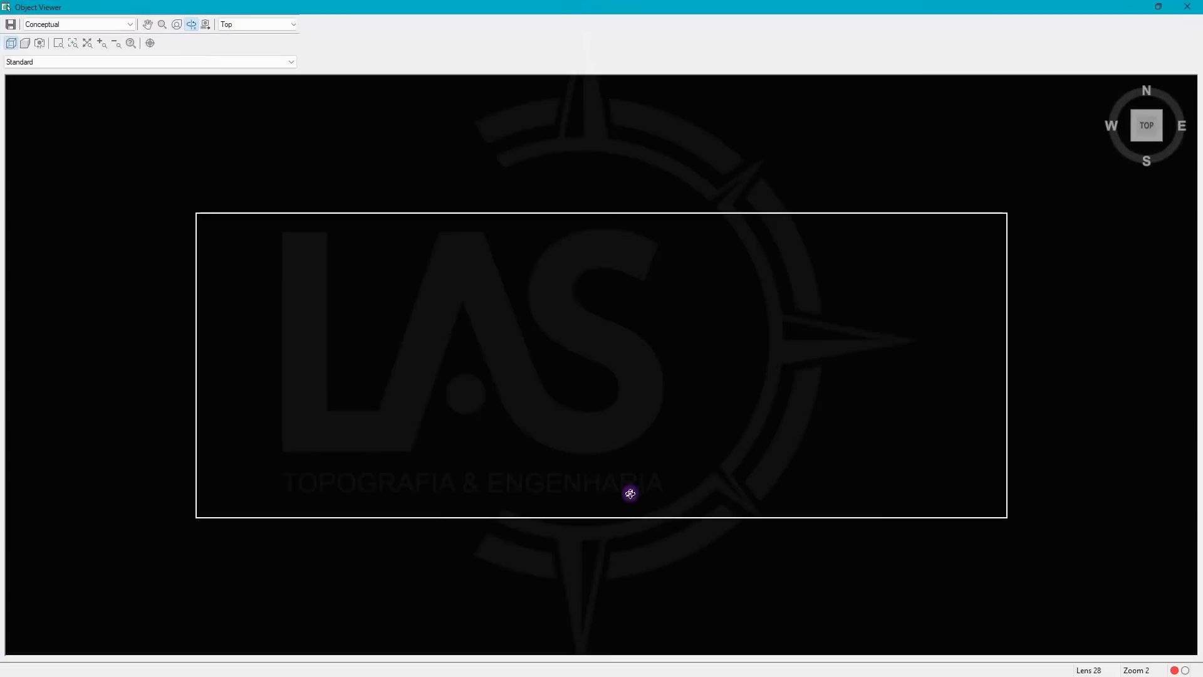
pyautogui.moveTo(627, 491); pyautogui.dragTo(654, 412)
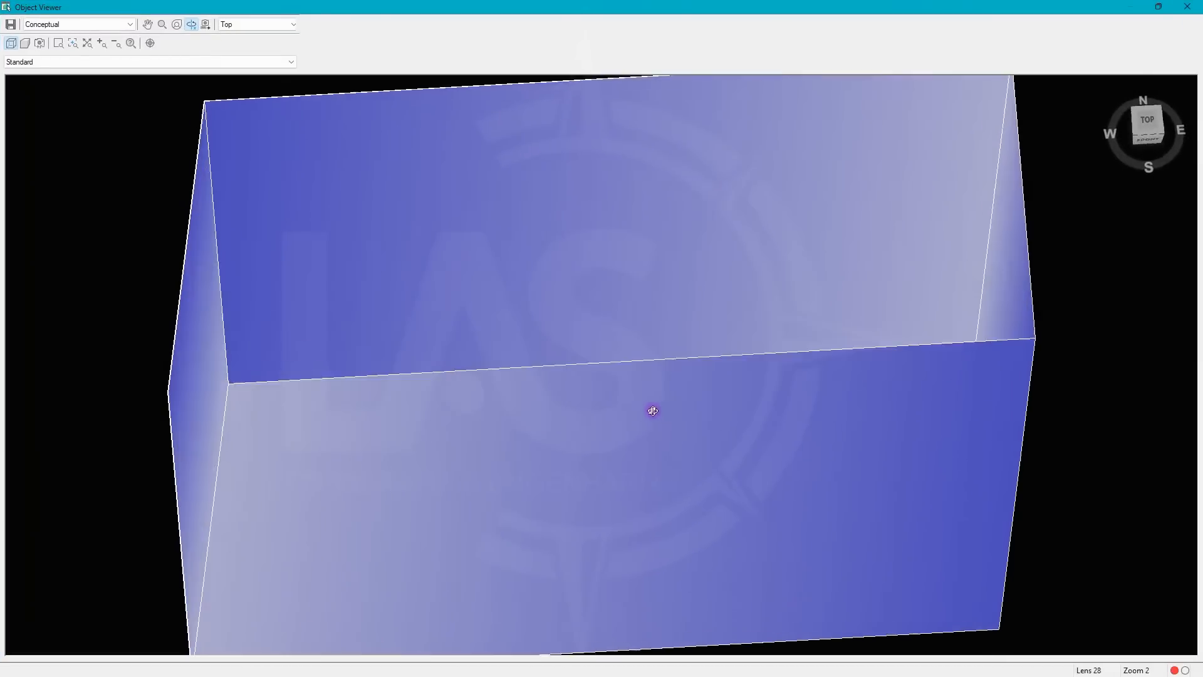
pyautogui.scroll(-2, 653, 412)
pyautogui.moveTo(642, 459); pyautogui.dragTo(708, 384)
pyautogui.scroll(-4, 642, 360)
pyautogui.press('Escape')
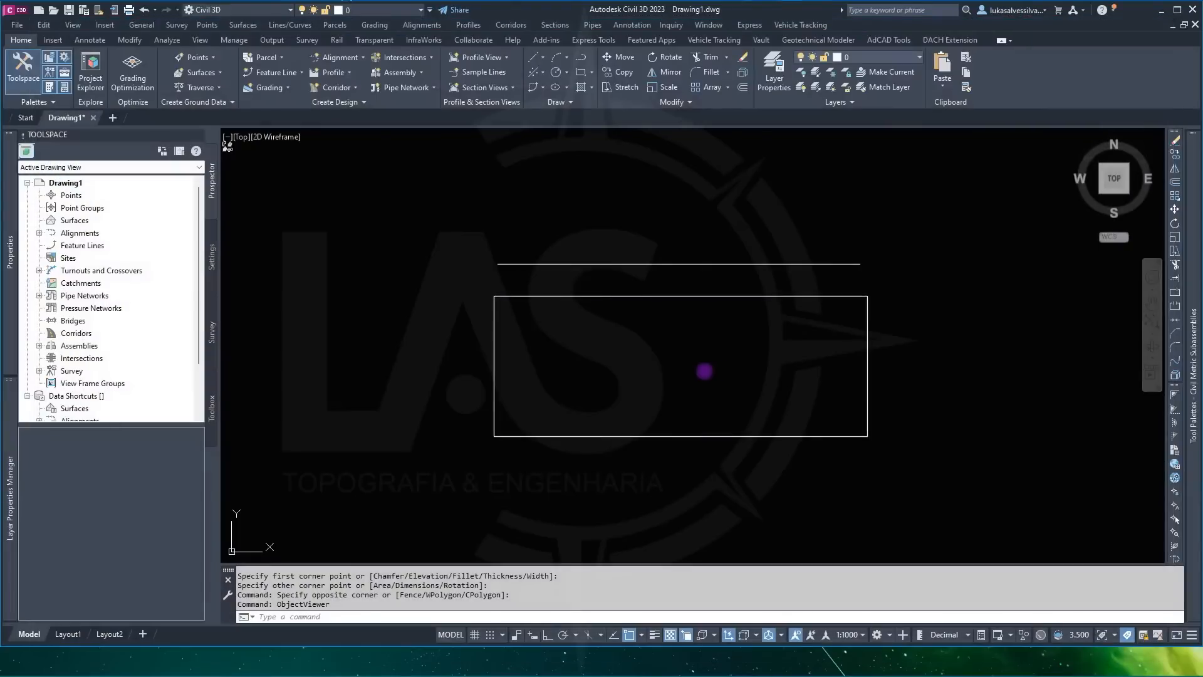
# Step: Draw a line along the front vertical edge of the thick rectangle in an orbited 3D view
pyautogui.keyDown('shift'); pyautogui.moveTo(617, 448); pyautogui.dragTo(685, 318, button='middle'); pyautogui.keyUp('shift')
pyautogui.scroll(3, 685, 356)
pyautogui.scroll(2, 685, 355)
pyautogui.keyDown('shift'); pyautogui.moveTo(676, 375); pyautogui.dragTo(672, 352, button='middle'); pyautogui.keyUp('shift')
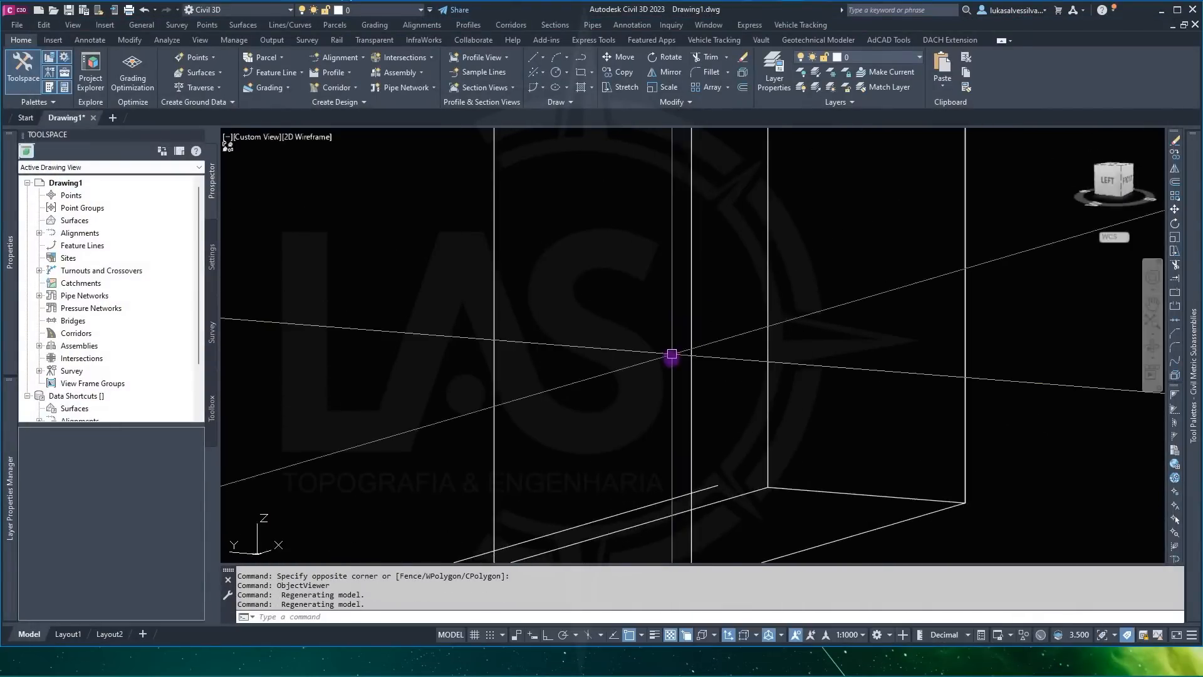
pyautogui.scroll(-5, 673, 351)
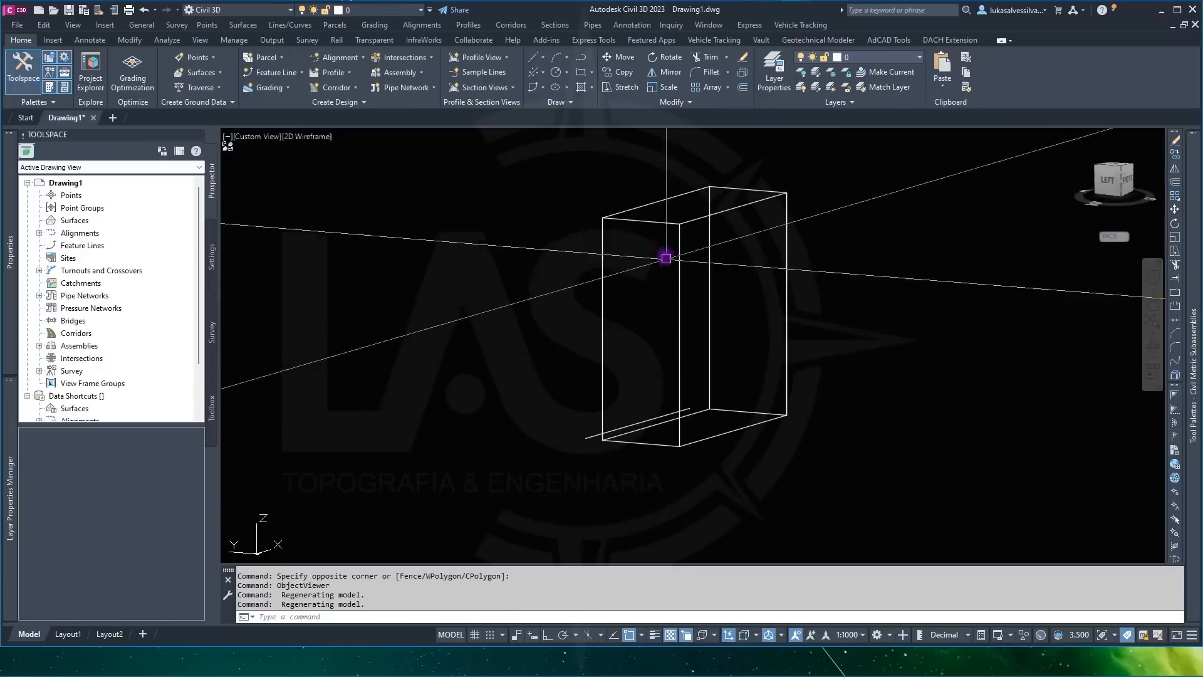
pyautogui.write('l')
pyautogui.press('Return')
pyautogui.click(685, 238)
pyautogui.click(683, 433)
pyautogui.press('Return')
# Step: Check the length of the line on the box's front vertical edge in its properties and delete the line
pyautogui.click(682, 278)
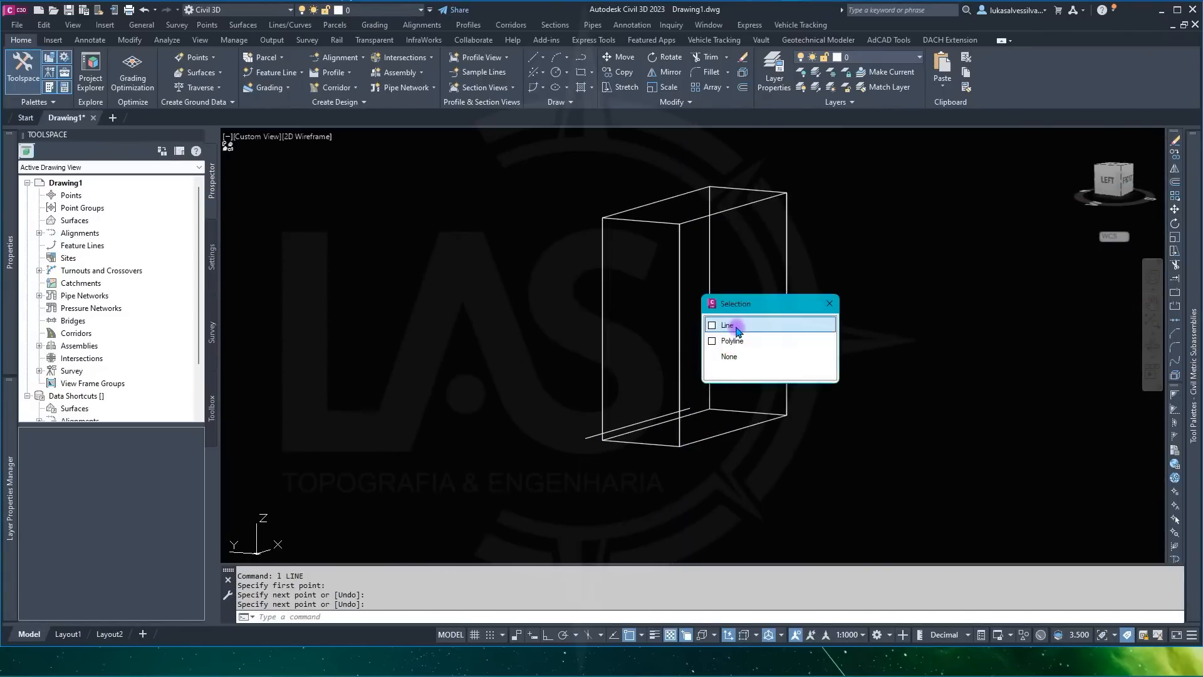
pyautogui.click(738, 326)
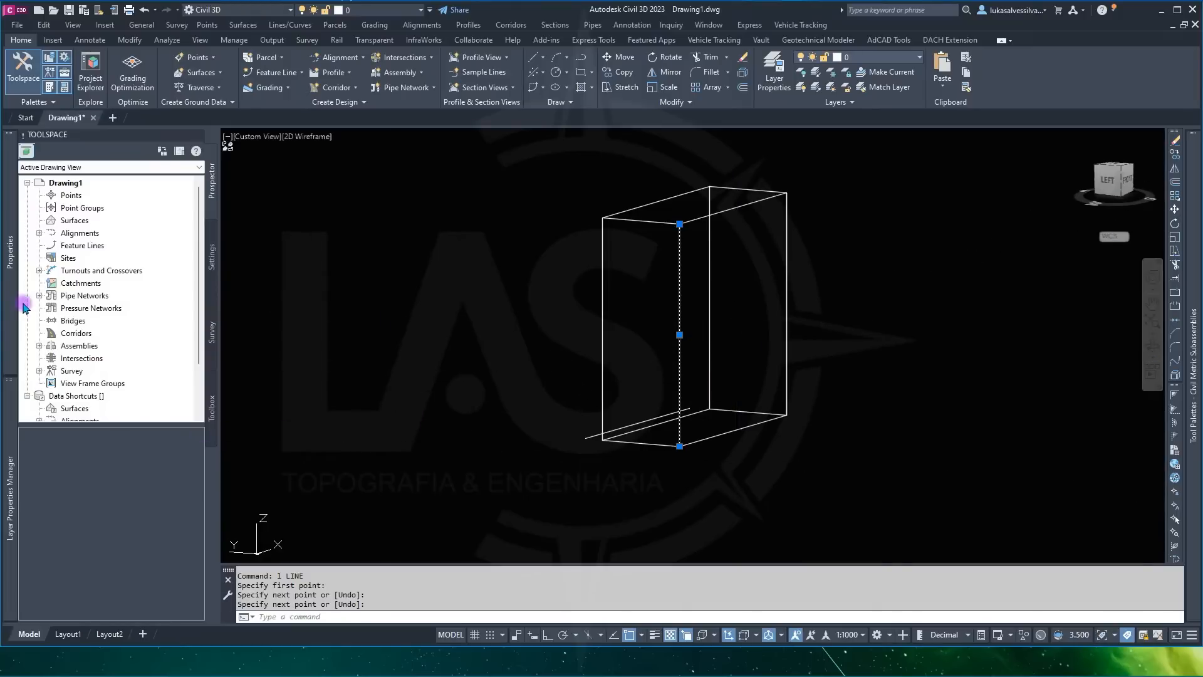
pyautogui.moveTo(17, 302)
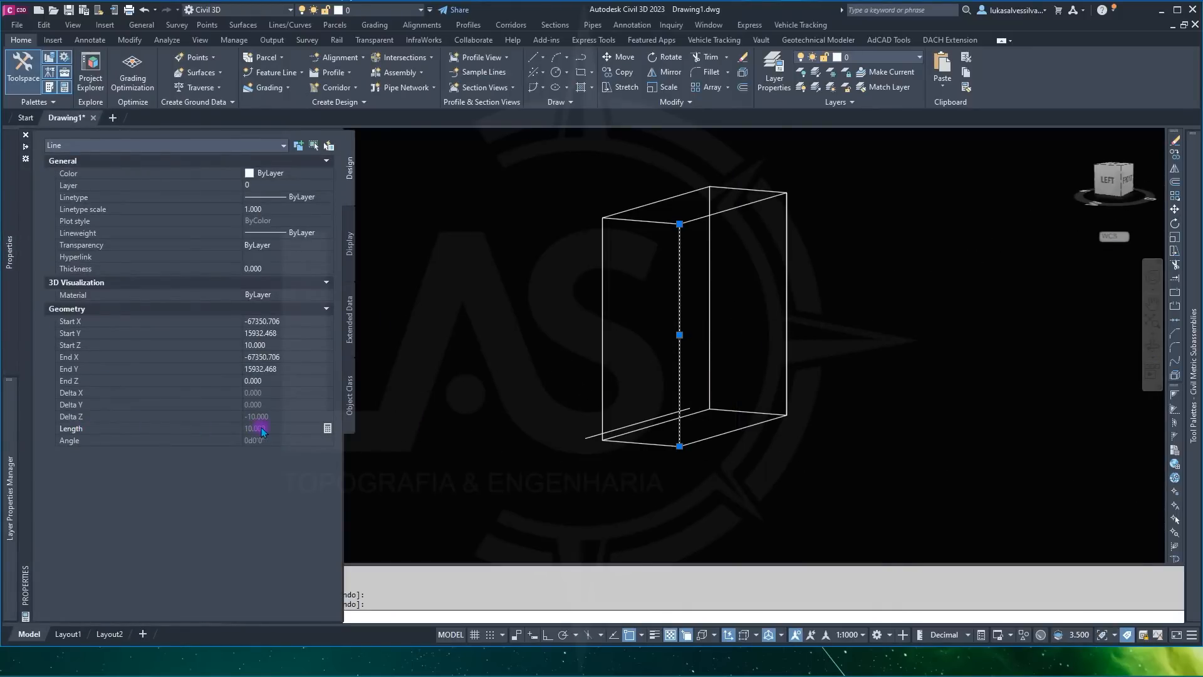
pyautogui.press('Delete')
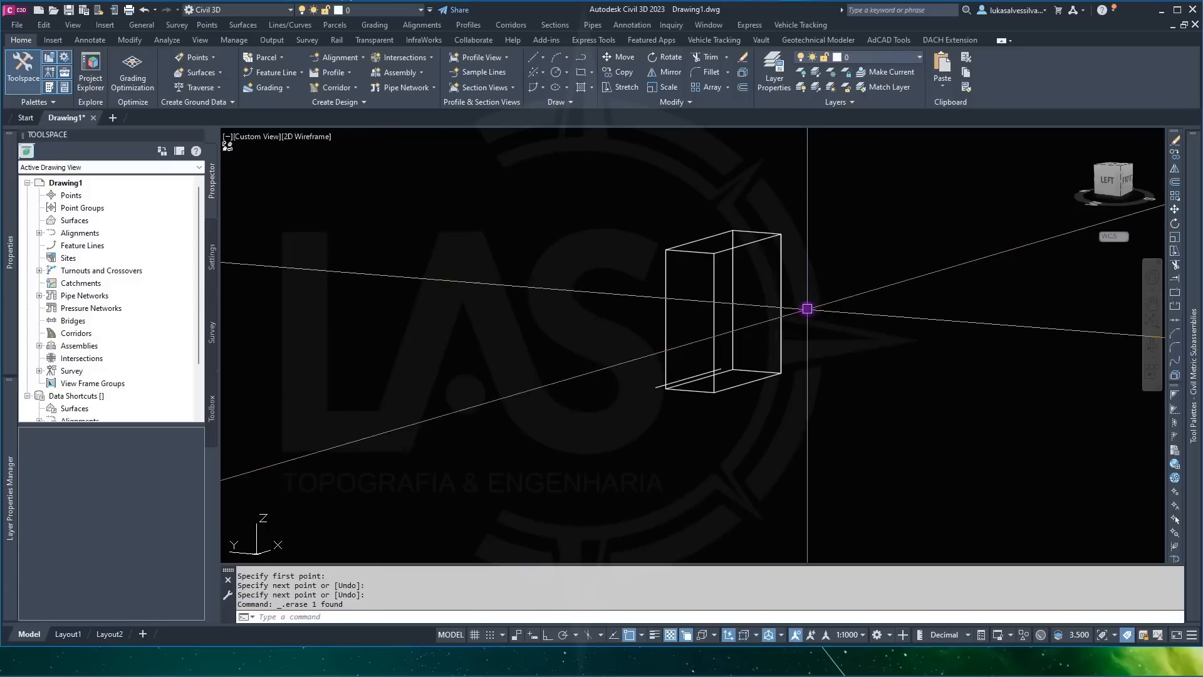
# Step: Try to draw a second rectangle with the stored thickness beside the thick rectangle in an orbited view
pyautogui.keyDown('shift'); pyautogui.moveTo(807, 306); pyautogui.dragTo(650, 382, button='middle'); pyautogui.keyUp('shift')
pyautogui.keyDown('shift'); pyautogui.moveTo(752, 351); pyautogui.dragTo(626, 427, button='middle'); pyautogui.keyUp('shift')
pyautogui.scroll(5, 735, 373)
pyautogui.keyDown('shift'); pyautogui.moveTo(690, 396); pyautogui.dragTo(669, 261, button='middle'); pyautogui.keyUp('shift')
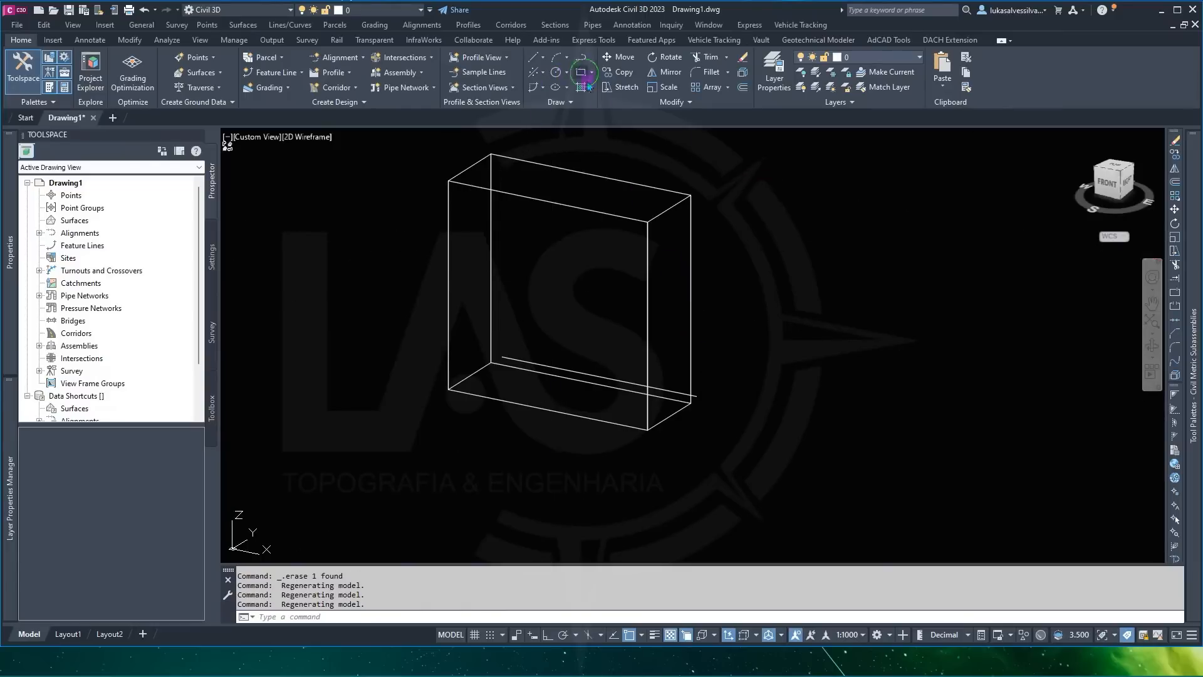
pyautogui.click(581, 72)
pyautogui.click(766, 406)
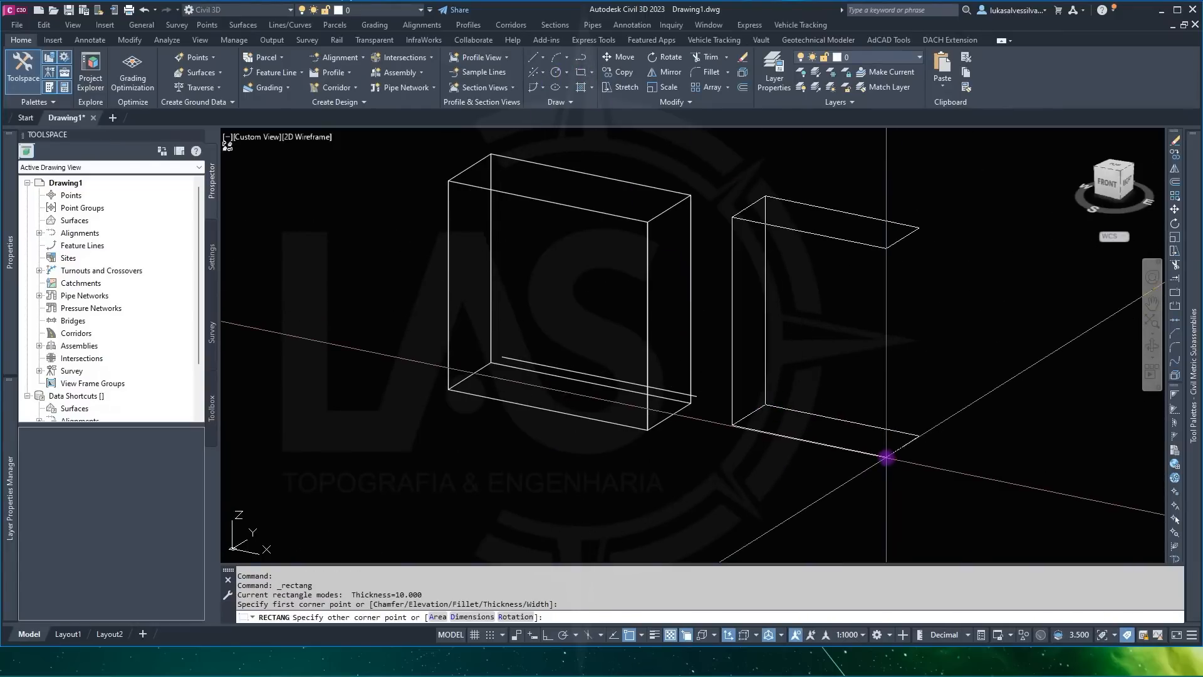
pyautogui.press('Escape')
# Step: Reset the Rectangle command's thickness to 0 and draw a flat rectangle beside the thick one
pyautogui.click(580, 73)
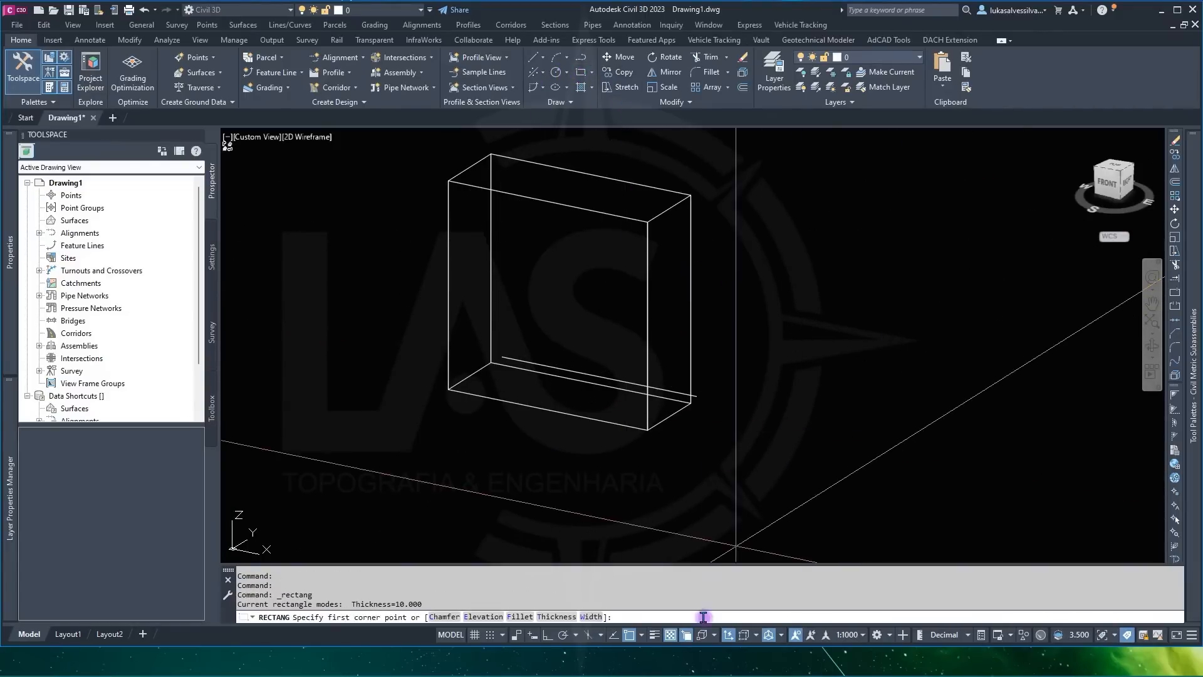
pyautogui.click(560, 618)
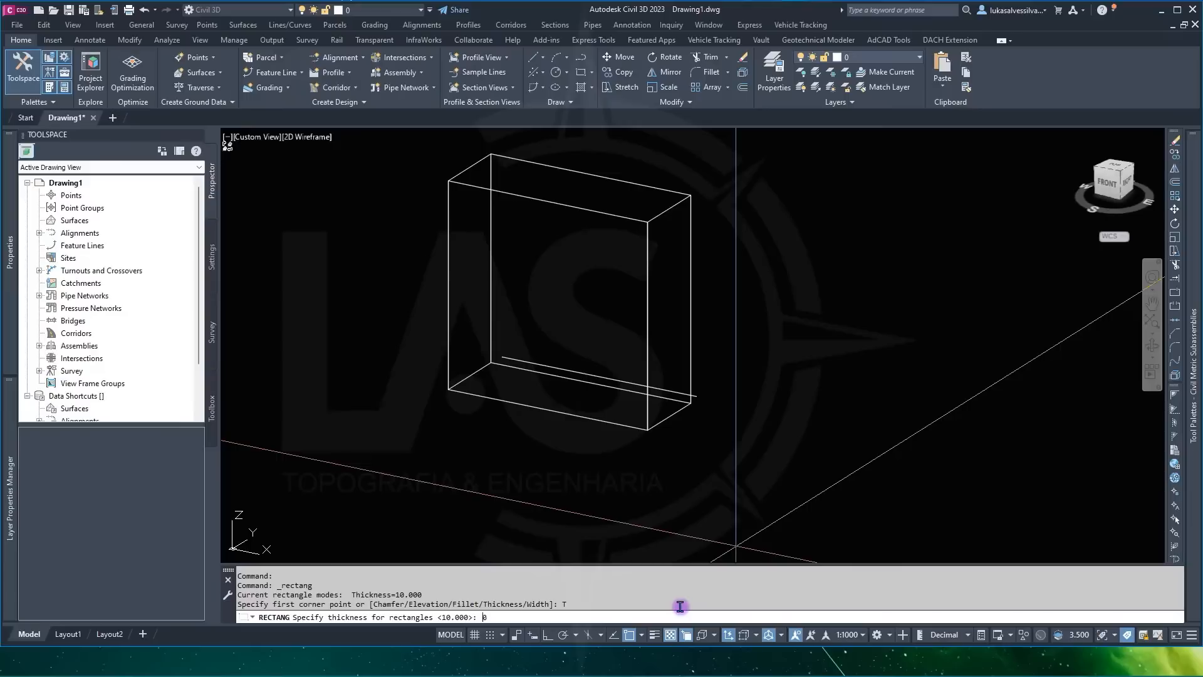
pyautogui.write('0')
pyautogui.press('Return')
pyautogui.click(753, 440)
pyautogui.moveTo(884, 494); pyautogui.dragTo(777, 420, button='middle')
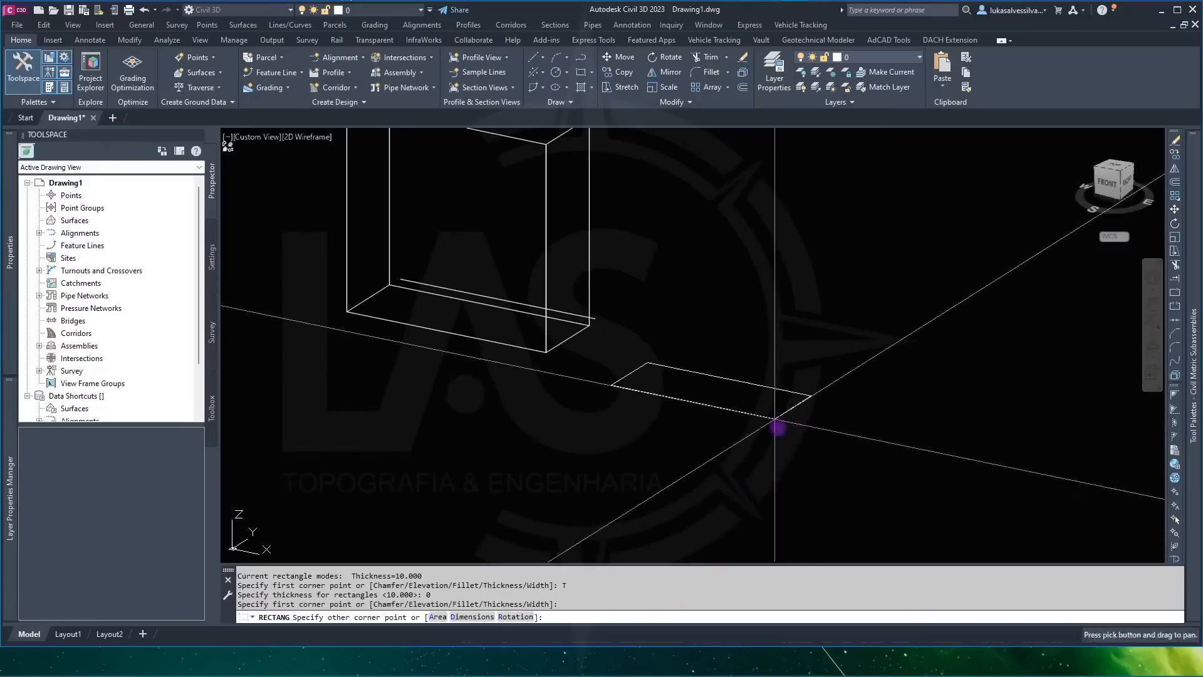
pyautogui.click(910, 457)
# Step: Extrude the flat rectangle into a solid with a height of 10
pyautogui.write('extr')
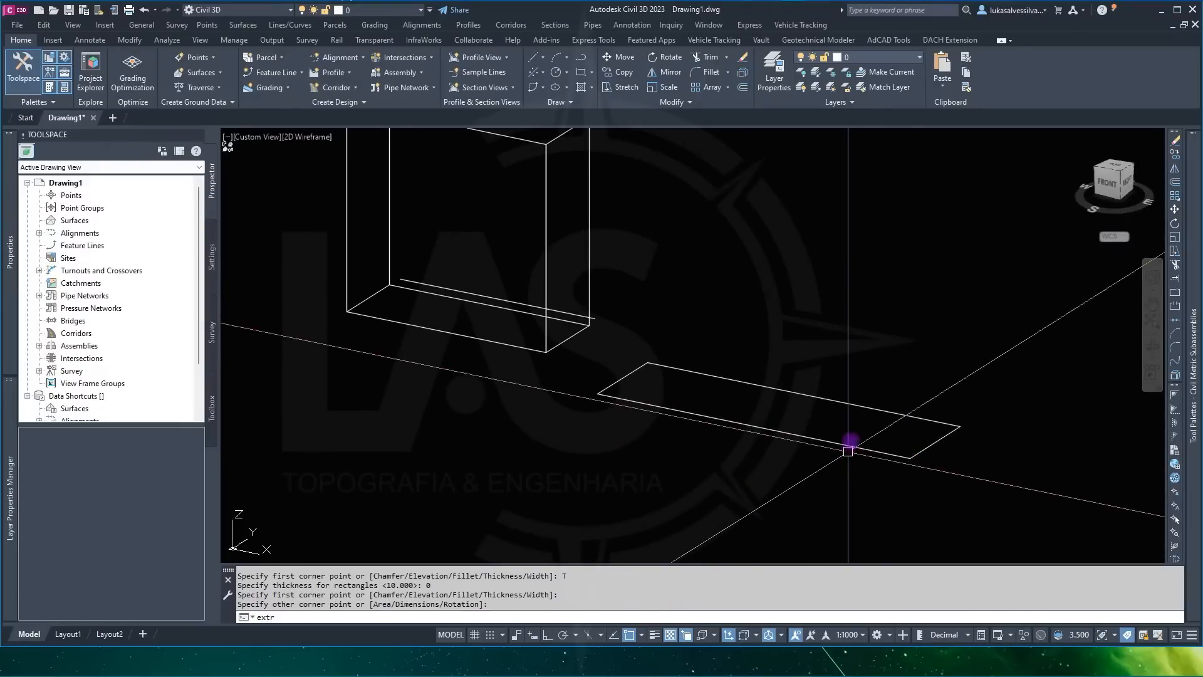
pyautogui.write('u')
pyautogui.click(318, 529)
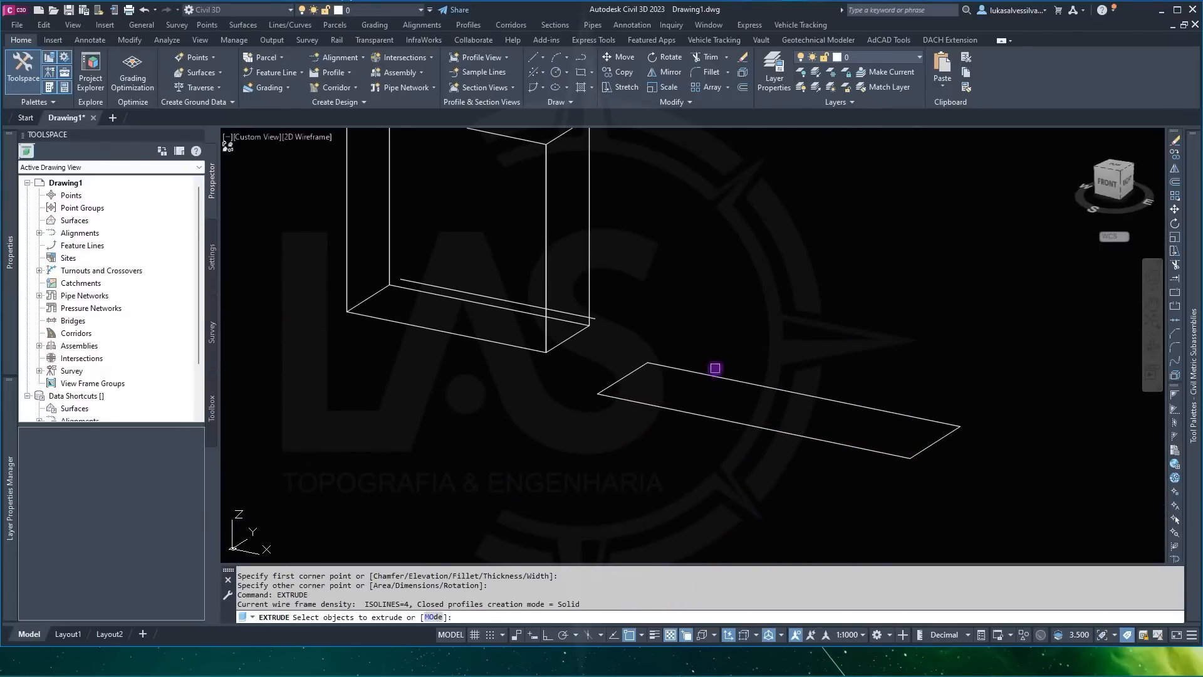
pyautogui.click(689, 416)
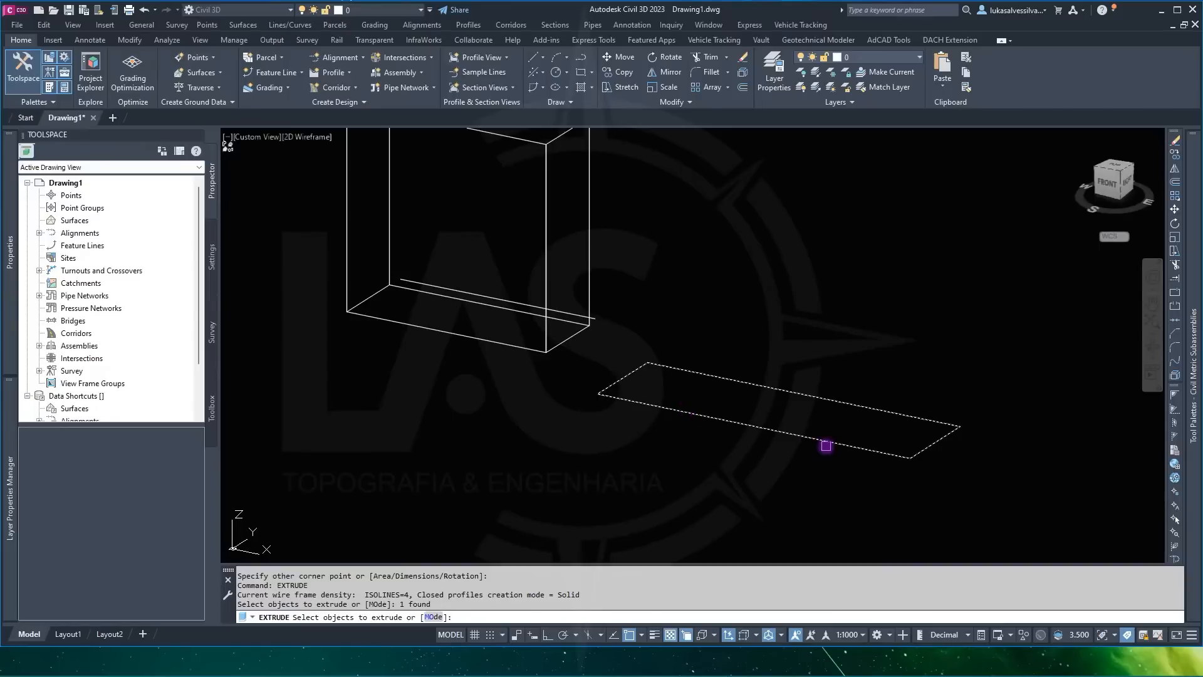
pyautogui.scroll(-2, 826, 446)
pyautogui.press('Return')
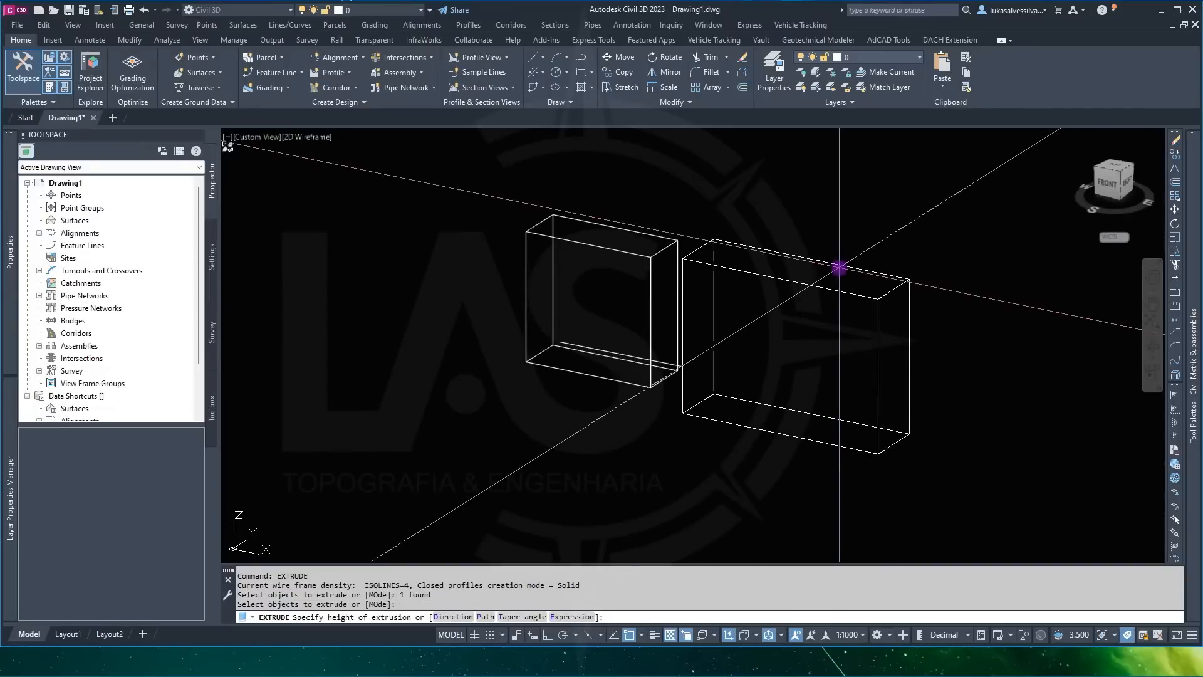
pyautogui.write('10')
pyautogui.press('Return')
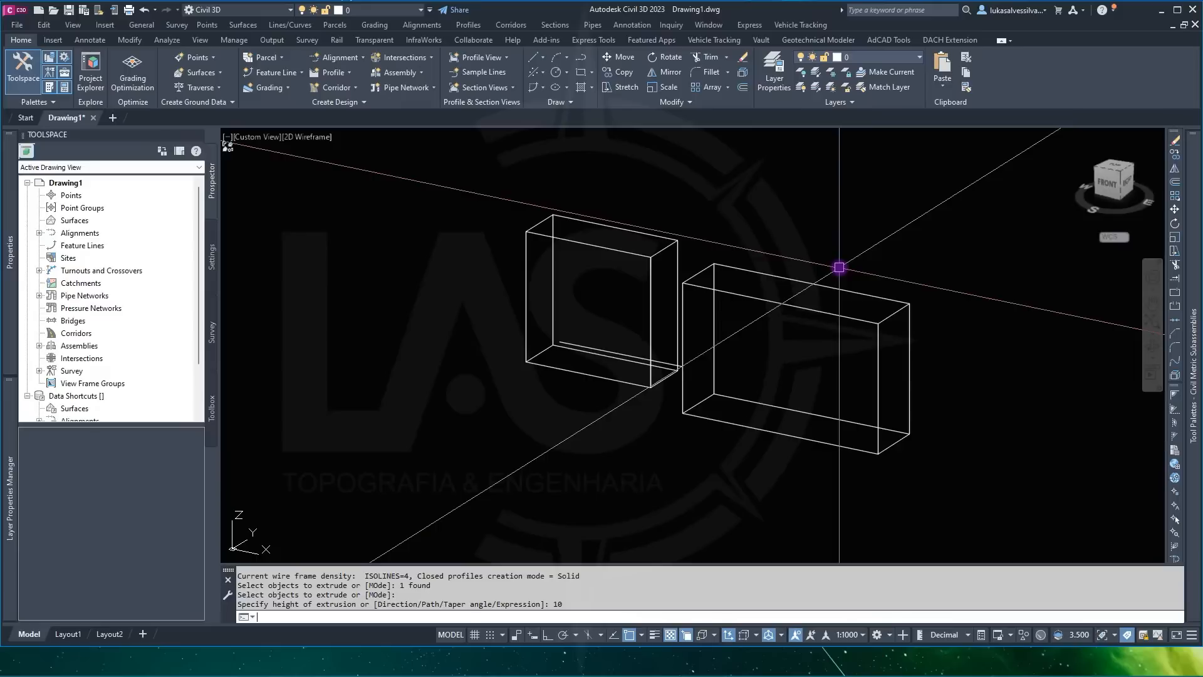
# Step: Set the current visual style to Conceptual for the thick rectangle and the extruded solid
pyautogui.keyDown('shift'); pyautogui.moveTo(856, 363); pyautogui.dragTo(881, 326, button='middle'); pyautogui.keyUp('shift')
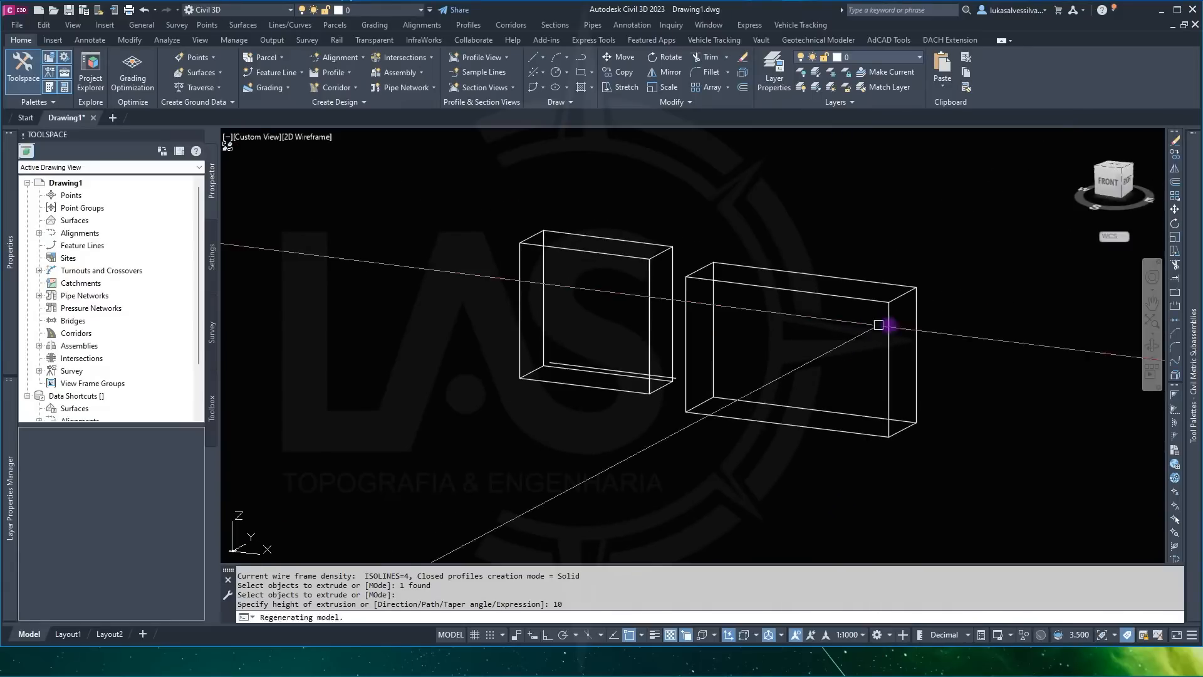
pyautogui.click(903, 291)
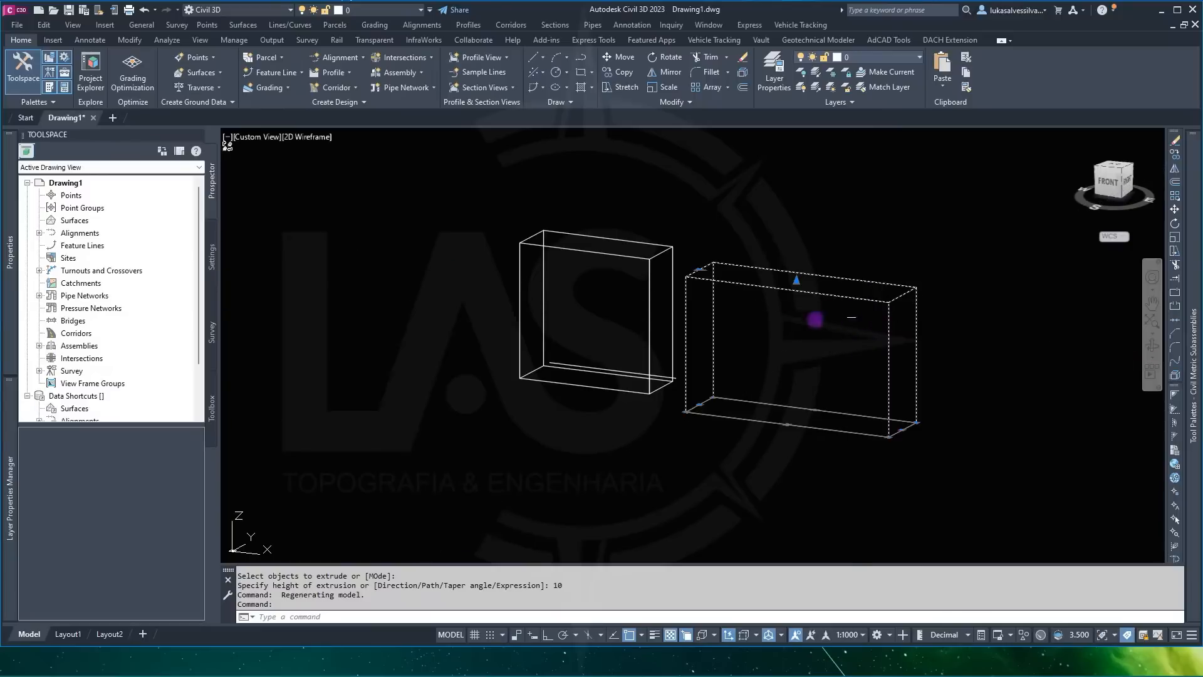
pyautogui.press('Escape')
pyautogui.write('vc')
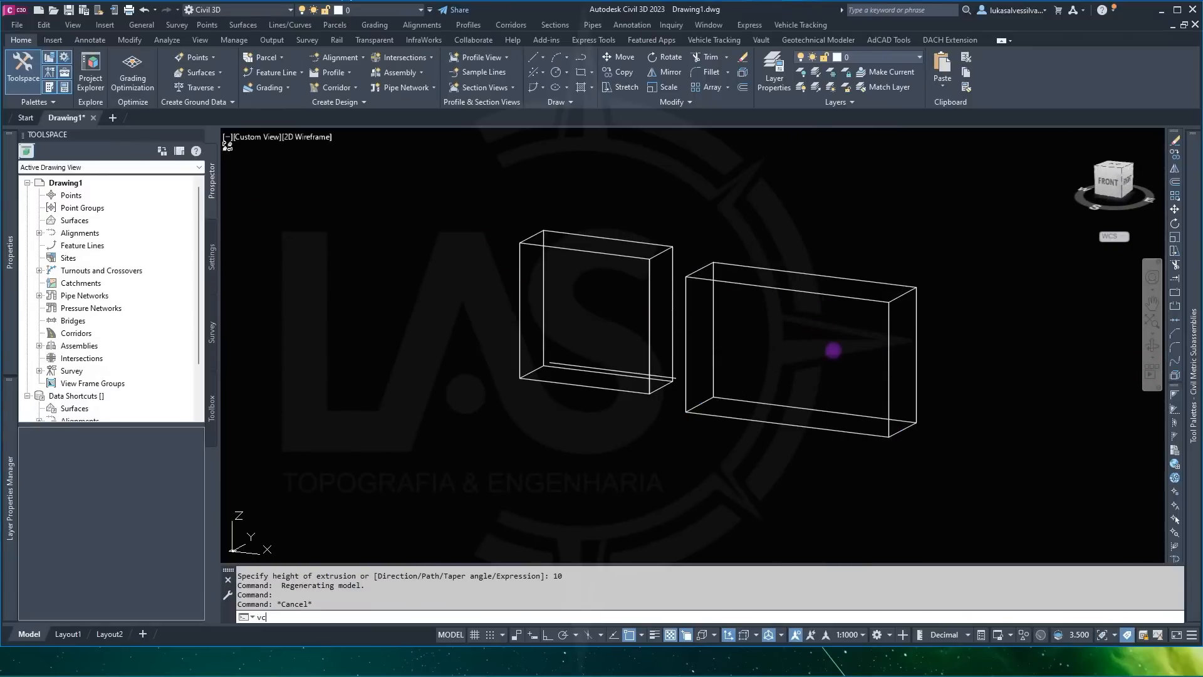
pyautogui.press('Return')
pyautogui.write('vs')
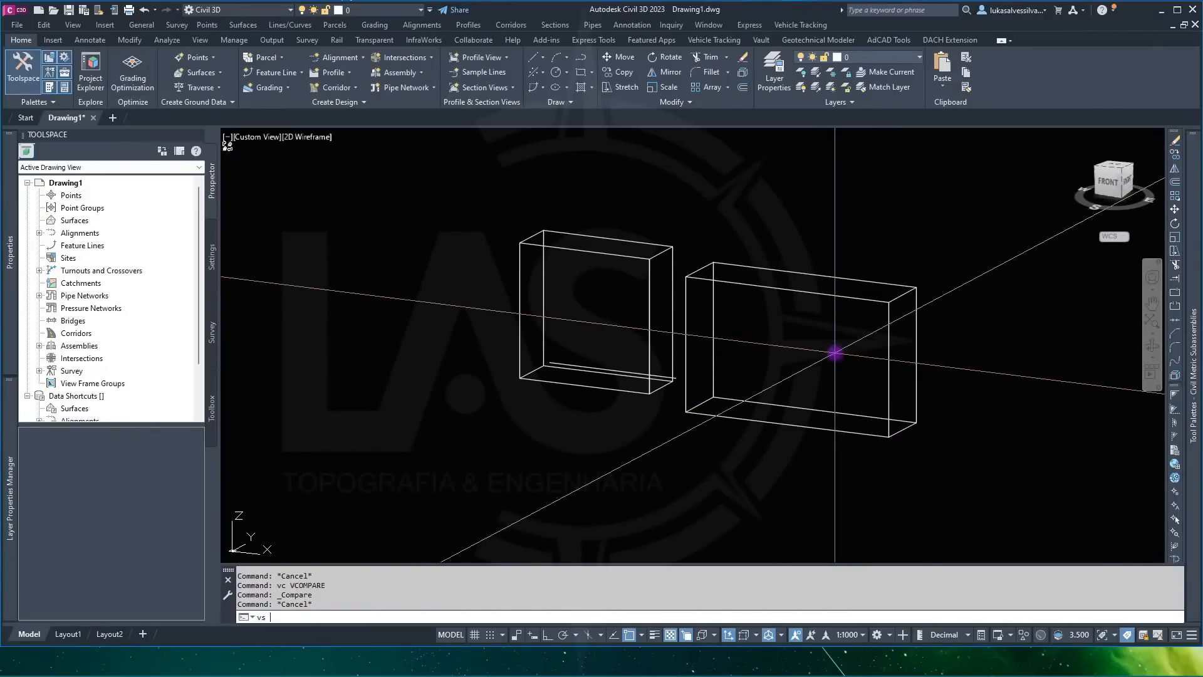
pyautogui.press('Return')
pyautogui.write('c')
pyautogui.press('Return')
# Step: Examine the shaded thick rectangle and the extruded solid from several angles to compare their tops and interiors
pyautogui.scroll(3, 683, 308)
pyautogui.scroll(-4, 703, 319)
pyautogui.keyDown('shift'); pyautogui.moveTo(704, 320); pyautogui.dragTo(865, 349, button='middle'); pyautogui.keyUp('shift')
pyautogui.keyDown('shift'); pyautogui.moveTo(645, 384); pyautogui.dragTo(756, 370, button='middle'); pyautogui.keyUp('shift')
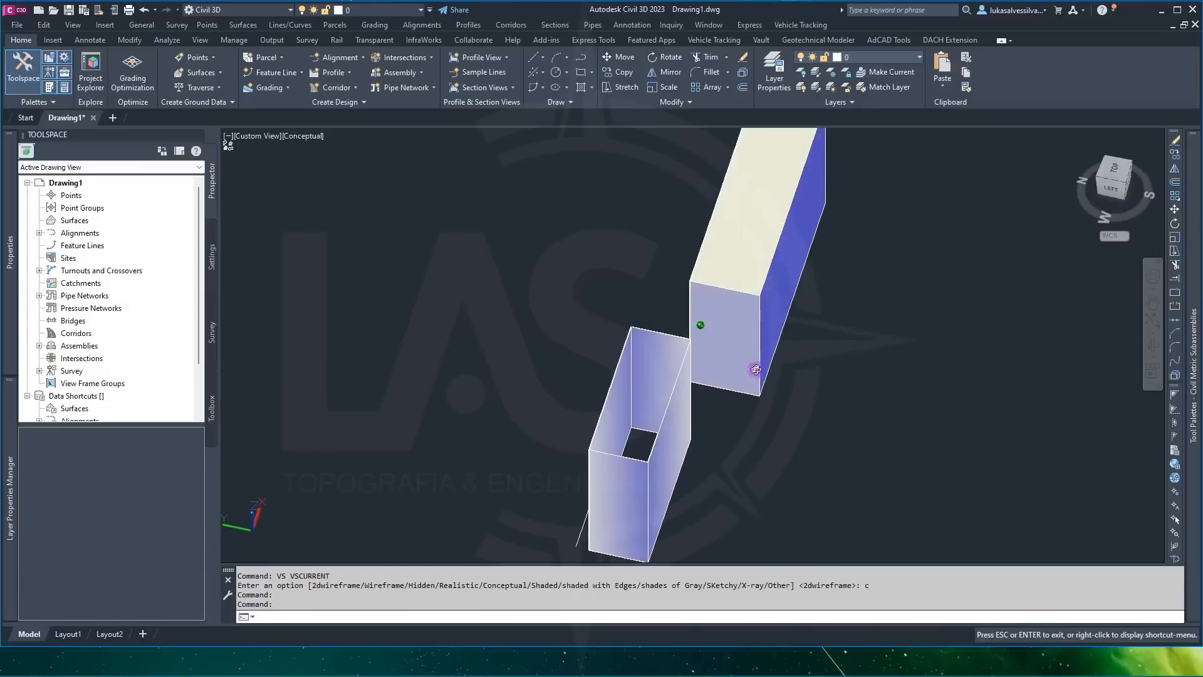
pyautogui.scroll(2, 661, 381)
pyautogui.click(669, 360)
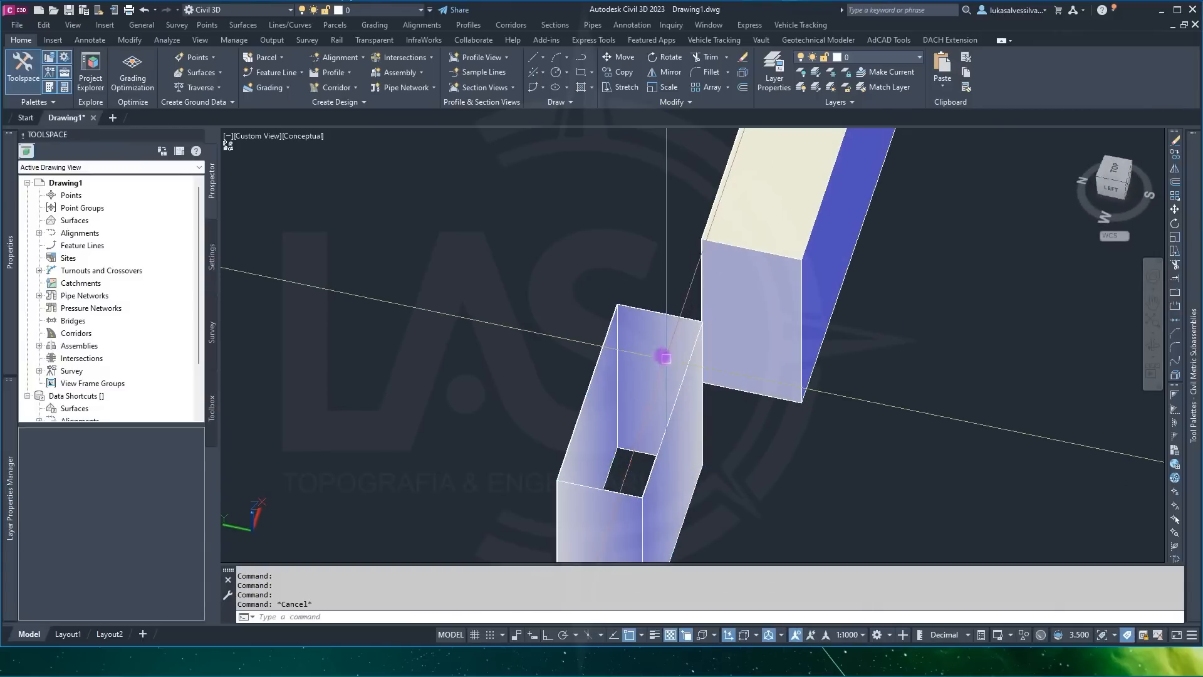
pyautogui.scroll(-1, 662, 351)
pyautogui.press('Escape')
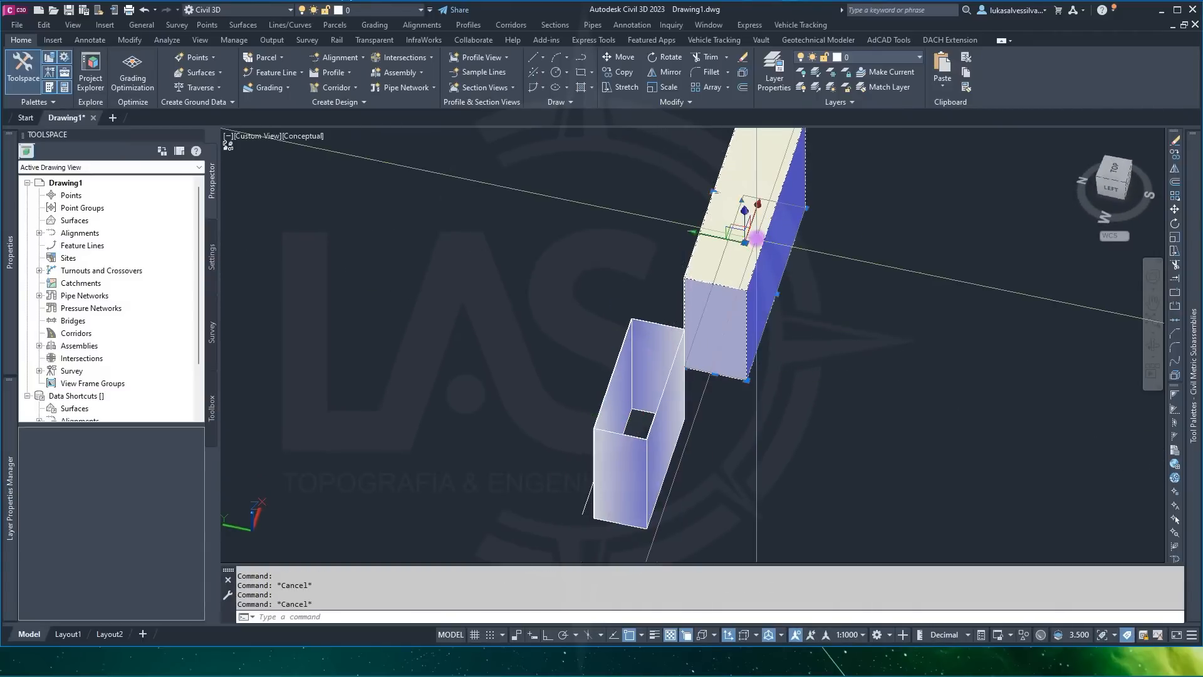
# Step: Compare the object type and geometry properties of the extruded solid and the thick rectangle
pyautogui.click(716, 308)
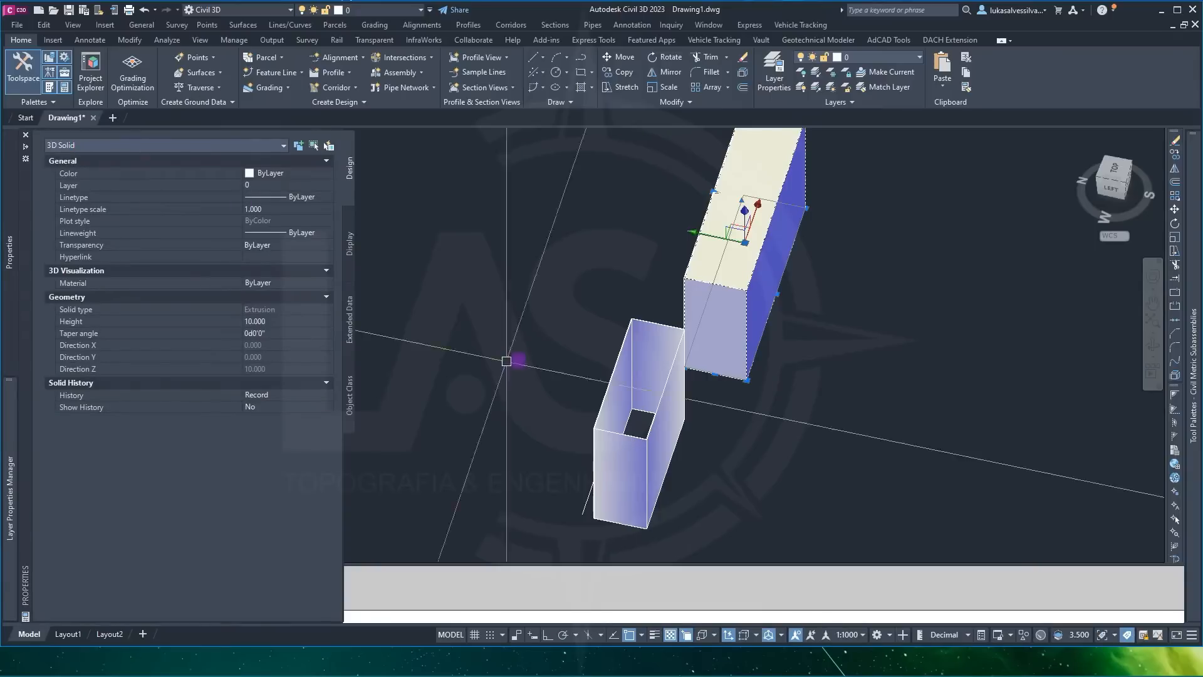
pyautogui.press('Escape')
pyautogui.click(656, 339)
pyautogui.moveTo(10, 251)
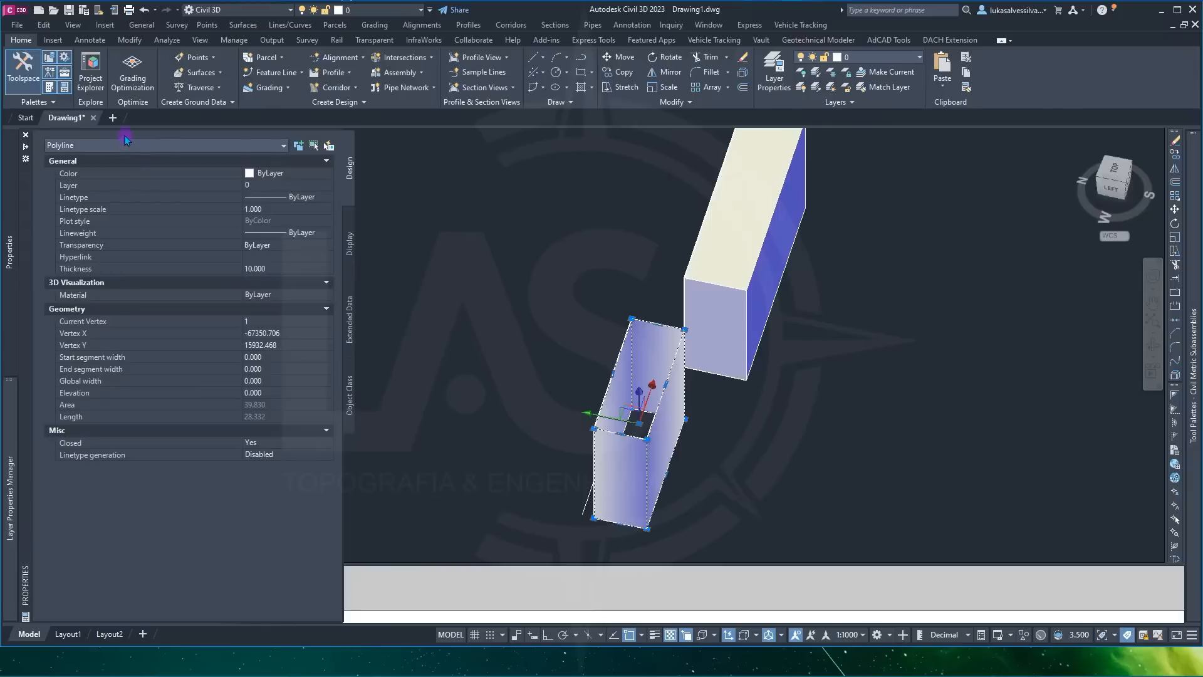
pyautogui.press('Escape')
# Step: Return the drawing to the plan view of the current UCS and restore the 2D Wireframe visual style
pyautogui.keyDown('shift'); pyautogui.moveTo(754, 365); pyautogui.dragTo(638, 360, button='middle'); pyautogui.keyUp('shift')
pyautogui.press('space')
pyautogui.write('2plan')
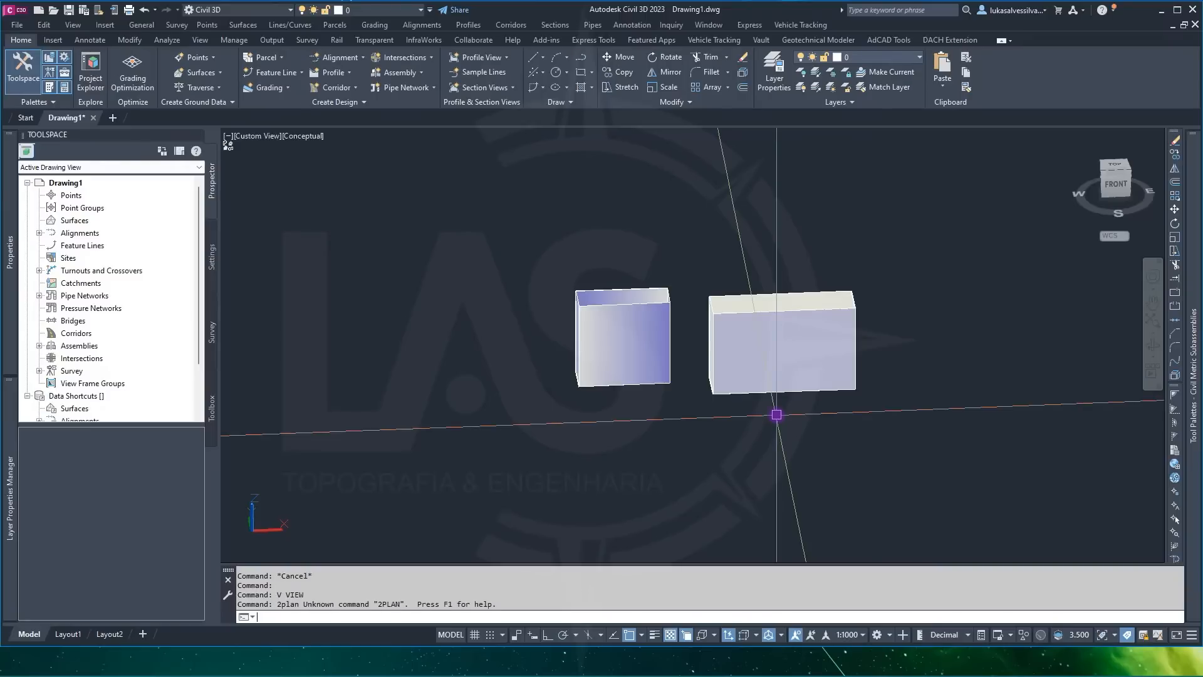
pyautogui.write('plan')
pyautogui.press('Return')
pyautogui.press('Return')
pyautogui.write('vs')
pyautogui.press('Return')
pyautogui.write('2')
pyautogui.press('Return')
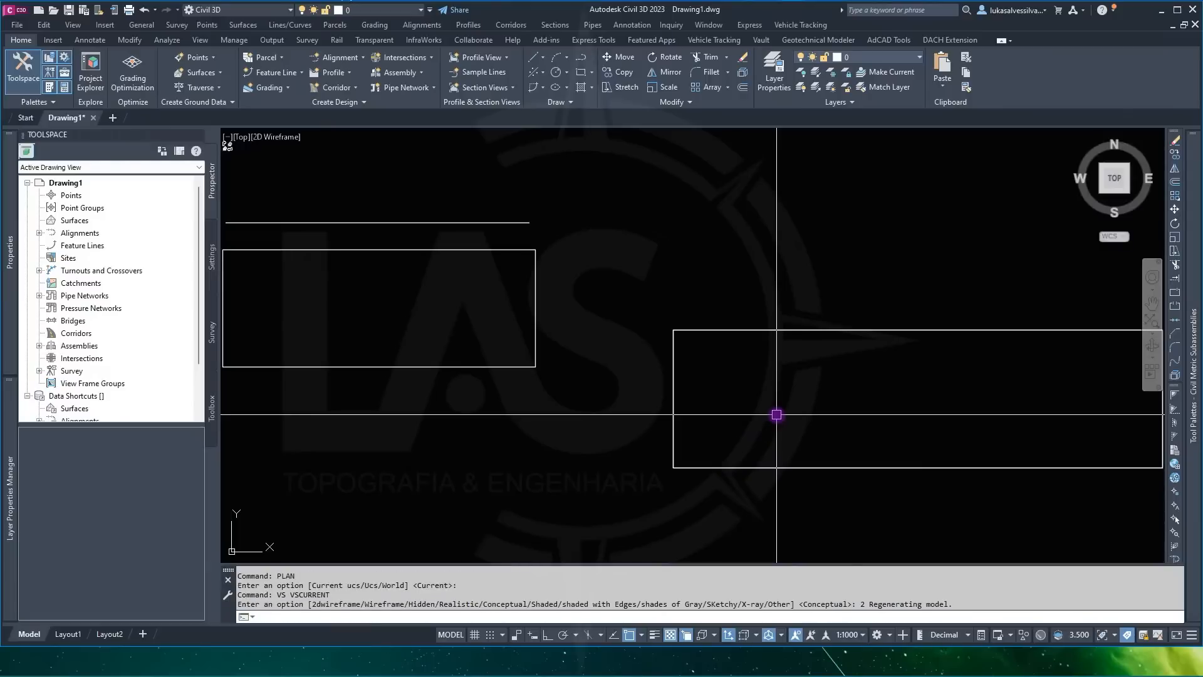
# Step: Delete the thick rectangle and the extruded solid, keeping the polyline above them
pyautogui.scroll(-4, 776, 415)
pyautogui.click(819, 457)
pyautogui.click(631, 389)
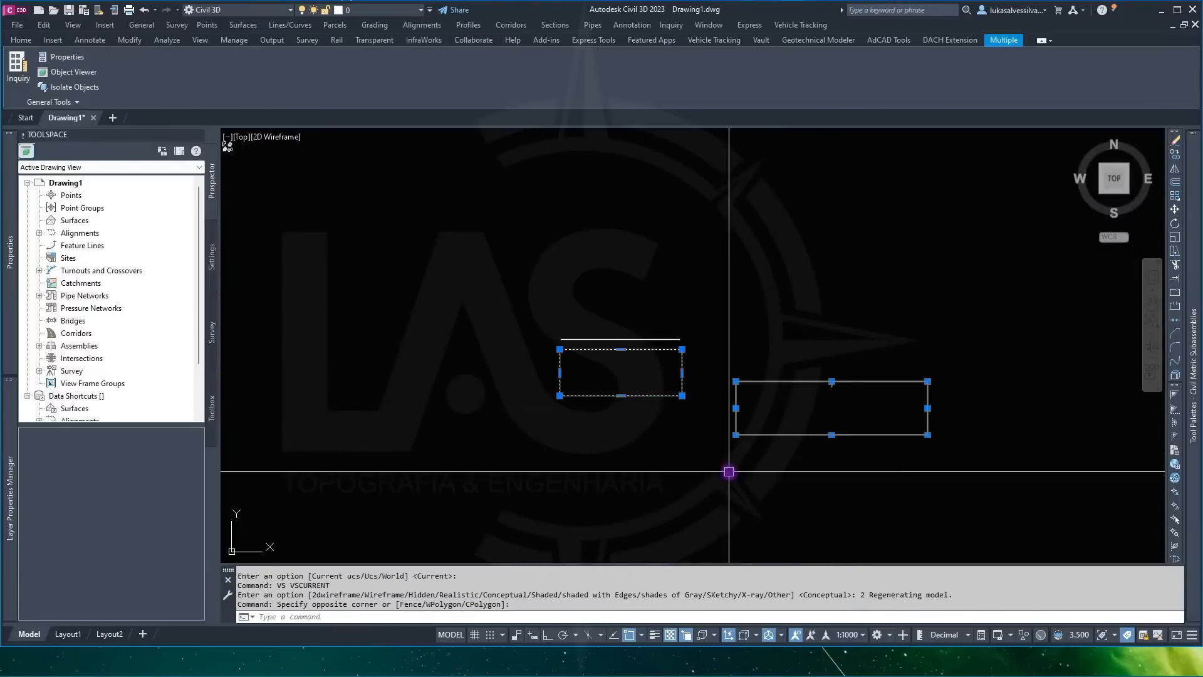
pyautogui.press('Delete')
# Step: Draw a plain rectangle with a perimeter of about 29.5 just below the polyline
pyautogui.click(581, 72)
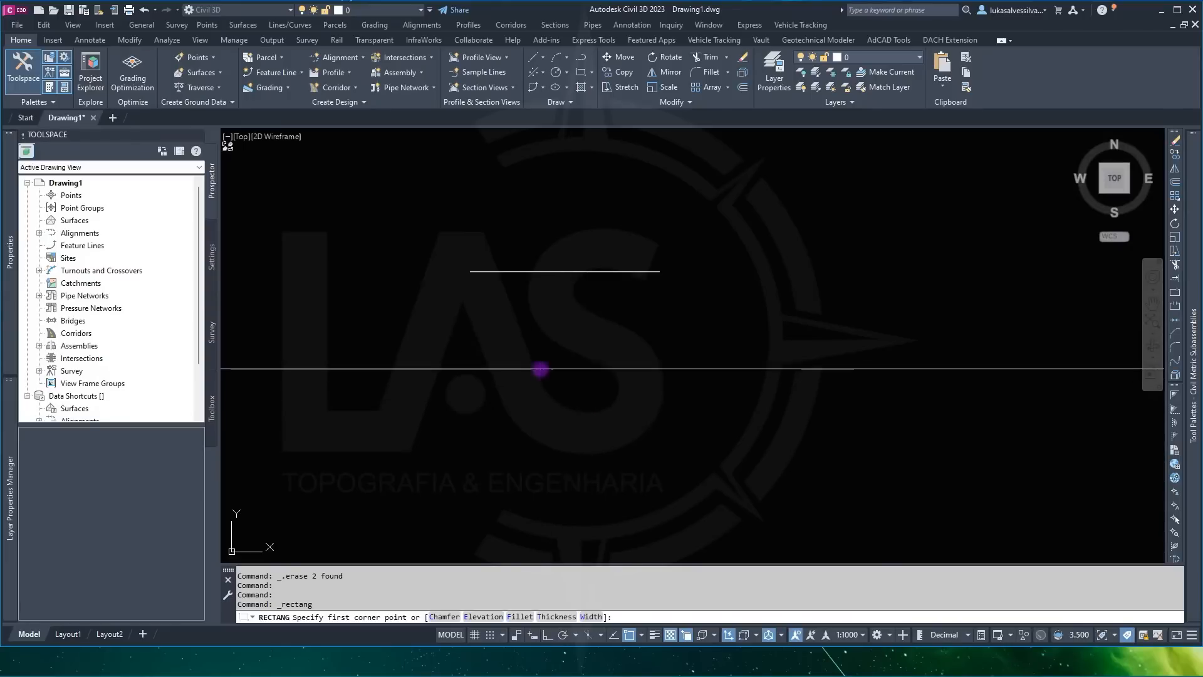
pyautogui.click(466, 307)
pyautogui.click(649, 401)
# Step: Check the plain rectangle's global width in its properties
pyautogui.scroll(2, 657, 296)
pyautogui.click(626, 294)
pyautogui.click(326, 348)
pyautogui.moveTo(9, 295)
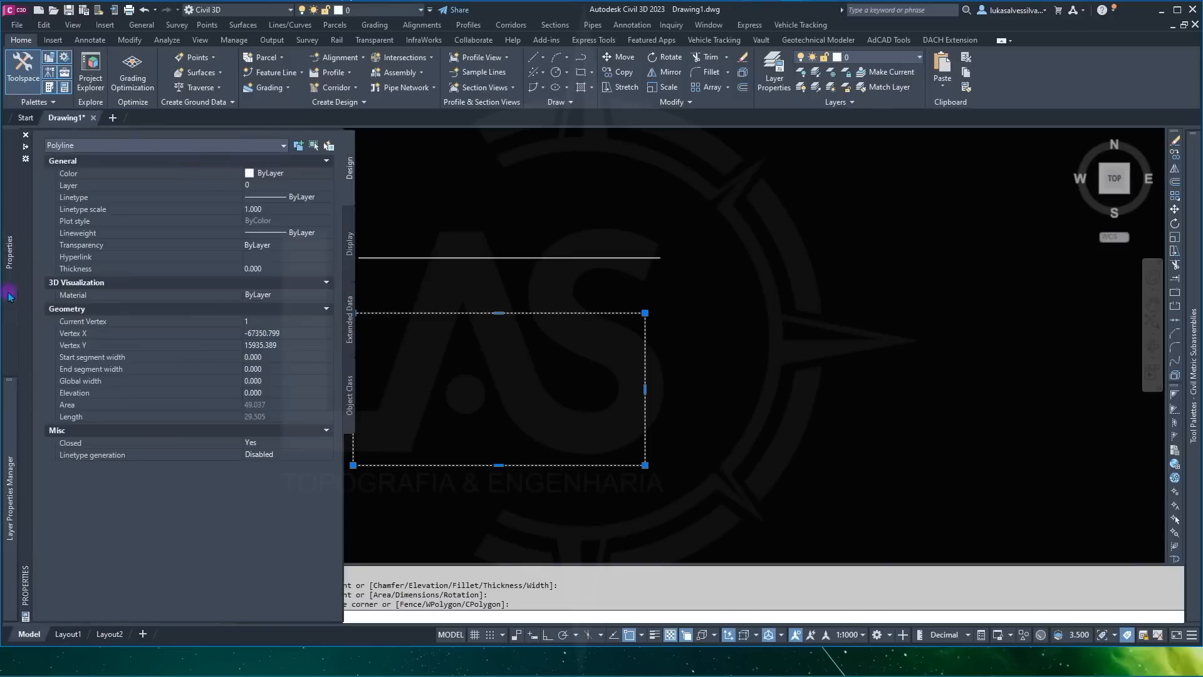
pyautogui.click(252, 380)
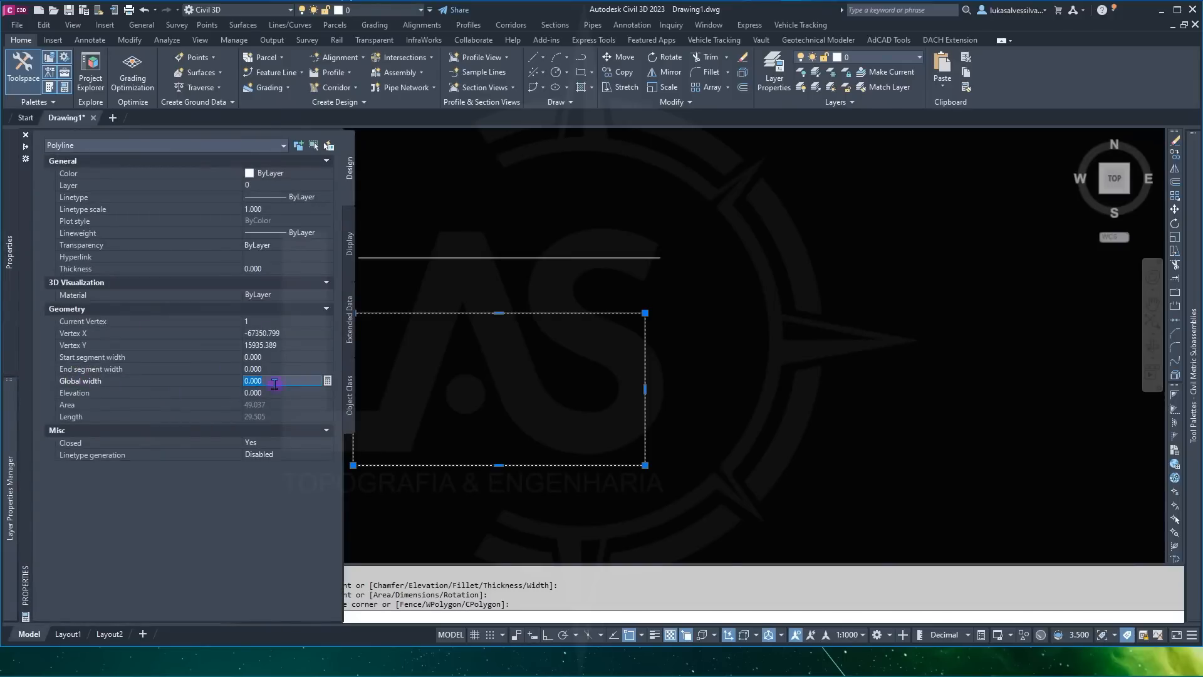
pyautogui.press('Escape')
# Step: Set the Rectangle command's line width to 1 and draw a rectangle with a perimeter of about 46.8 beside the plain one
pyautogui.scroll(-2, 625, 377)
pyautogui.click(581, 73)
pyautogui.moveTo(682, 353); pyautogui.dragTo(562, 331, button='middle')
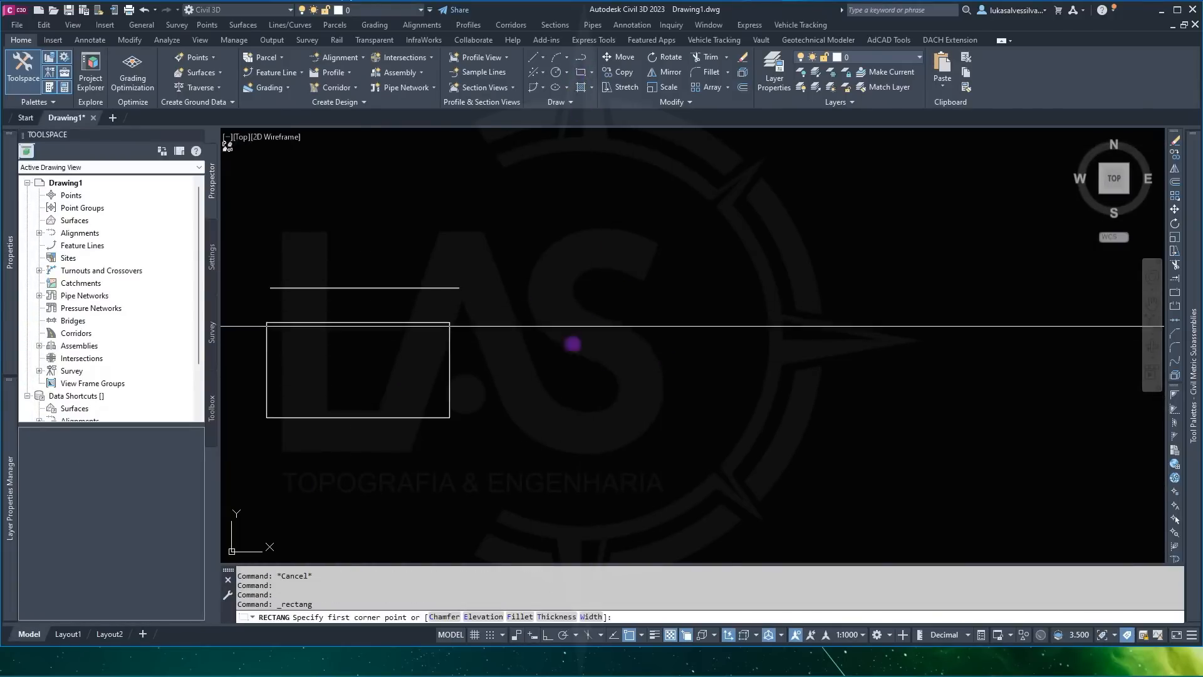
pyautogui.click(591, 618)
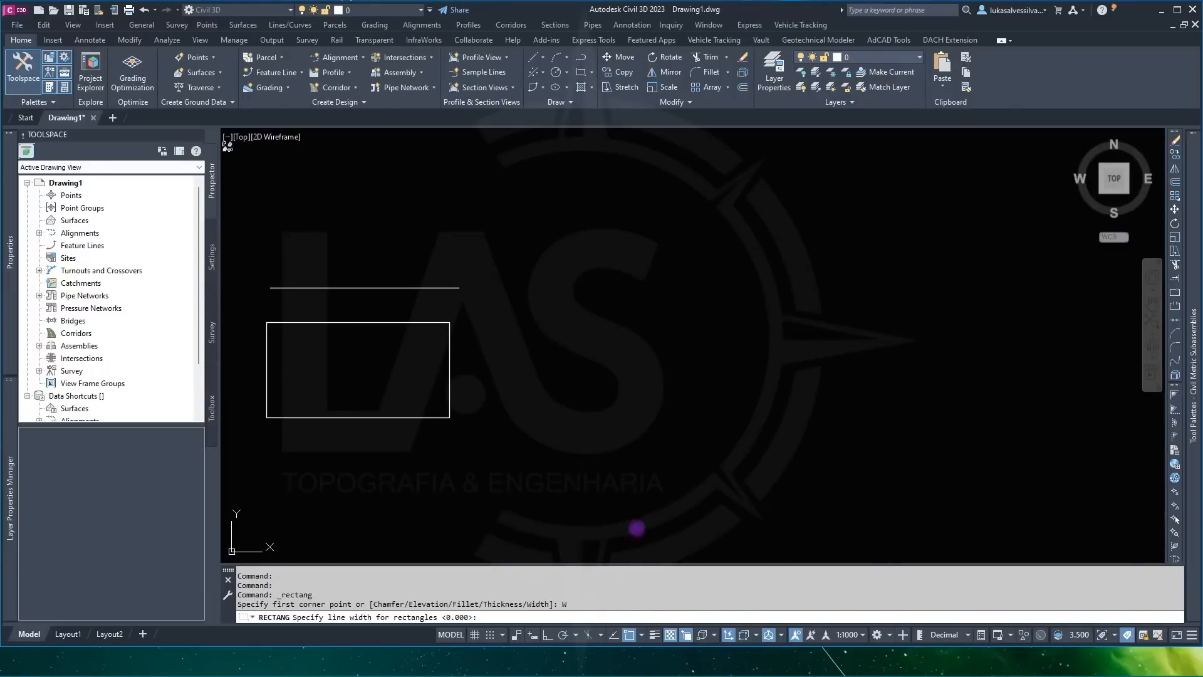
pyautogui.write('1')
pyautogui.press('Return')
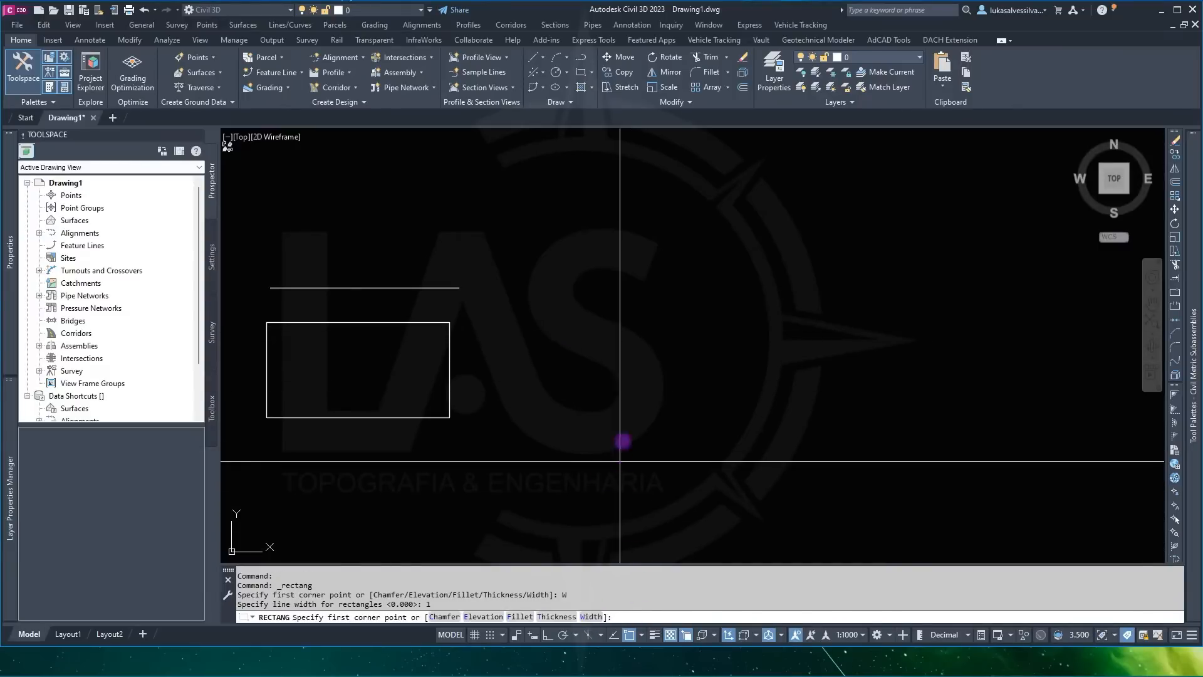
pyautogui.click(528, 321)
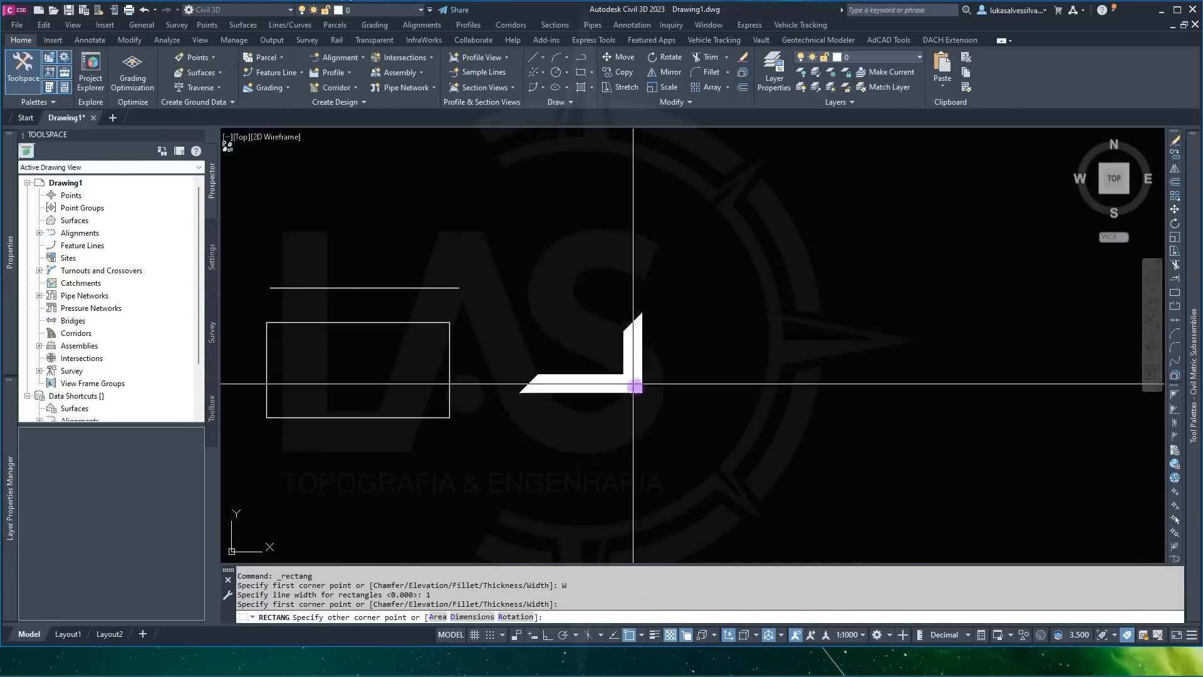
pyautogui.click(842, 449)
# Step: Set the wide rectangle's global width to 0.5 in its properties
pyautogui.click(721, 289)
pyautogui.click(674, 366)
pyautogui.moveTo(15, 260)
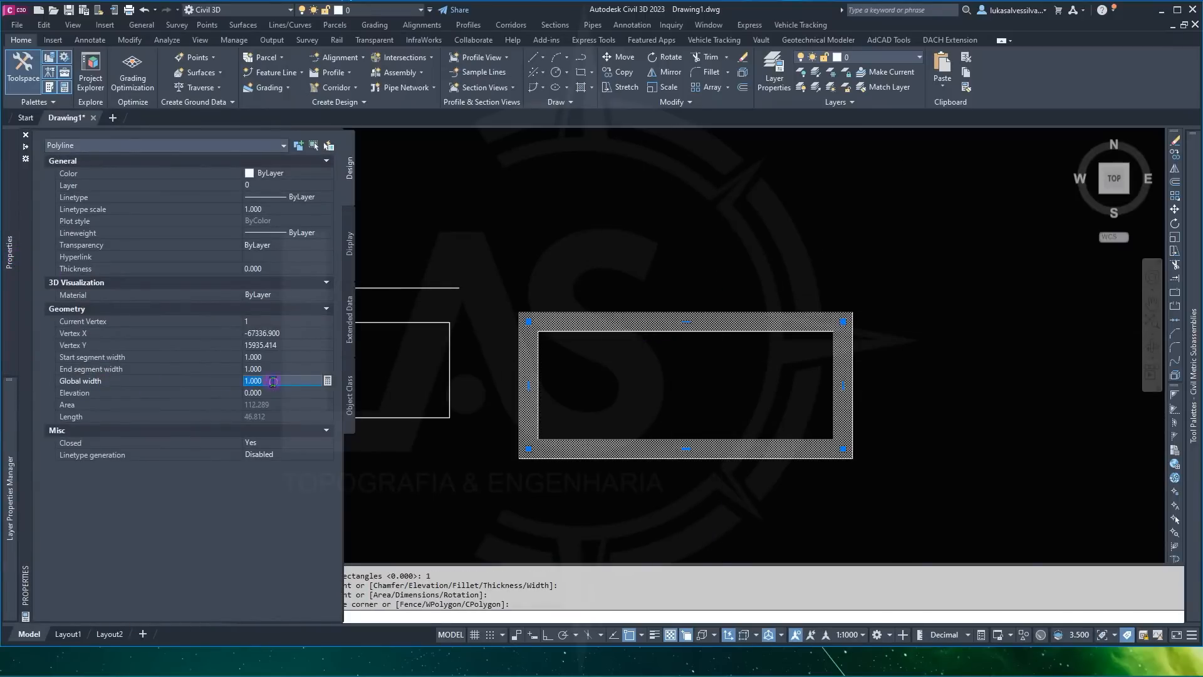
pyautogui.write('0.5')
pyautogui.press('Tab')
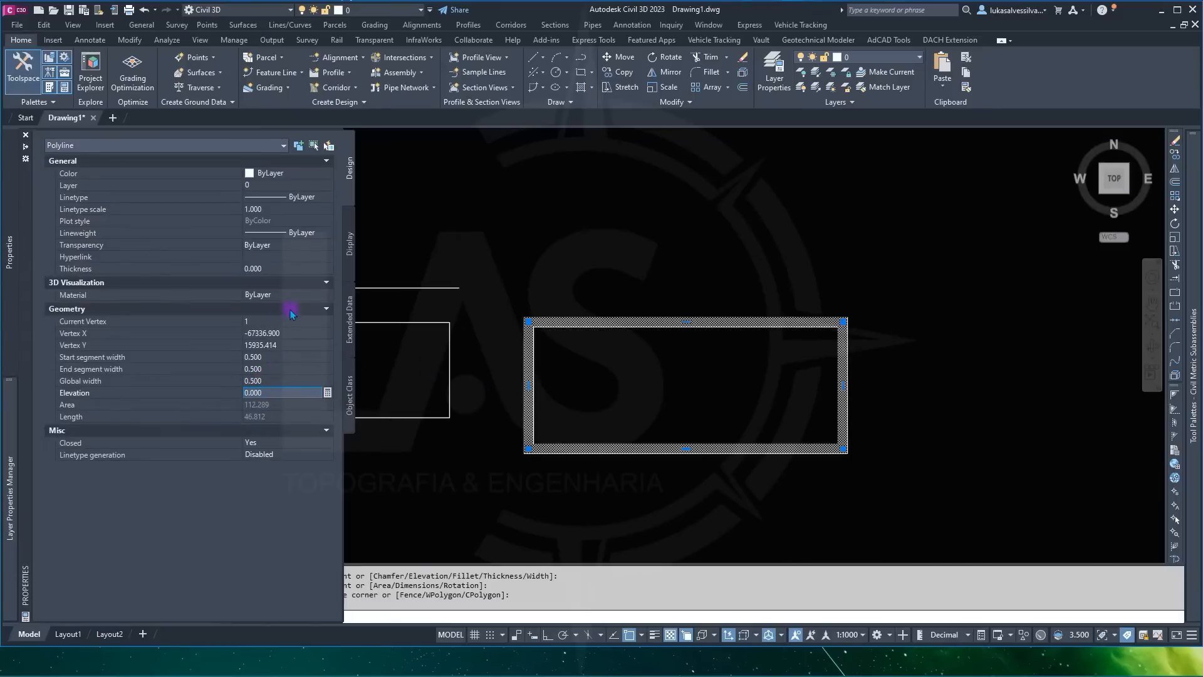
pyautogui.press('Escape')
pyautogui.scroll(-2, 740, 345)
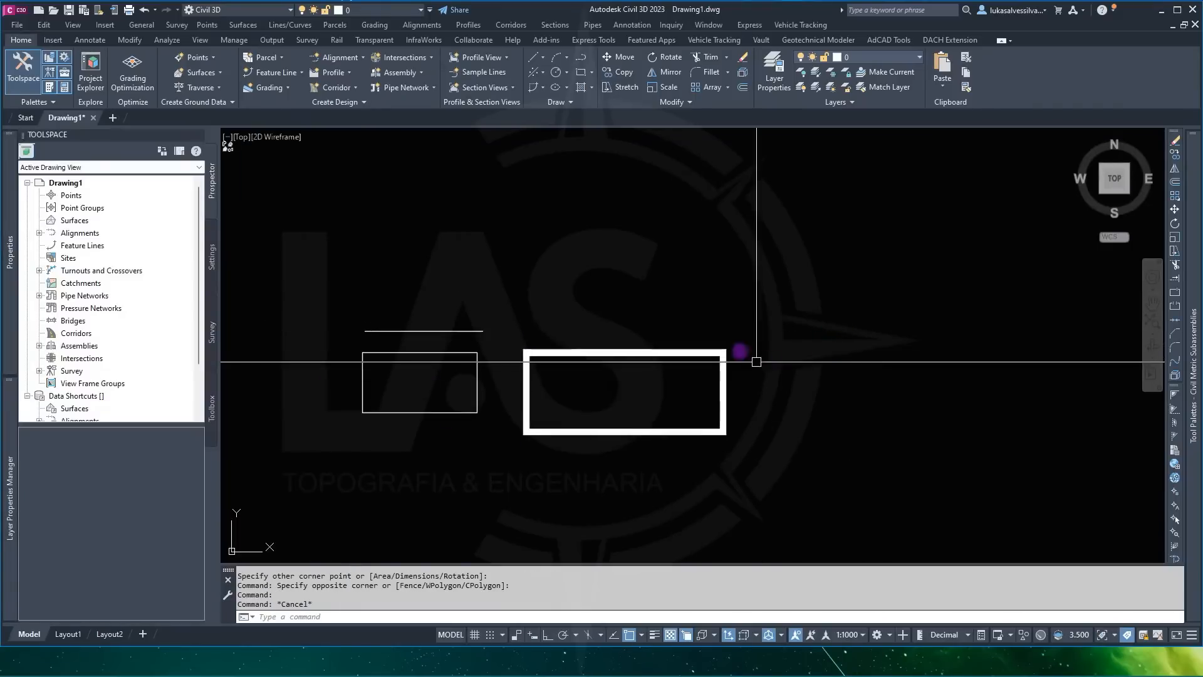
pyautogui.moveTo(752, 374); pyautogui.dragTo(648, 384, button='middle')
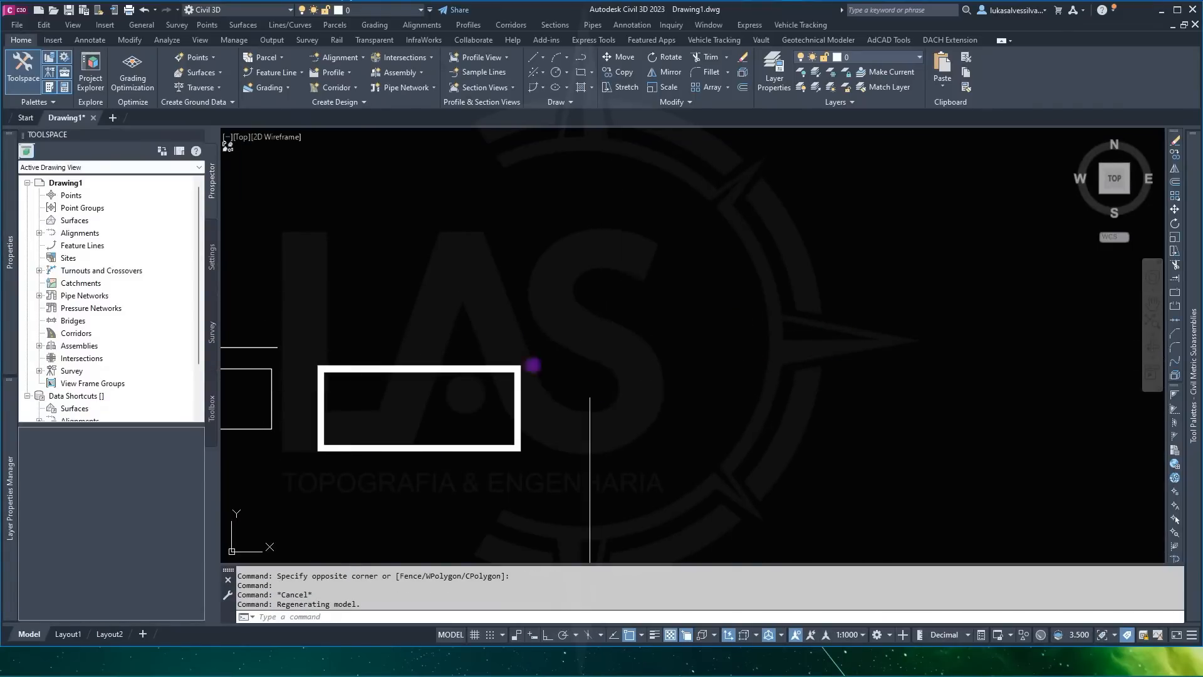
pyautogui.click(579, 75)
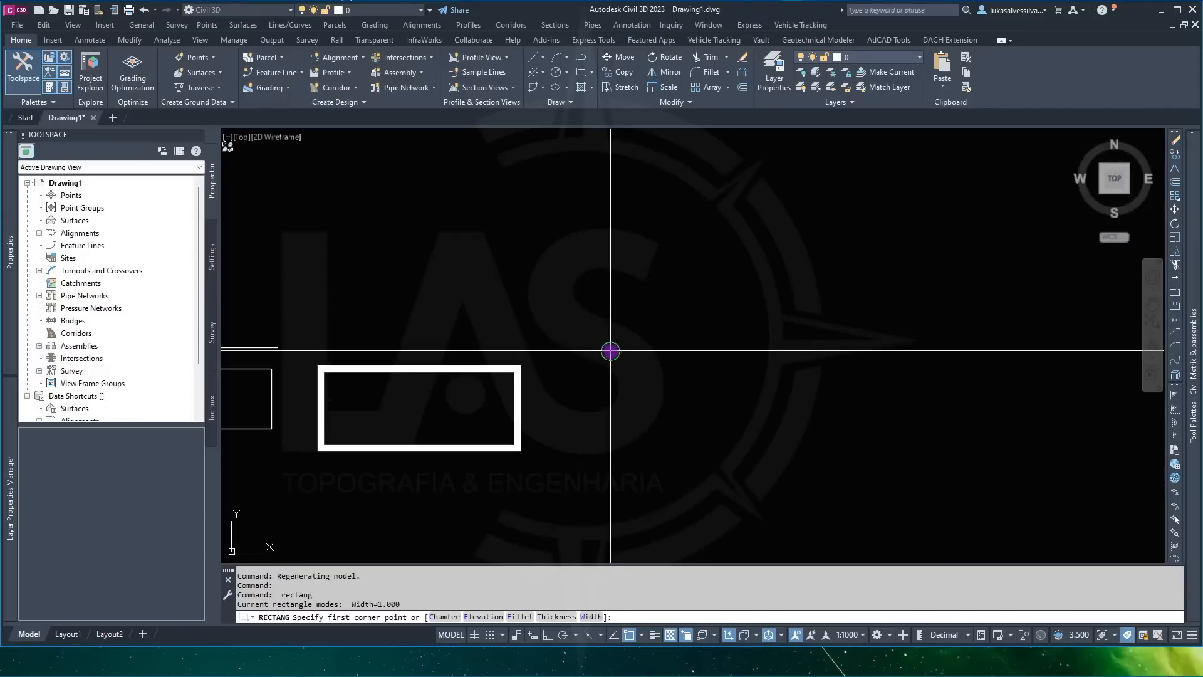
pyautogui.click(611, 350)
pyautogui.press('Escape')
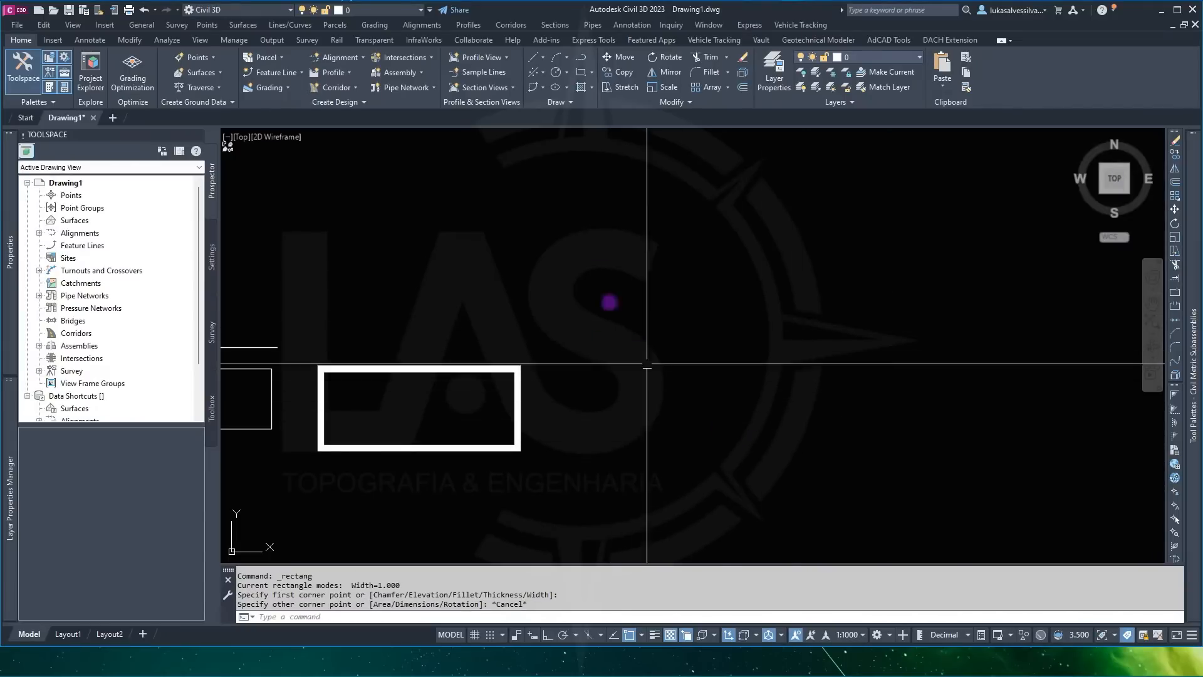
# Step: Set the Rectangle command's line width to 0.5 and try starting a rectangle beside the wide one
pyautogui.press('Return')
pyautogui.click(591, 617)
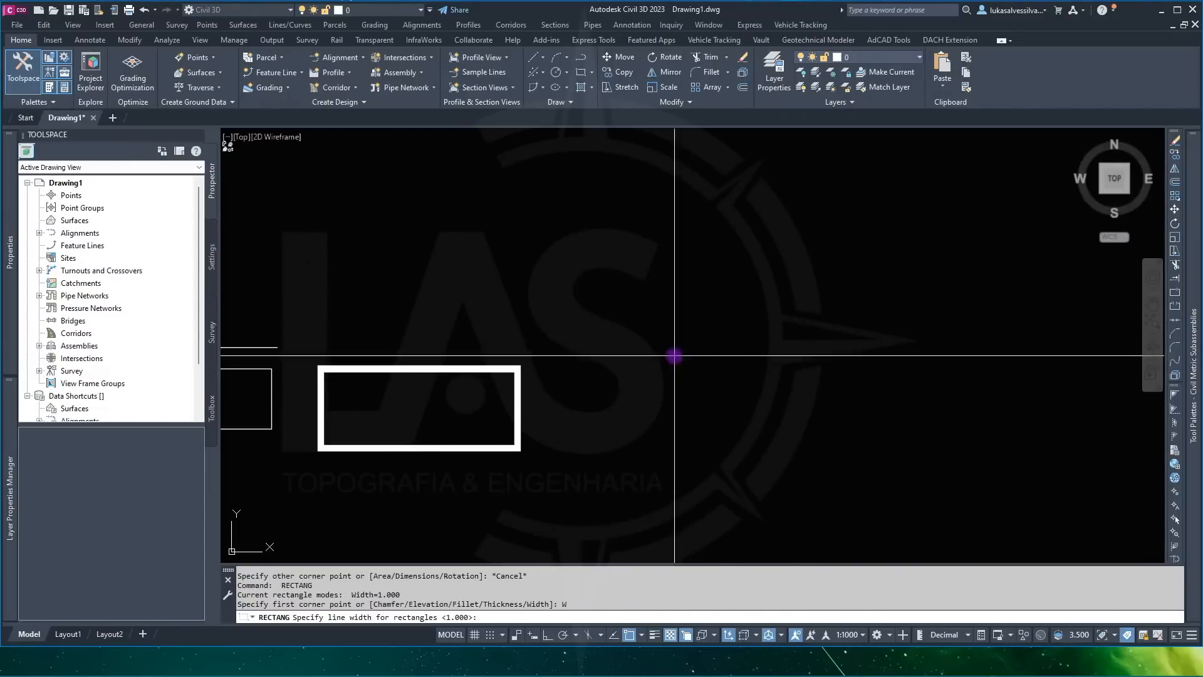
pyautogui.write('.5')
pyautogui.press('Return')
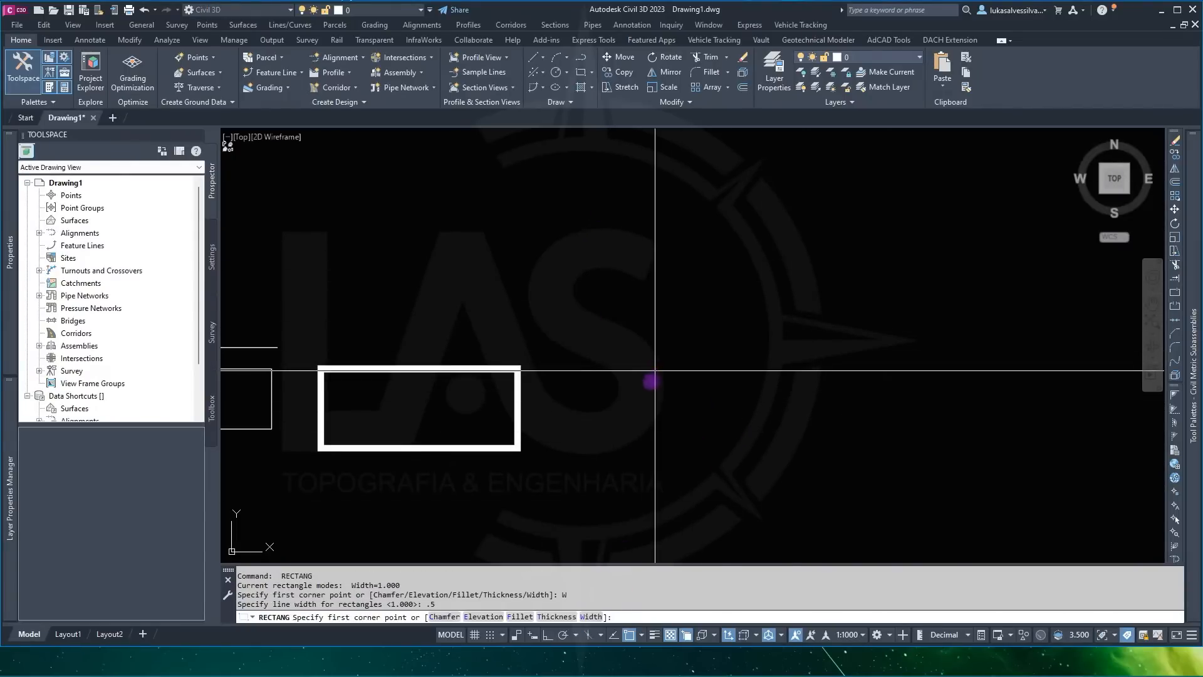
pyautogui.click(651, 373)
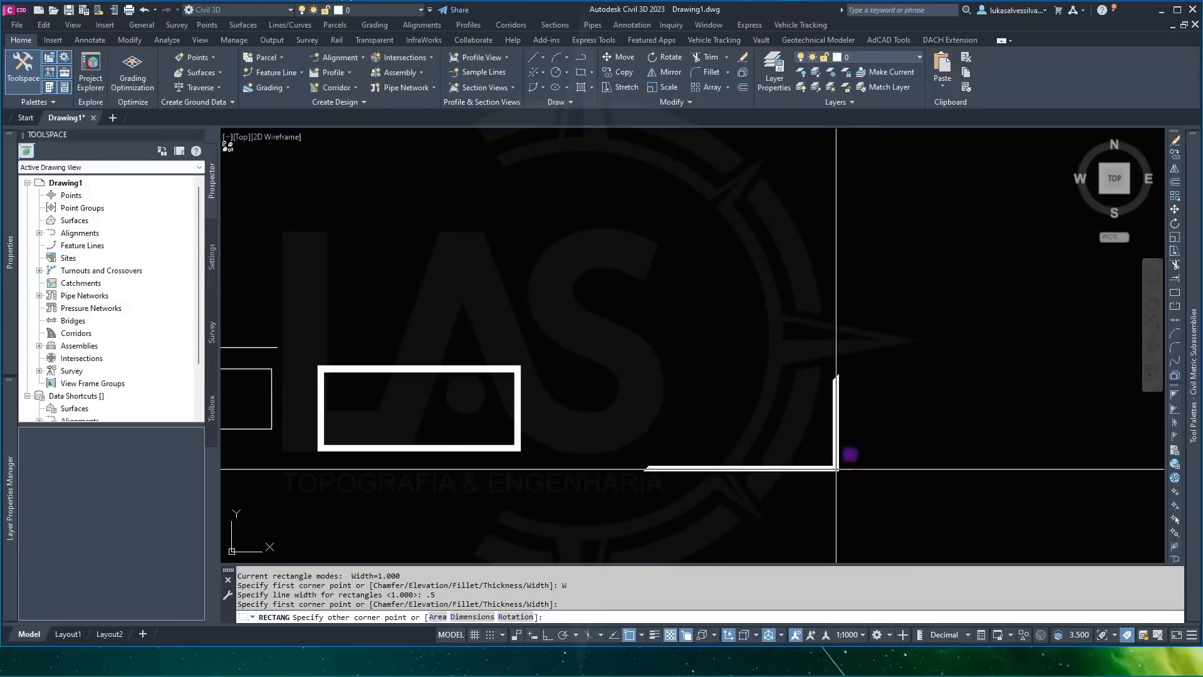
pyautogui.press('Escape')
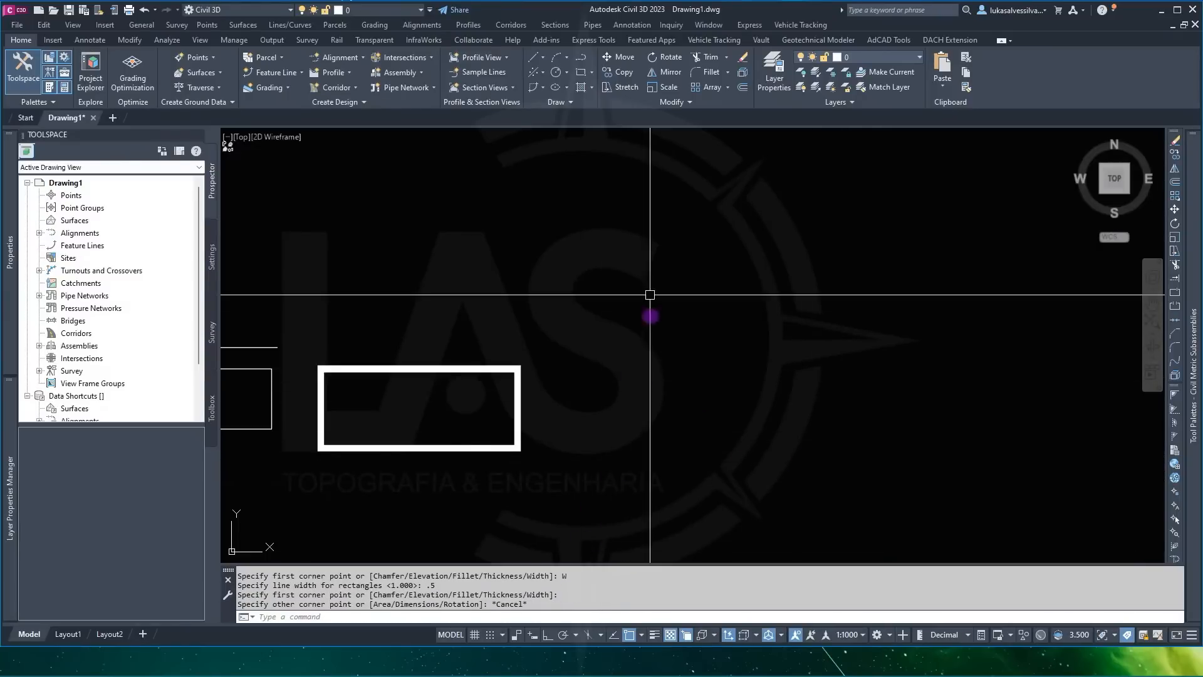
# Step: Reset the Rectangle command's line width to 0 and draw a thin-lined rectangle beside the wide one
pyautogui.press('Return')
pyautogui.click(591, 617)
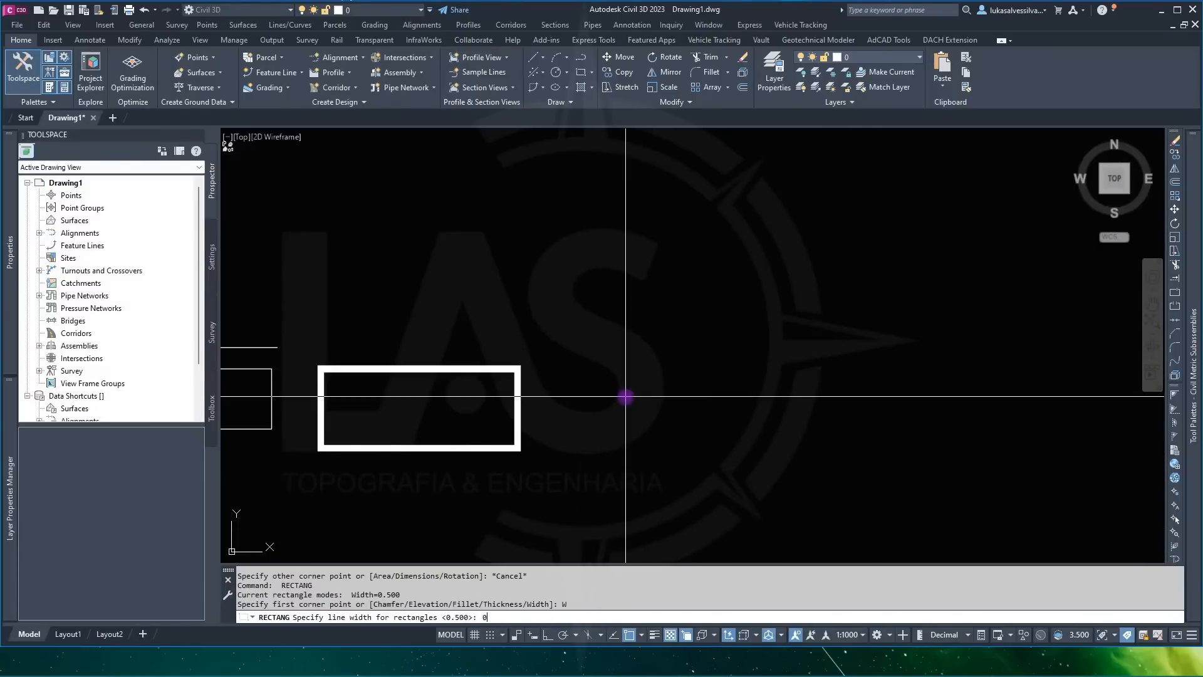
pyautogui.write('0')
pyautogui.press('Return')
pyautogui.click(673, 396)
pyautogui.click(830, 475)
pyautogui.scroll(-3, 840, 386)
pyautogui.press('Escape')
# Step: Erase the three rectangles, keeping only the polyline above them
pyautogui.click(912, 390)
pyautogui.click(492, 478)
pyautogui.press('Delete')
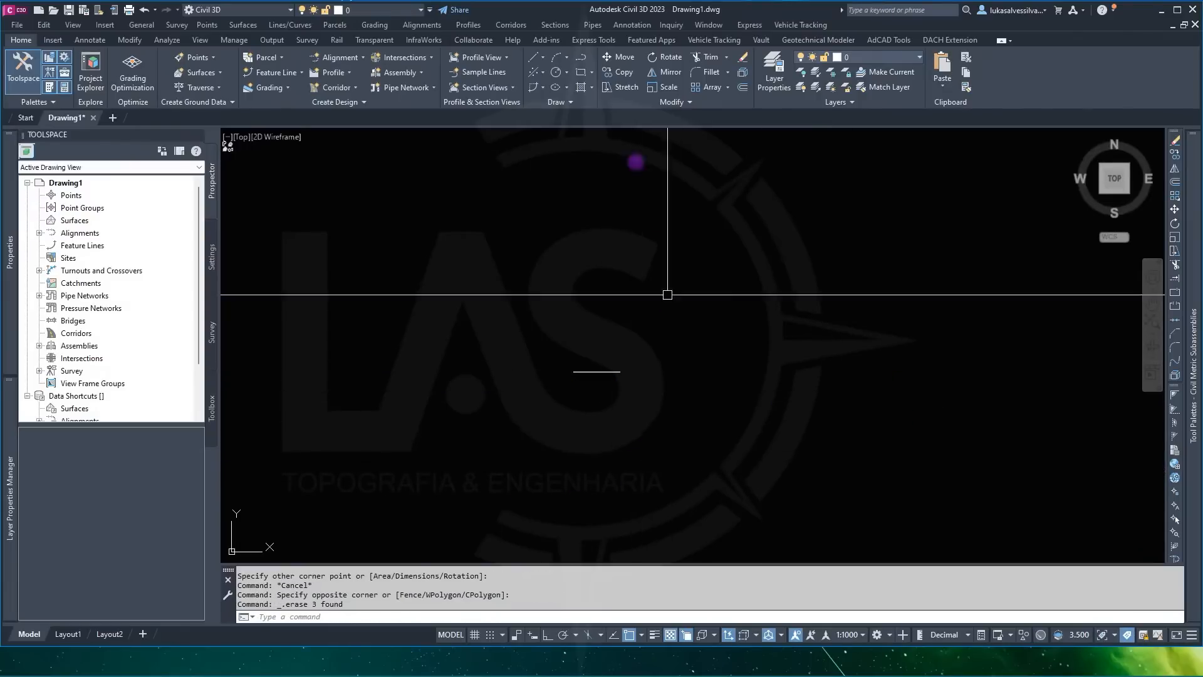
# Step: Draw a rectangle by area from a corner below the polyline, with an area of 360 and a length of 12
pyautogui.click(581, 72)
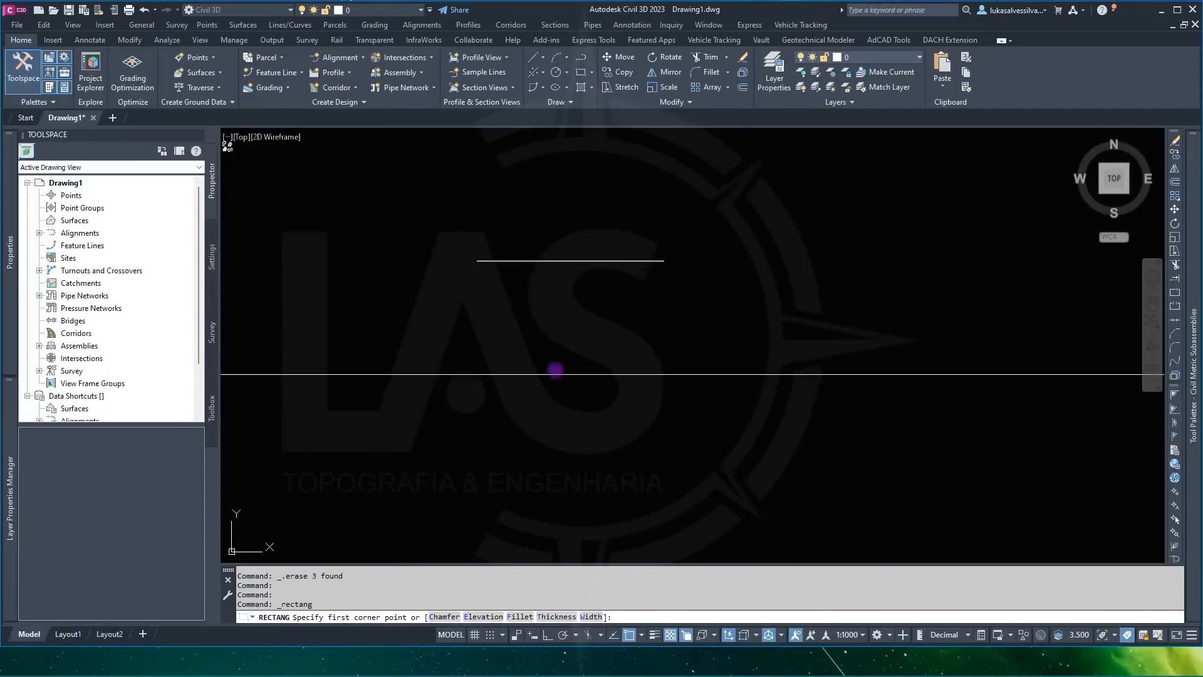
pyautogui.click(463, 400)
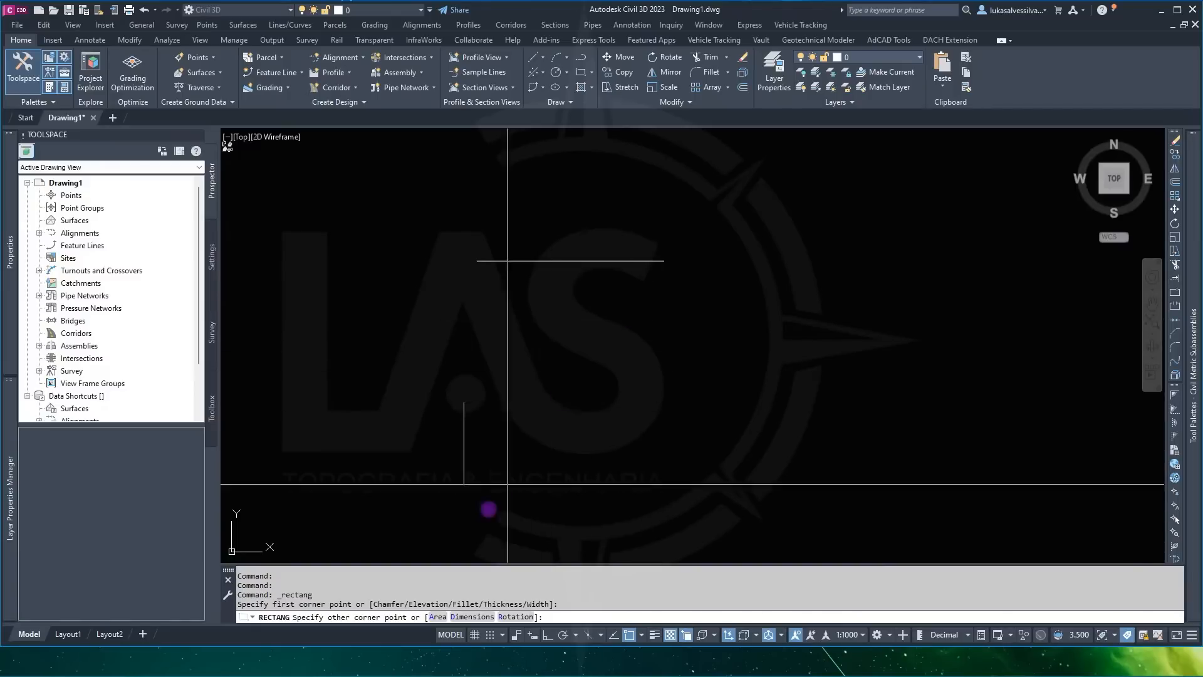
pyautogui.click(438, 617)
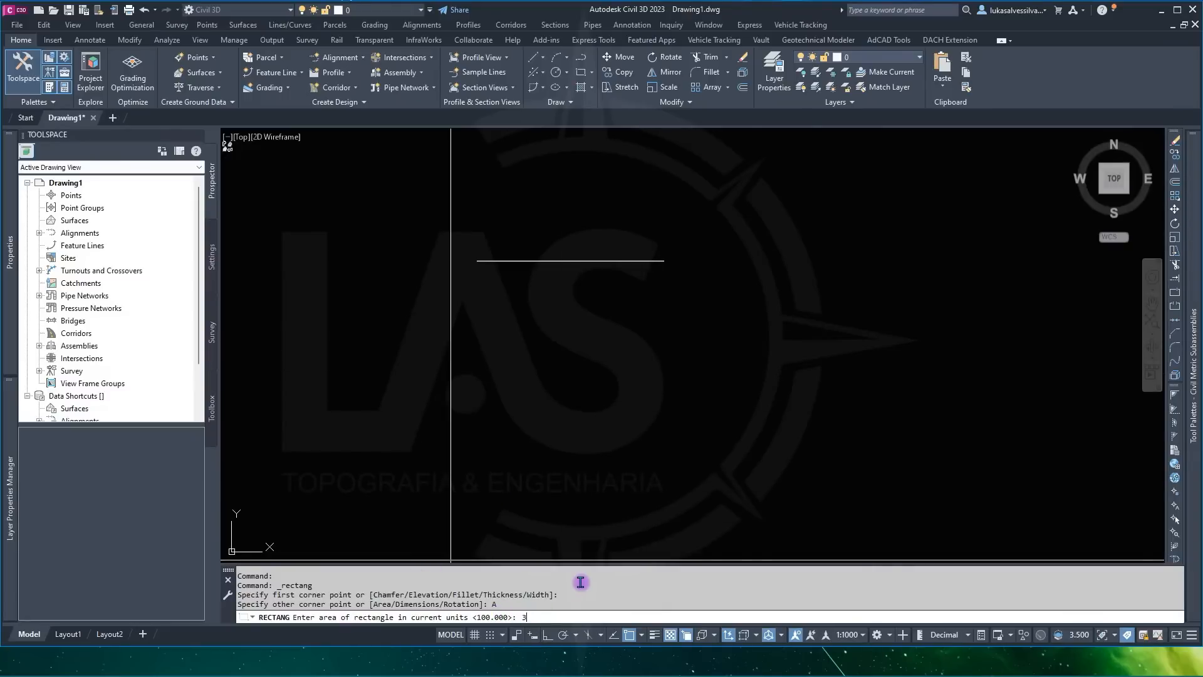
pyautogui.press('Return')
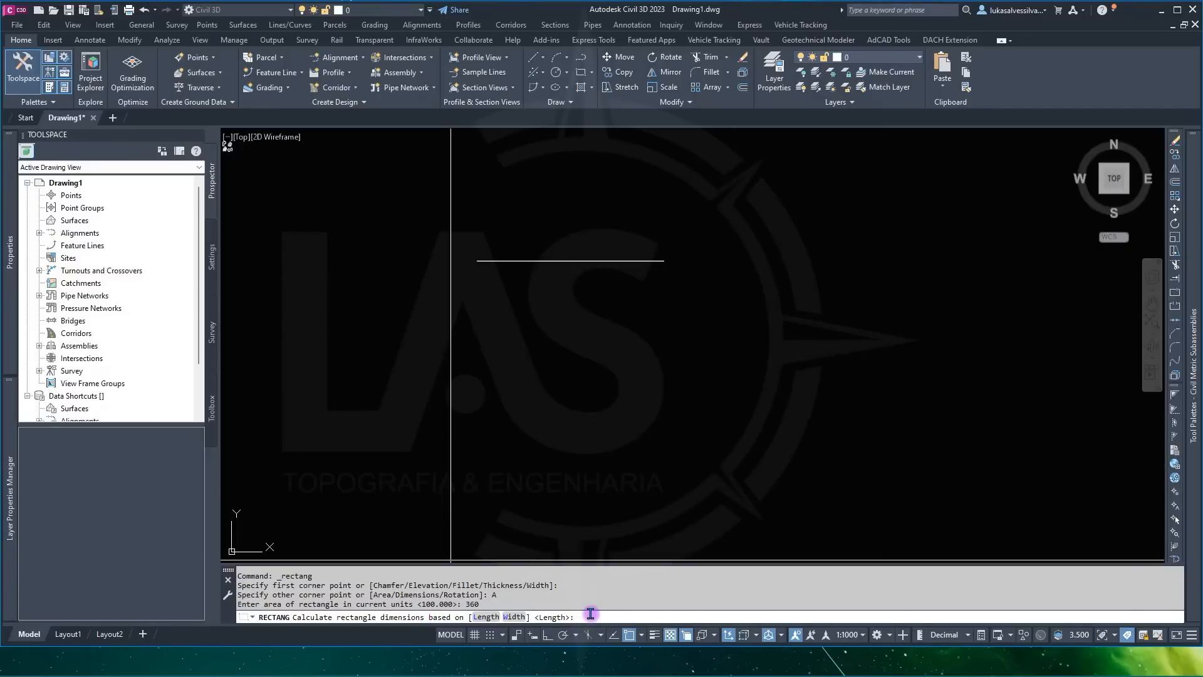
pyautogui.press('Return')
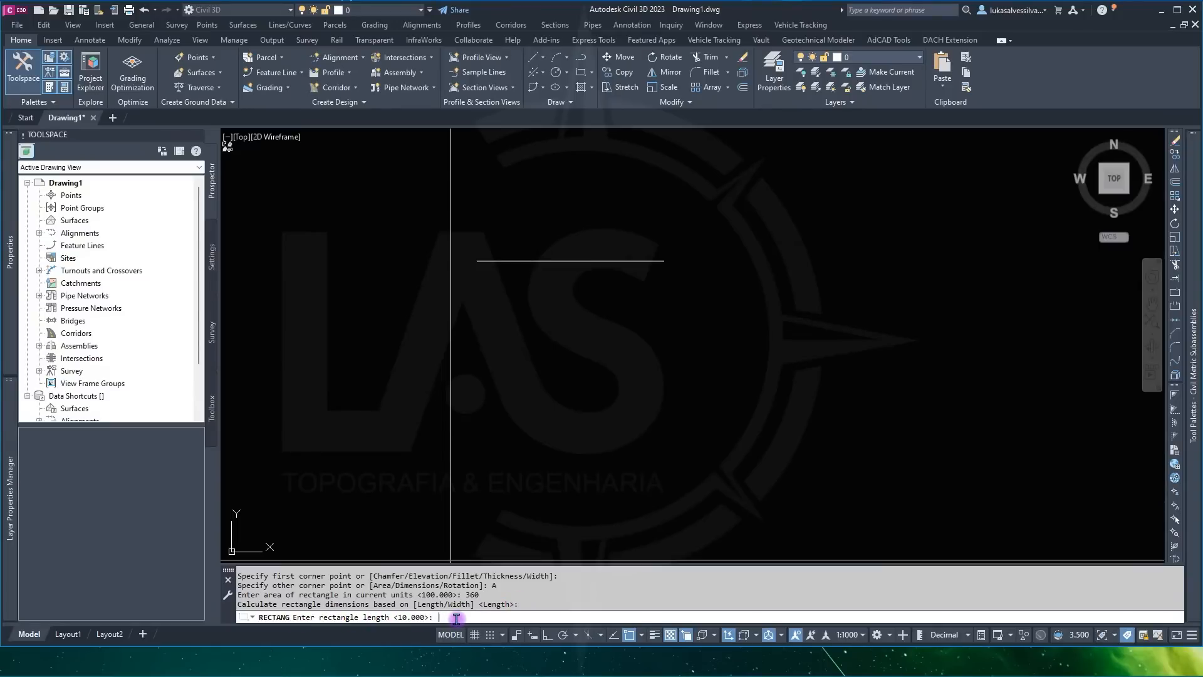
pyautogui.press('Return')
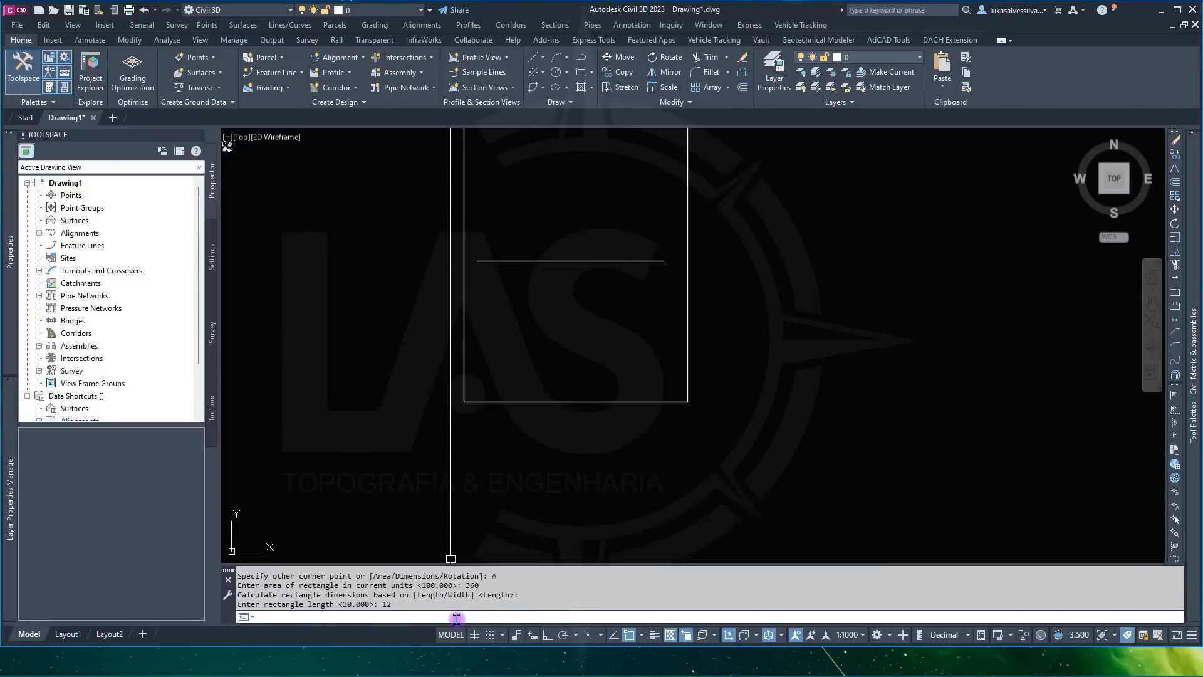
pyautogui.scroll(-4, 663, 422)
pyautogui.moveTo(701, 325); pyautogui.dragTo(673, 378, button='middle')
pyautogui.click(659, 328)
pyautogui.click(590, 327)
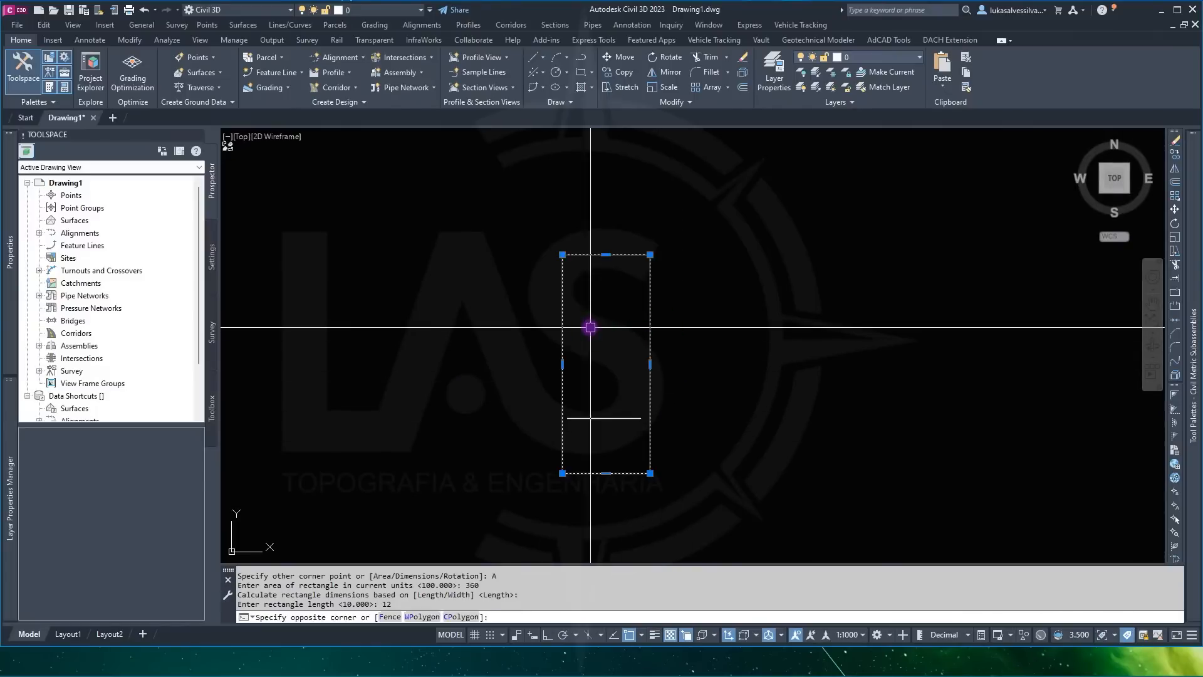
pyautogui.press('Escape')
# Step: Add a linear dimension above the upper short side of the rectangle
pyautogui.click(89, 39)
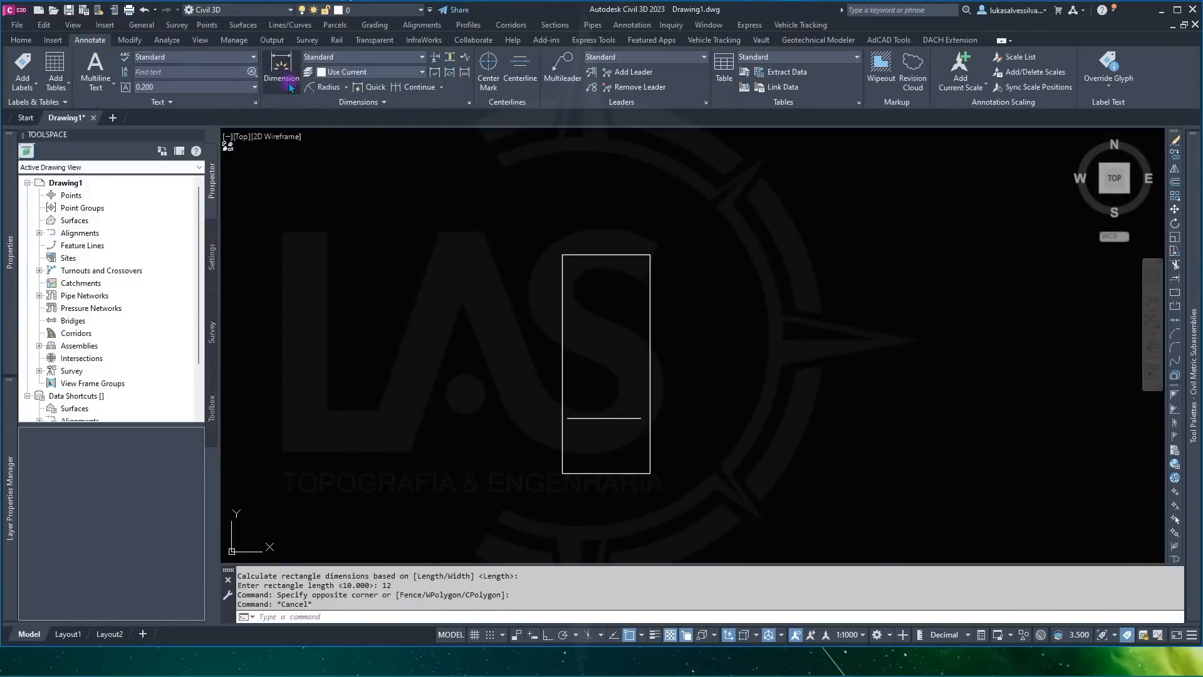
pyautogui.click(346, 87)
pyautogui.click(338, 113)
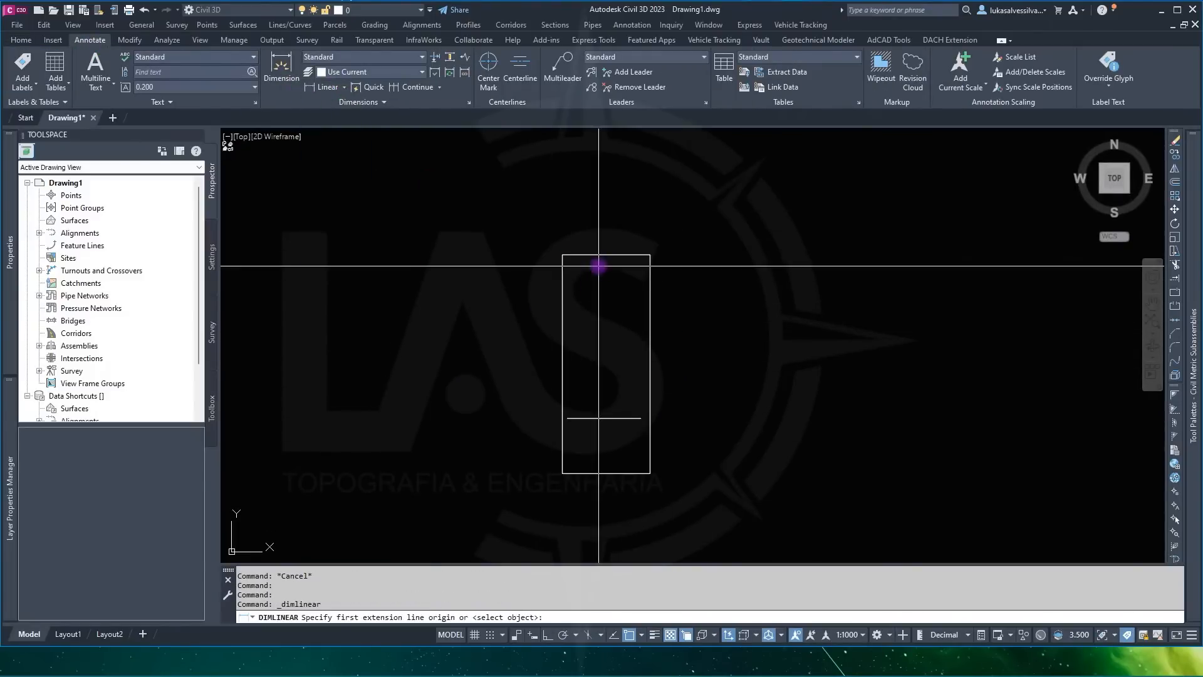
pyautogui.click(562, 255)
pyautogui.click(640, 254)
pyautogui.scroll(5, 611, 251)
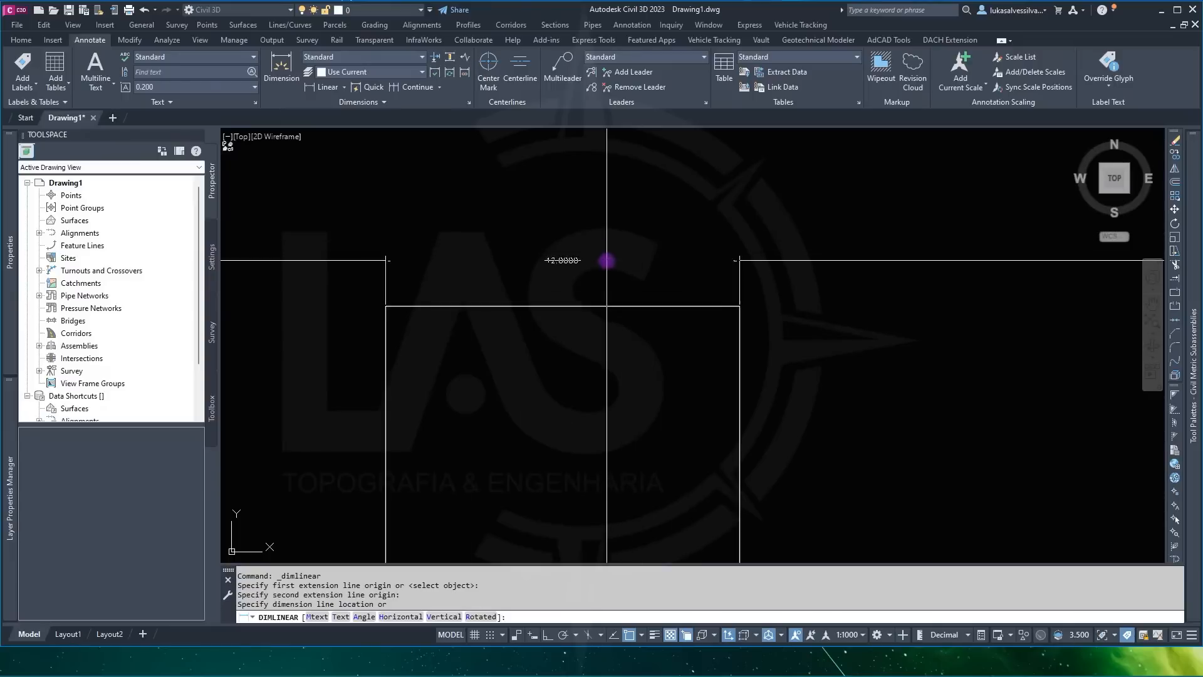
pyautogui.click(558, 275)
pyautogui.scroll(-2, 575, 307)
# Step: Add a linear dimension along the long vertical side of the rectangle
pyautogui.press('Return')
pyautogui.click(741, 319)
pyautogui.scroll(-4, 782, 454)
pyautogui.moveTo(782, 454); pyautogui.dragTo(725, 212, button='middle')
pyautogui.scroll(-4, 725, 211)
pyautogui.scroll(2, 718, 361)
pyautogui.click(720, 306)
pyautogui.scroll(8, 723, 188)
pyautogui.click(737, 226)
pyautogui.press('Escape')
pyautogui.scroll(-10, 818, 320)
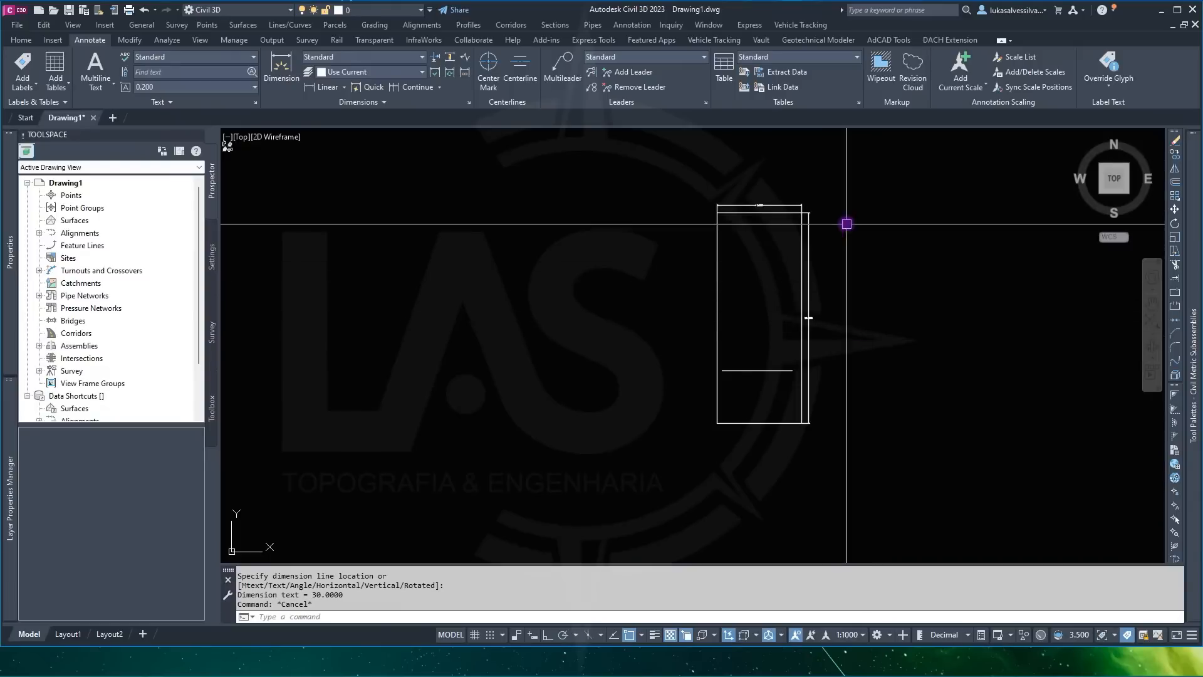
# Step: Erase the dimensioned rectangle together with its two linear dimensions, keeping the polyline
pyautogui.scroll(2, 829, 218)
pyautogui.click(844, 188)
pyautogui.click(650, 252)
pyautogui.press('Delete')
pyautogui.scroll(-2, 741, 415)
pyautogui.moveTo(741, 418); pyautogui.dragTo(684, 258, button='middle')
pyautogui.scroll(4, 630, 351)
pyautogui.moveTo(685, 197); pyautogui.dragTo(617, 267, button='middle')
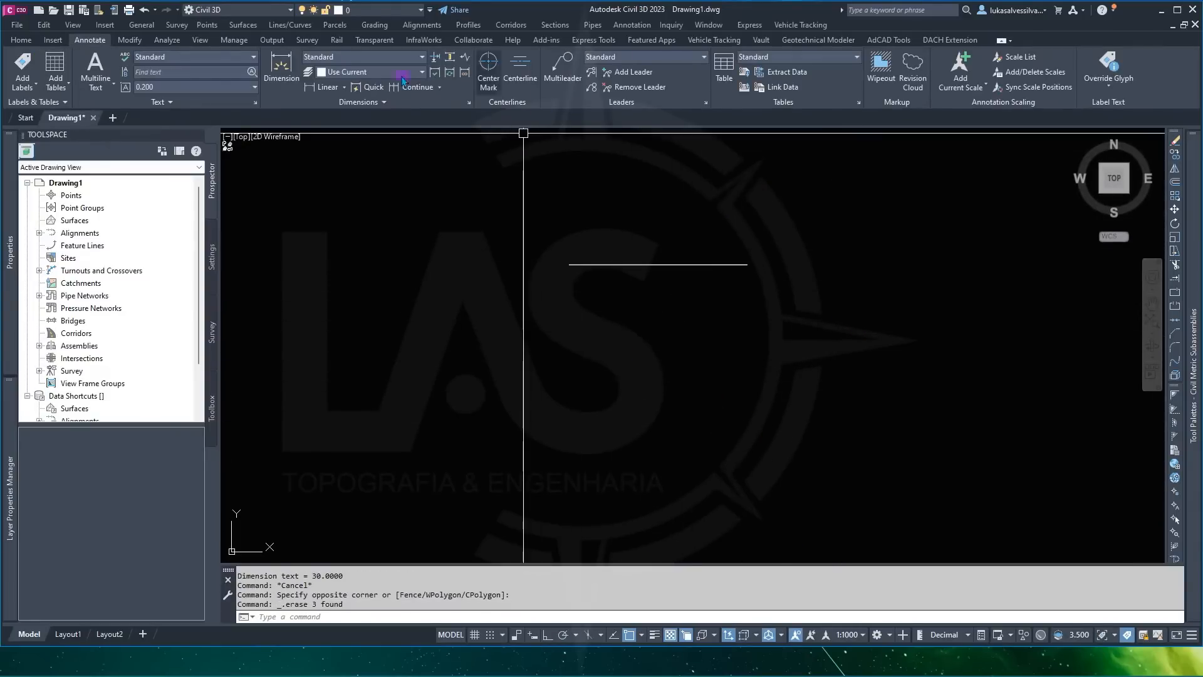
# Step: Draw a rectangle by area below the polyline, with an area of 1000 calculated from a width of 1
pyautogui.click(21, 39)
pyautogui.click(582, 73)
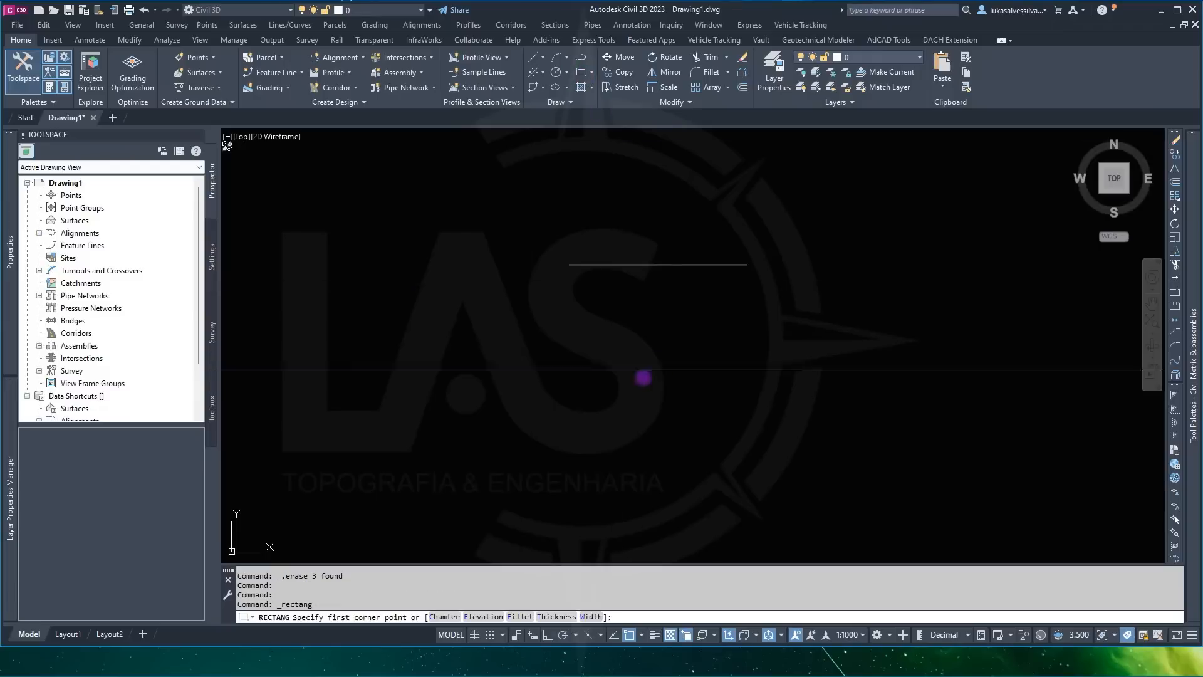
pyautogui.moveTo(572, 345); pyautogui.dragTo(535, 392, button='middle')
pyautogui.click(522, 333)
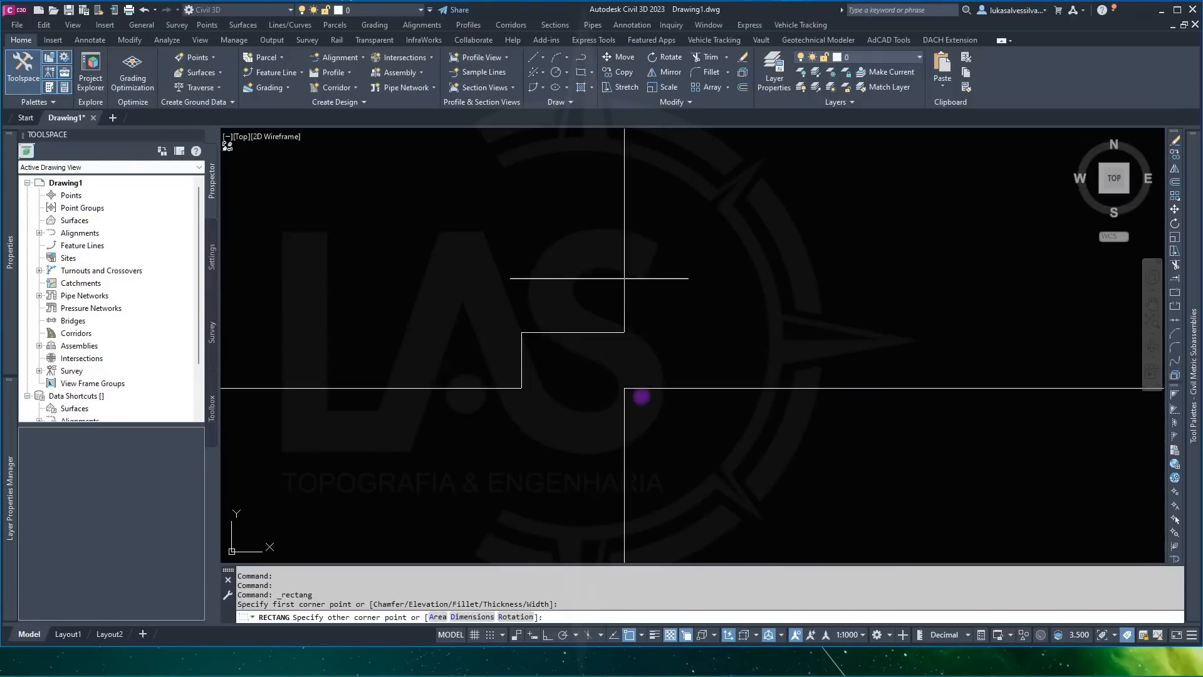
pyautogui.write('a')
pyautogui.press('Return')
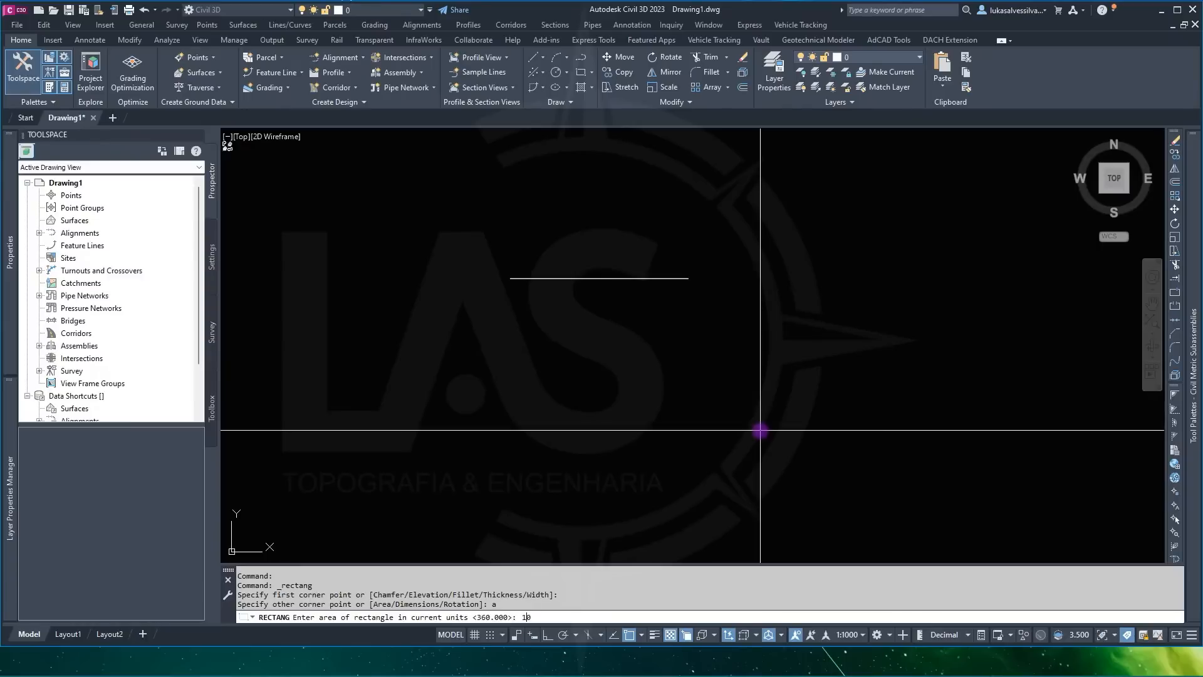
pyautogui.press('Return')
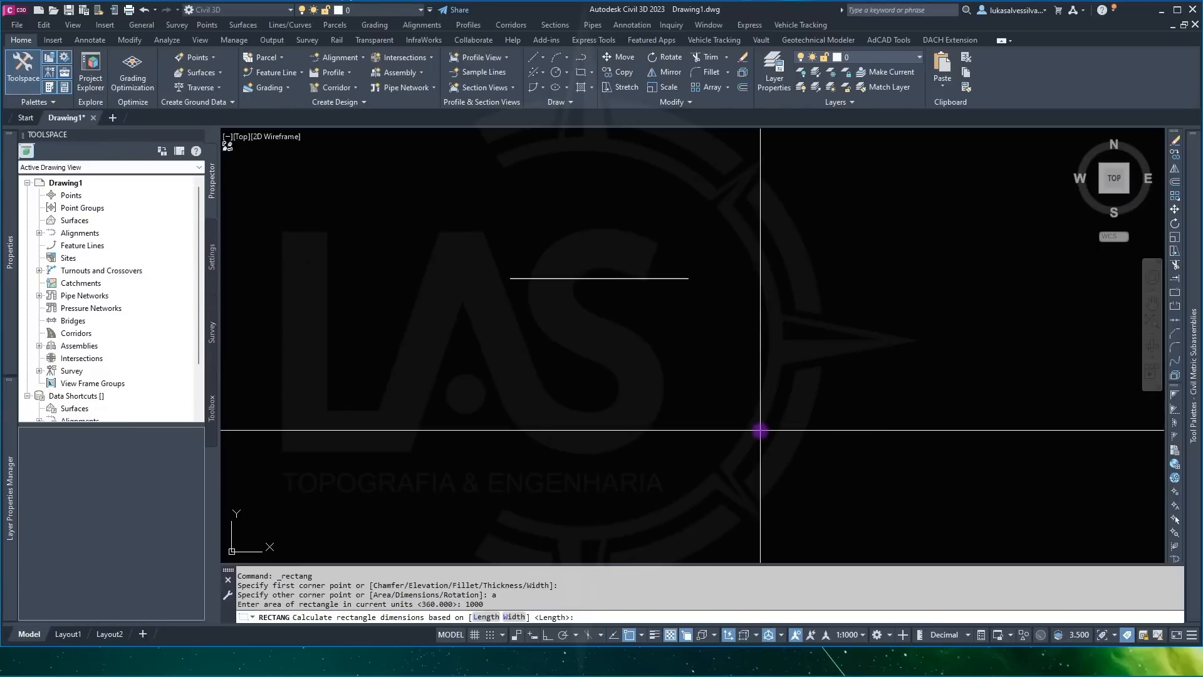
pyautogui.click(514, 617)
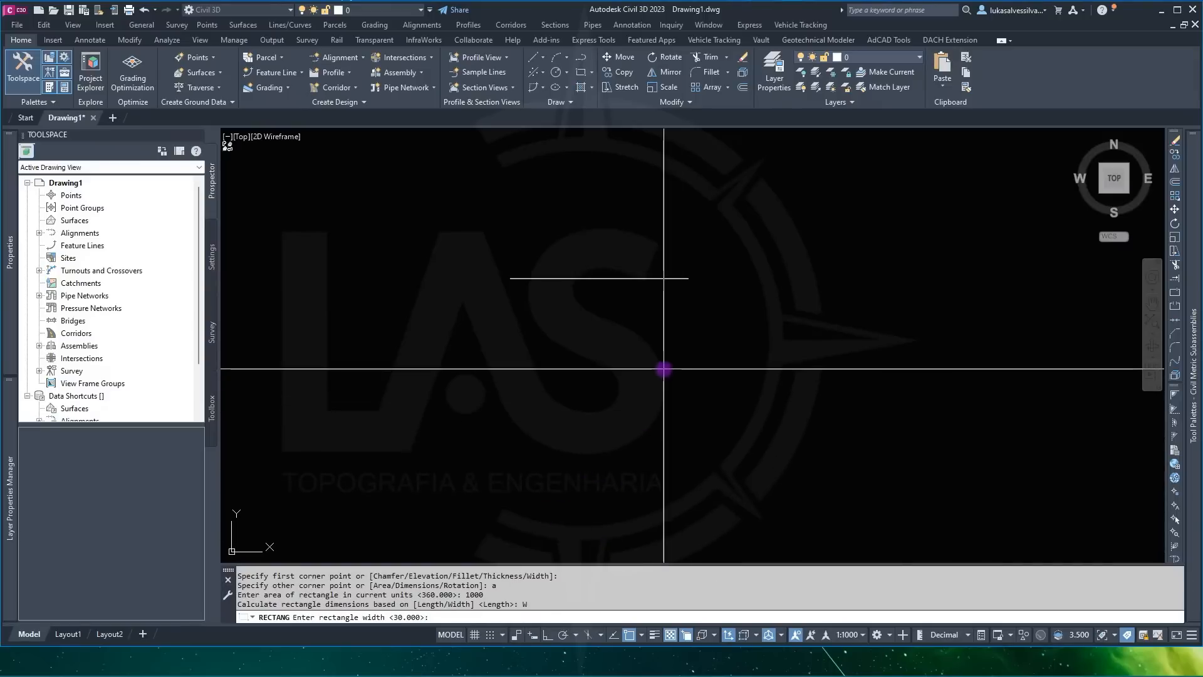
pyautogui.write('1')
pyautogui.press('Return')
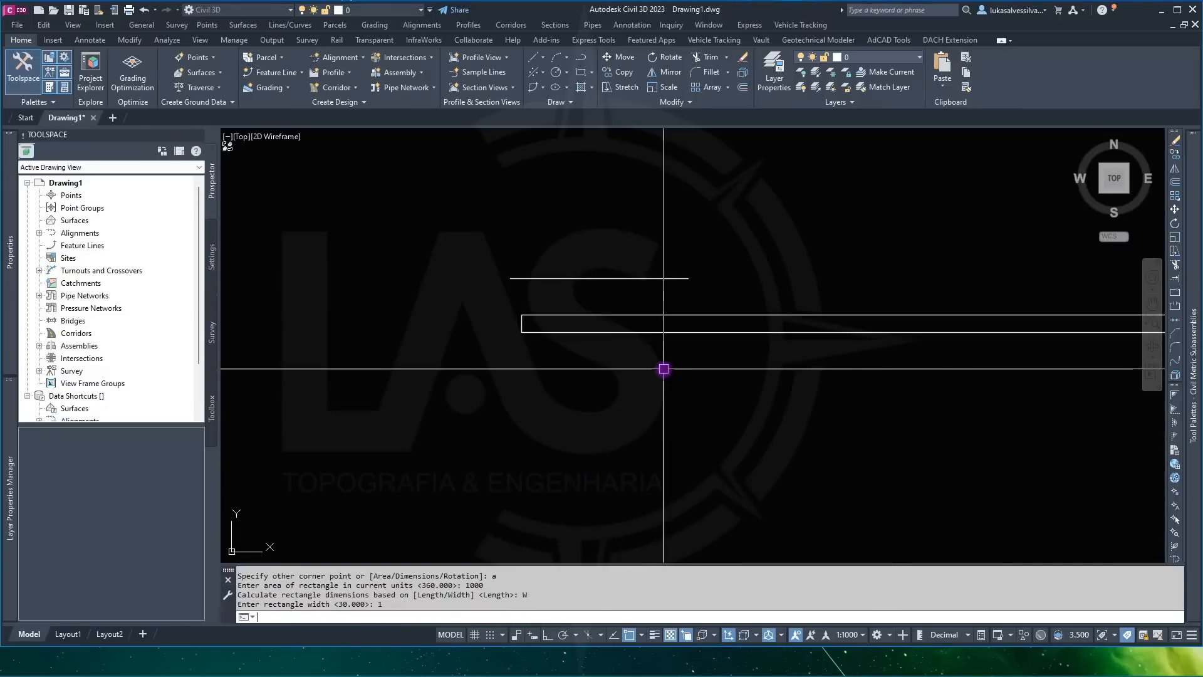
pyautogui.scroll(8, 578, 317)
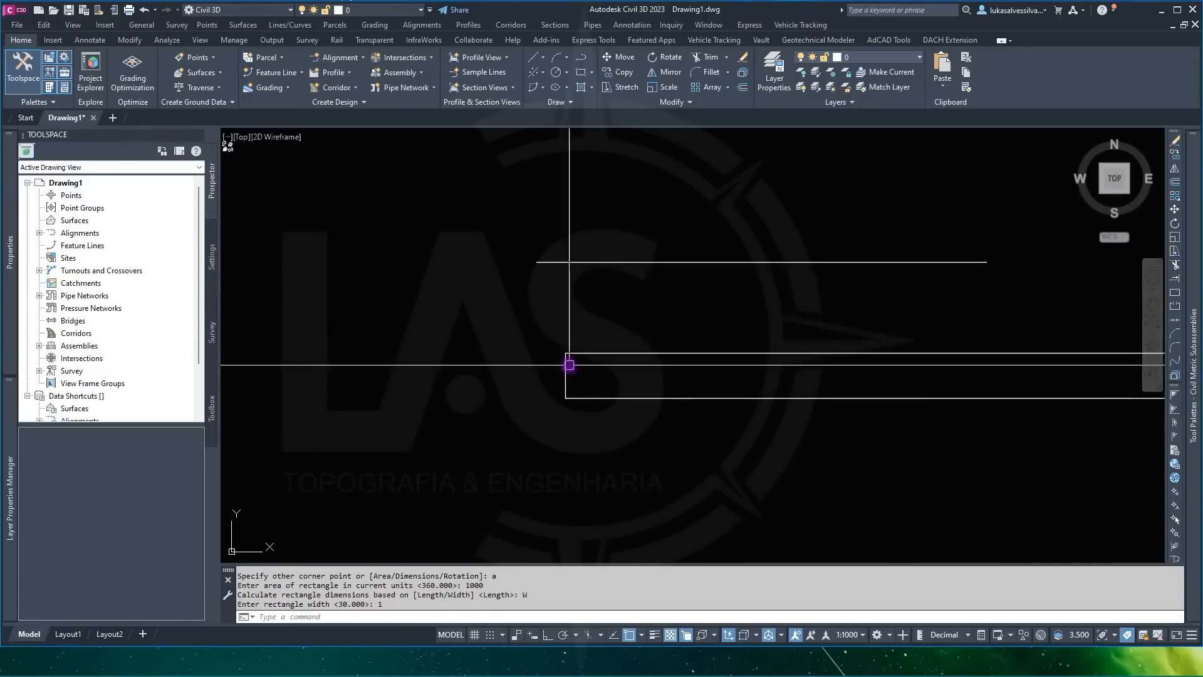
pyautogui.scroll(-5, 565, 376)
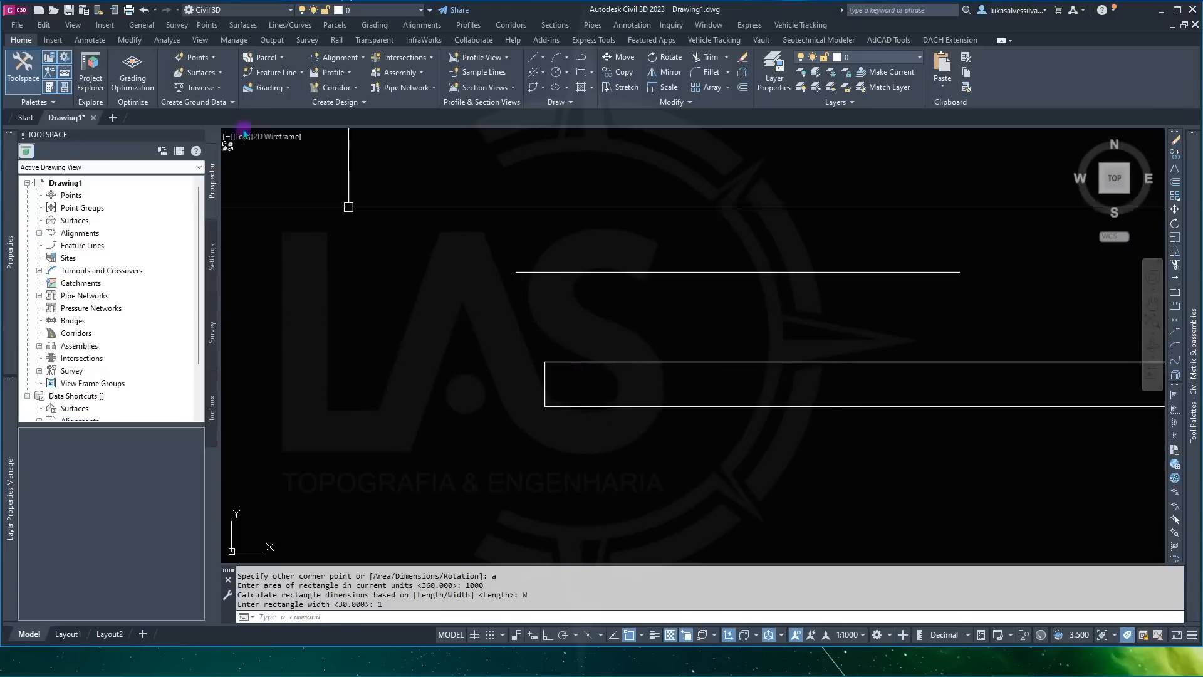
# Step: Try a linear dimension on the short vertical side of the long, narrow rectangle without placing it
pyautogui.click(90, 39)
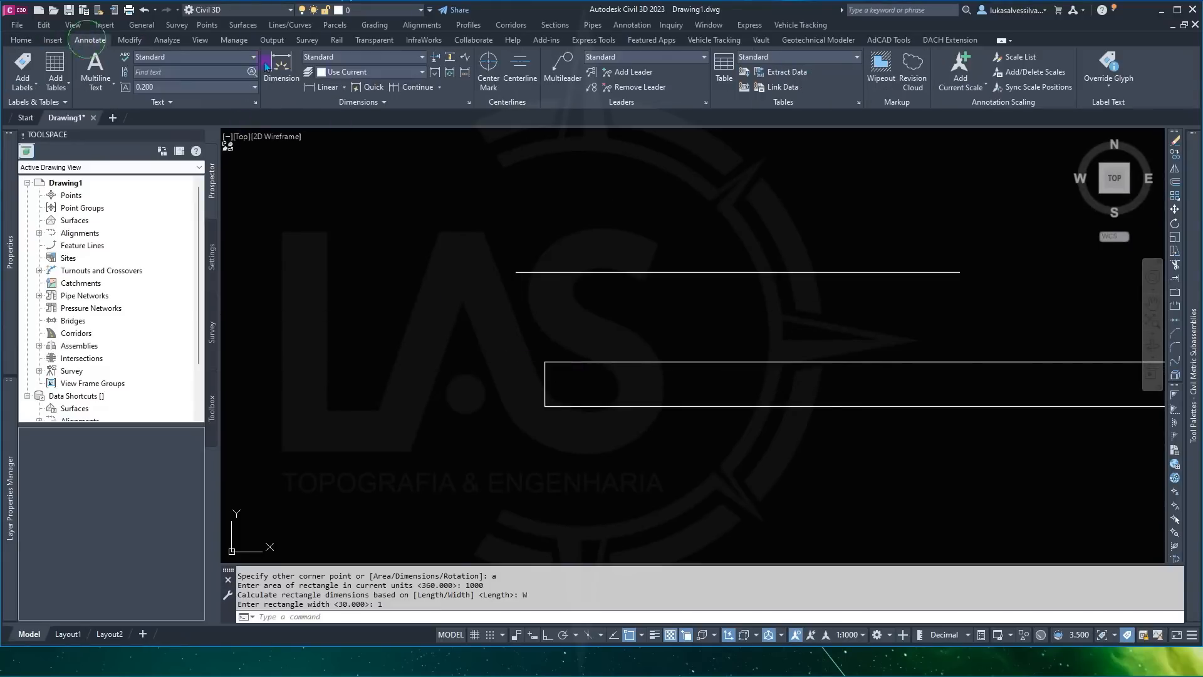
pyautogui.click(326, 87)
pyautogui.scroll(4, 570, 341)
pyautogui.click(501, 398)
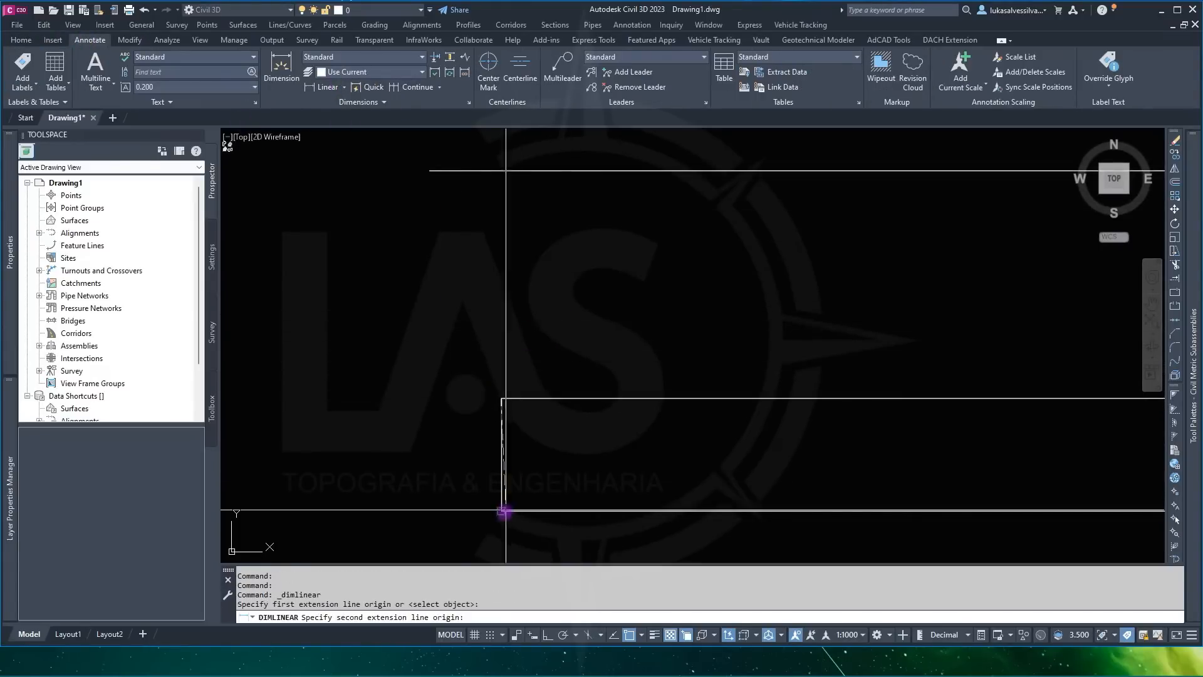
pyautogui.click(501, 511)
pyautogui.press('Escape')
# Step: Erase the long, narrow rectangle below the polyline
pyautogui.scroll(-4, 529, 418)
pyautogui.click(580, 413)
pyautogui.click(510, 403)
pyautogui.click(530, 435)
pyautogui.click(542, 442)
pyautogui.press('Delete')
pyautogui.scroll(-2, 587, 422)
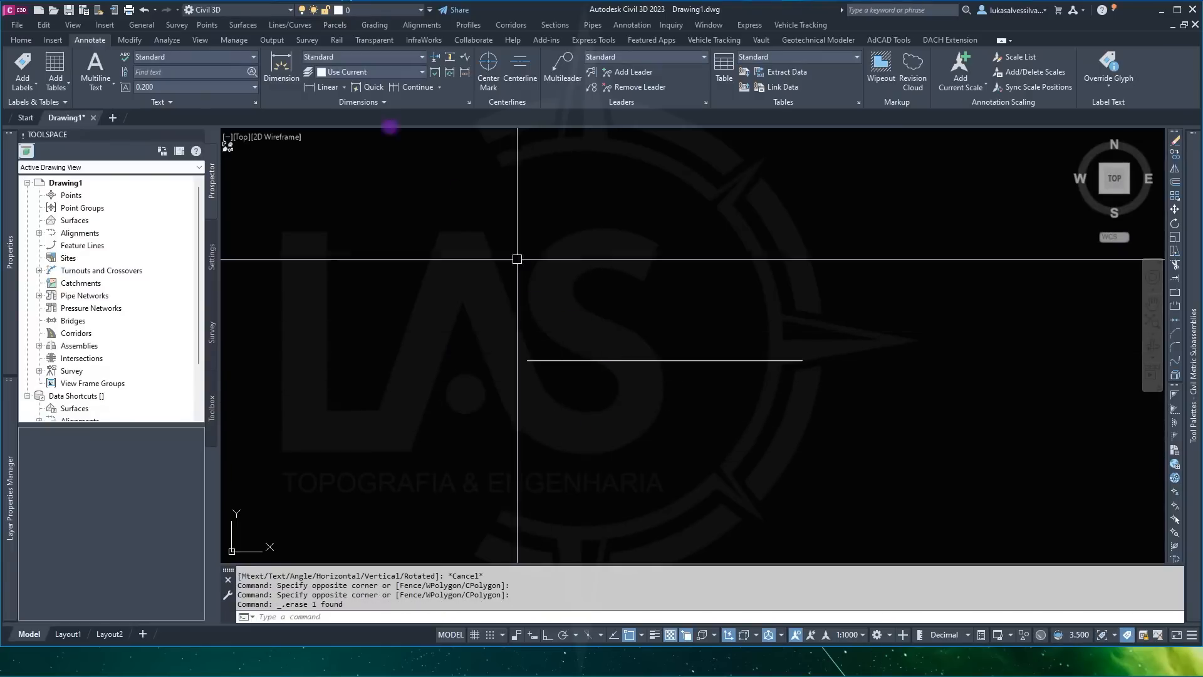
# Step: Draw a rectangle by area starting below the polyline, with an area of 1000 calculated from a width of 20
pyautogui.click(22, 41)
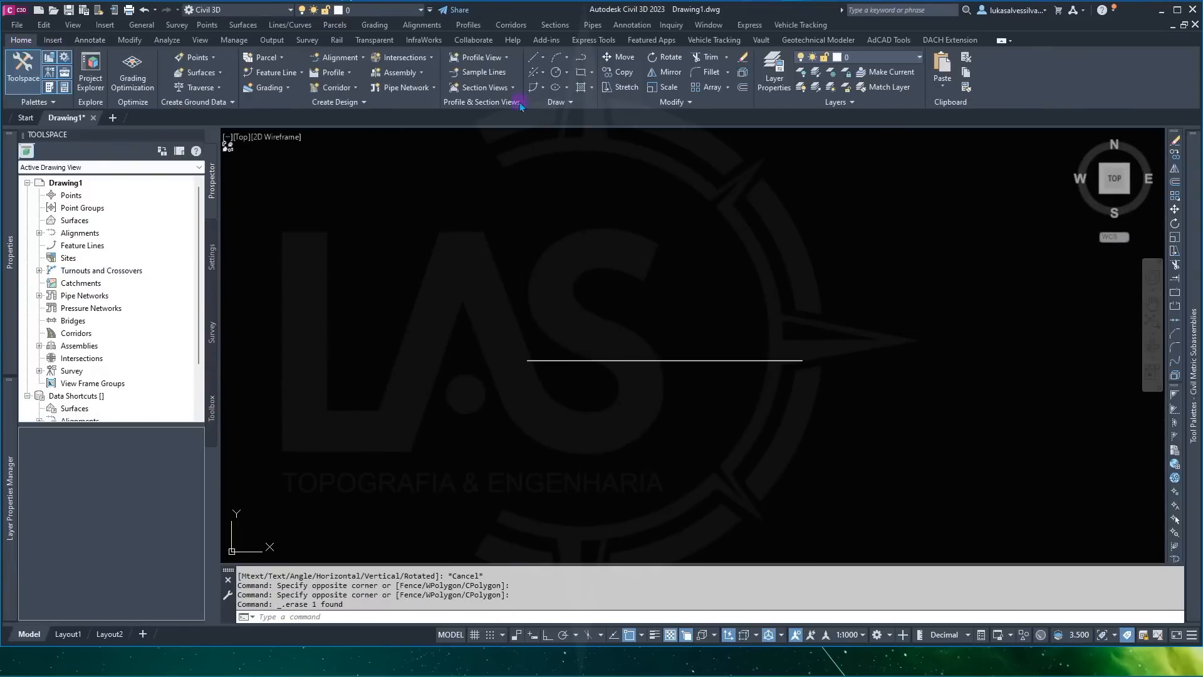
pyautogui.click(583, 74)
pyautogui.moveTo(550, 333); pyautogui.dragTo(536, 225, button='middle')
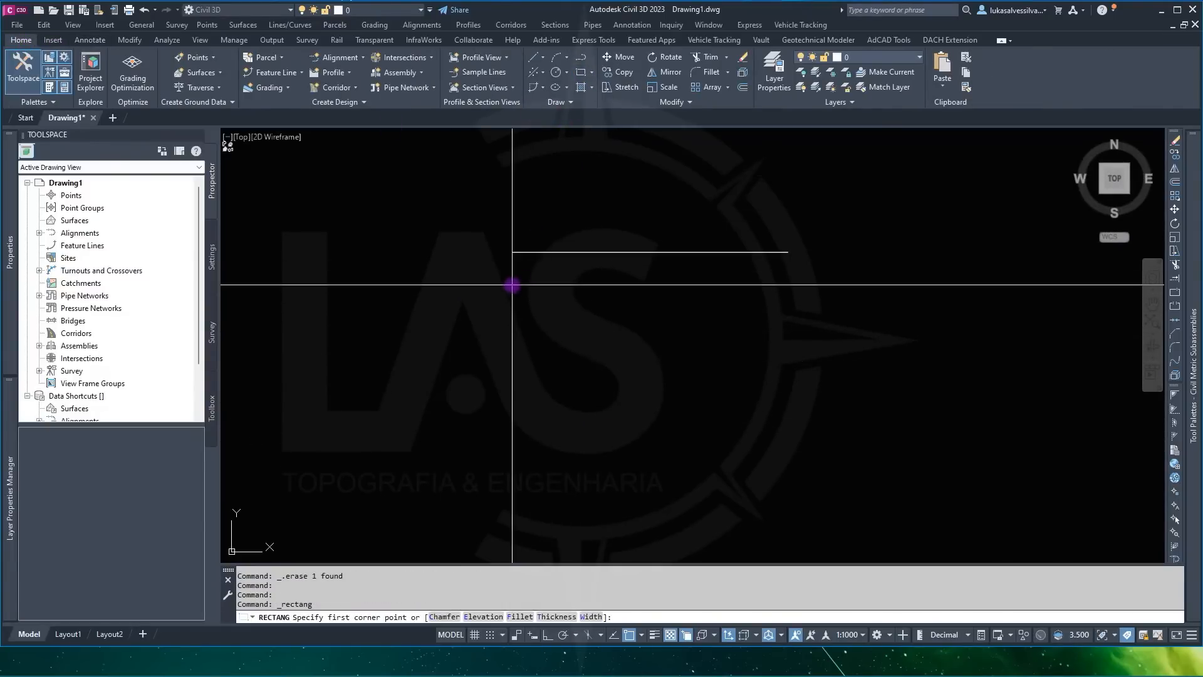
pyautogui.click(512, 285)
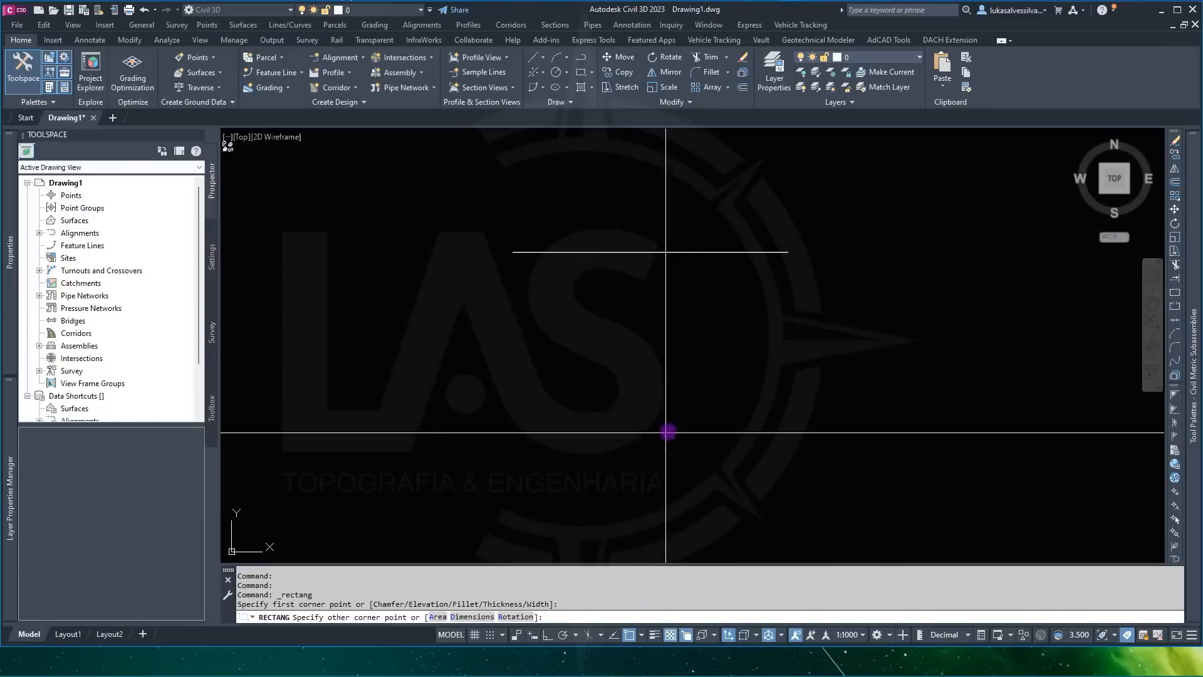
pyautogui.write('a')
pyautogui.press('Return')
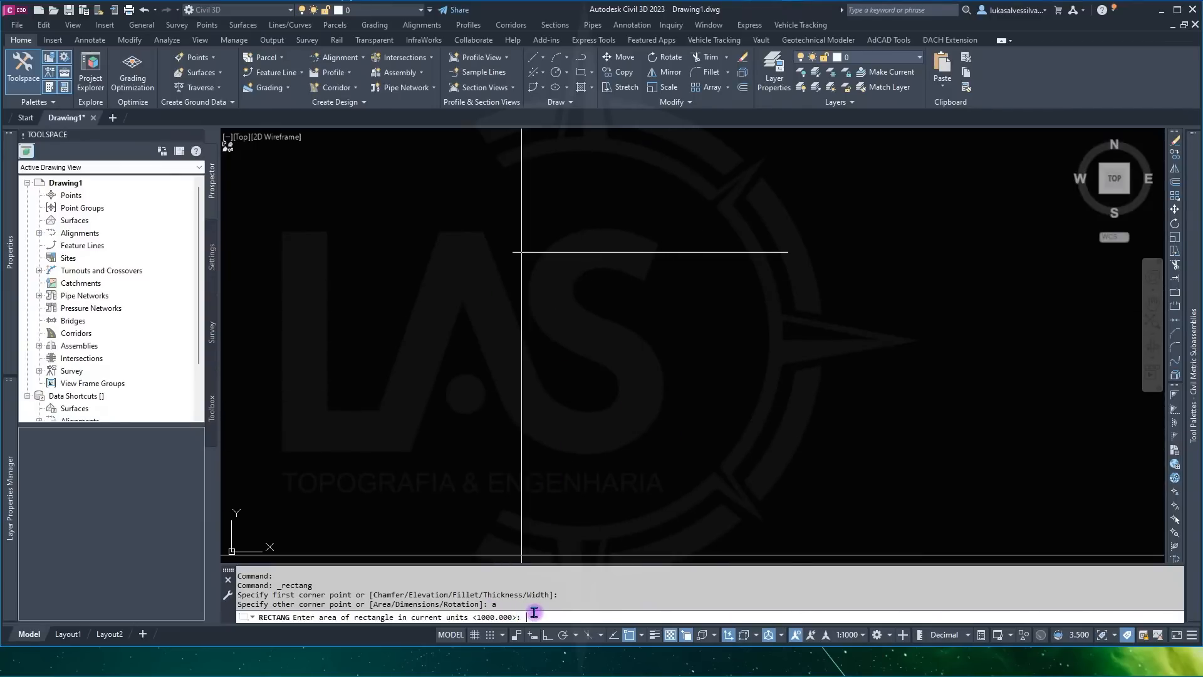
pyautogui.write('1000')
pyautogui.press('Return')
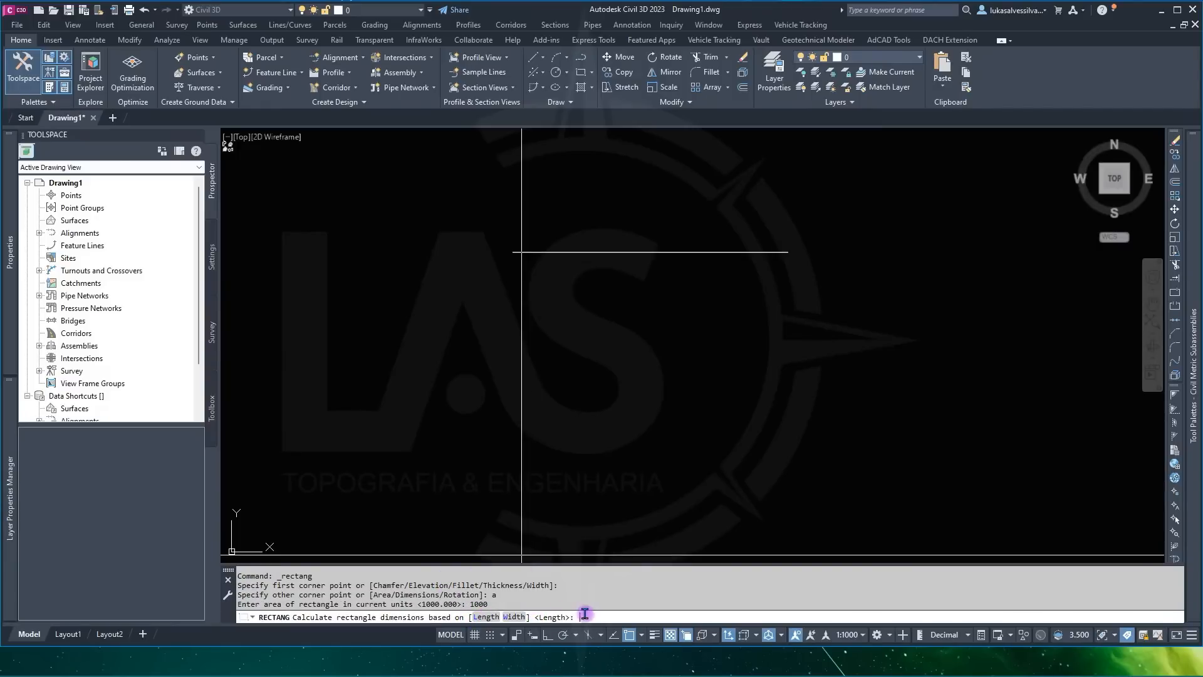
pyautogui.click(515, 617)
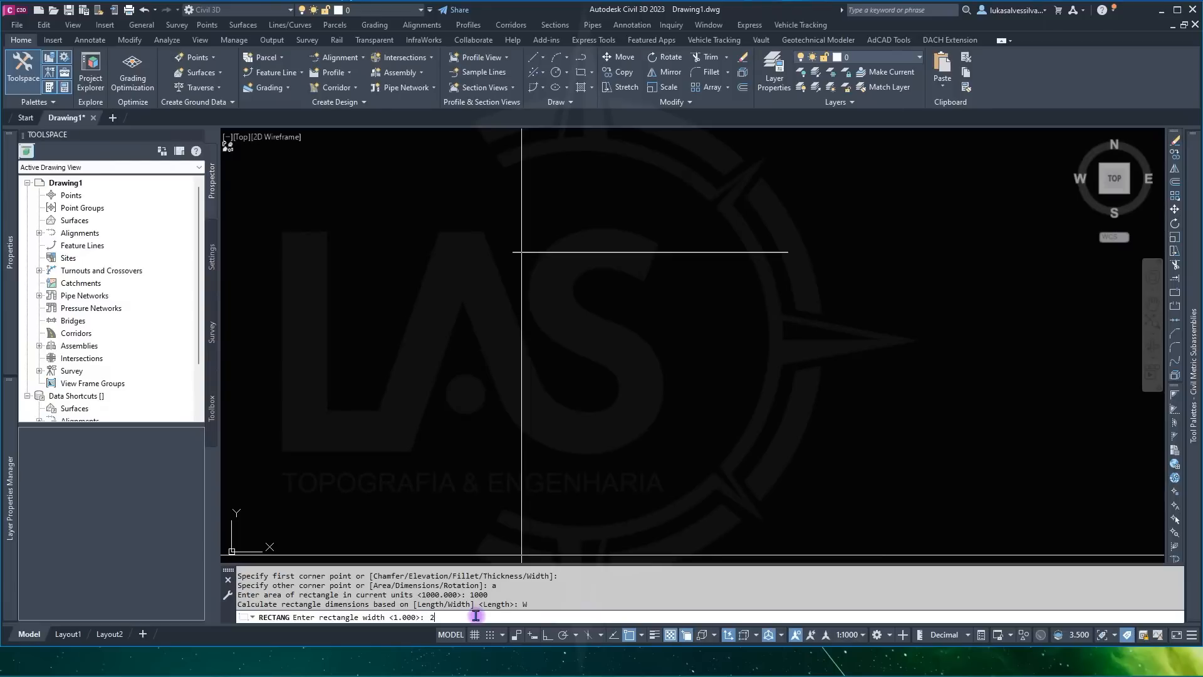
pyautogui.press('Return')
pyautogui.scroll(-5, 591, 255)
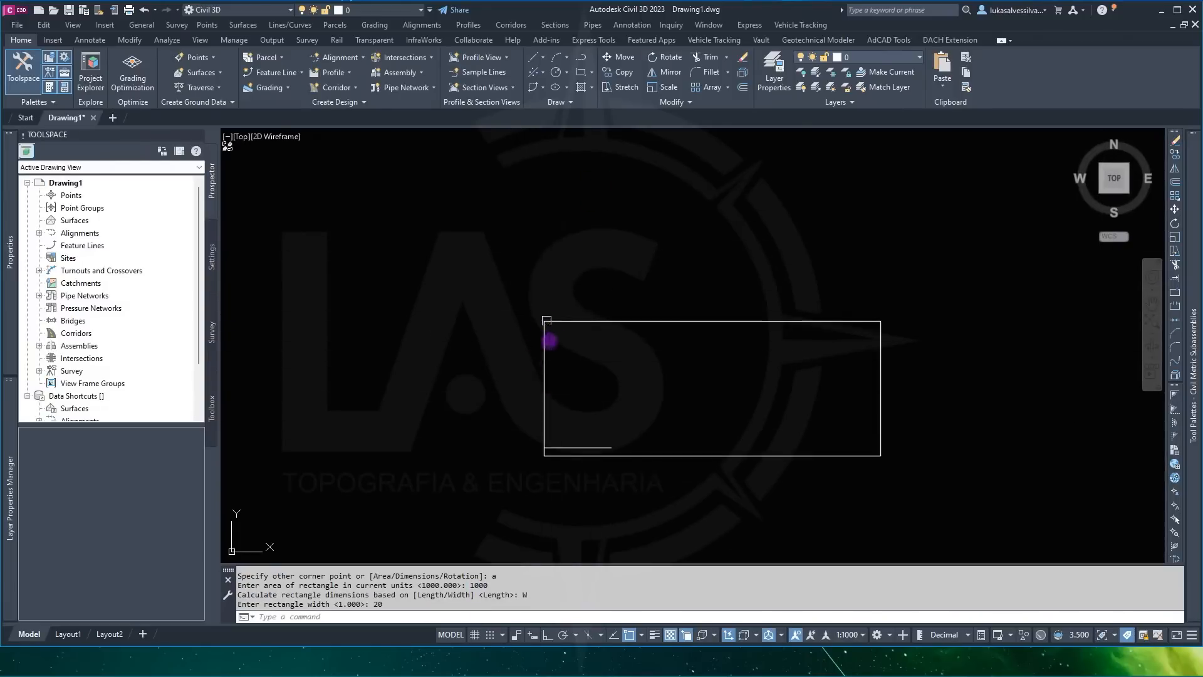
# Step: Add a linear dimension above the upper long side of the rectangle
pyautogui.click(91, 40)
pyautogui.click(327, 87)
pyautogui.click(544, 321)
pyautogui.click(883, 323)
pyautogui.scroll(6, 722, 323)
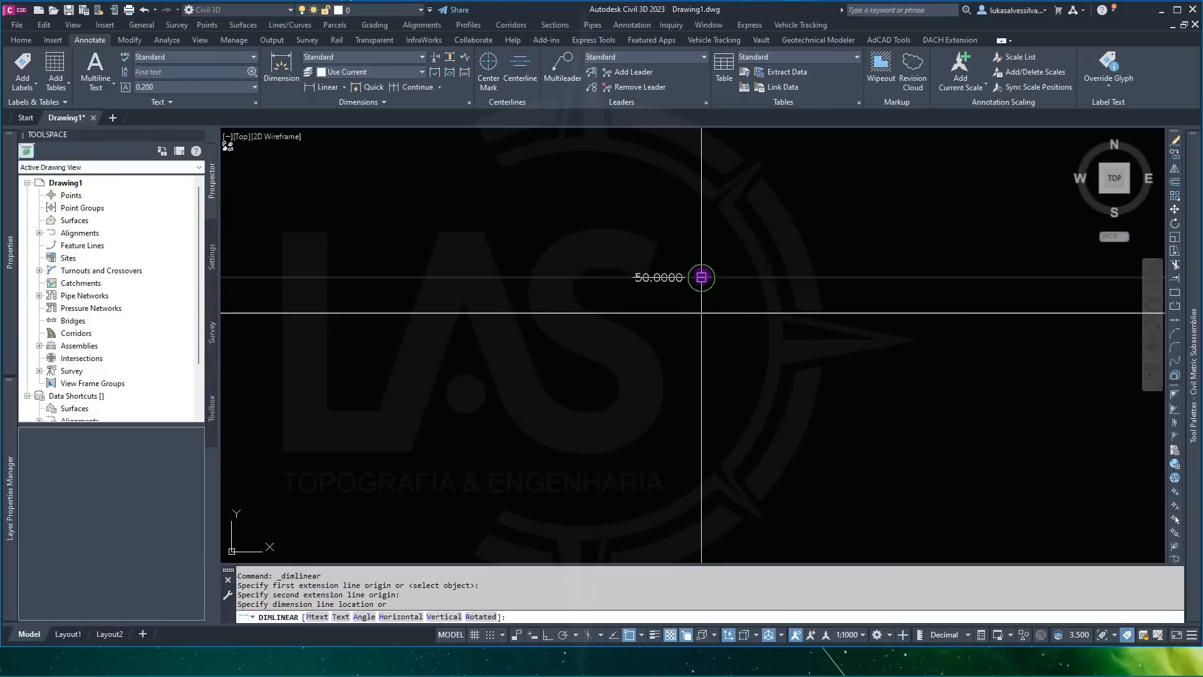
pyautogui.click(702, 276)
# Step: Erase the rectangle together with its linear dimension, keeping the polyline
pyautogui.scroll(-4, 639, 296)
pyautogui.scroll(-3, 541, 263)
pyautogui.click(623, 177)
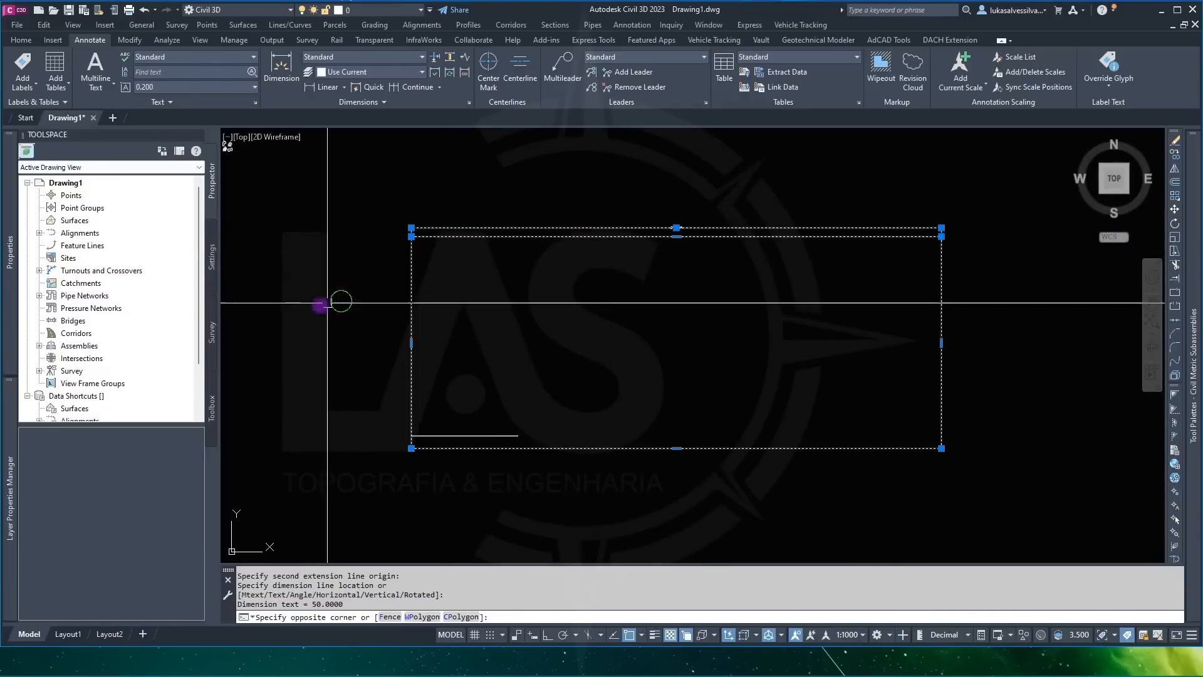
pyautogui.click(322, 299)
pyautogui.scroll(5, 645, 276)
pyautogui.press('Delete')
pyautogui.scroll(-2, 666, 366)
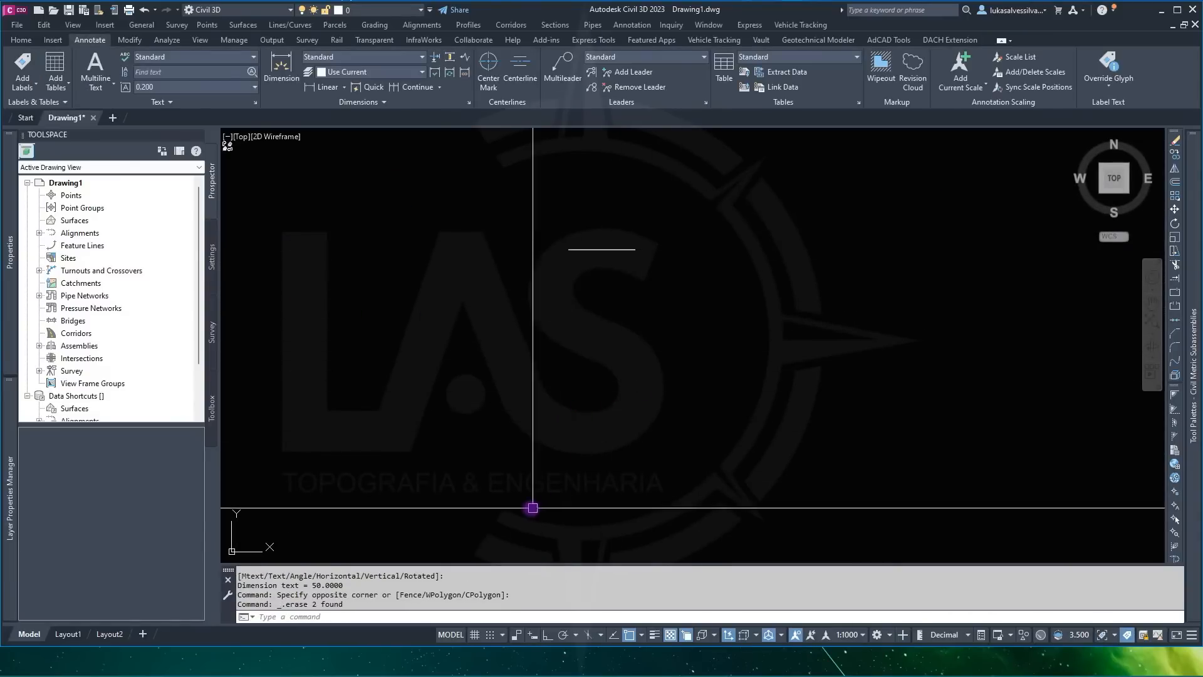
# Step: Draw a rectangle by area below the polyline, with an area of 360 calculated from a width of 12
pyautogui.click(14, 42)
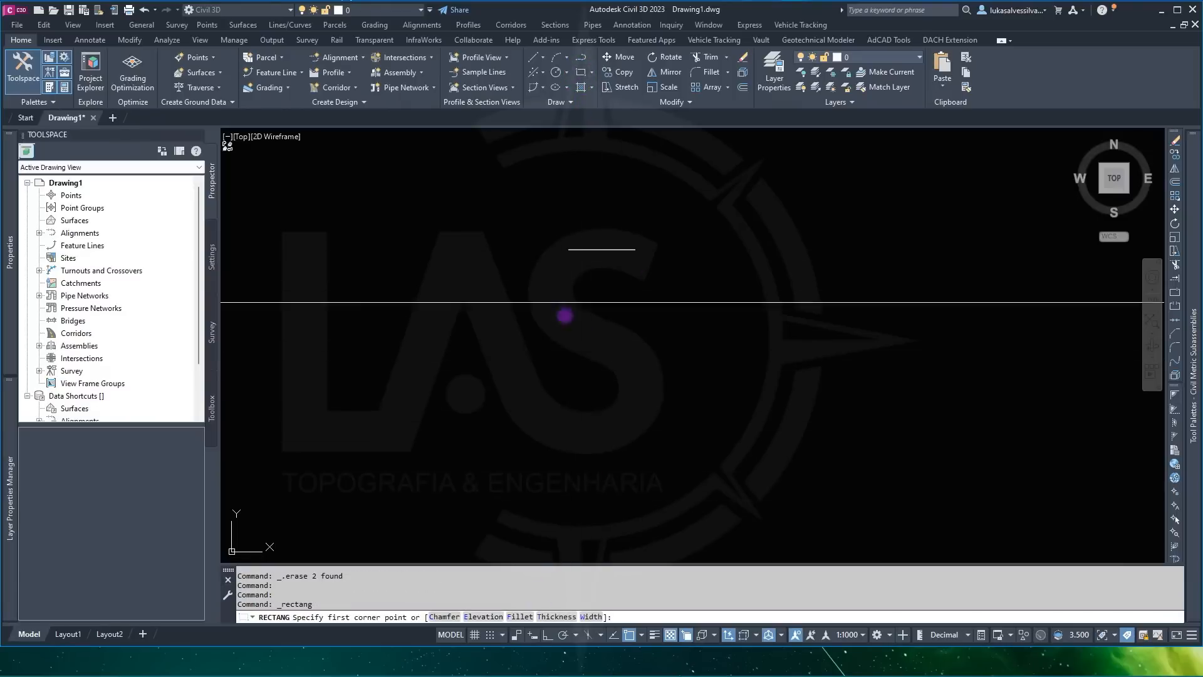
pyautogui.click(551, 360)
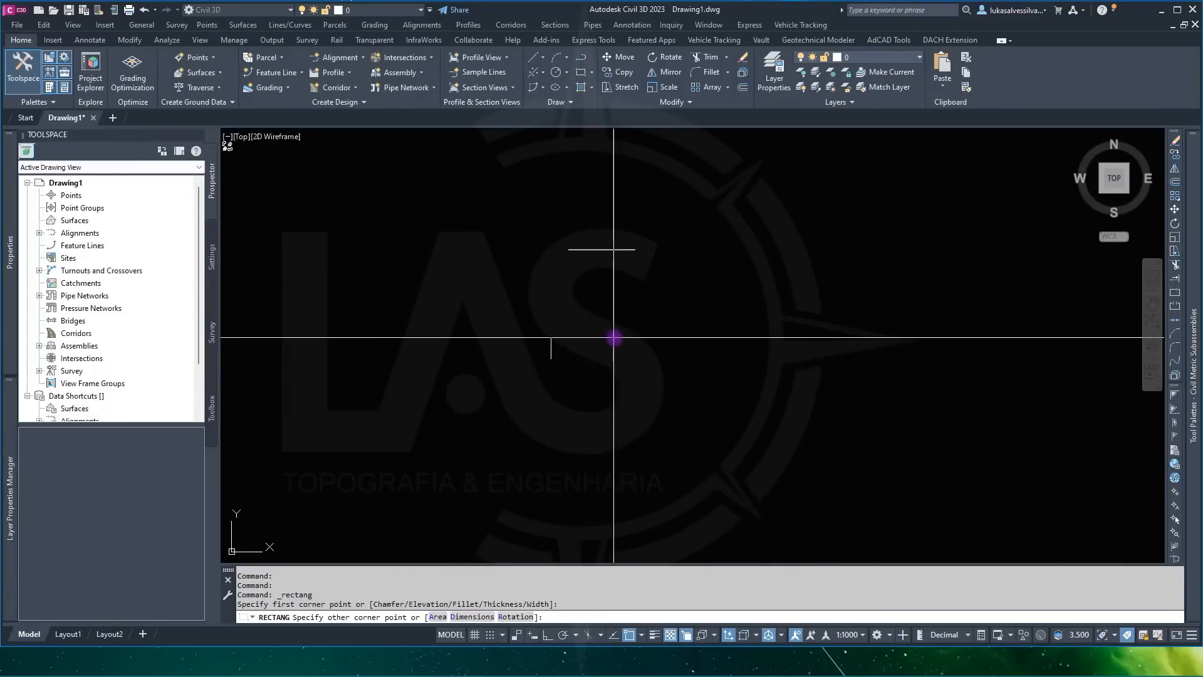
pyautogui.write('a')
pyautogui.press('Return')
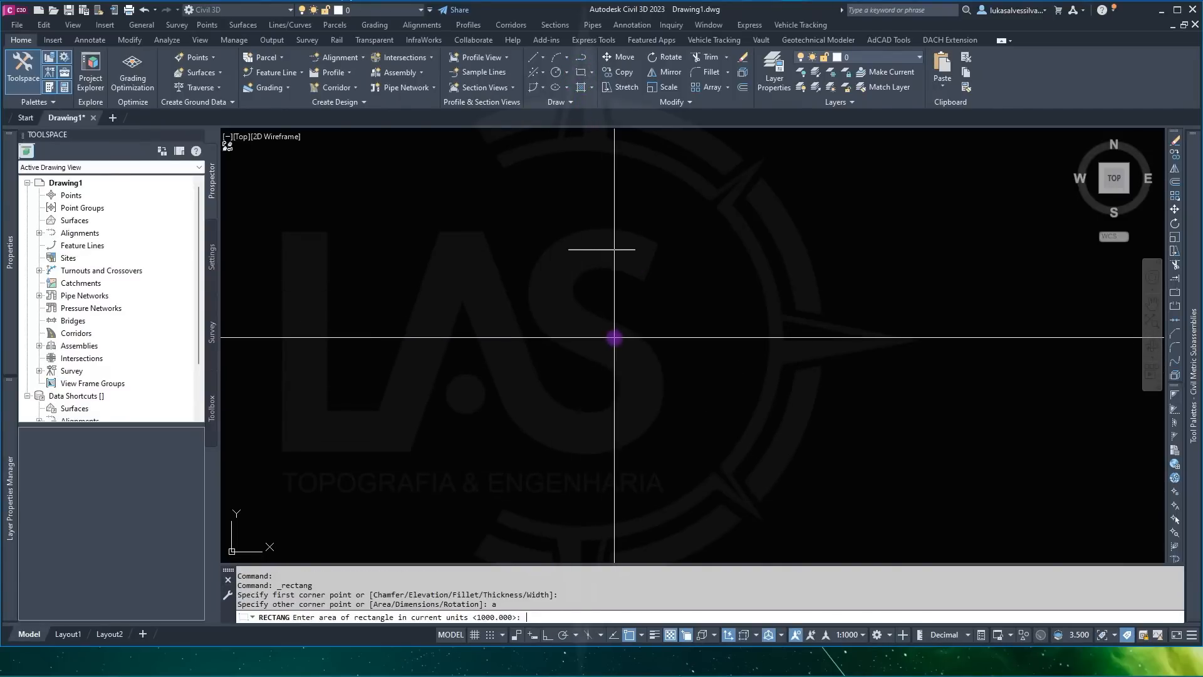
pyautogui.write('360')
pyautogui.press('Return')
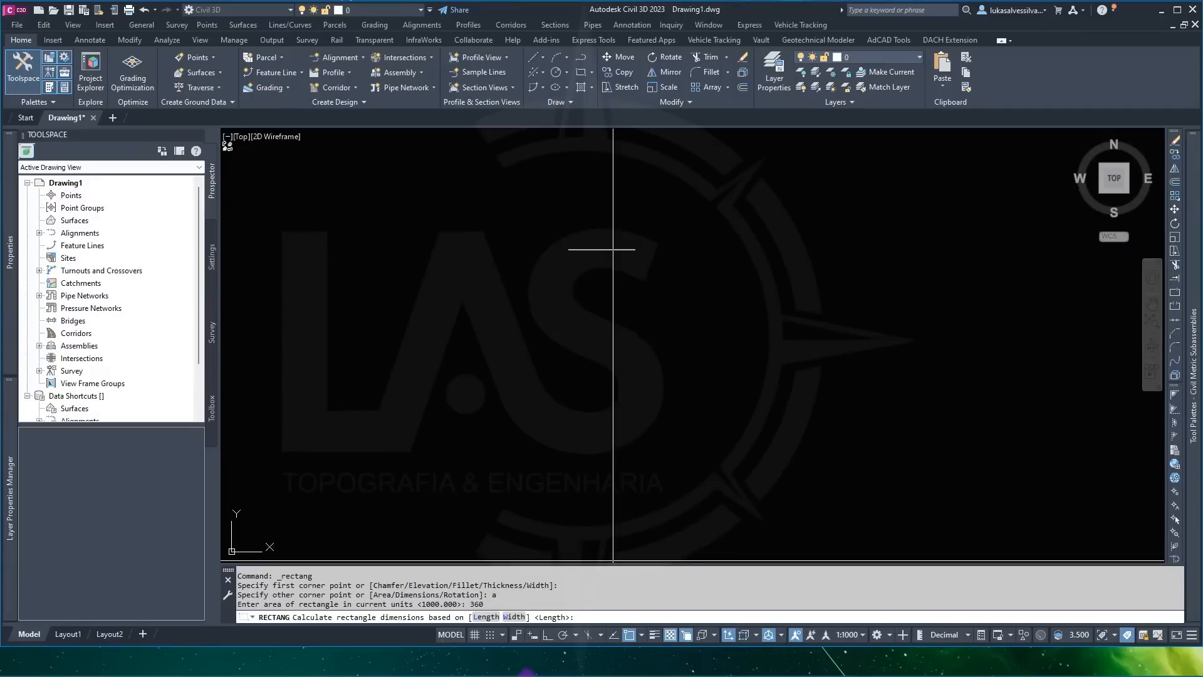
pyautogui.click(514, 617)
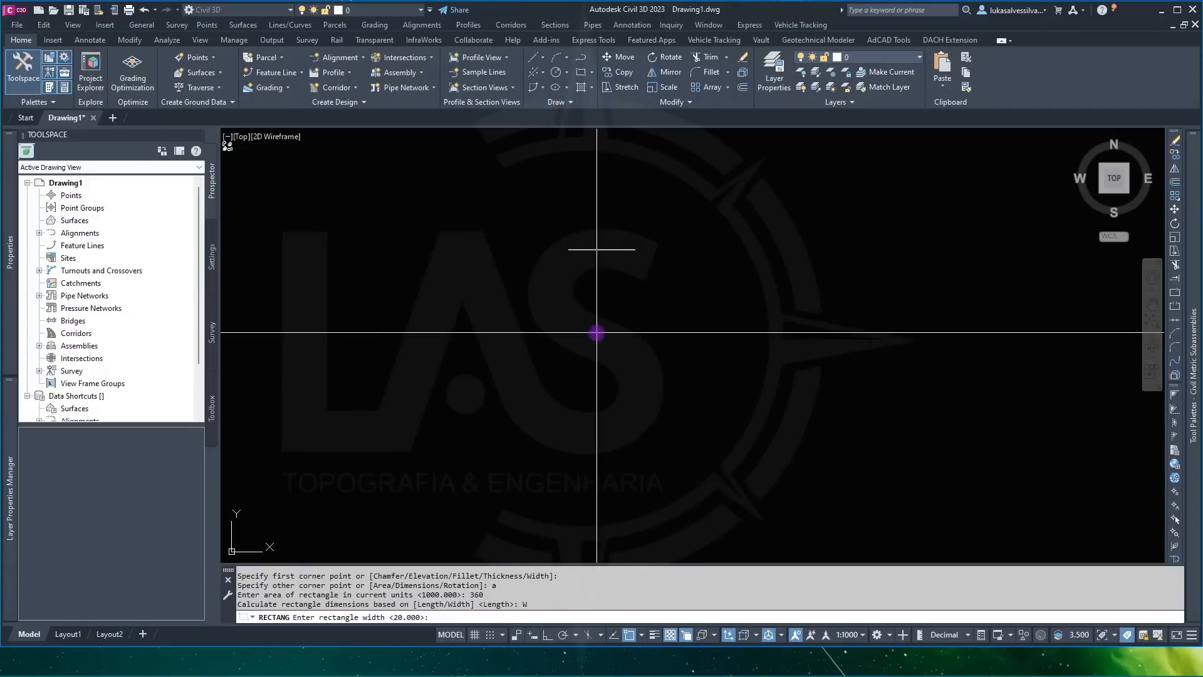
pyautogui.write('12')
pyautogui.press('Return')
pyautogui.scroll(2, 587, 283)
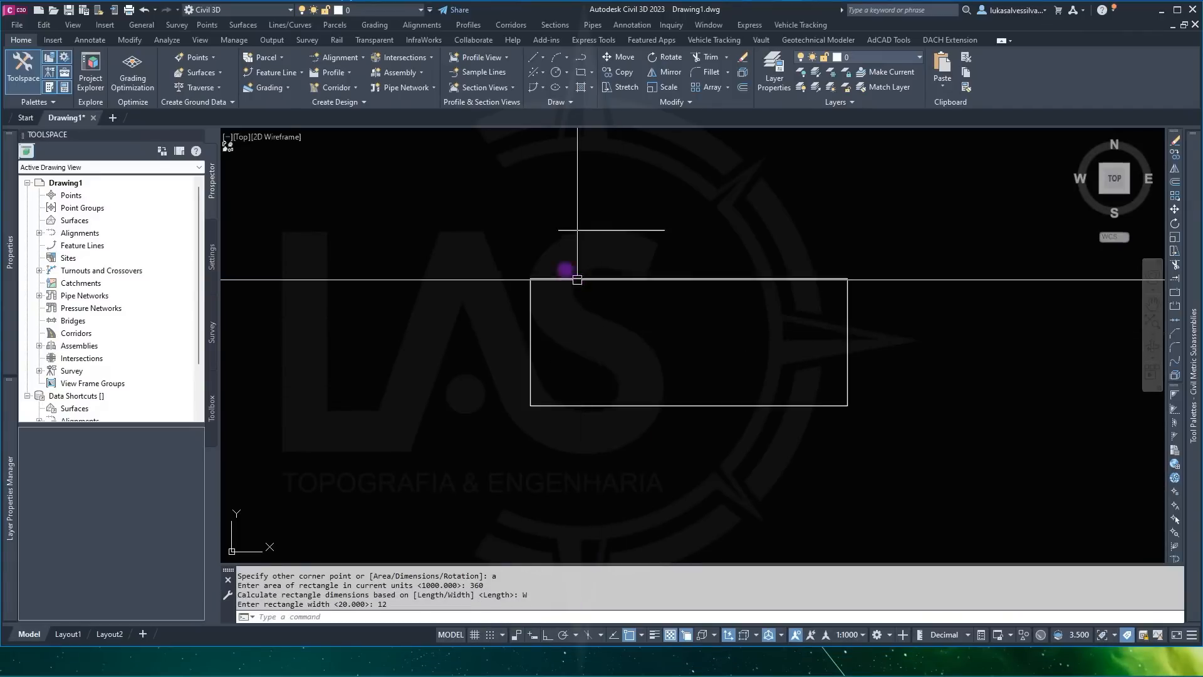
# Step: Erase the rectangle of area 360 below the polyline
pyautogui.click(881, 261)
pyautogui.click(809, 328)
pyautogui.moveTo(908, 329); pyautogui.dragTo(833, 370, button='middle')
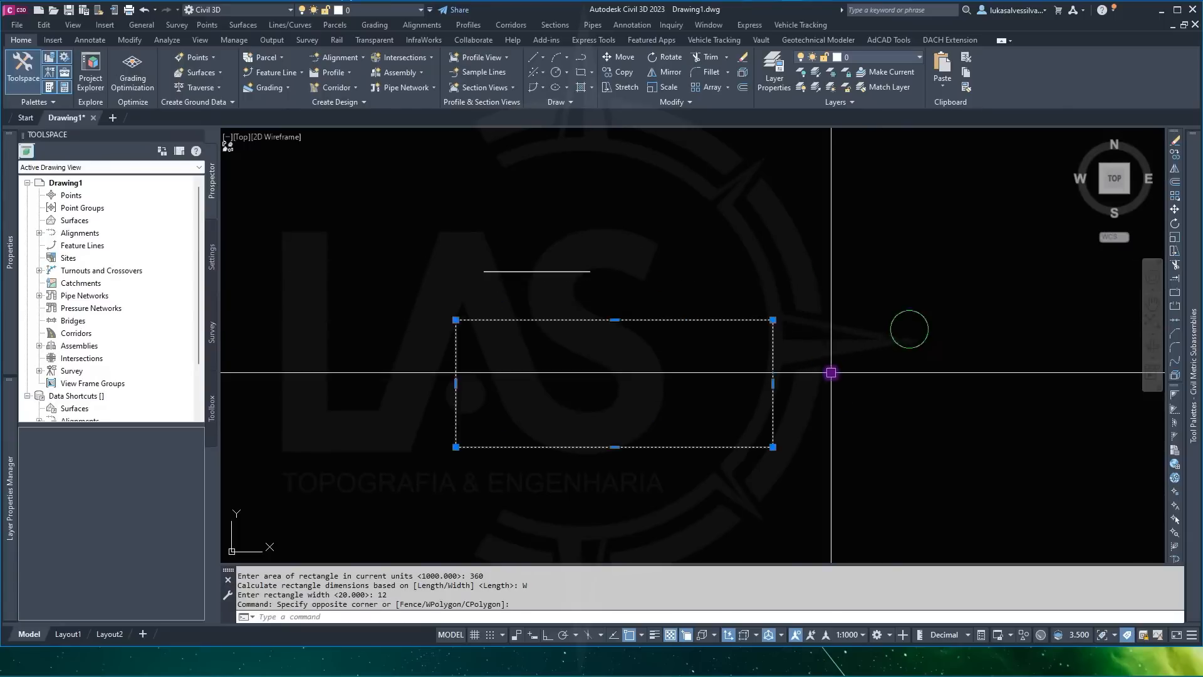
pyautogui.press('Delete')
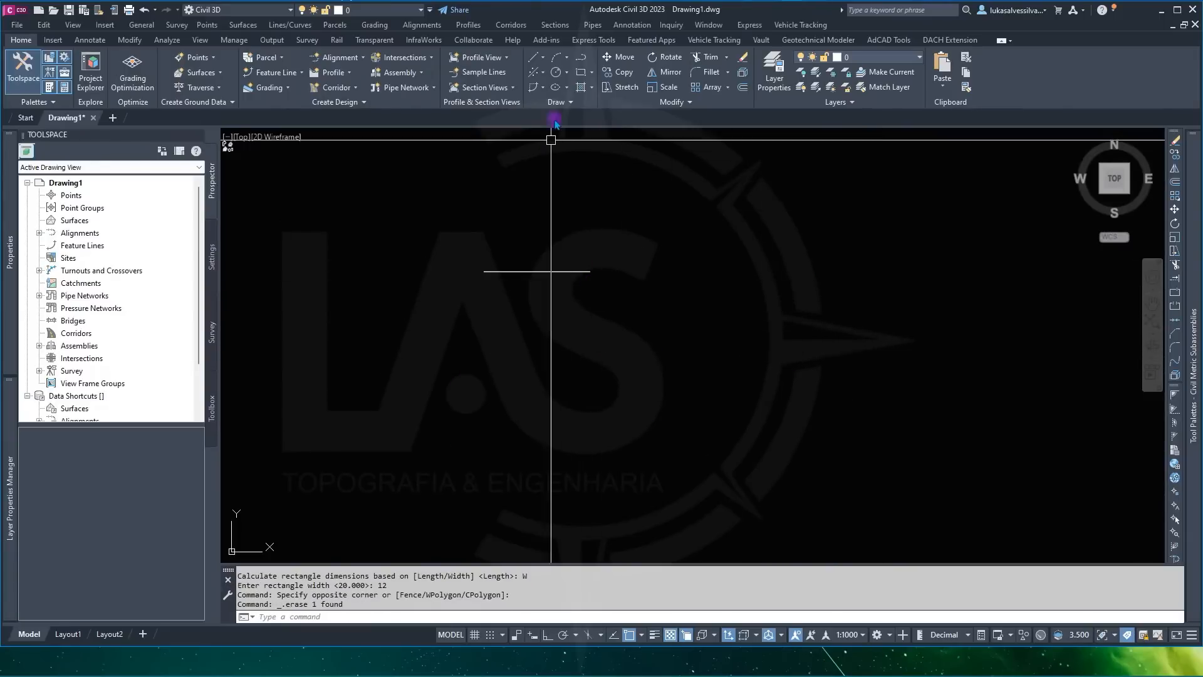
# Step: Draw a rectangle by dimensions from a corner below the polyline, with length 12 and width 30, extending upward
pyautogui.click(580, 74)
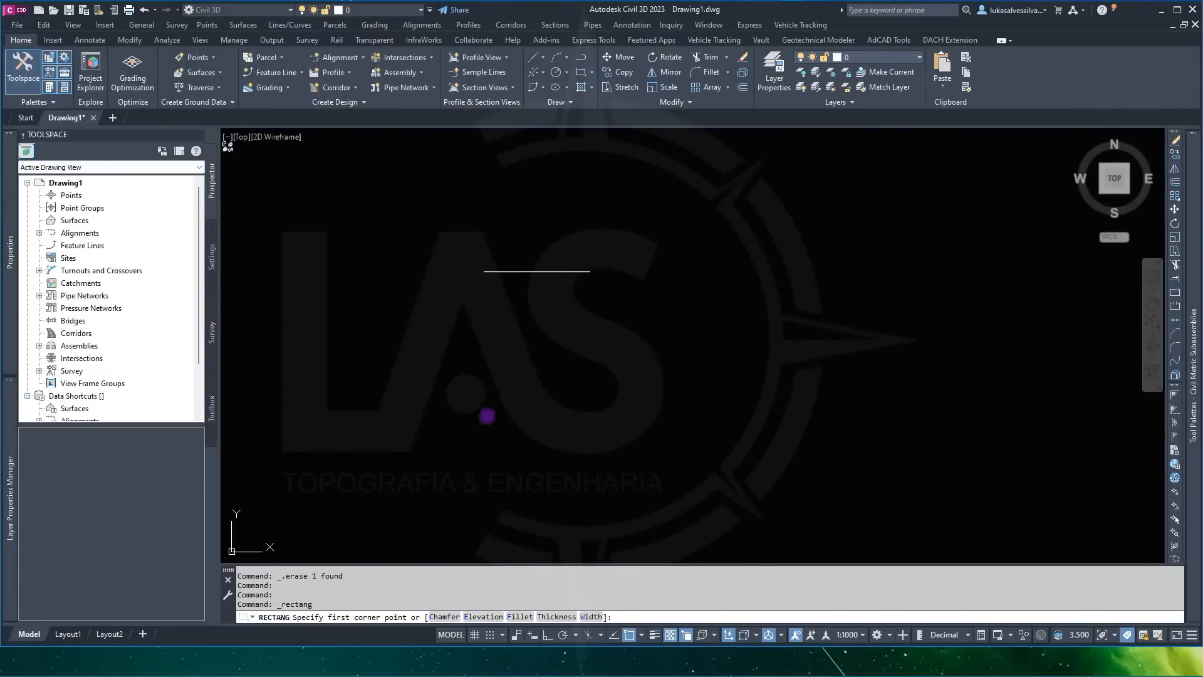
pyautogui.click(464, 428)
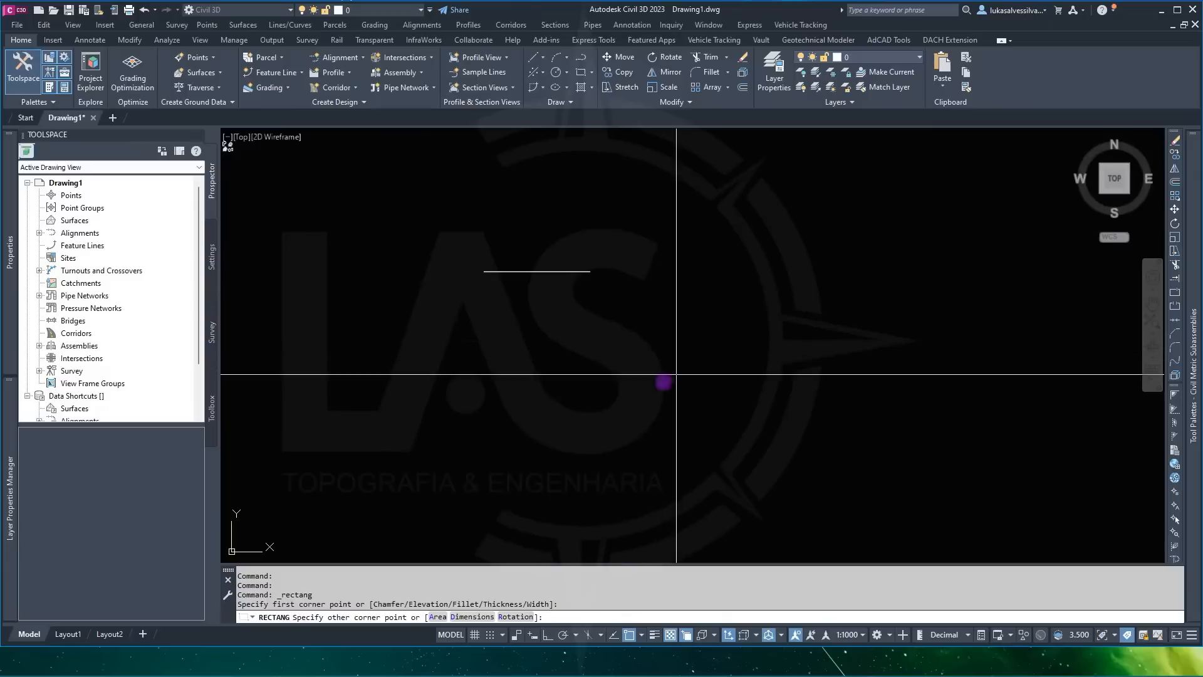
pyautogui.click(471, 617)
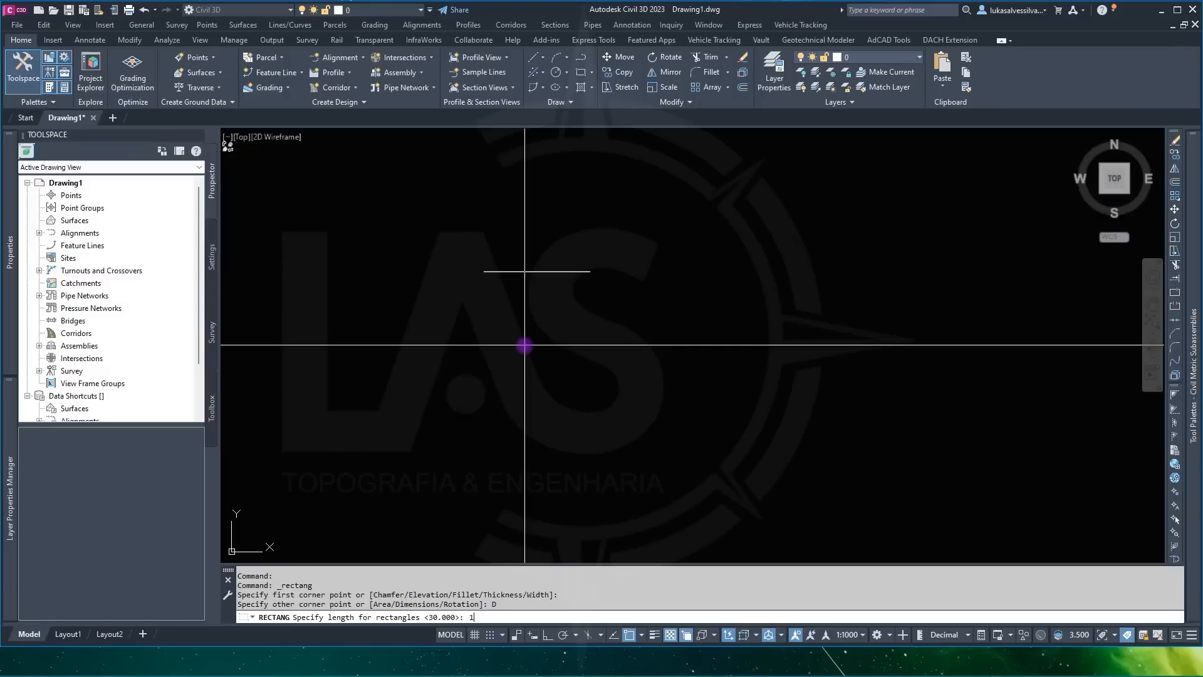
pyautogui.press('Return')
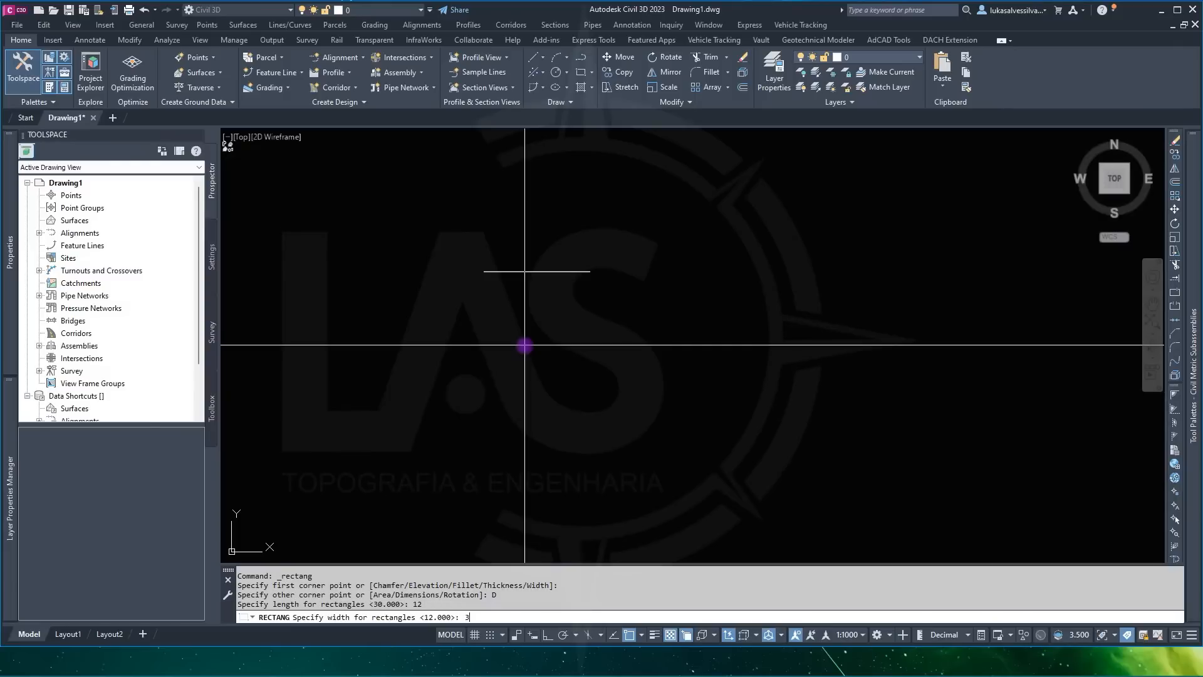
pyautogui.press('Return')
pyautogui.scroll(-2, 539, 301)
pyautogui.click(574, 282)
pyautogui.click(560, 257)
pyautogui.press('Escape')
pyautogui.moveTo(531, 270); pyautogui.dragTo(539, 312, button='middle')
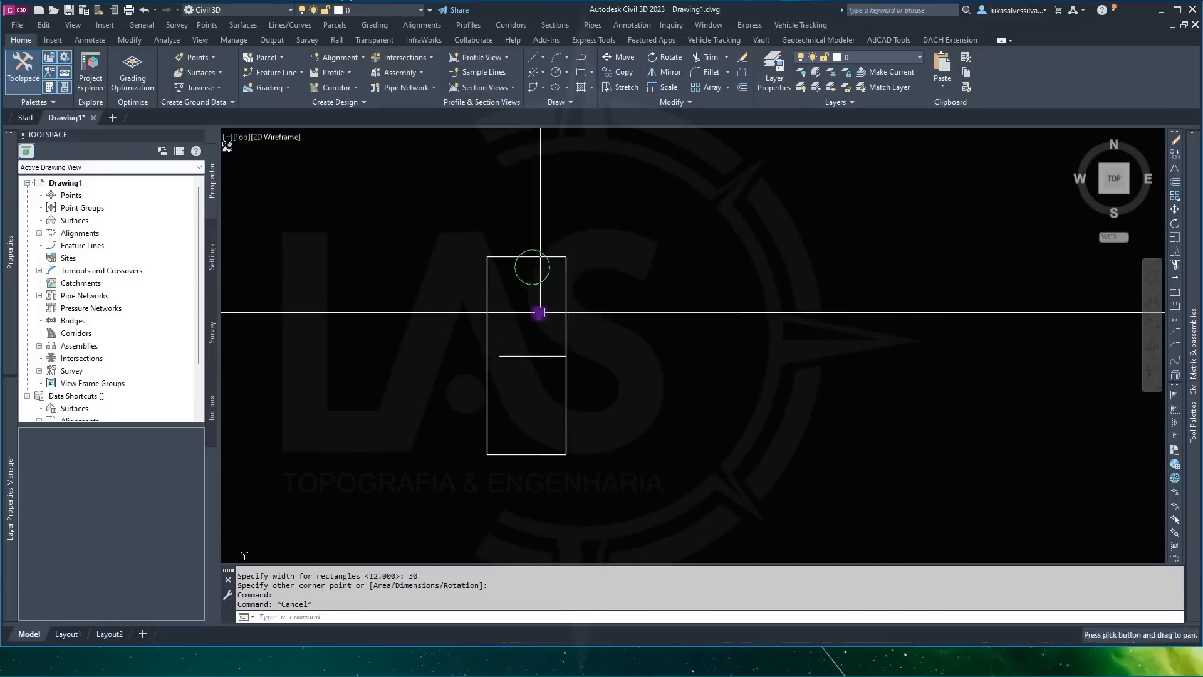
# Step: Erase the upright 12 by 30 rectangle around the polyline
pyautogui.click(584, 245)
pyautogui.click(462, 280)
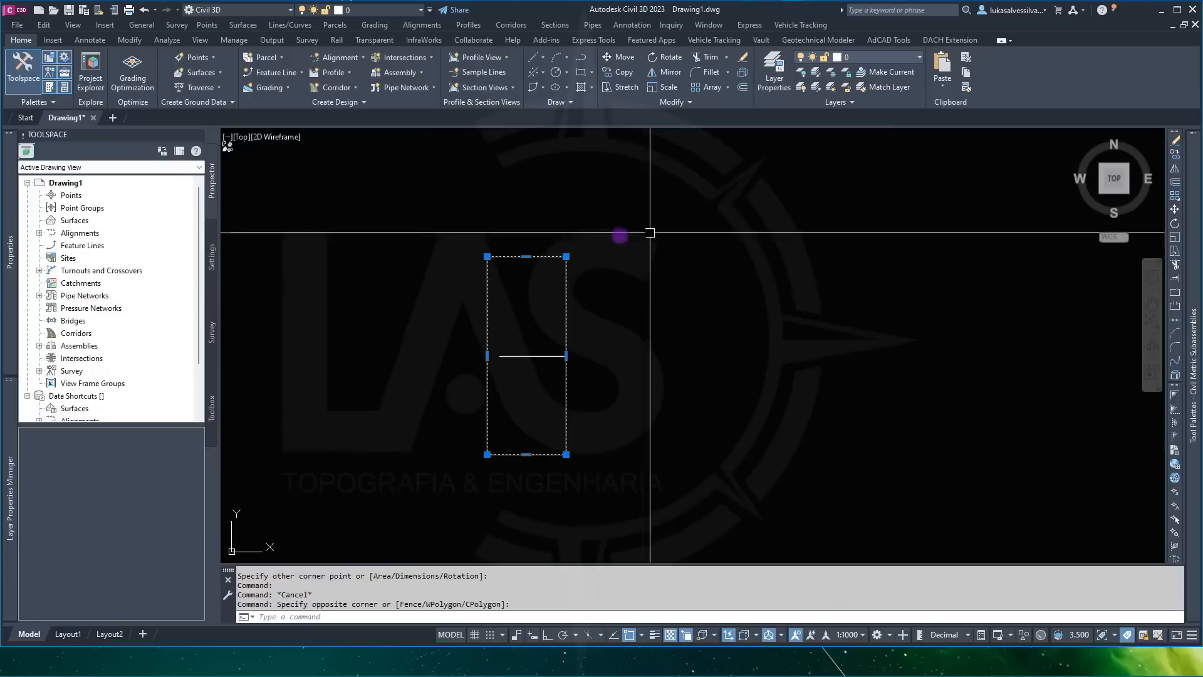
pyautogui.press('Delete')
# Step: Draw another rectangle by dimensions below the polyline, accepting the default length 12 and width 30, and place it up and to the right
pyautogui.click(579, 73)
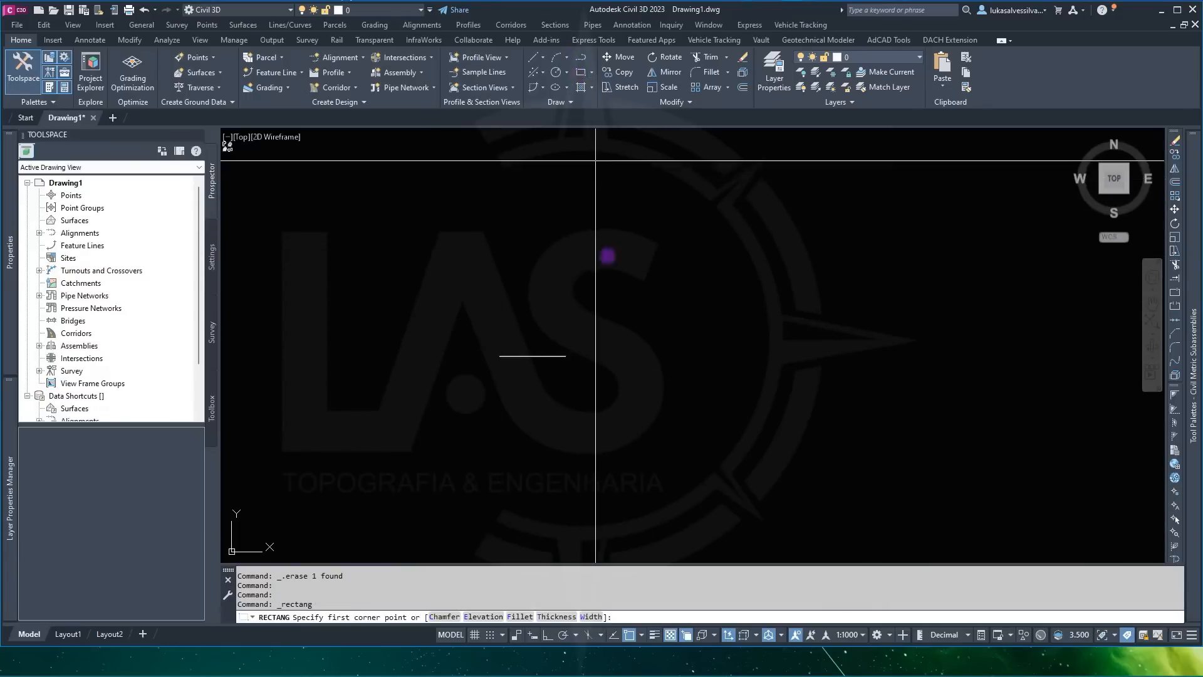
pyautogui.click(518, 429)
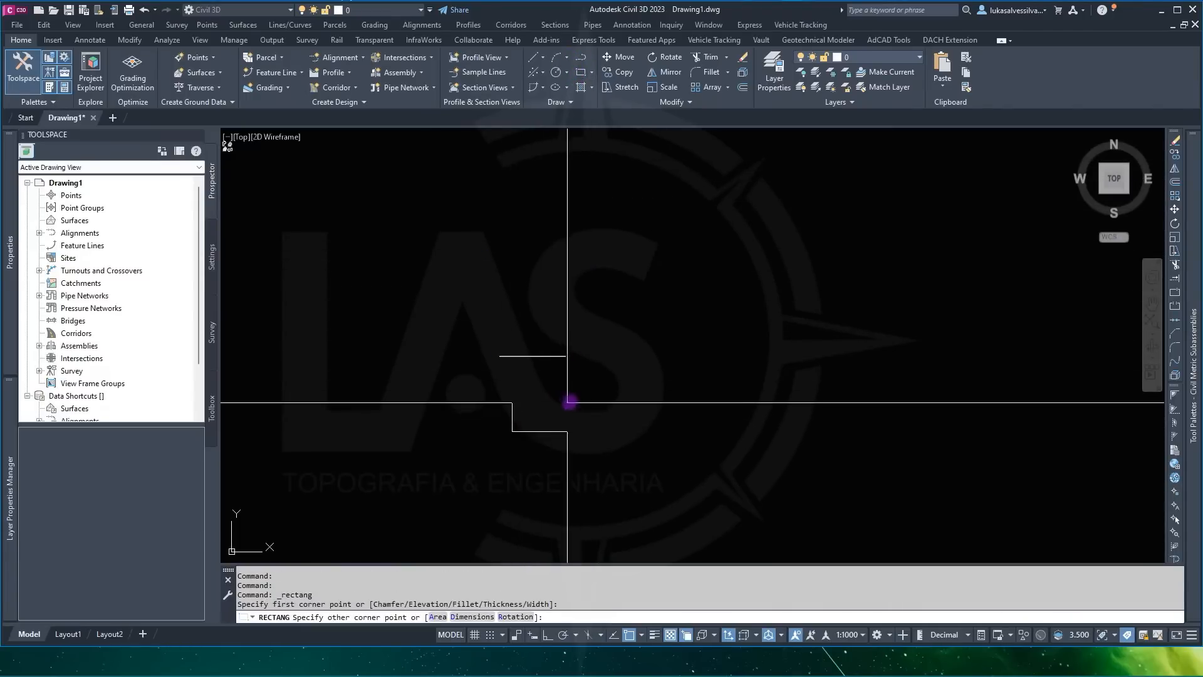
pyautogui.write('d')
pyautogui.press('Return')
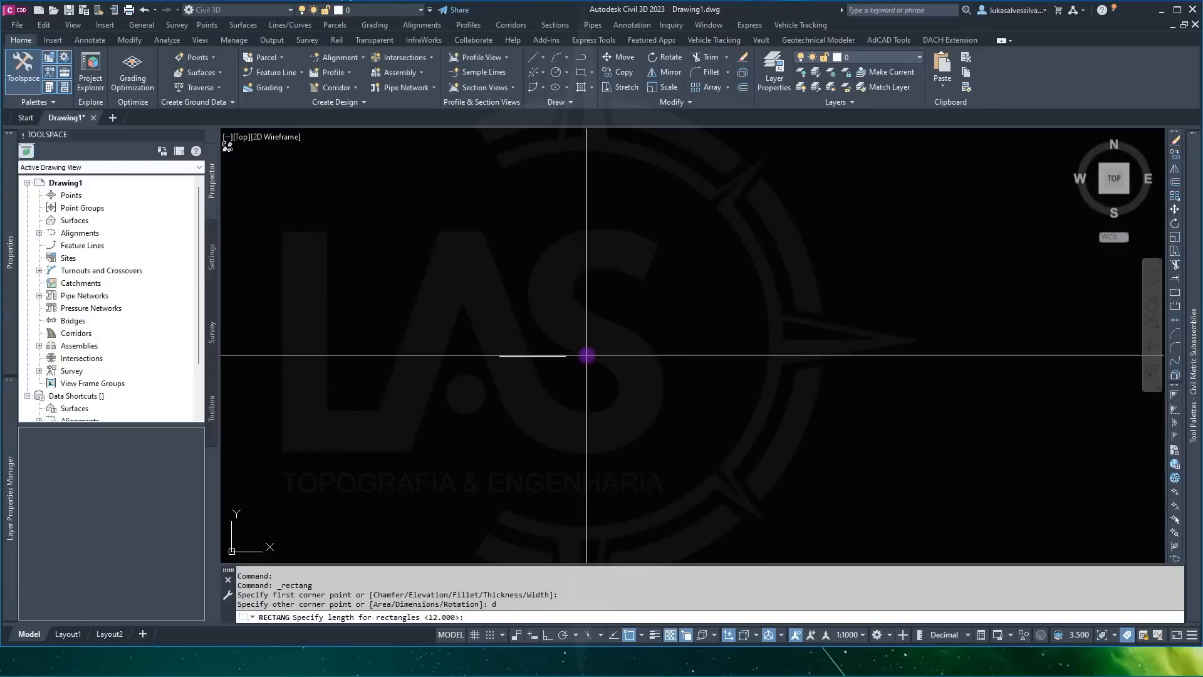
pyautogui.press('Return')
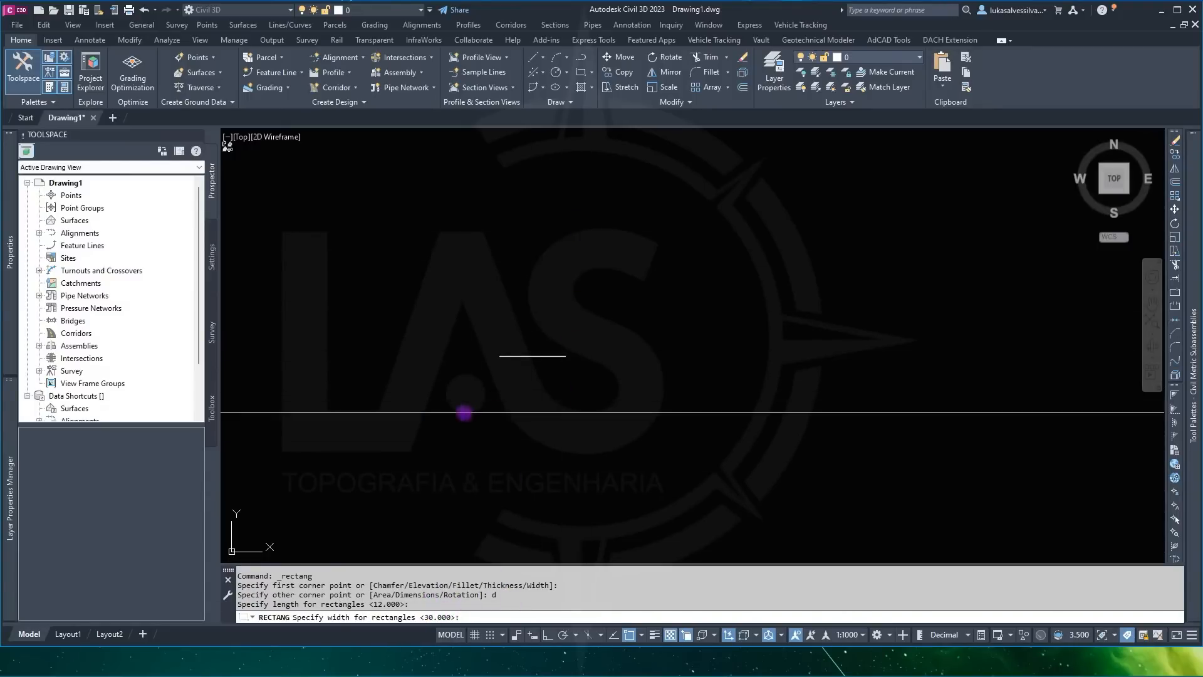
pyautogui.press('Return')
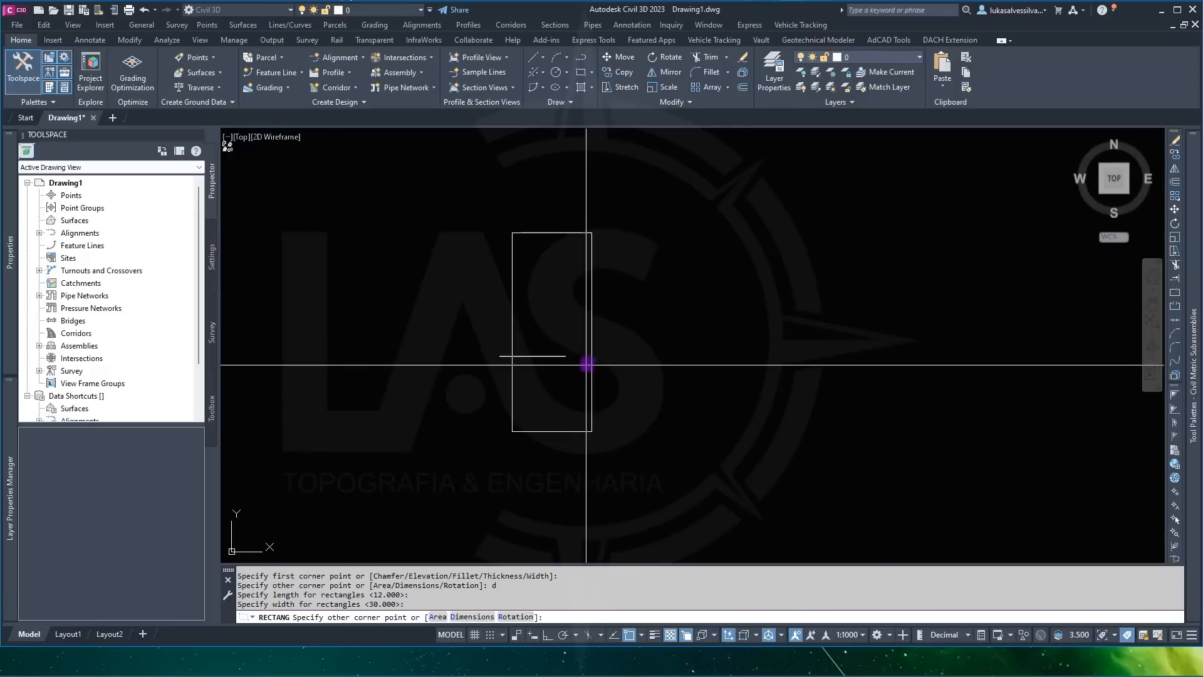
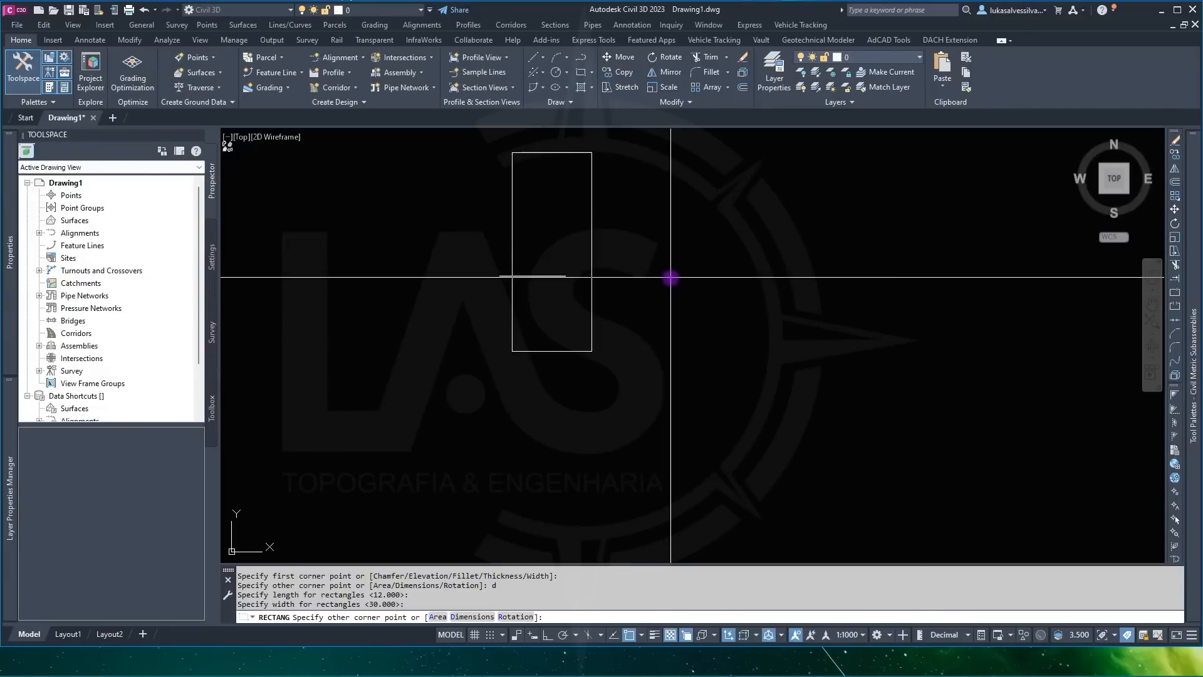
pyautogui.click(671, 277)
# Step: Erase the second 12 by 30 rectangle, keeping the polyline
pyautogui.click(610, 250)
pyautogui.click(491, 220)
pyautogui.press('Delete')
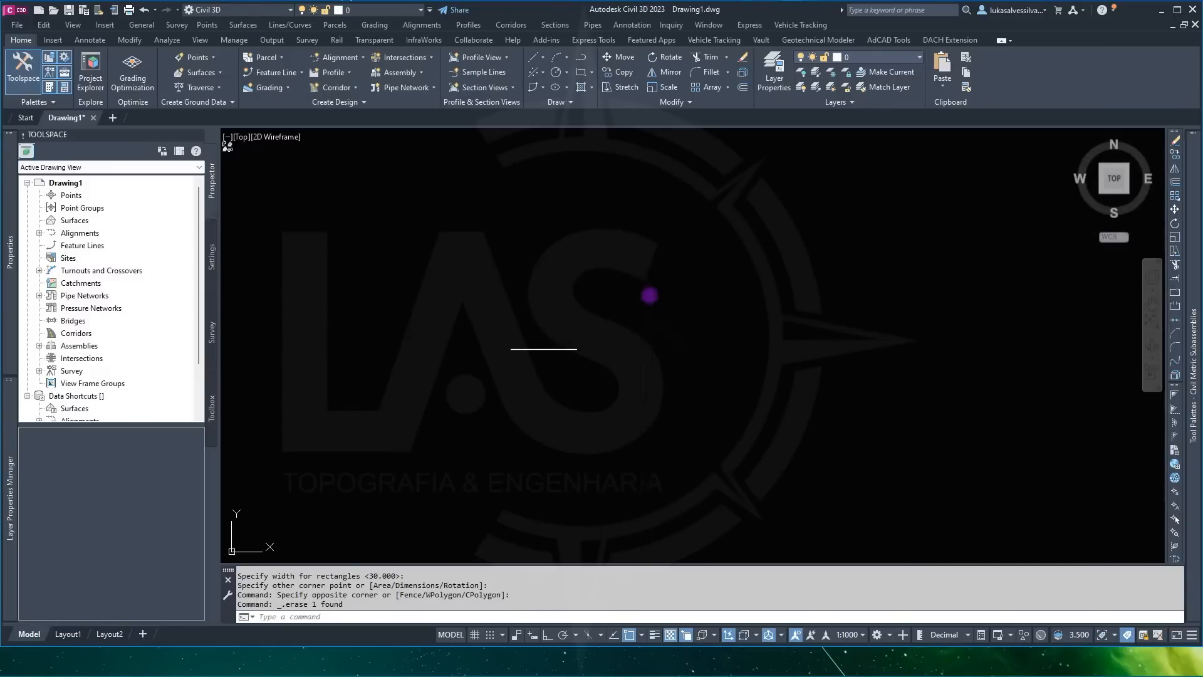
# Step: Draw a rectangle with a rotation angle of 45 degrees from a first corner below the polyline, picking the opposite corner freehand
pyautogui.click(581, 74)
pyautogui.click(483, 482)
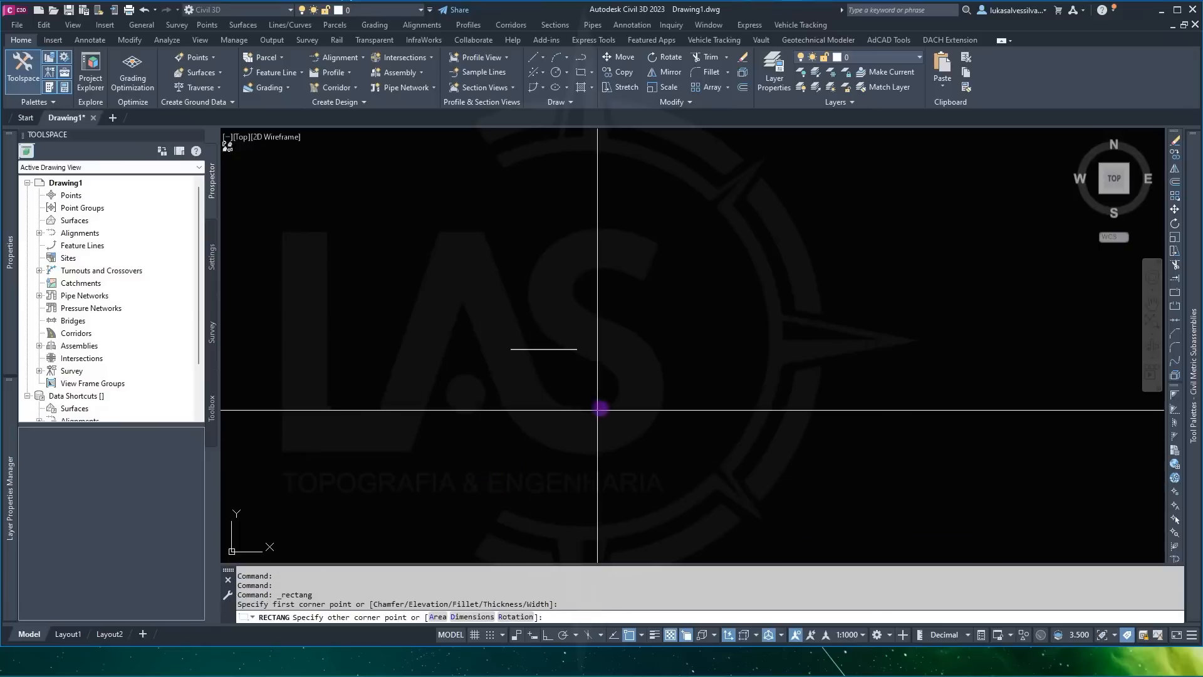
pyautogui.click(516, 617)
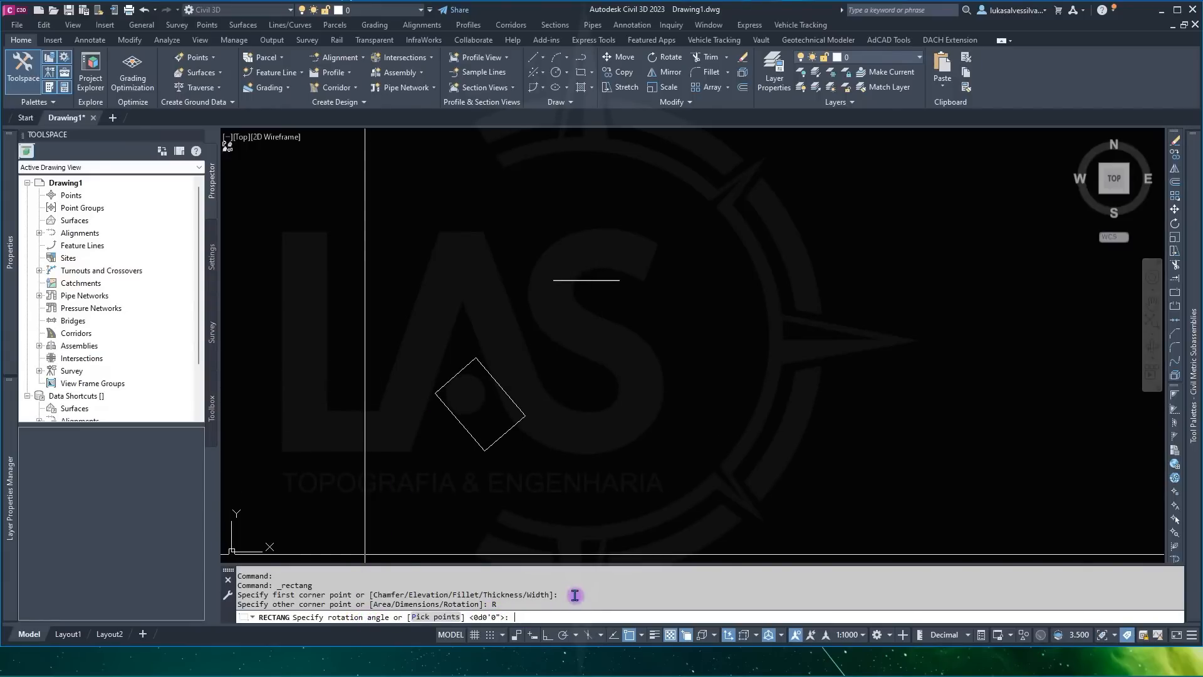
pyautogui.press('Return')
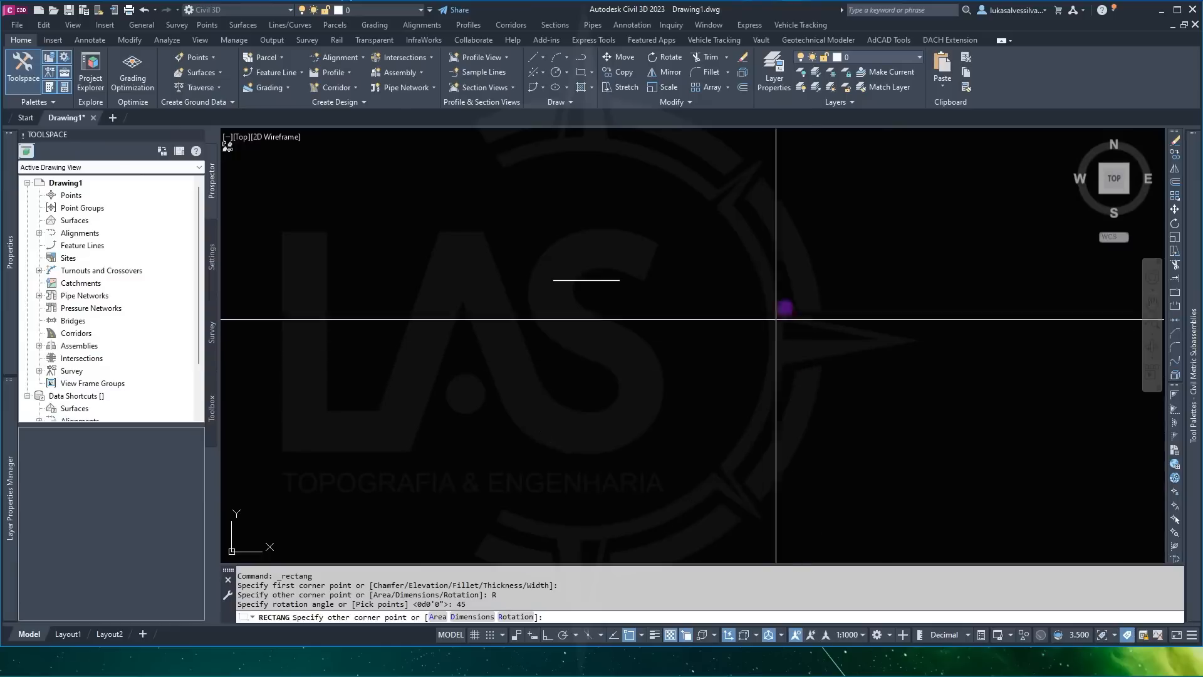
pyautogui.click(832, 281)
pyautogui.moveTo(838, 334); pyautogui.dragTo(602, 286, button='middle')
pyautogui.scroll(-2, 564, 299)
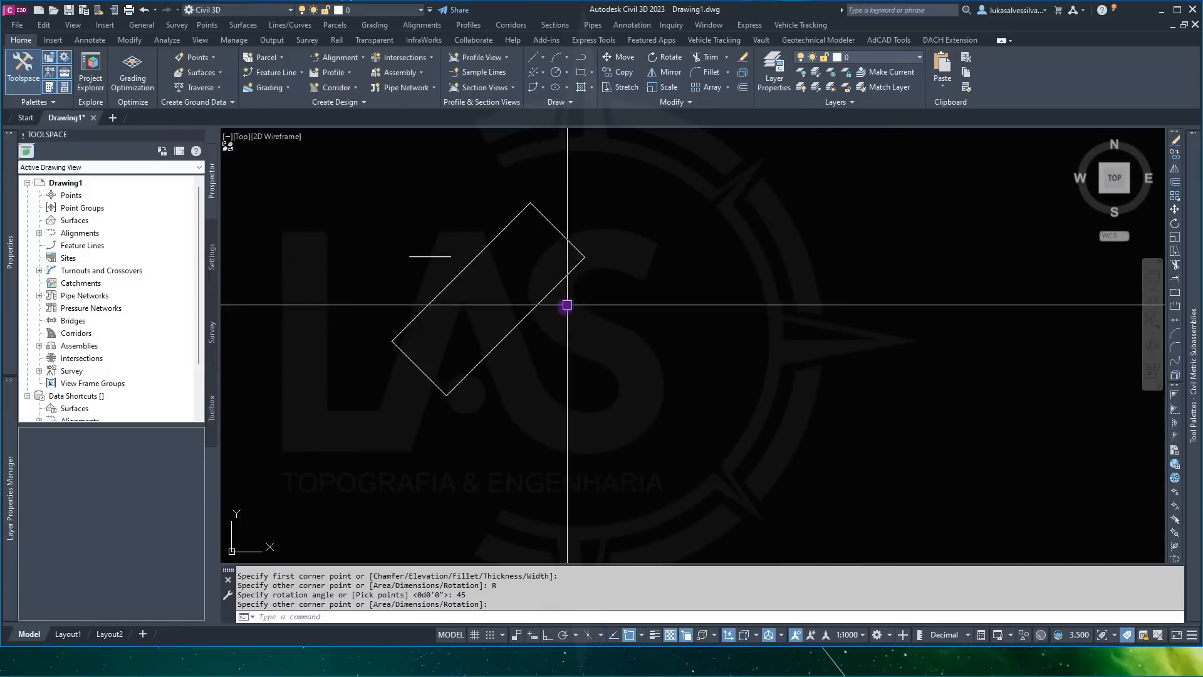
# Step: Draw two more freehand rectangles with the retained 45-degree rotation, each placed below and to the right of the previous one
pyautogui.press('Return')
pyautogui.click(530, 472)
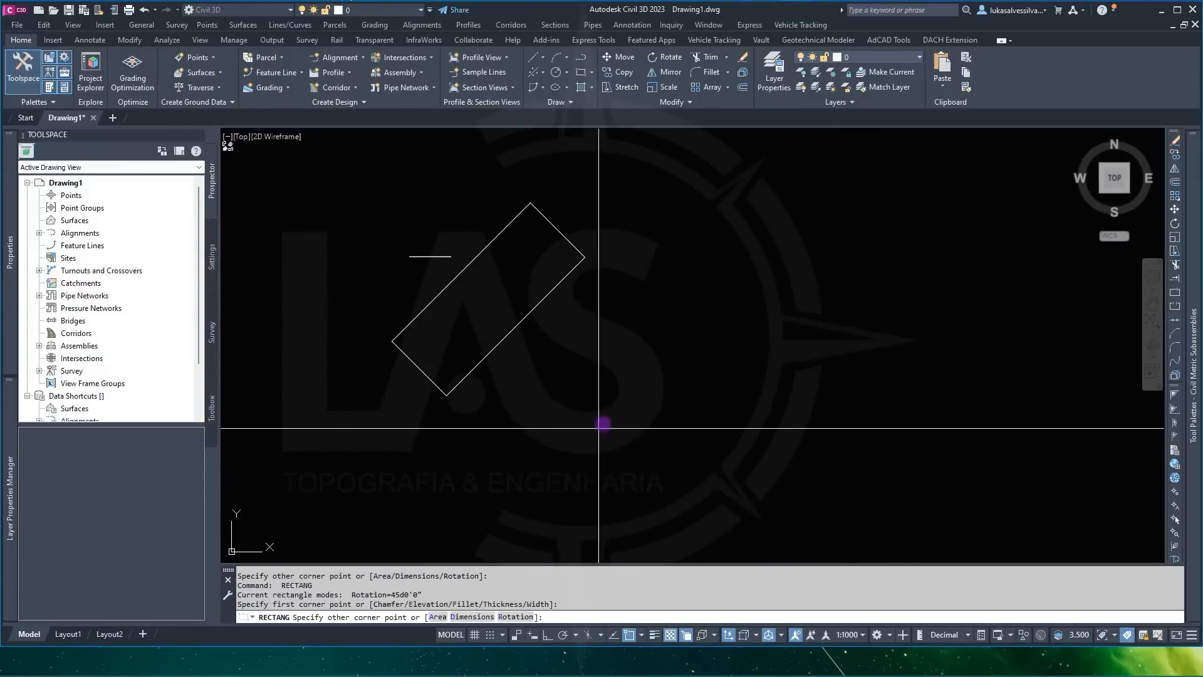
pyautogui.click(783, 359)
pyautogui.moveTo(736, 403); pyautogui.dragTo(638, 343, button='middle')
pyautogui.scroll(-2, 708, 352)
pyautogui.press('Return')
pyautogui.click(599, 465)
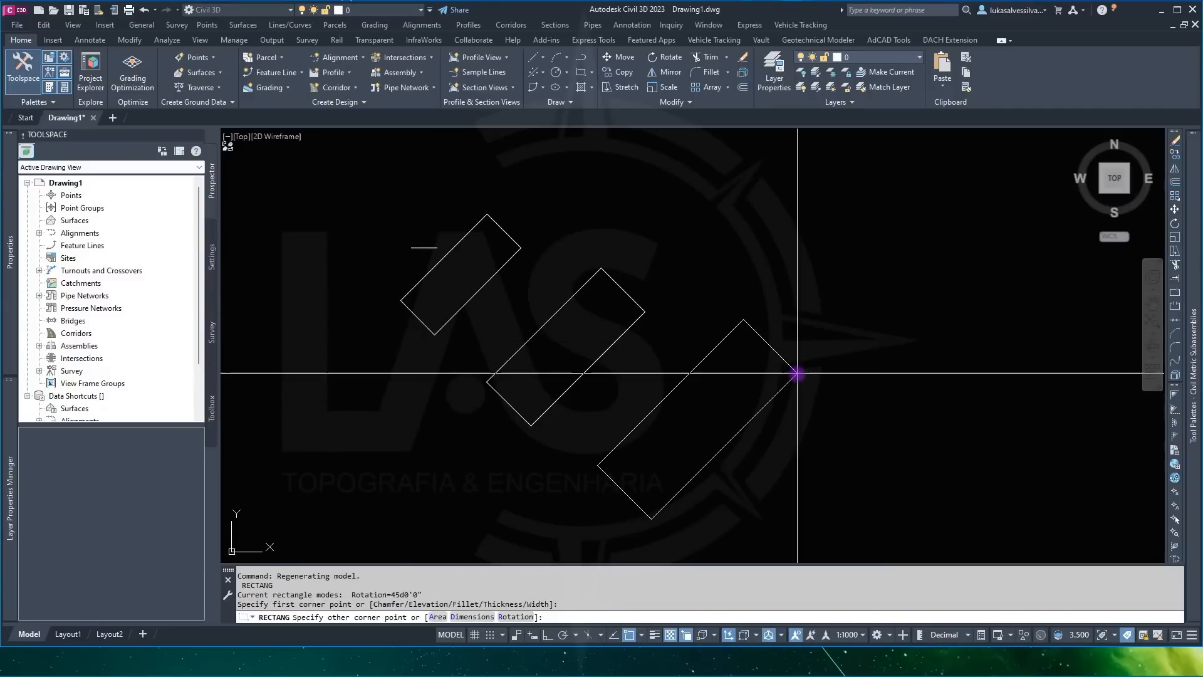
pyautogui.click(783, 379)
# Step: Erase the three rotated rectangles, keeping the polyline
pyautogui.click(806, 182)
pyautogui.click(518, 422)
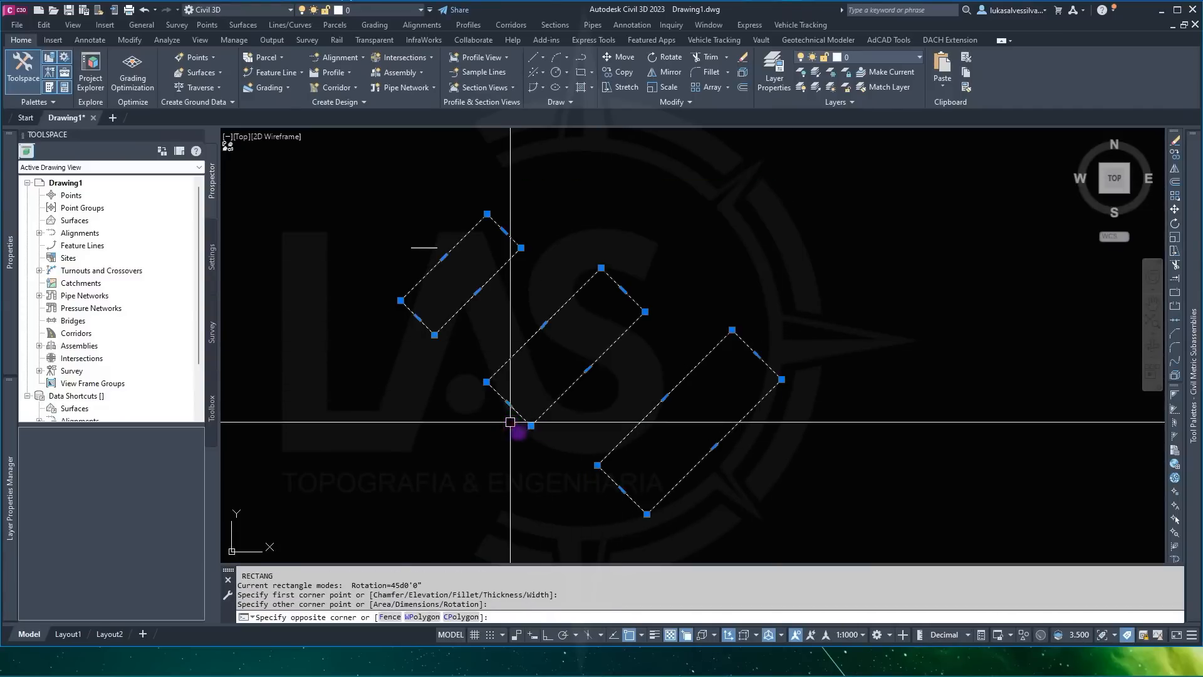
pyautogui.press('Delete')
# Step: Start a rectangle by dimensions from a first corner below the polyline, accepting the default length 12 and width 30
pyautogui.click(581, 72)
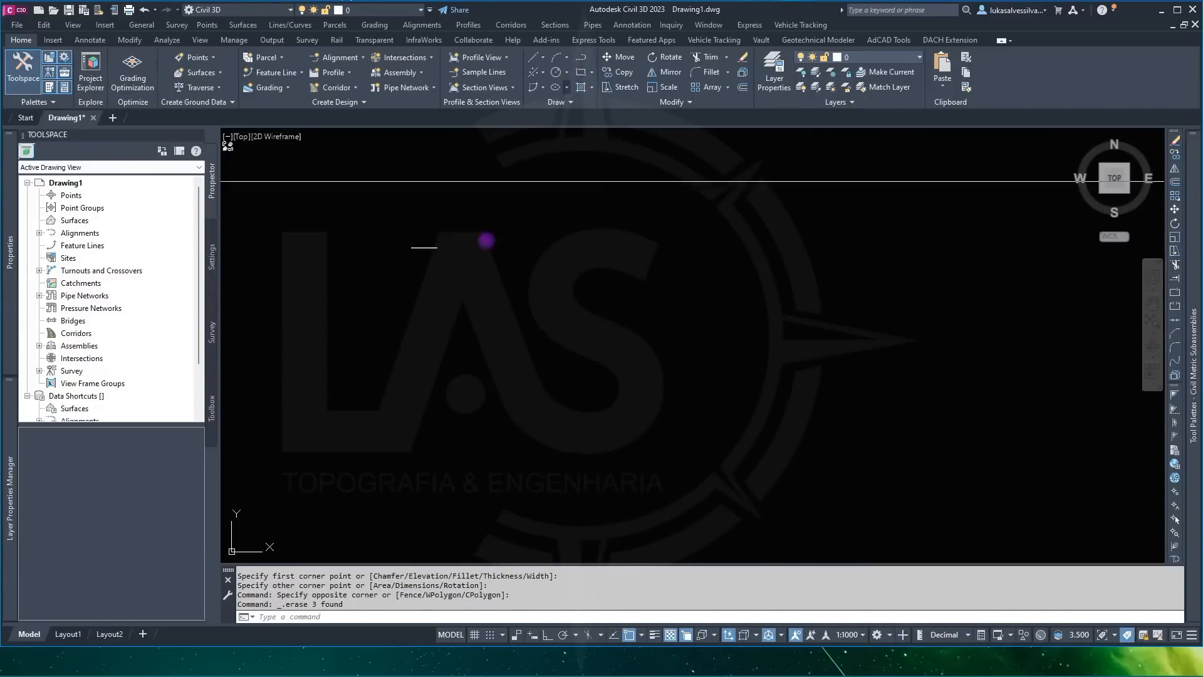
pyautogui.click(438, 338)
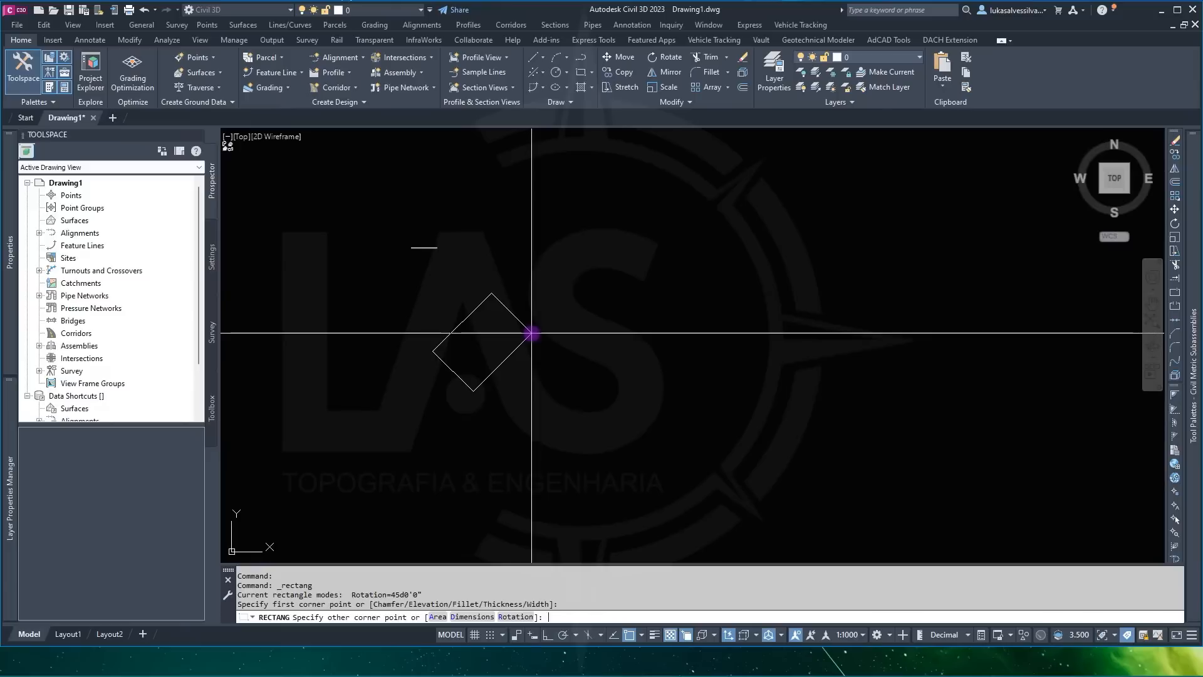
pyautogui.write('d')
pyautogui.press('Return')
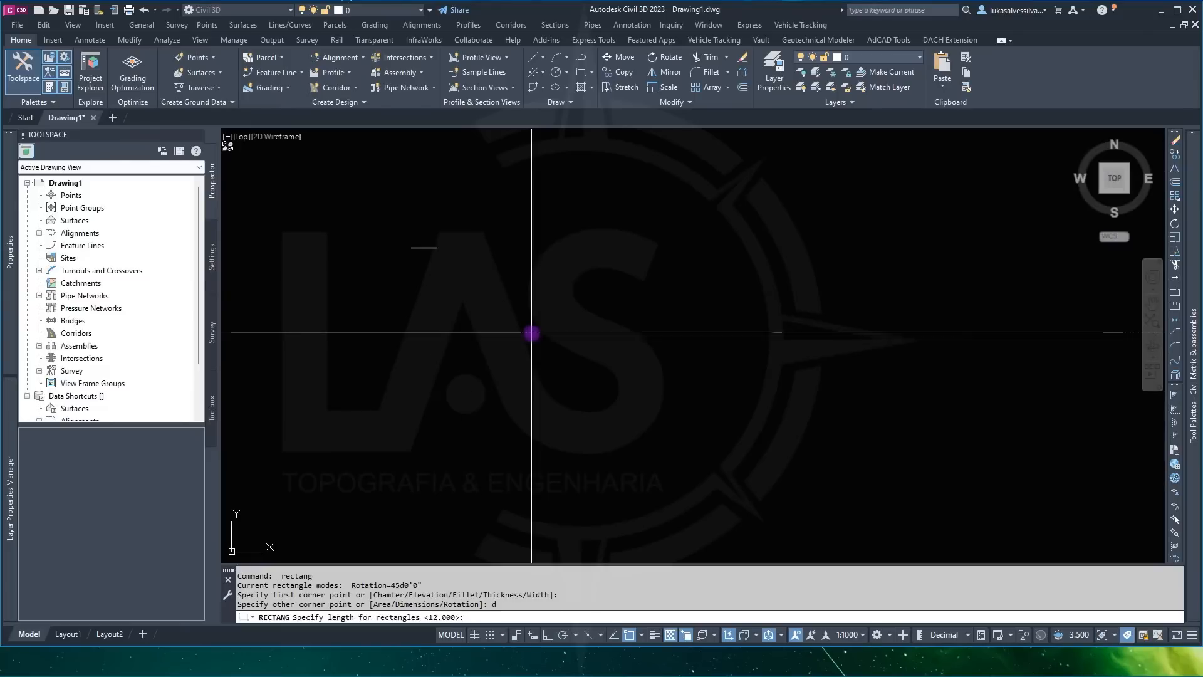
pyautogui.press('Return')
pyautogui.press('Return')
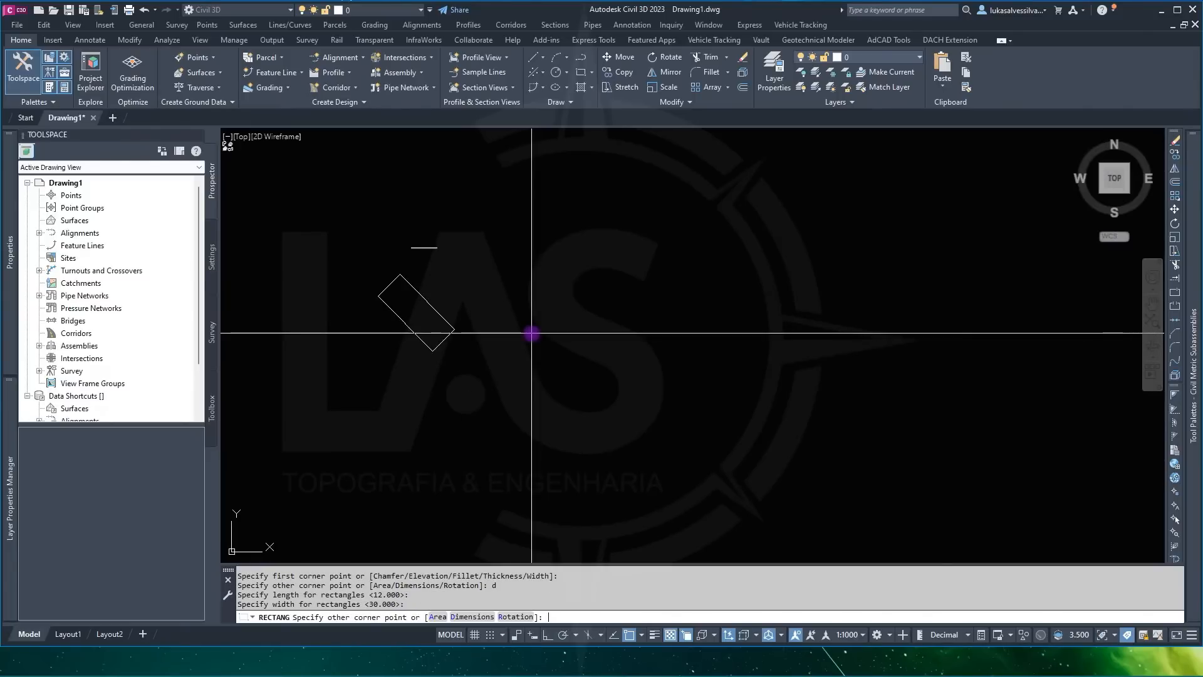
pyautogui.scroll(2, 404, 337)
pyautogui.moveTo(411, 340); pyautogui.dragTo(501, 348, button='middle')
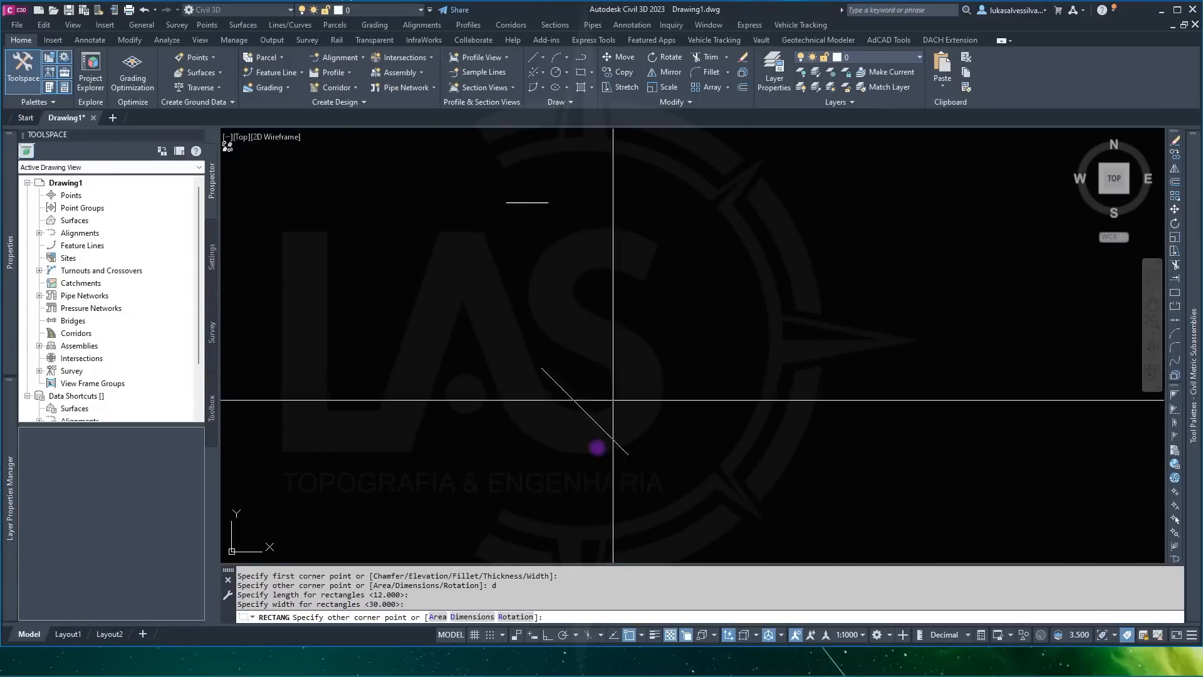
# Step: Accept the 45-degree rotation and the default length 12 and width 30 for the rectangle, and place it below the polyline
pyautogui.click(526, 617)
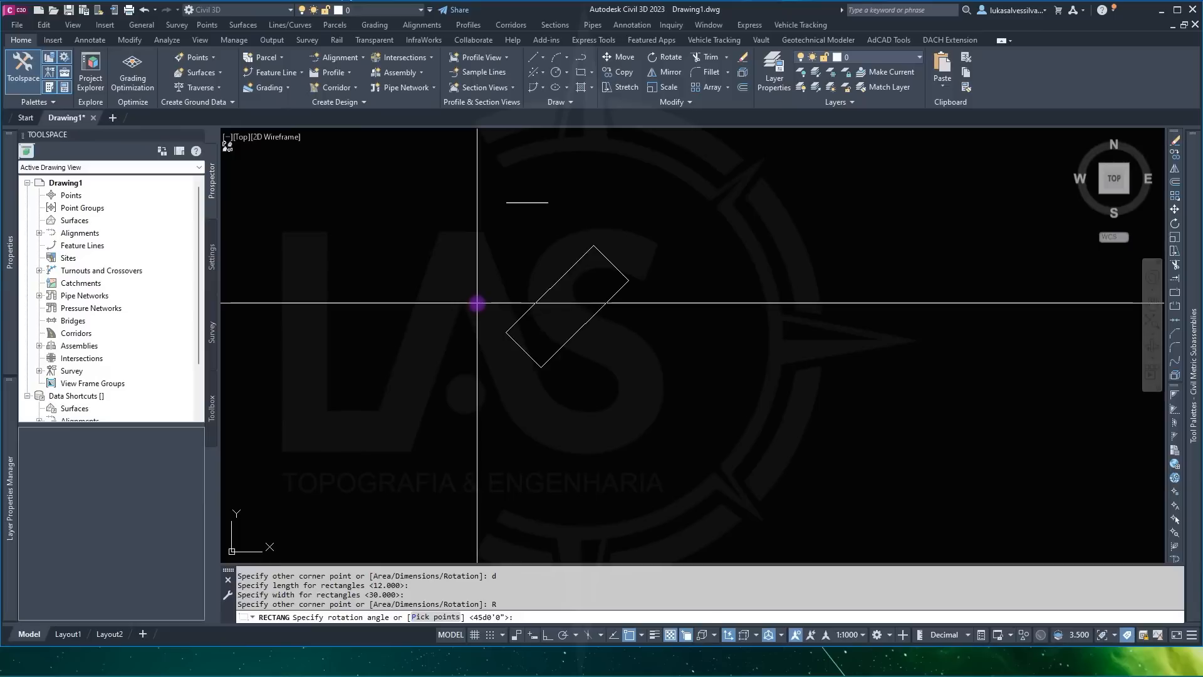
pyautogui.press('Return')
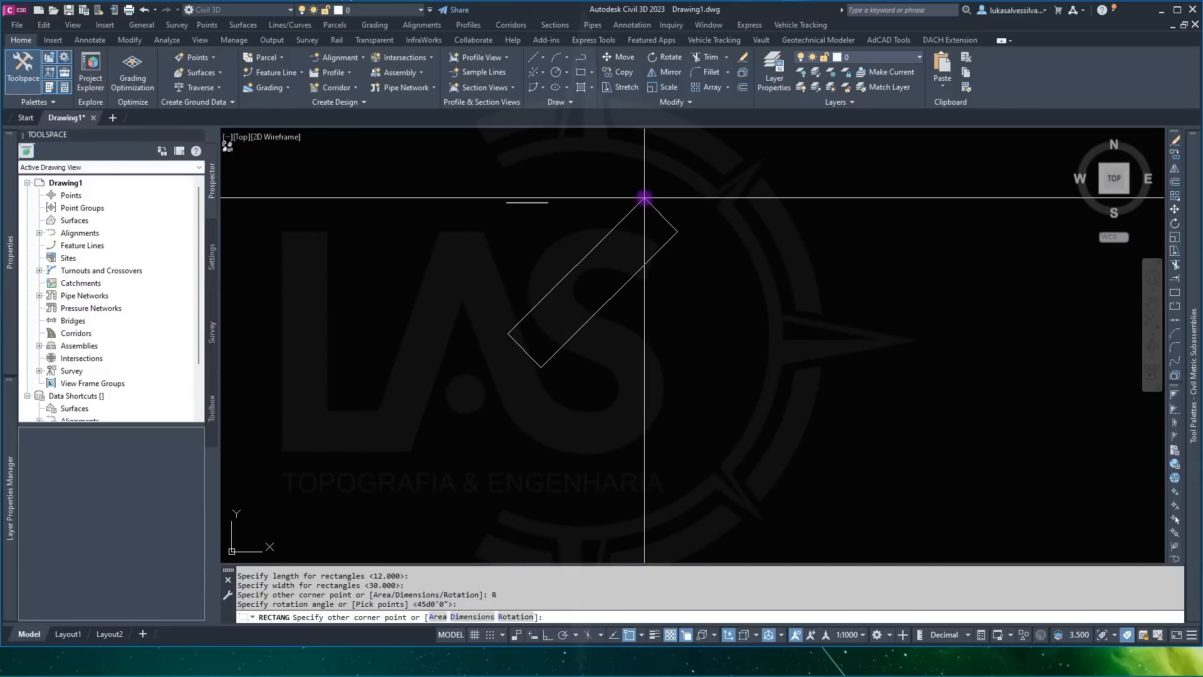
pyautogui.write('d')
pyautogui.press('Return')
pyautogui.press('Return')
pyautogui.press('Return')
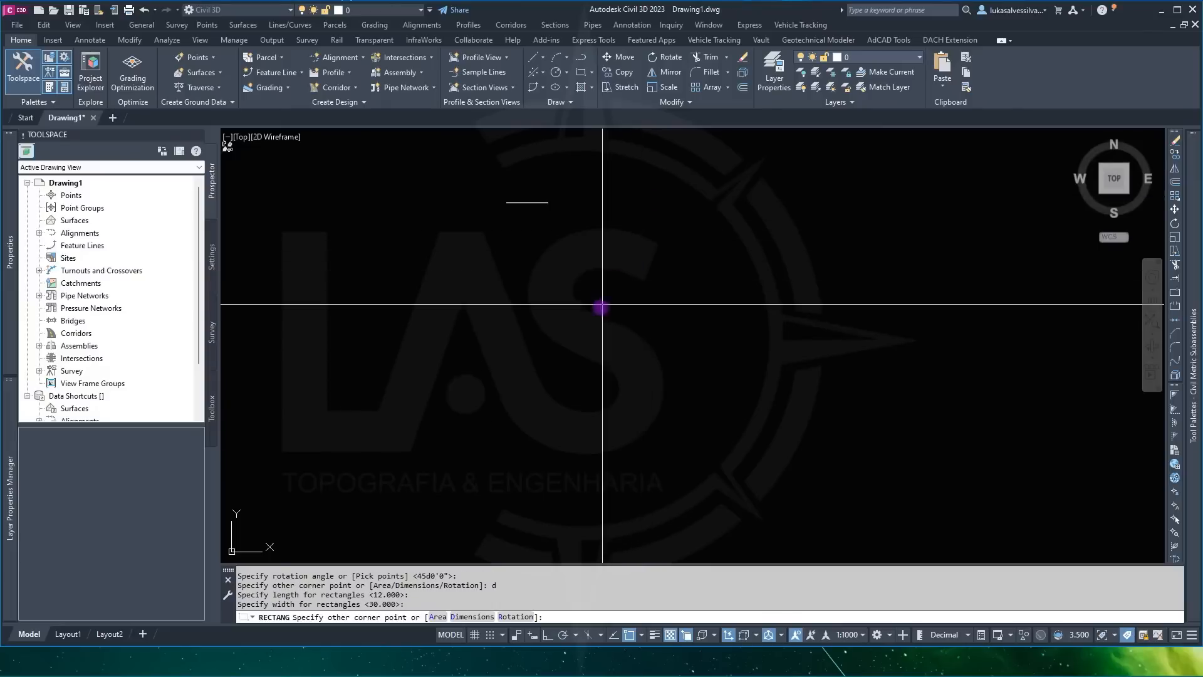
pyautogui.click(588, 321)
# Step: Erase the rotated 12 by 30 rectangle, keeping the polyline
pyautogui.moveTo(588, 322)
pyautogui.mouseDown(button='middle')
pyautogui.moveTo(779, 288)
pyautogui.moveTo(761, 250)
pyautogui.moveTo(688, 329)
pyautogui.mouseUp(button='middle')
pyautogui.click(727, 318)
pyautogui.click(709, 296)
pyautogui.moveTo(789, 274); pyautogui.dragTo(739, 300, button='middle')
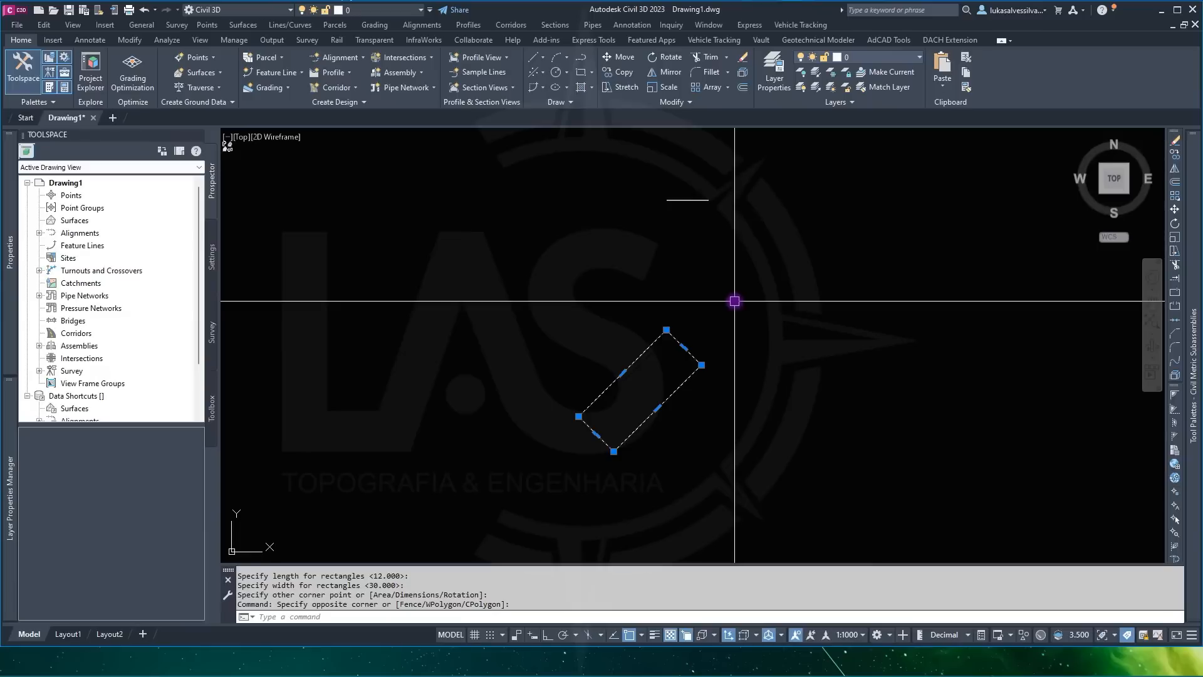
pyautogui.click(768, 319)
pyautogui.click(683, 357)
pyautogui.press('Delete')
# Step: Draw a rectangle by area below the polyline, accepting the default area 360 calculated from a length of 12
pyautogui.click(580, 74)
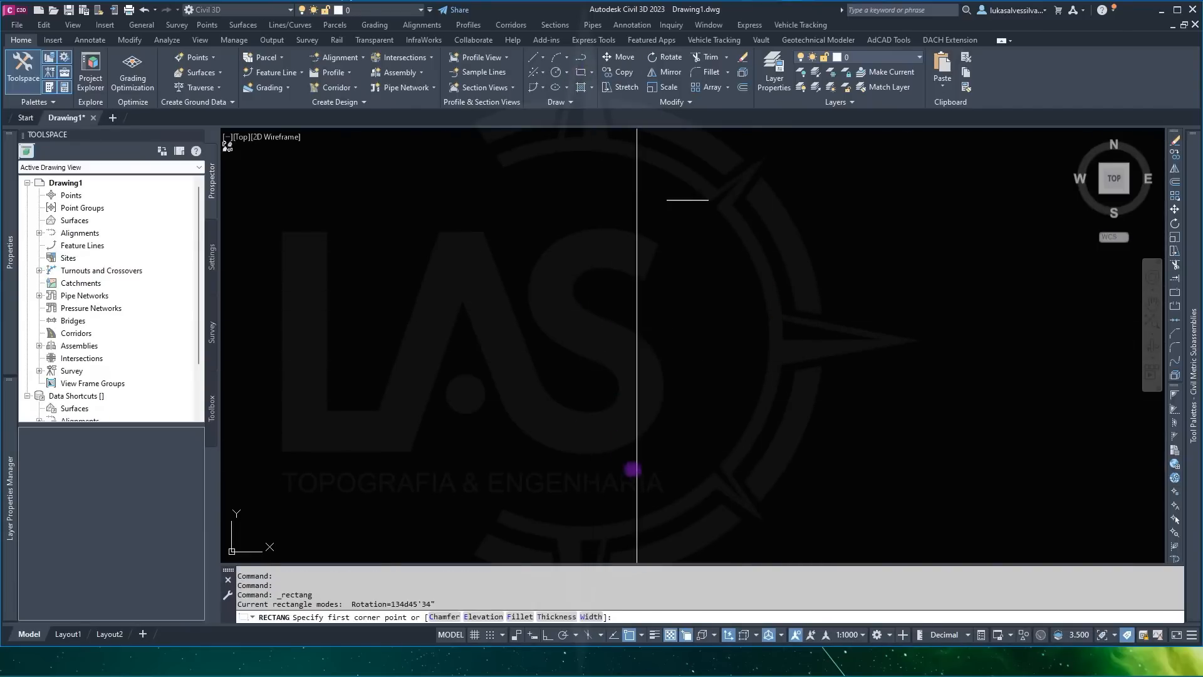
pyautogui.click(658, 342)
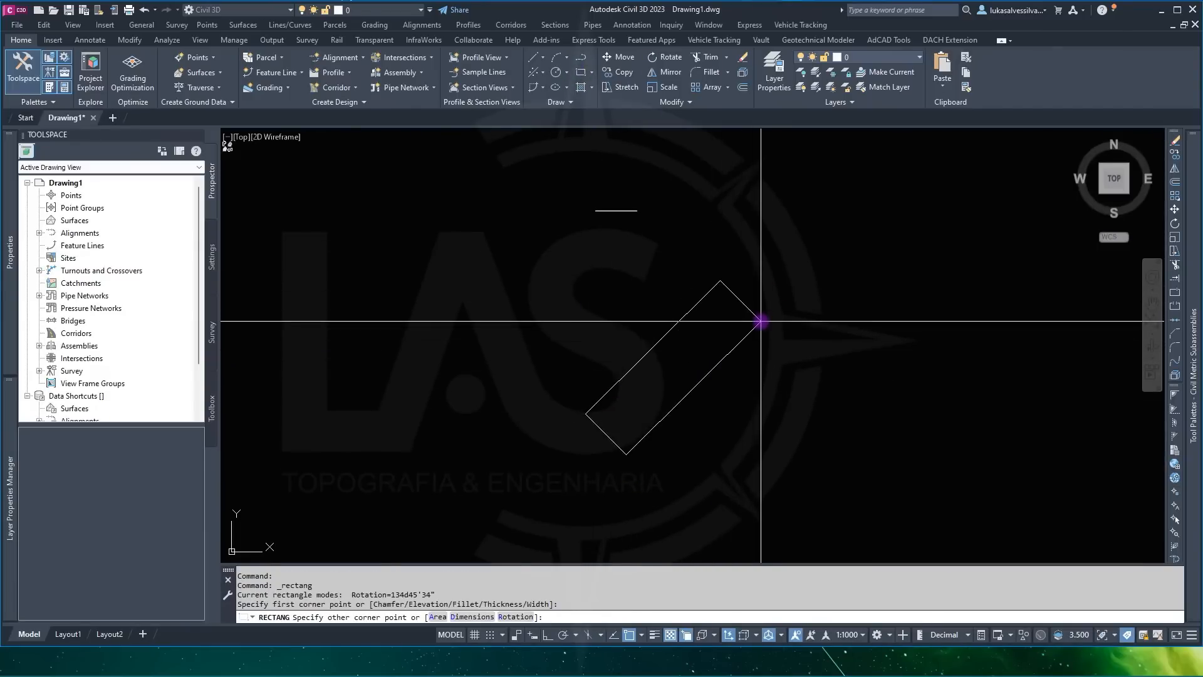
pyautogui.write('a')
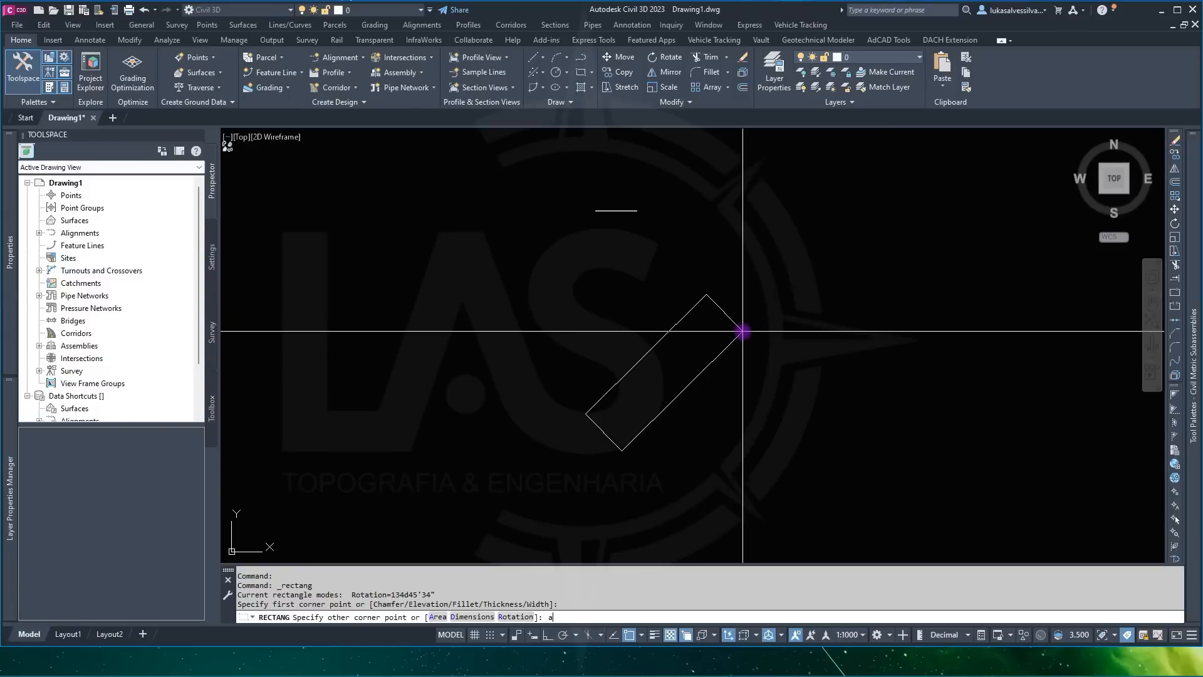
pyautogui.press('Return')
pyautogui.press('Return')
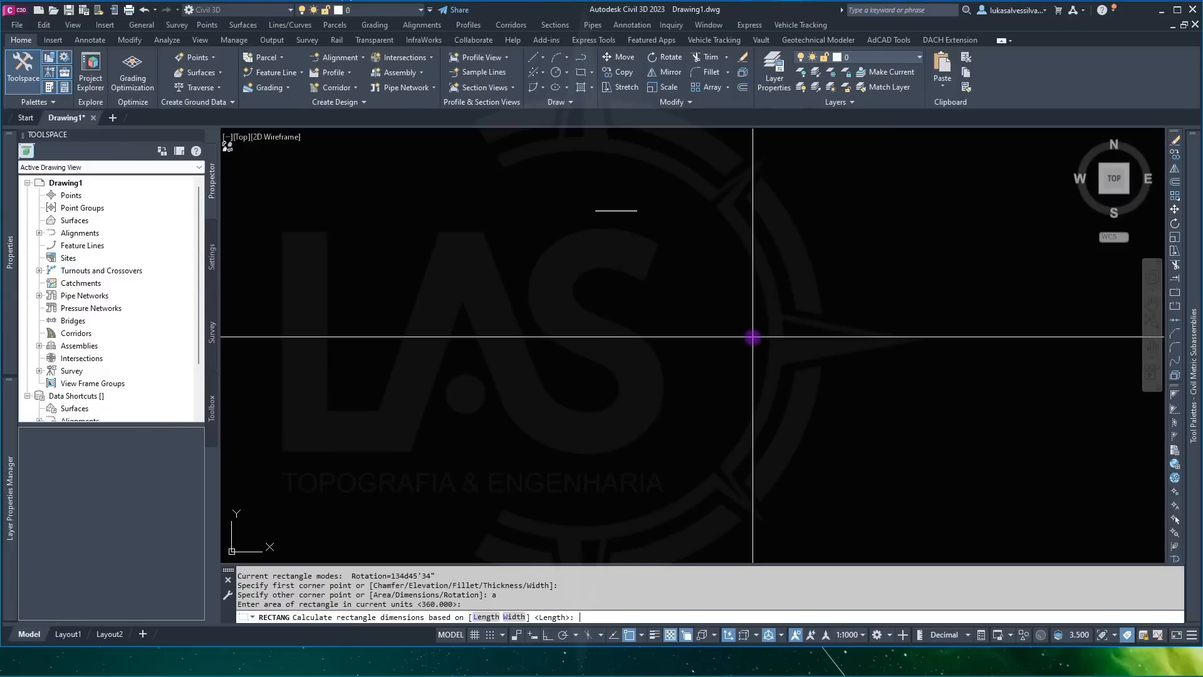
pyautogui.press('Return')
pyautogui.press('Return')
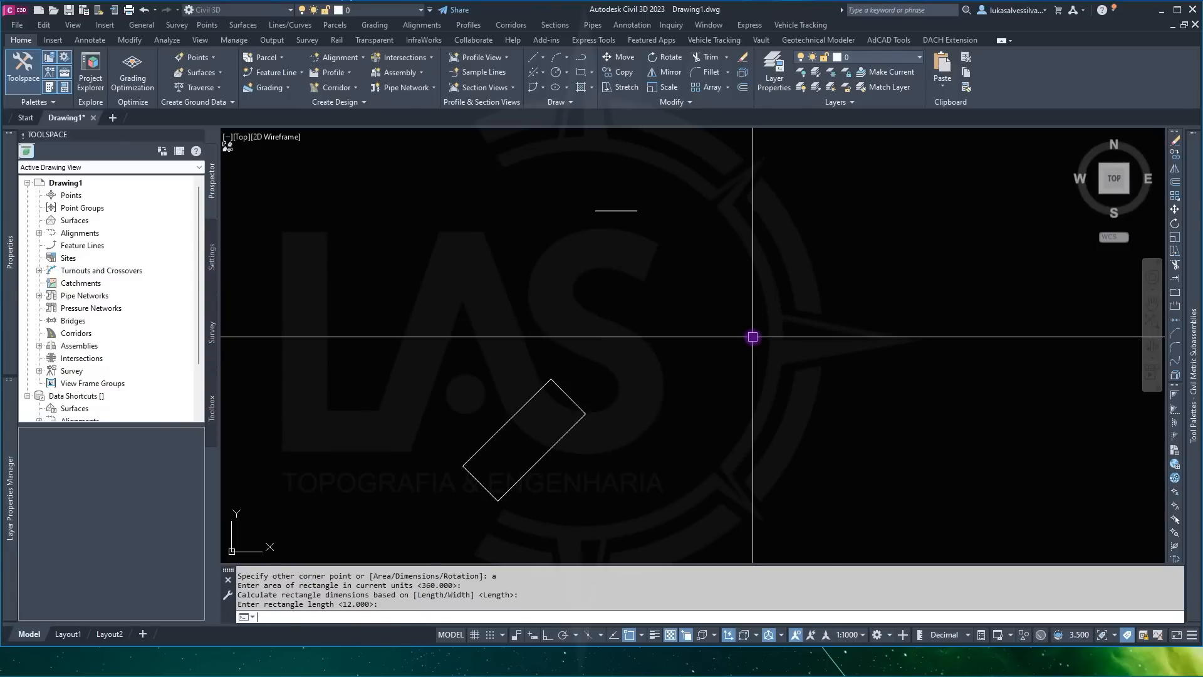
pyautogui.press('Return')
pyautogui.click(655, 398)
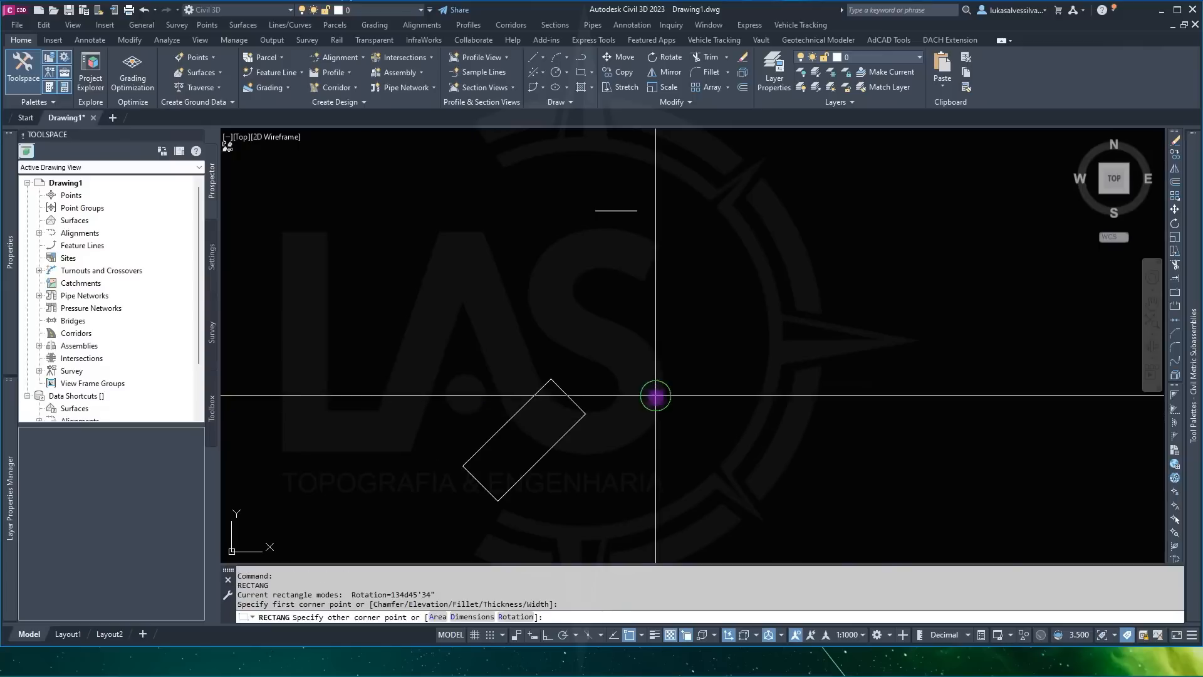
pyautogui.press('Escape')
# Step: Check the area-based rectangle's area in its properties and erase the rectangle
pyautogui.moveTo(598, 435); pyautogui.dragTo(749, 355, button='middle')
pyautogui.scroll(2, 749, 354)
pyautogui.click(745, 355)
pyautogui.click(626, 362)
pyautogui.scroll(2, 619, 359)
pyautogui.moveTo(6, 303)
pyautogui.scroll(-2, 758, 302)
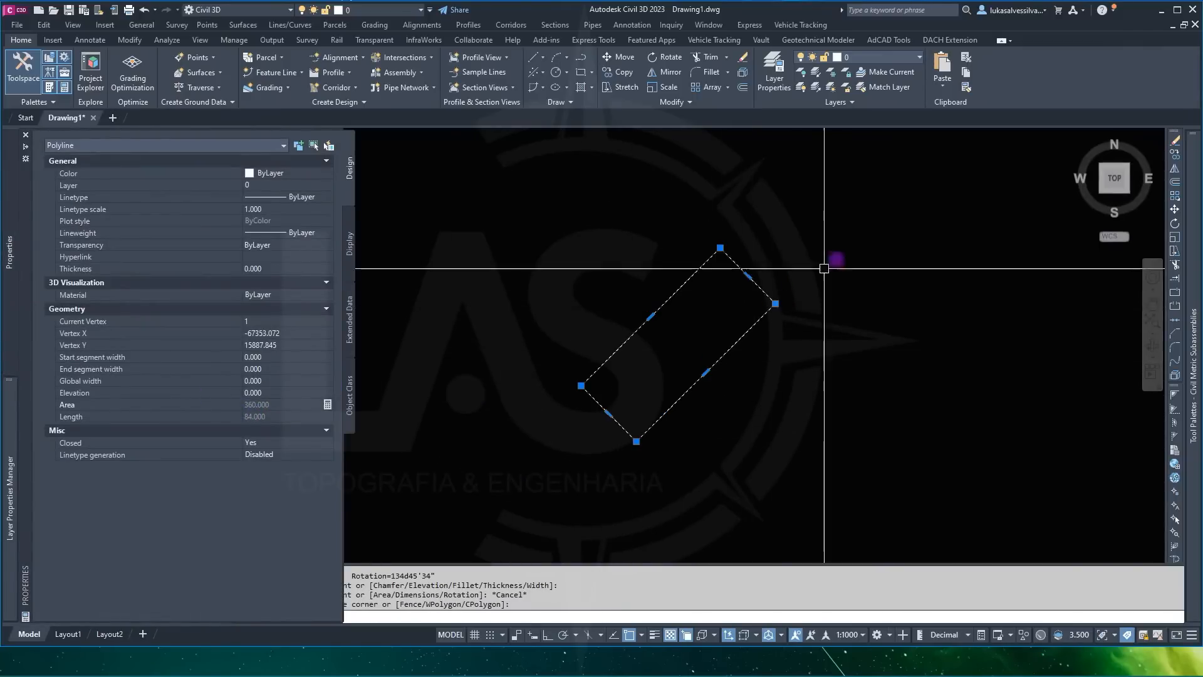
pyautogui.moveTo(748, 322); pyautogui.dragTo(693, 397, button='middle')
pyautogui.press('Delete')
# Step: Start a polygon with 10 sides, centred below the horizontal polyline
pyautogui.moveTo(772, 181); pyautogui.dragTo(749, 269, button='middle')
pyautogui.scroll(2, 712, 277)
pyautogui.moveTo(577, 397); pyautogui.dragTo(631, 370, button='middle')
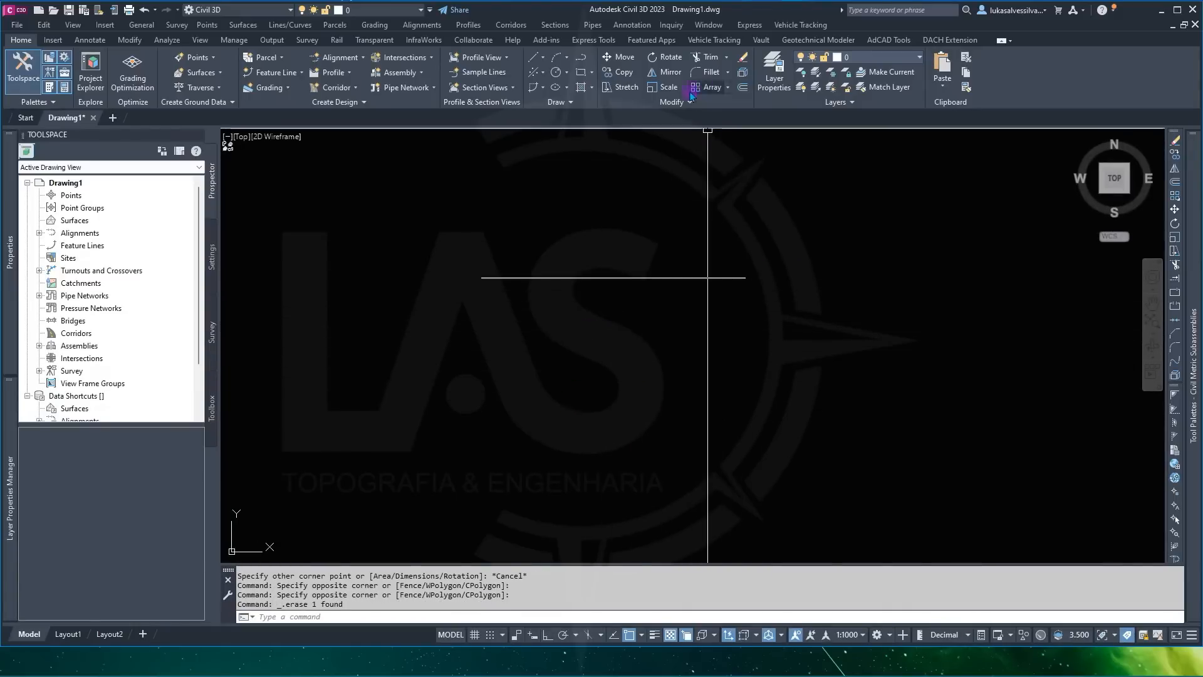
pyautogui.click(593, 74)
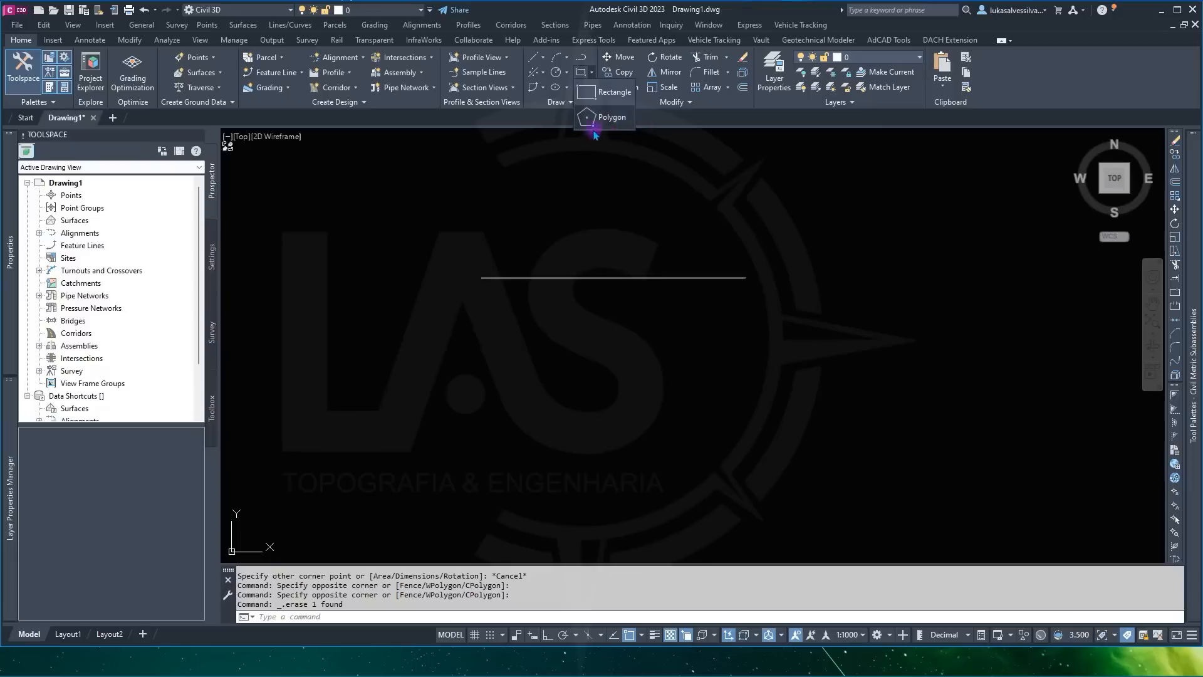
pyautogui.click(611, 122)
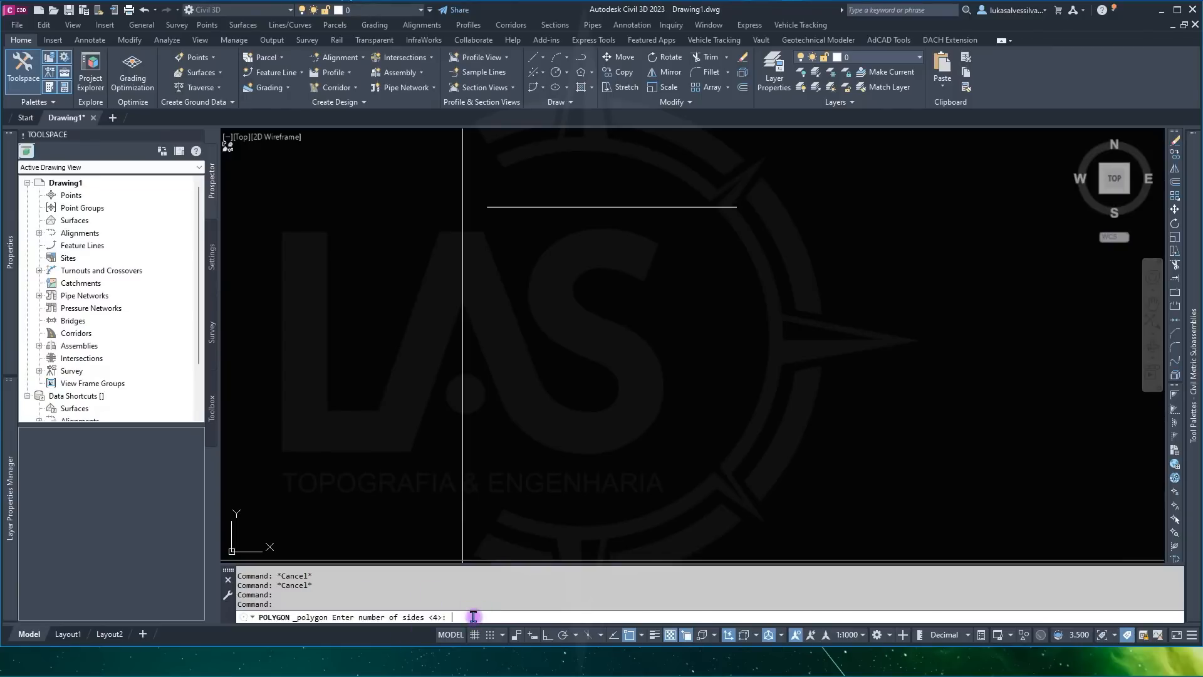
pyautogui.press('Return')
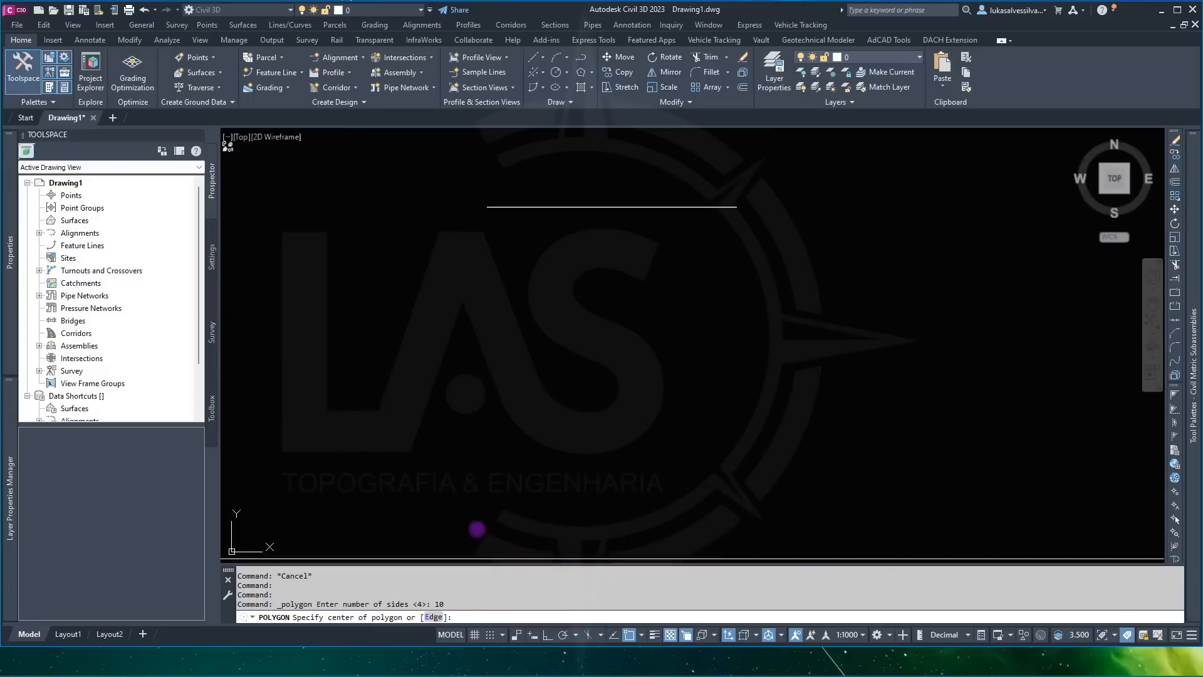
pyautogui.click(616, 376)
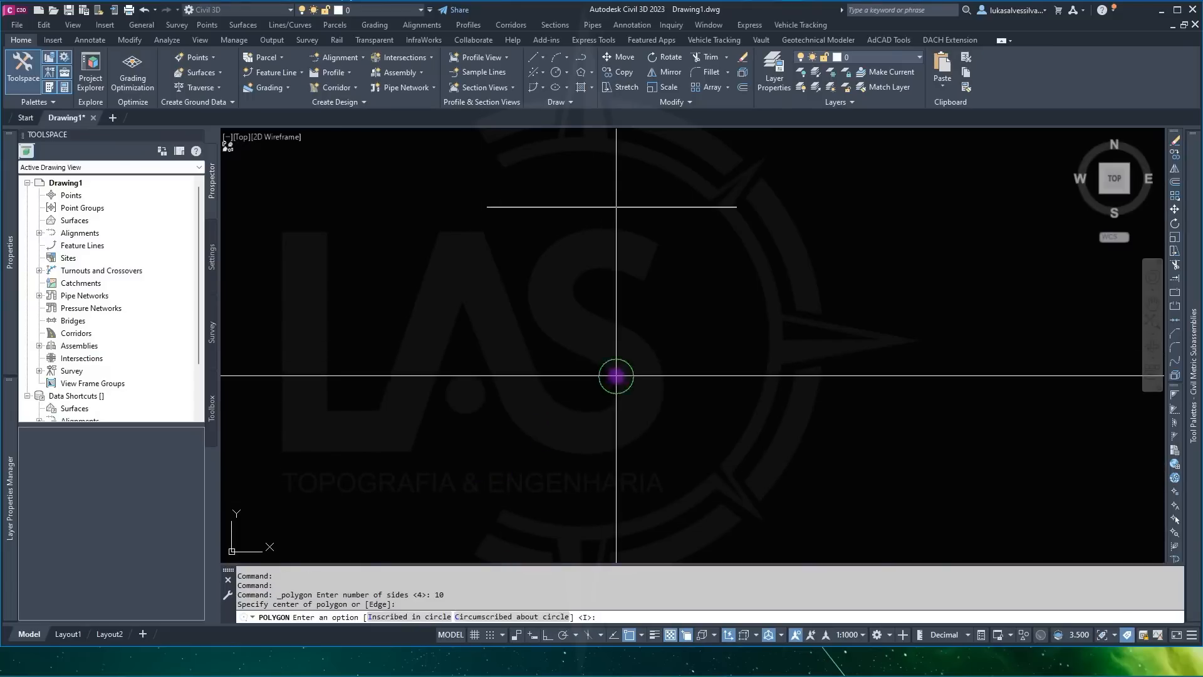
# Step: Make the 10-sided polygon inscribed in a circle and pick its radius freehand at about 6.38
pyautogui.click(341, 607)
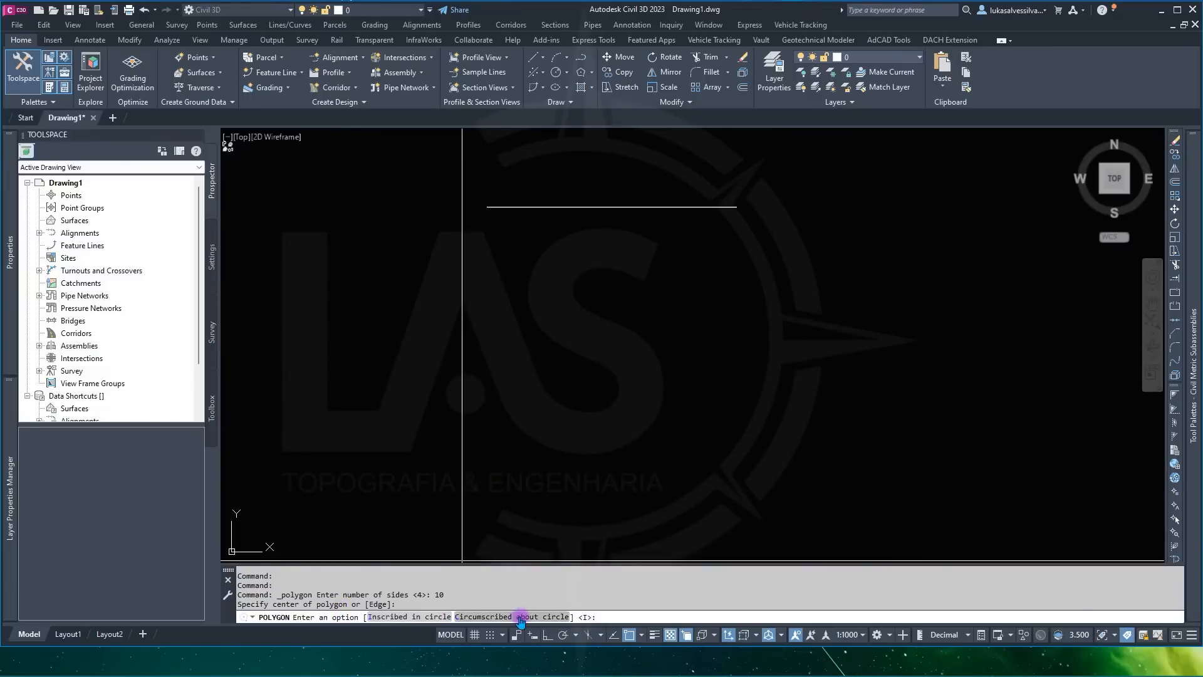
pyautogui.press('ctrl')
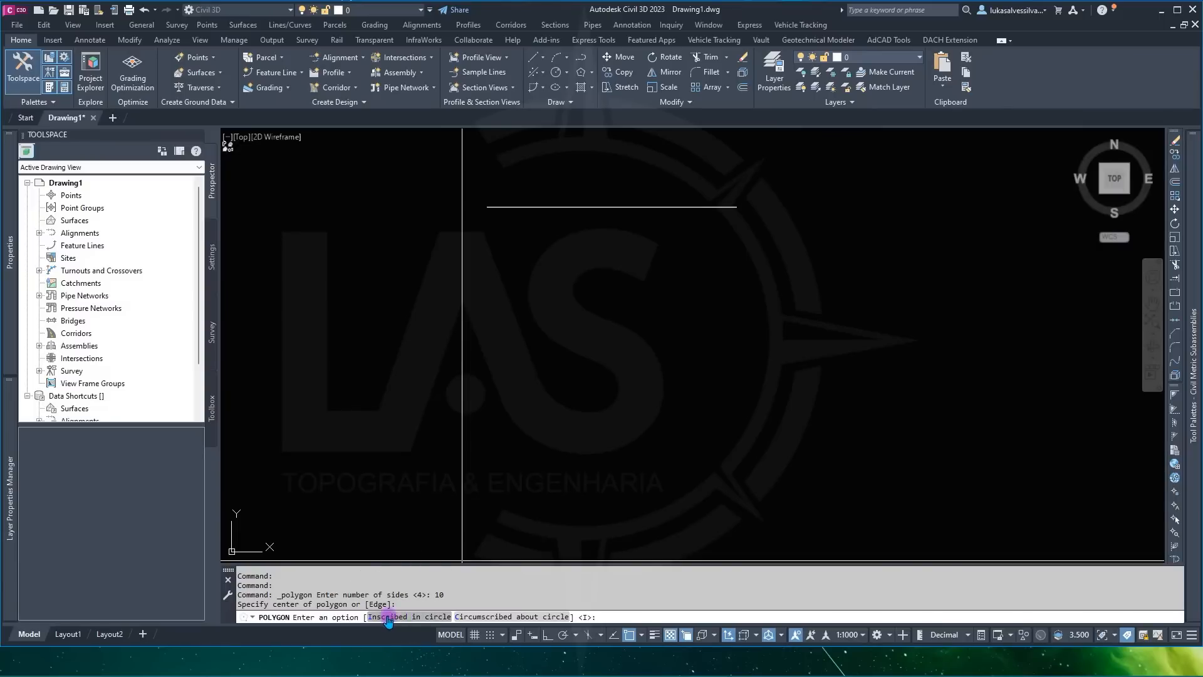
pyautogui.press('ctrl')
pyautogui.click(388, 618)
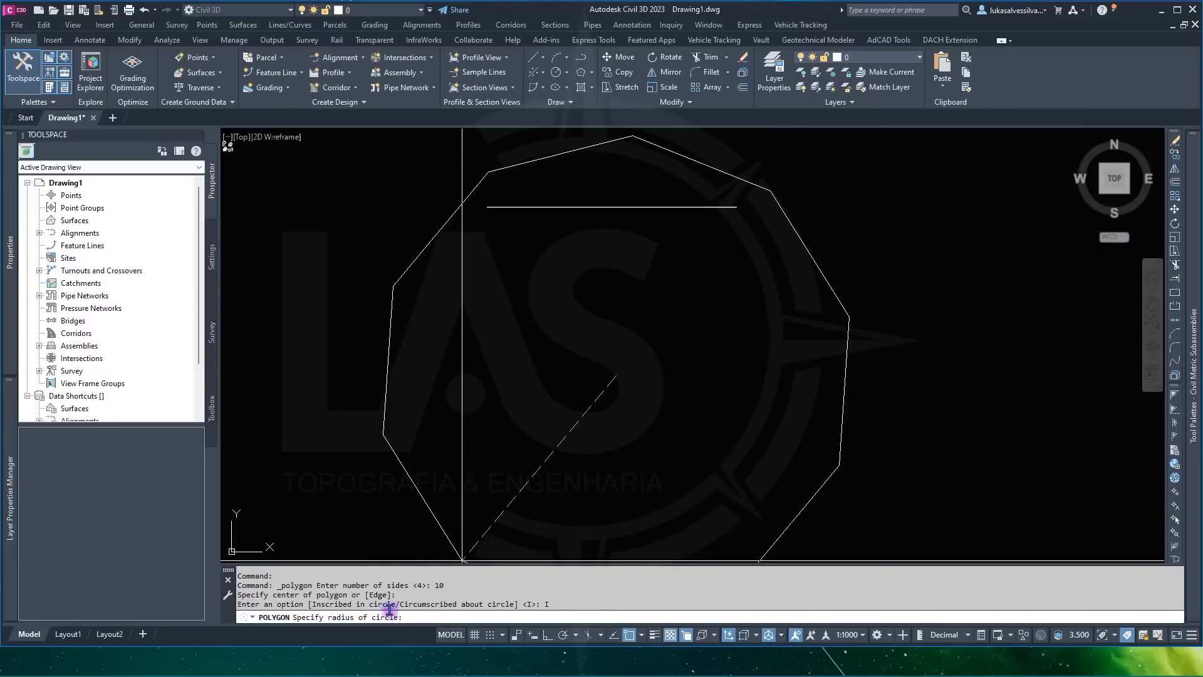
pyautogui.press('ctrl')
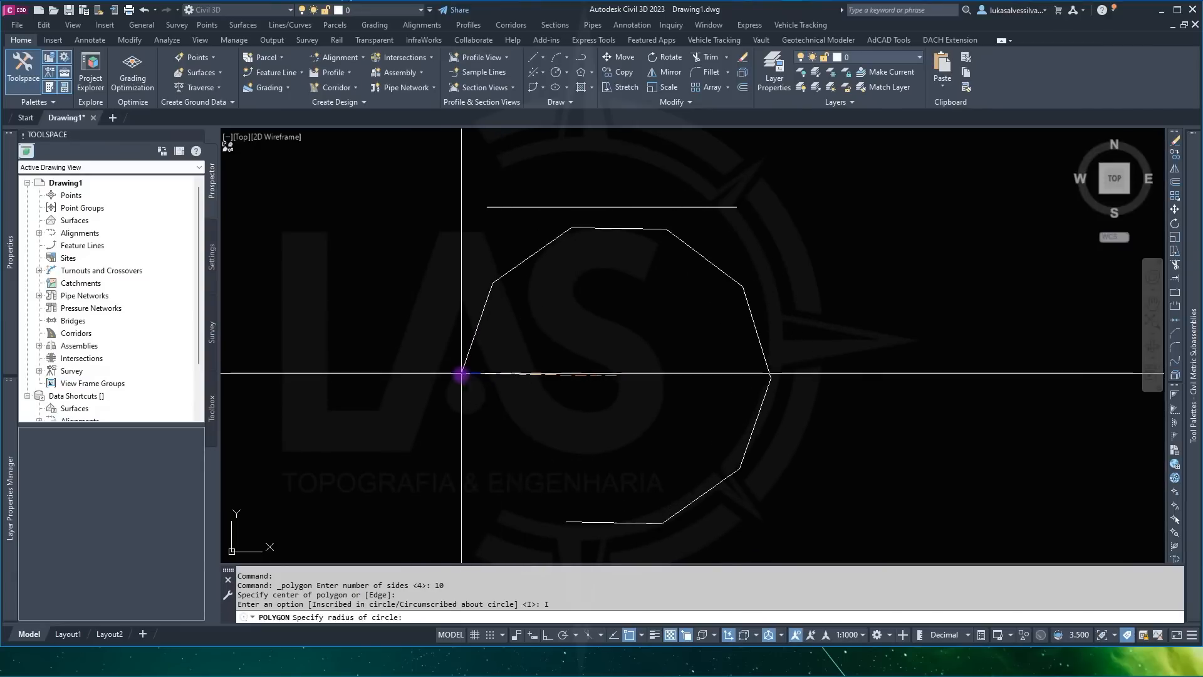
pyautogui.click(462, 374)
# Step: Inspect the decagon's area and length in its properties and clear the selection
pyautogui.click(438, 288)
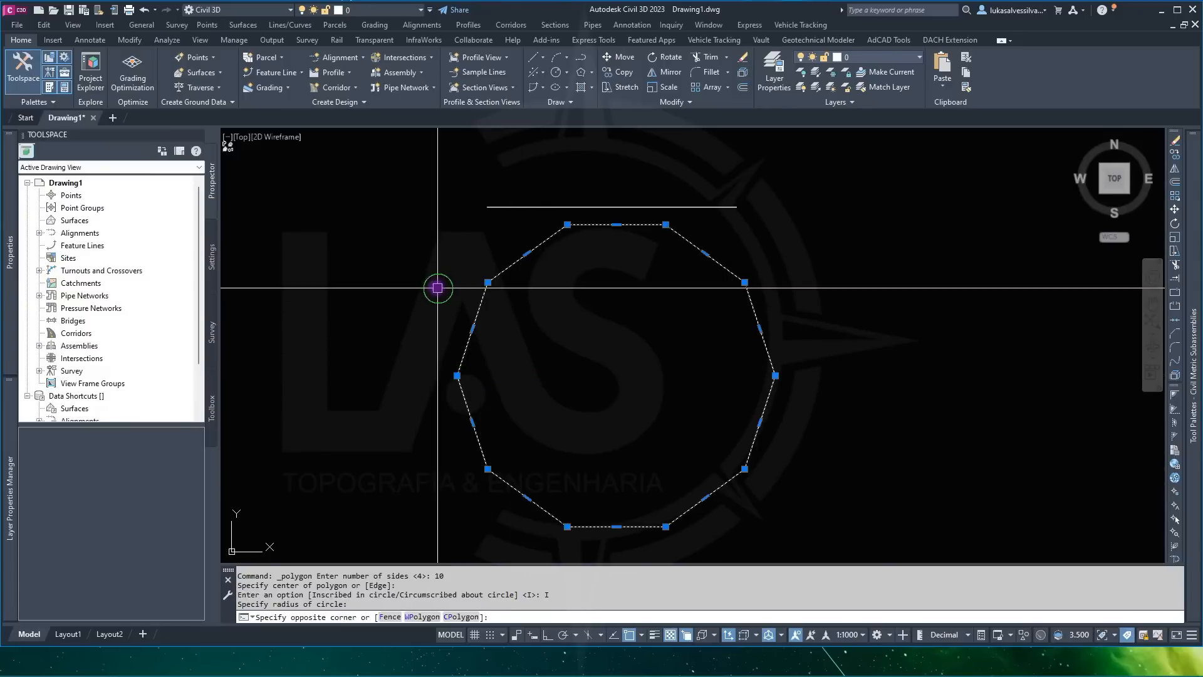
pyautogui.click(437, 288)
pyautogui.moveTo(15, 288)
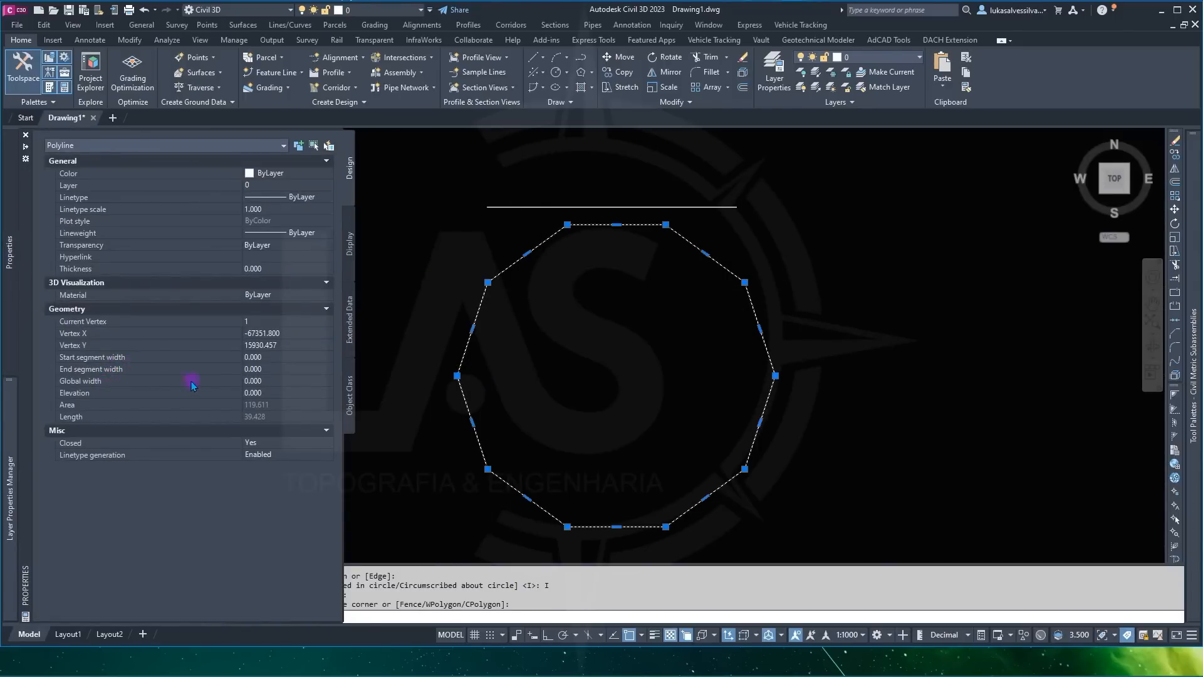
pyautogui.press('Escape')
pyautogui.press('Escape')
# Step: Draw a circle from the decagon's centre out to one of its vertices
pyautogui.write('c')
pyautogui.press('Return')
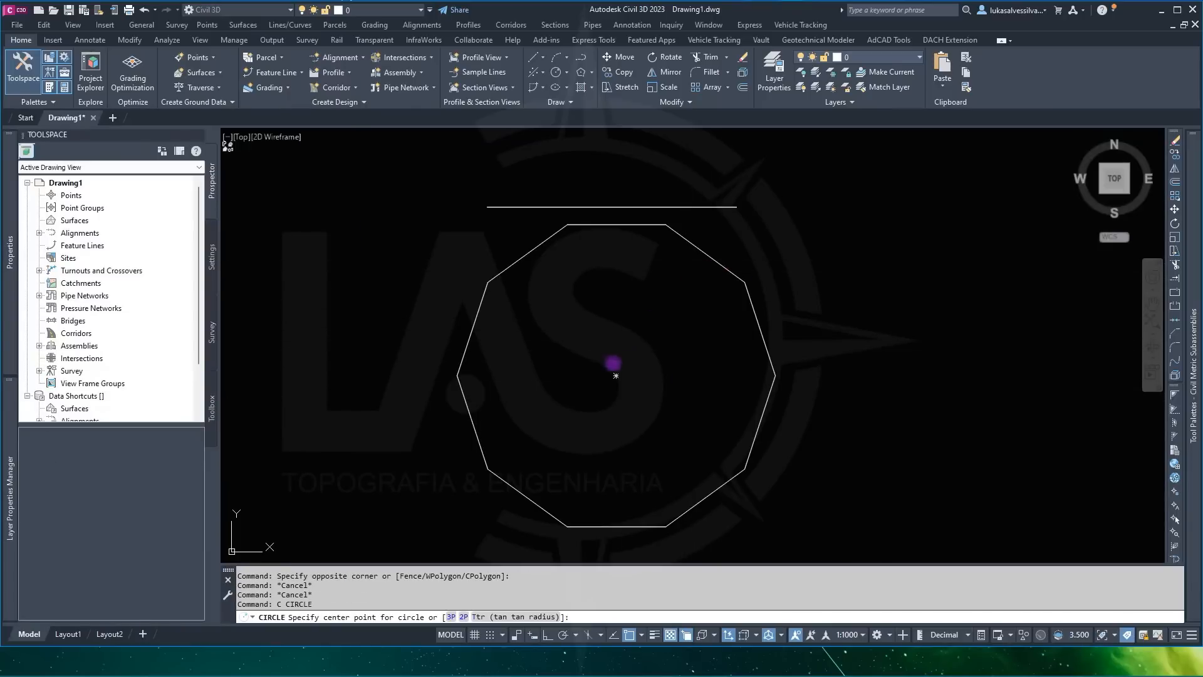
pyautogui.click(609, 377)
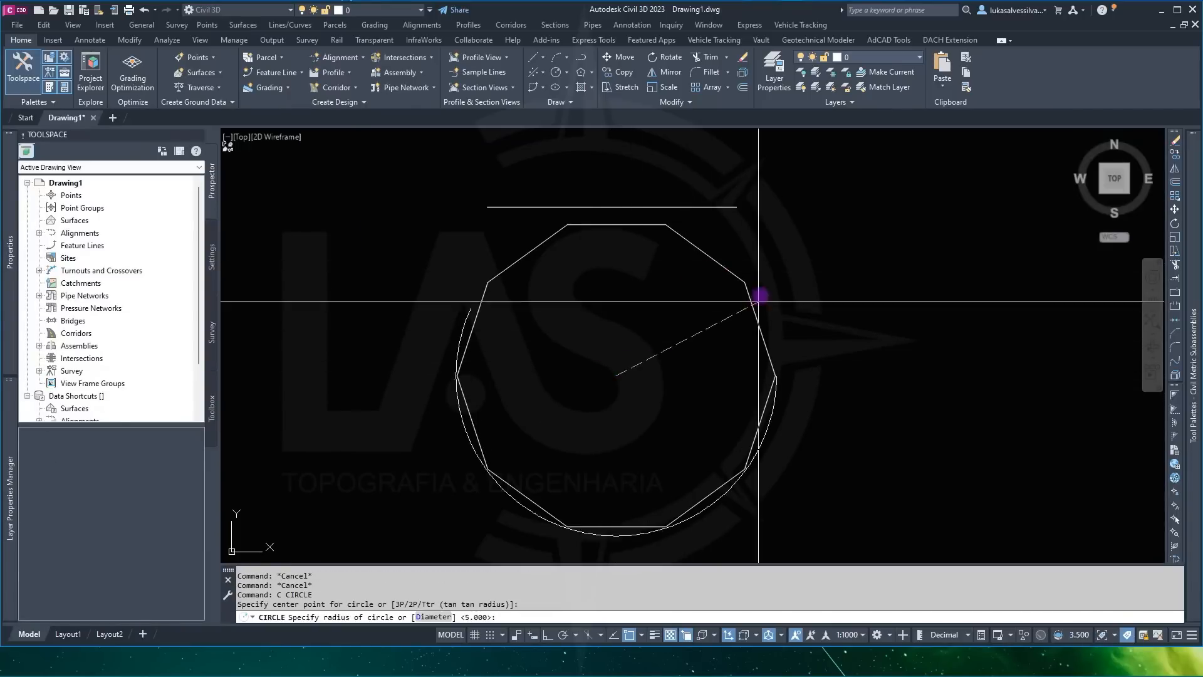
pyautogui.click(739, 283)
# Step: Check the circle's radius in its properties and erase the circle together with the decagon
pyautogui.click(720, 239)
pyautogui.hotkey('ctrl', '1')
pyautogui.click(276, 357)
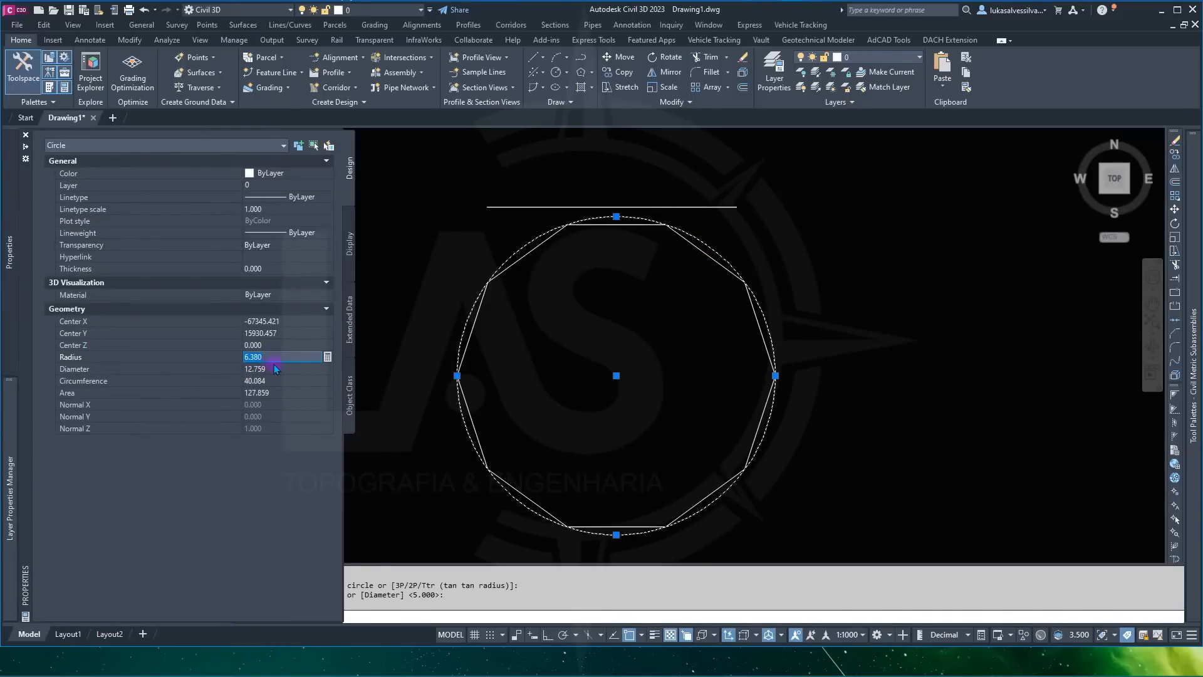
pyautogui.hotkey('ctrl', '1')
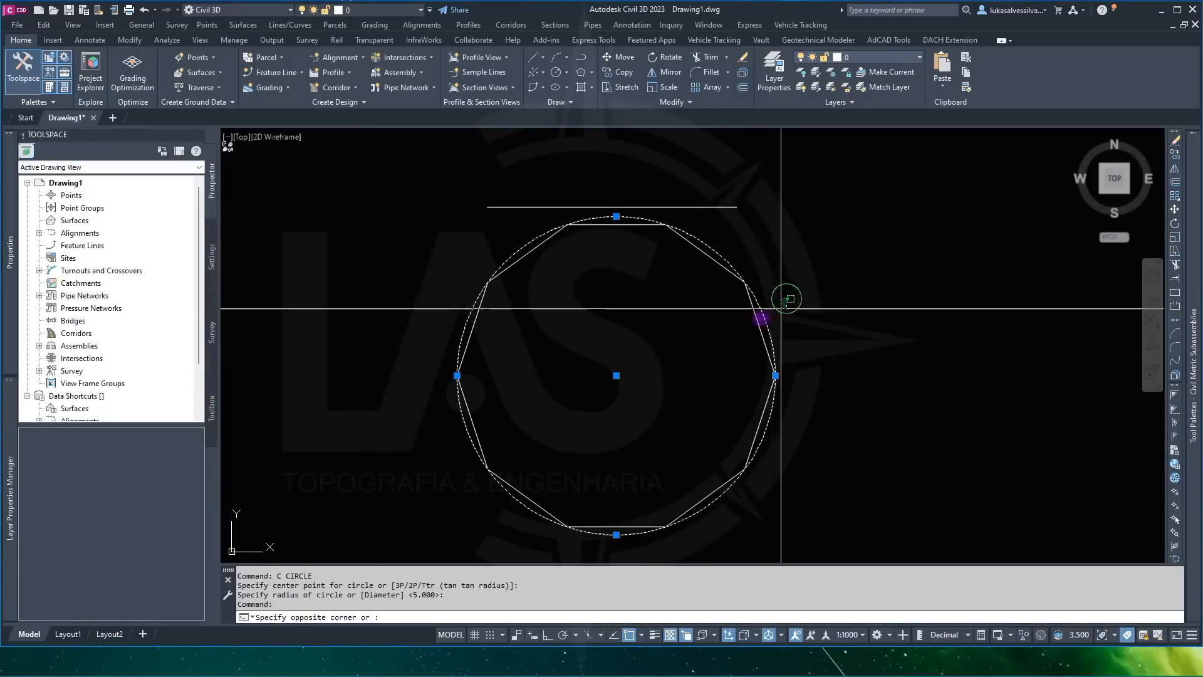
pyautogui.click(687, 344)
pyautogui.press('Delete')
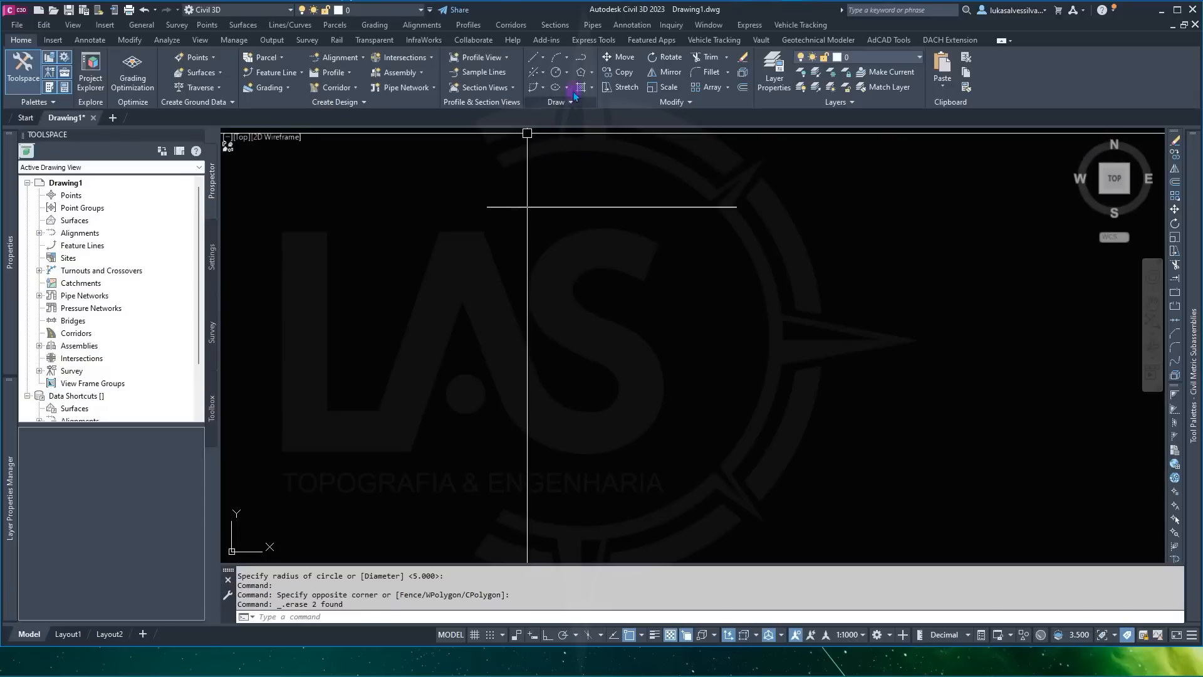
# Step: Draw a 10-sided polygon inscribed in a circle of radius 6 below the horizontal line
pyautogui.click(577, 76)
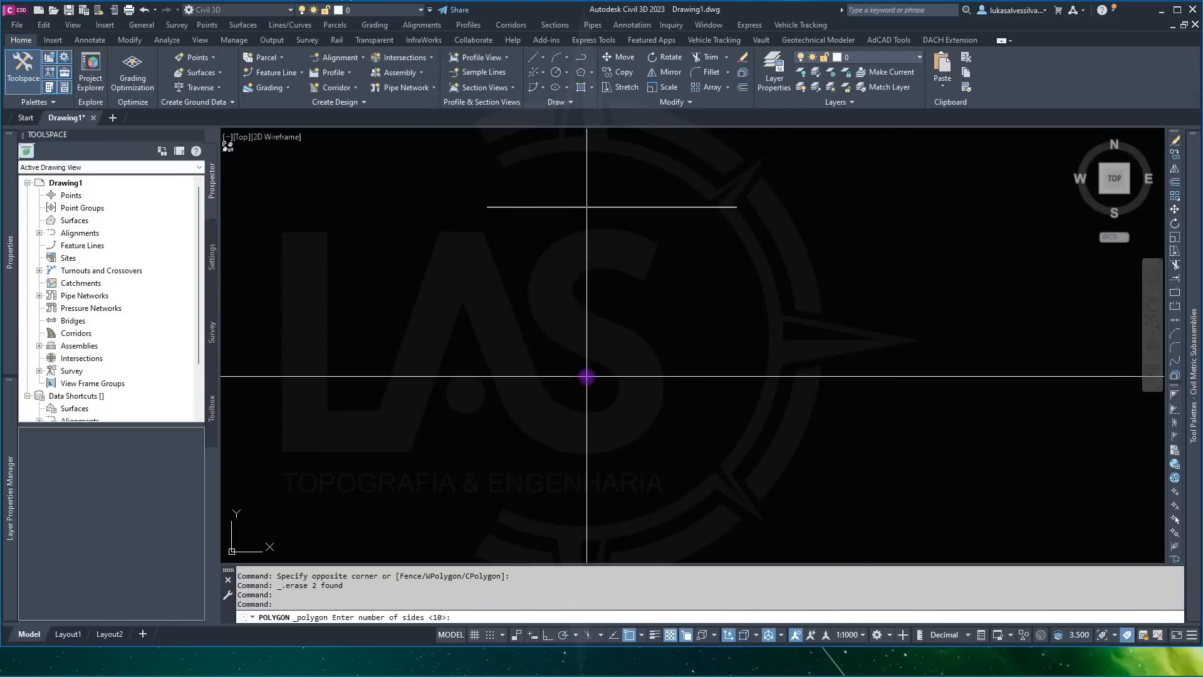
pyautogui.press('Return')
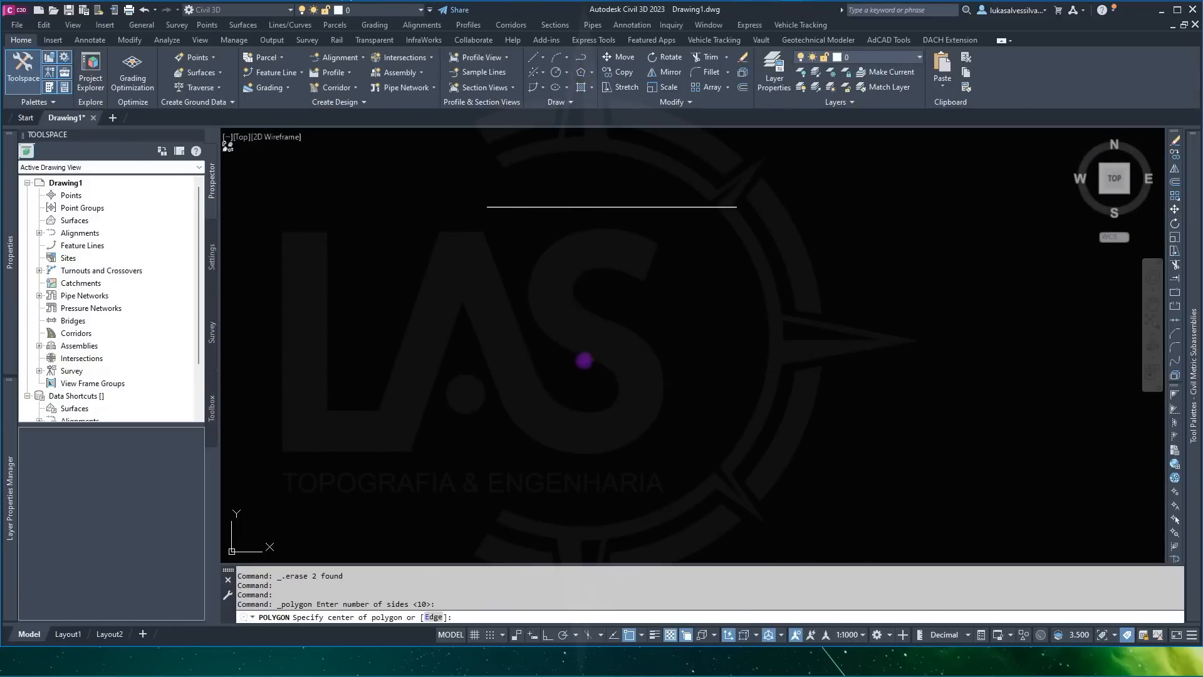
pyautogui.click(570, 395)
pyautogui.click(409, 618)
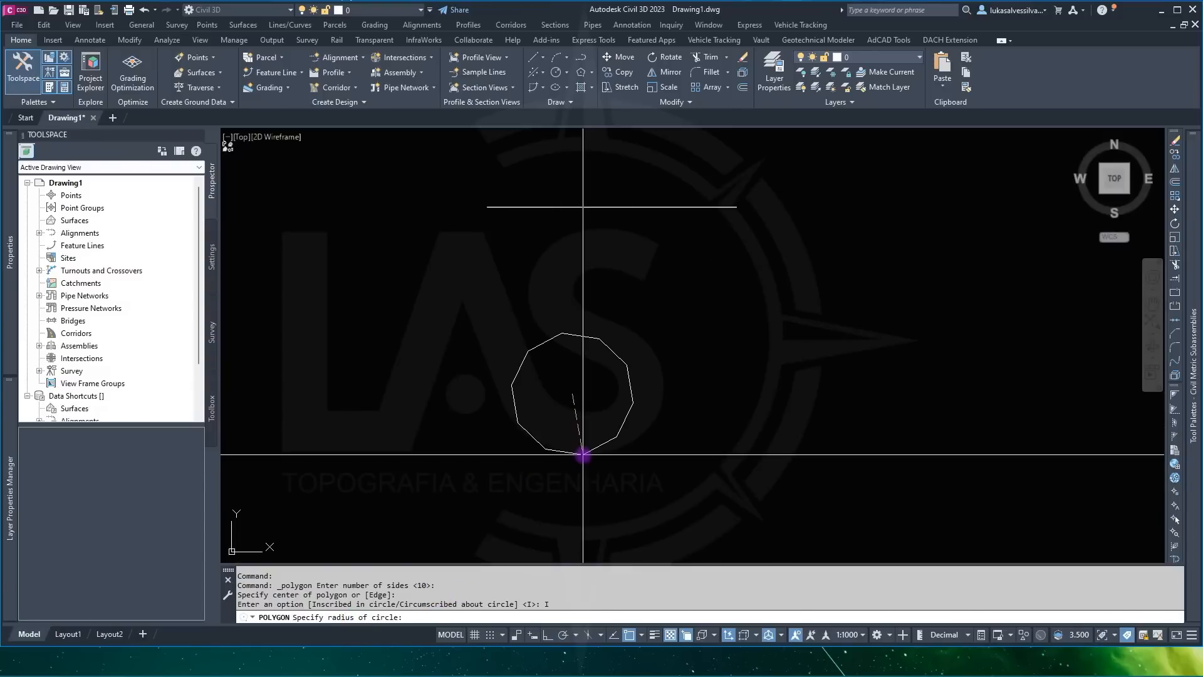
pyautogui.press('Return')
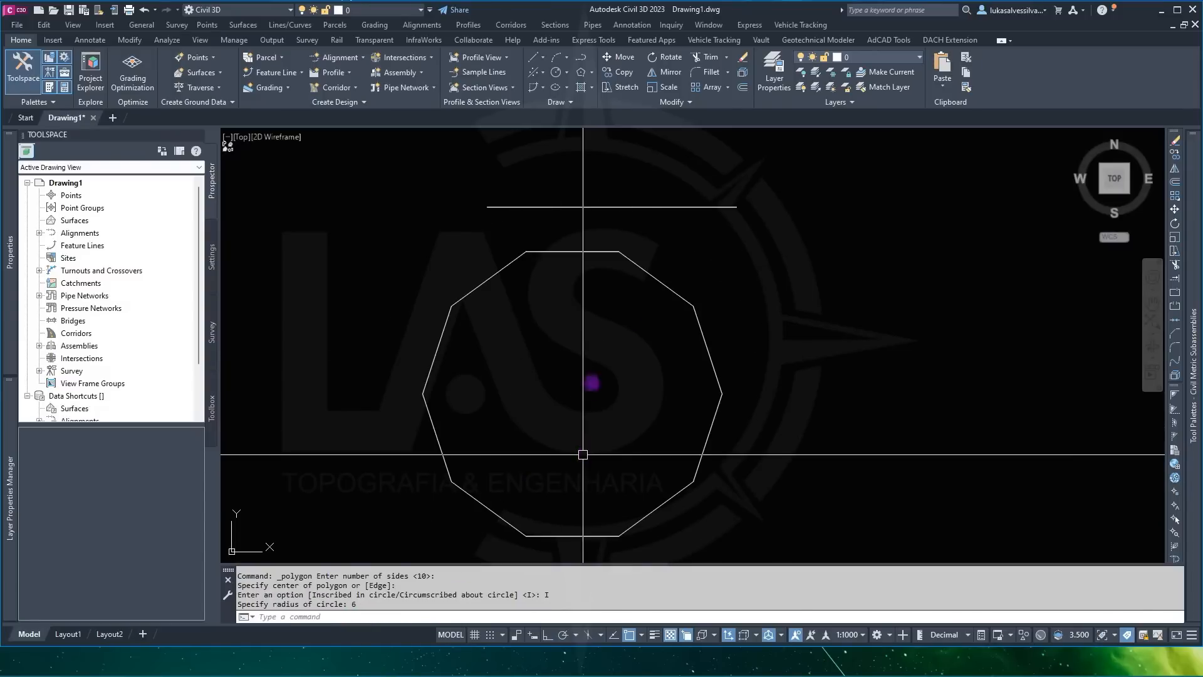
# Step: Draw a circle from the inscribed decagon's centre out to its upper-right vertex
pyautogui.click(669, 288)
pyautogui.press('Escape')
pyautogui.write('c')
pyautogui.press('Return')
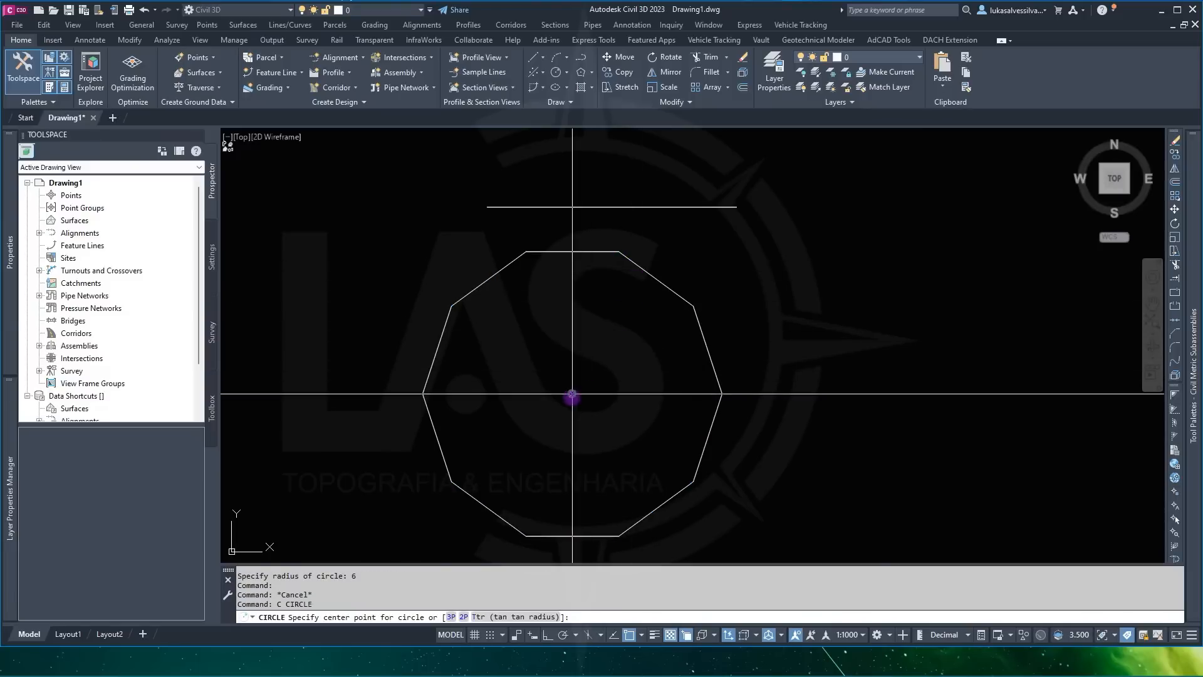
pyautogui.click(572, 396)
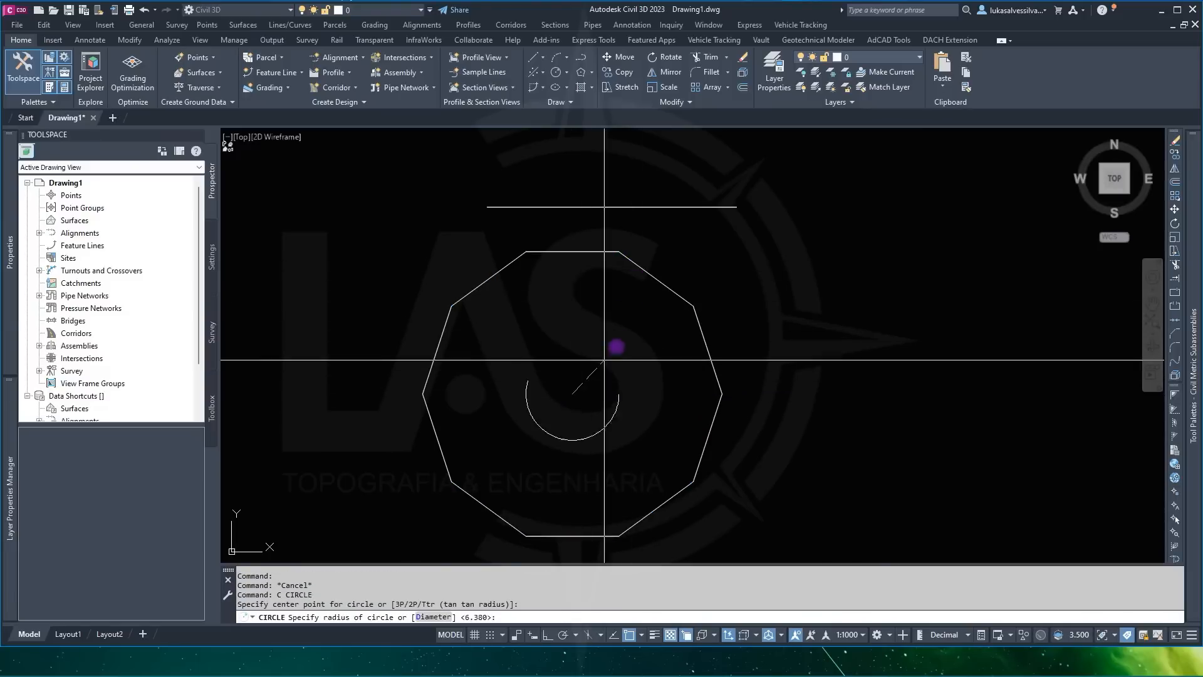
pyautogui.click(690, 300)
# Step: Check the circle's radius in its properties and clear the selection
pyautogui.moveTo(15, 266)
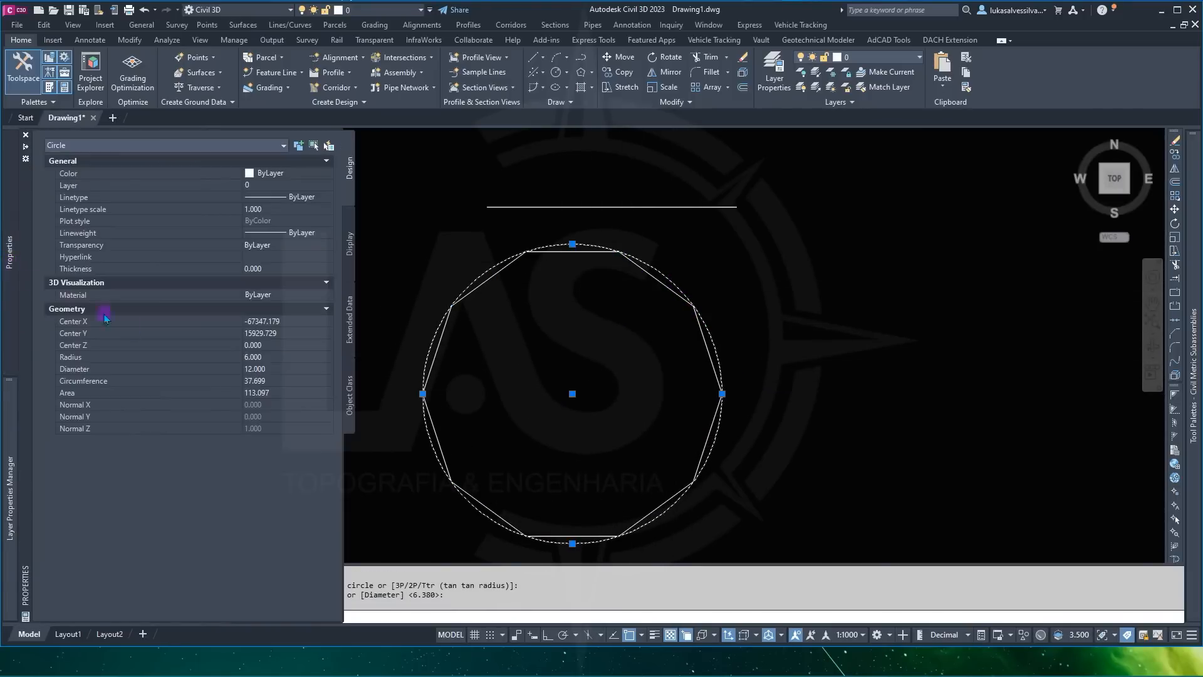
pyautogui.click(49, 360)
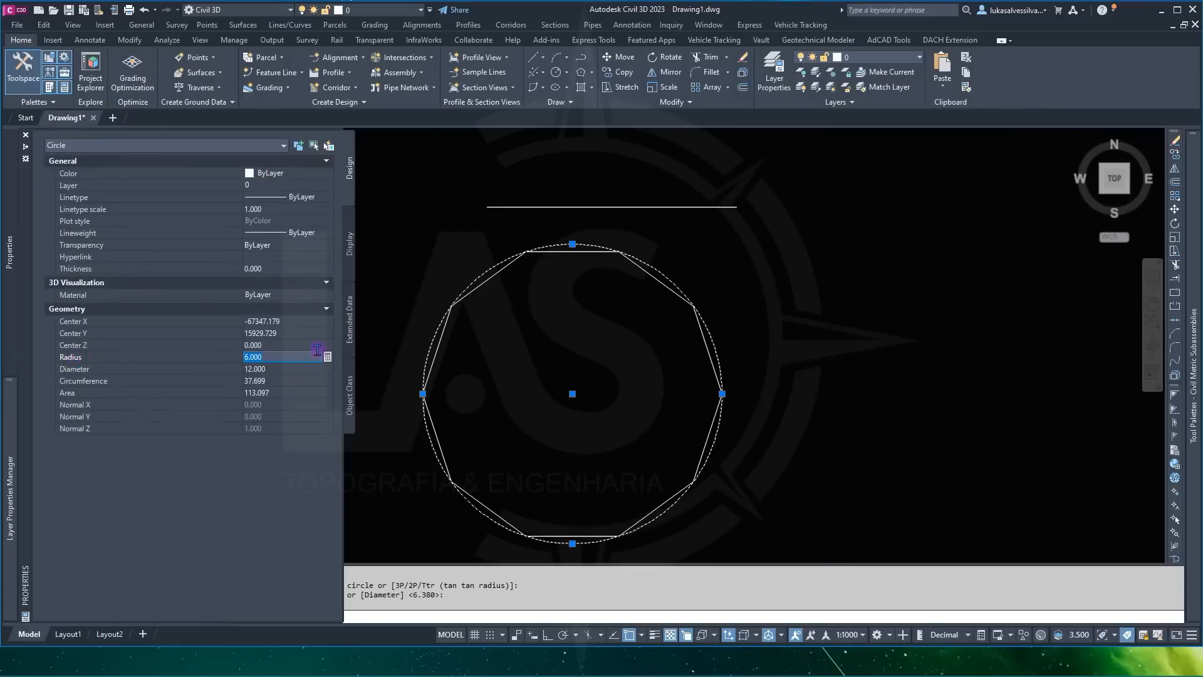
pyautogui.press('Escape')
# Step: Examine how the decagon's vertices and sides sit relative to the surrounding circle
pyautogui.scroll(2, 657, 285)
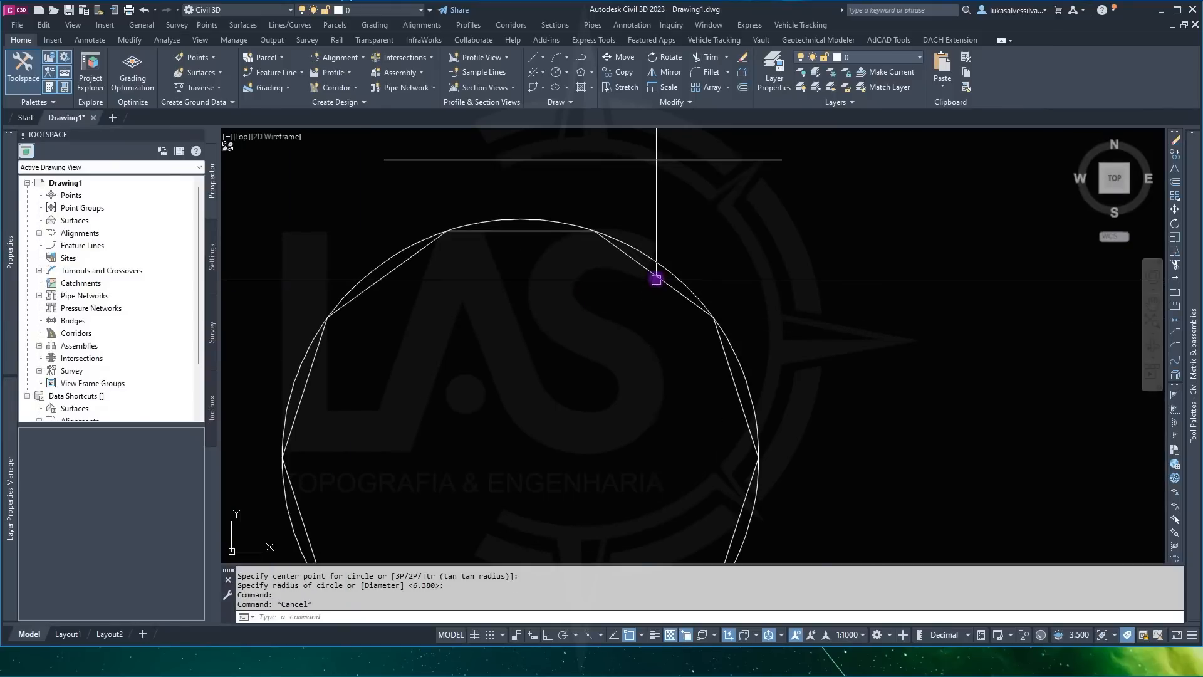
pyautogui.click(656, 277)
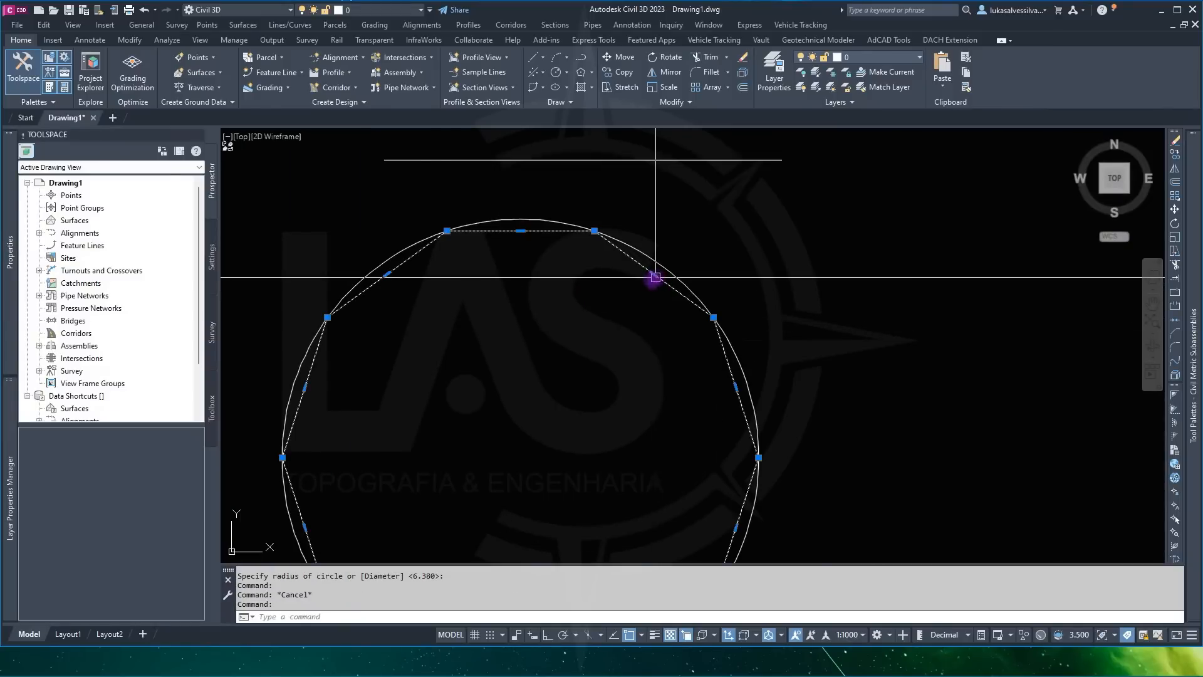
pyautogui.scroll(-3, 572, 336)
pyautogui.press('Escape')
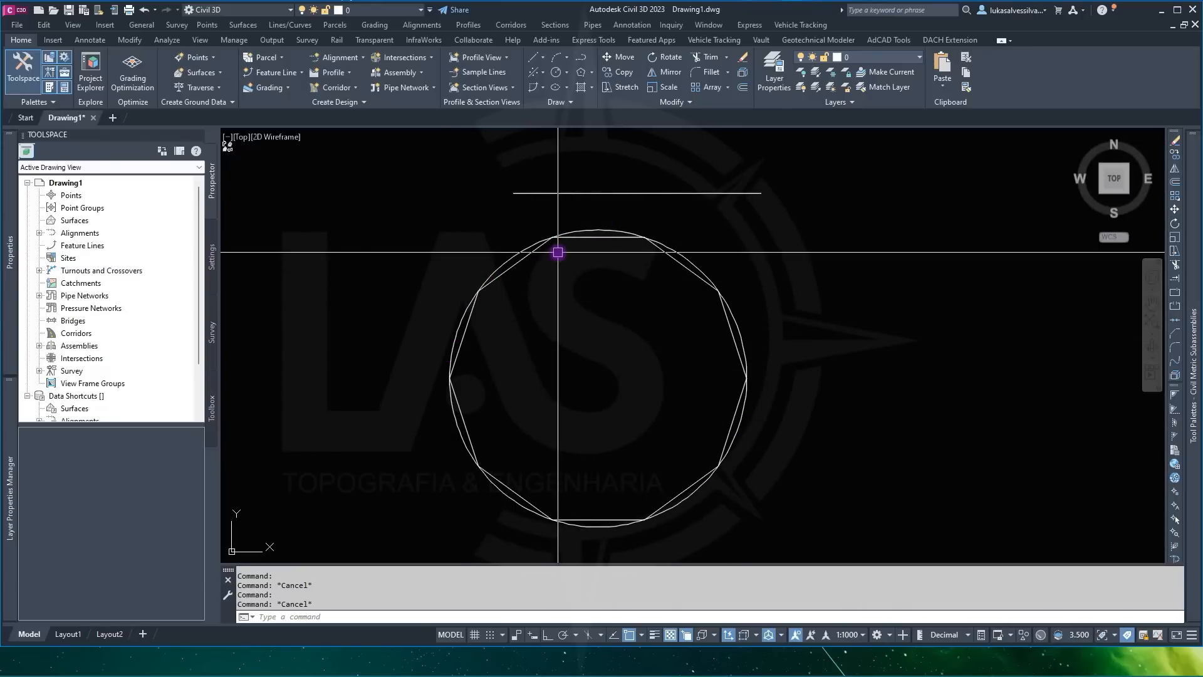
pyautogui.scroll(2, 499, 286)
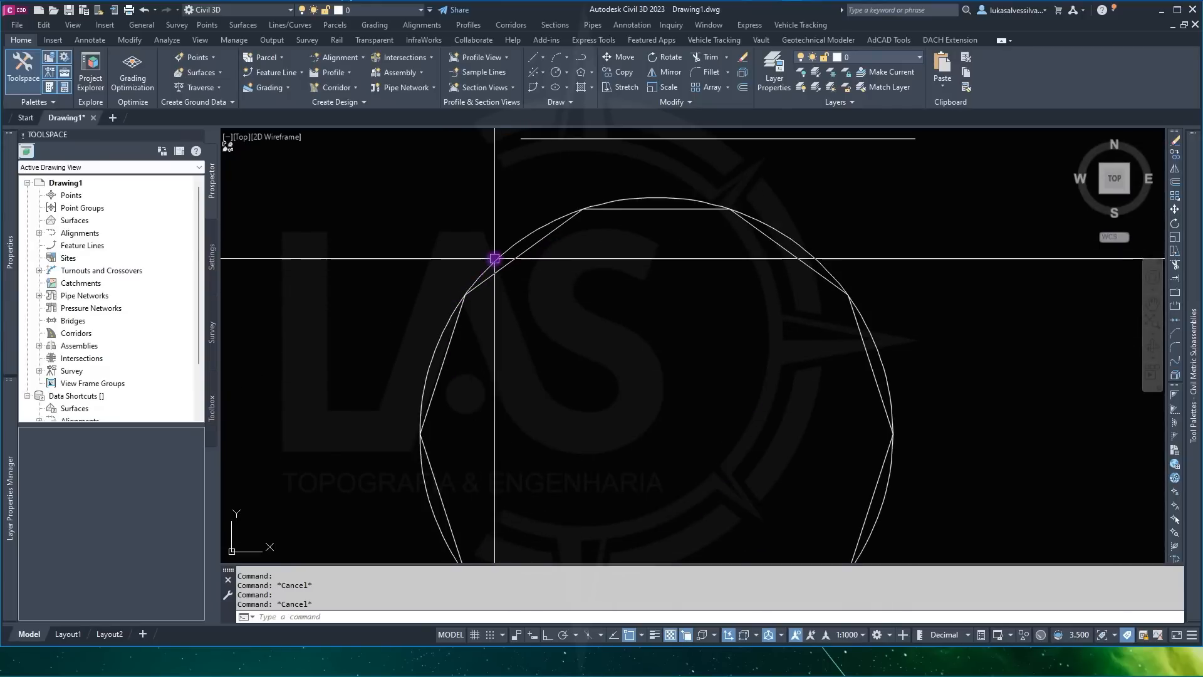
pyautogui.scroll(2, 579, 212)
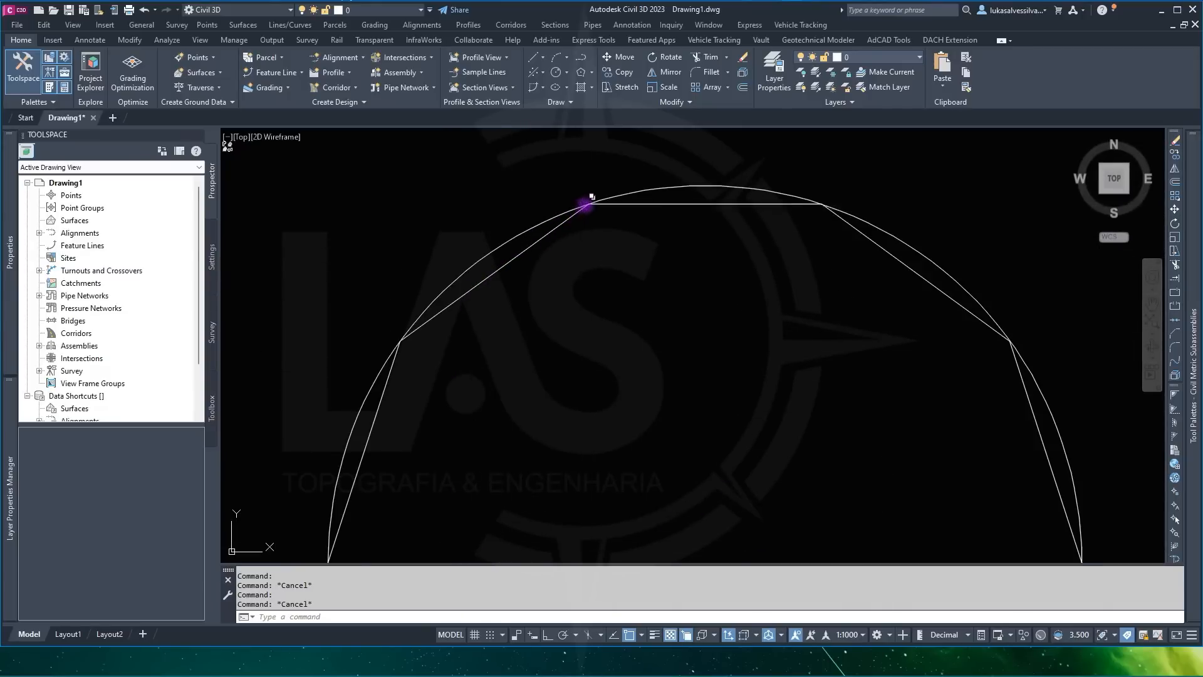
pyautogui.scroll(-2, 858, 209)
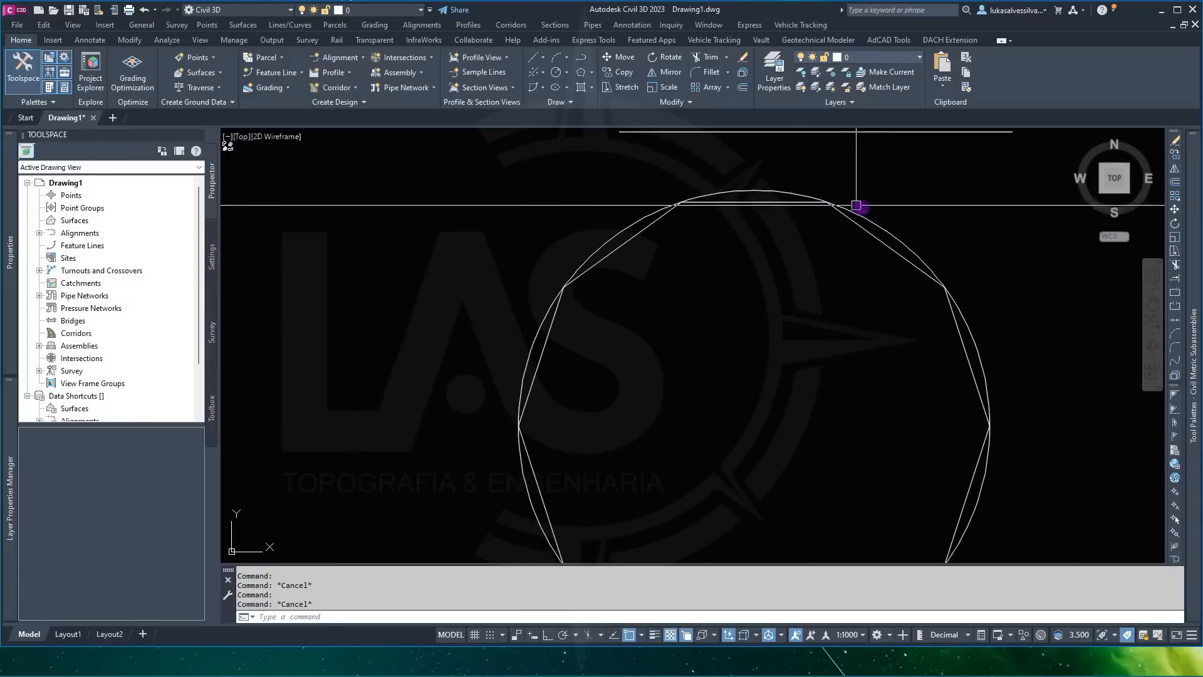
pyautogui.scroll(-2, 826, 203)
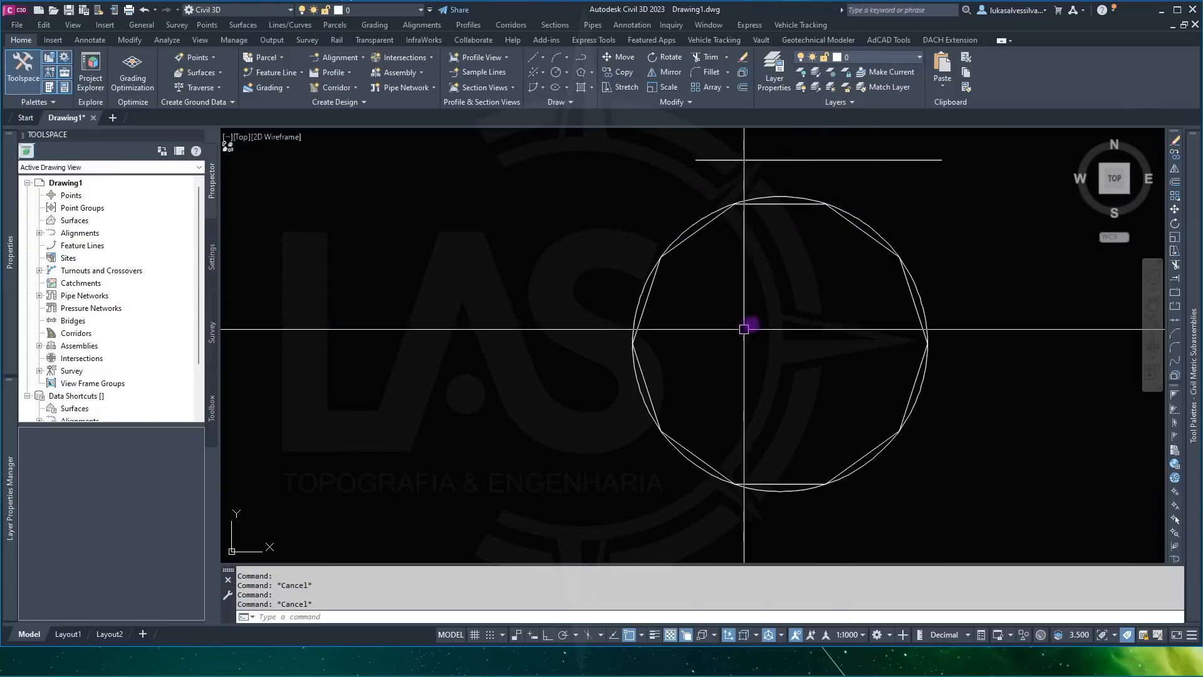
# Step: Draw a line from the circle's centre to the inscribed decagon's upper-left vertex
pyautogui.press('Return')
pyautogui.click(780, 344)
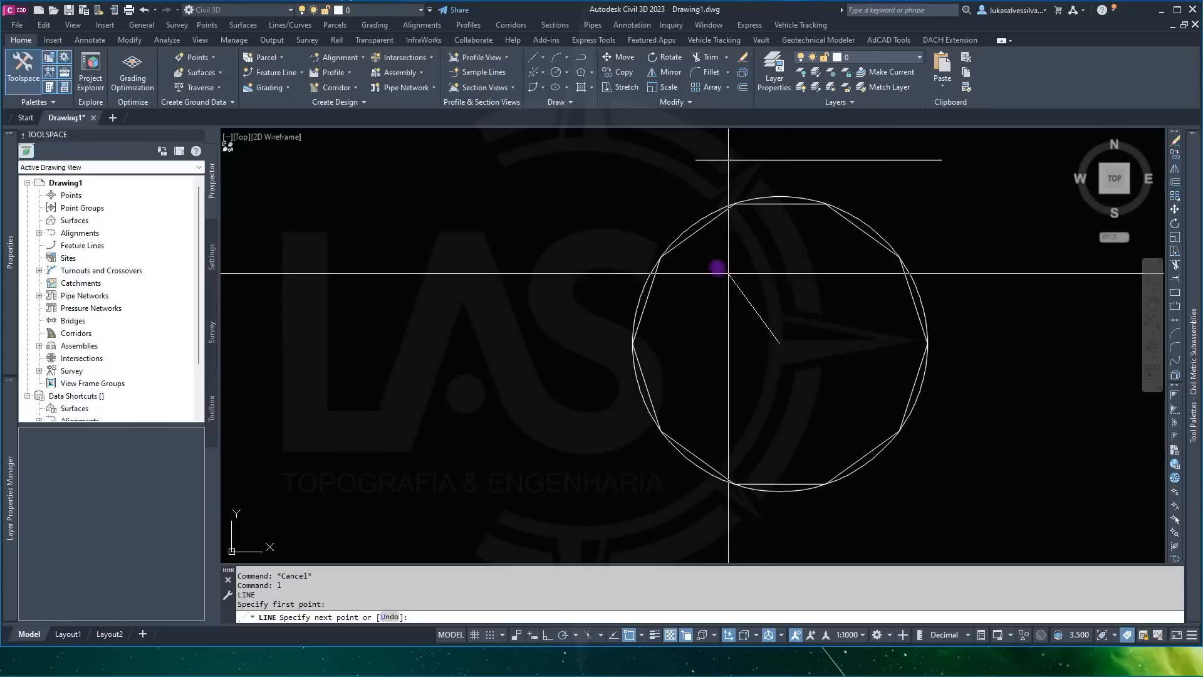
pyautogui.scroll(4, 658, 254)
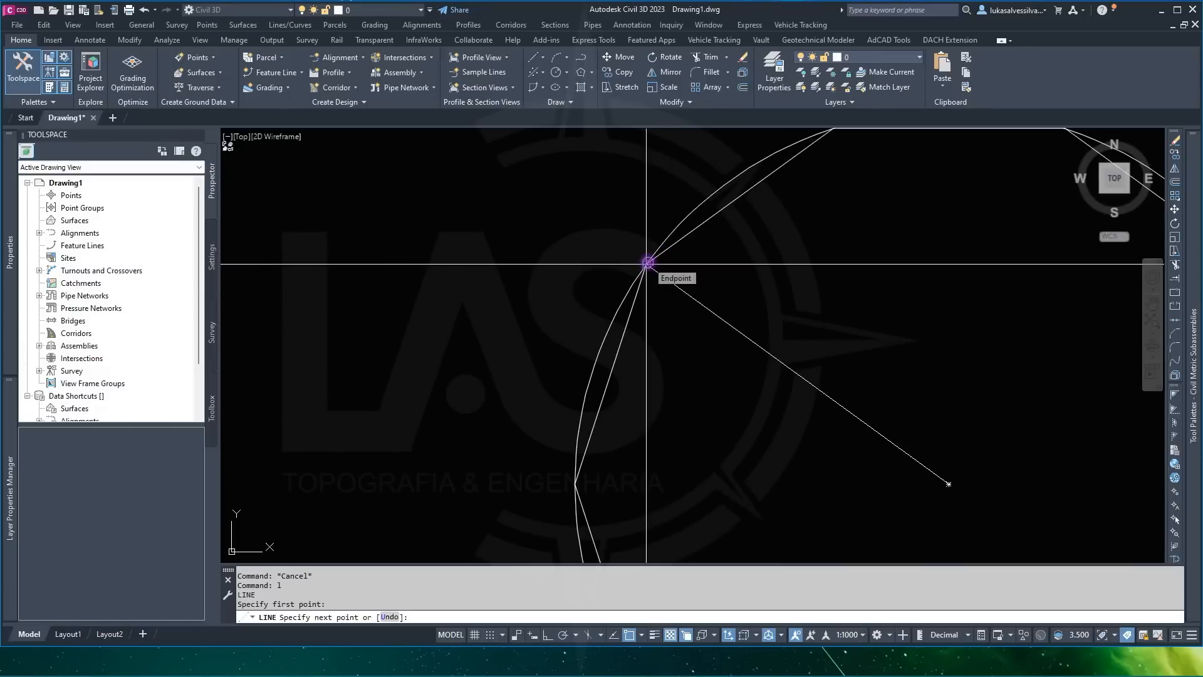
pyautogui.click(646, 265)
pyautogui.scroll(-6, 690, 283)
pyautogui.press('Return')
pyautogui.click(807, 380)
pyautogui.click(785, 357)
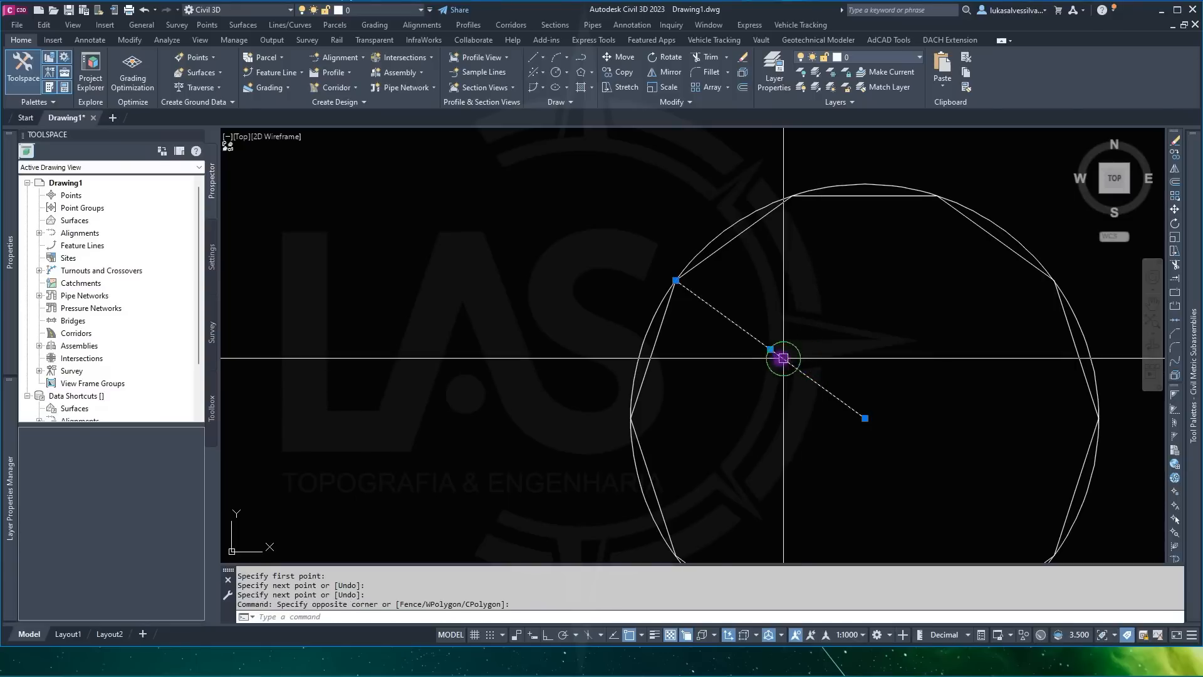
pyautogui.scroll(-4, 725, 330)
pyautogui.press('Escape')
# Step: Draw a second 10-sided polygon, circumscribed about a circle of radius 6, beside the inscribed decagon
pyautogui.moveTo(779, 317); pyautogui.dragTo(685, 309, button='middle')
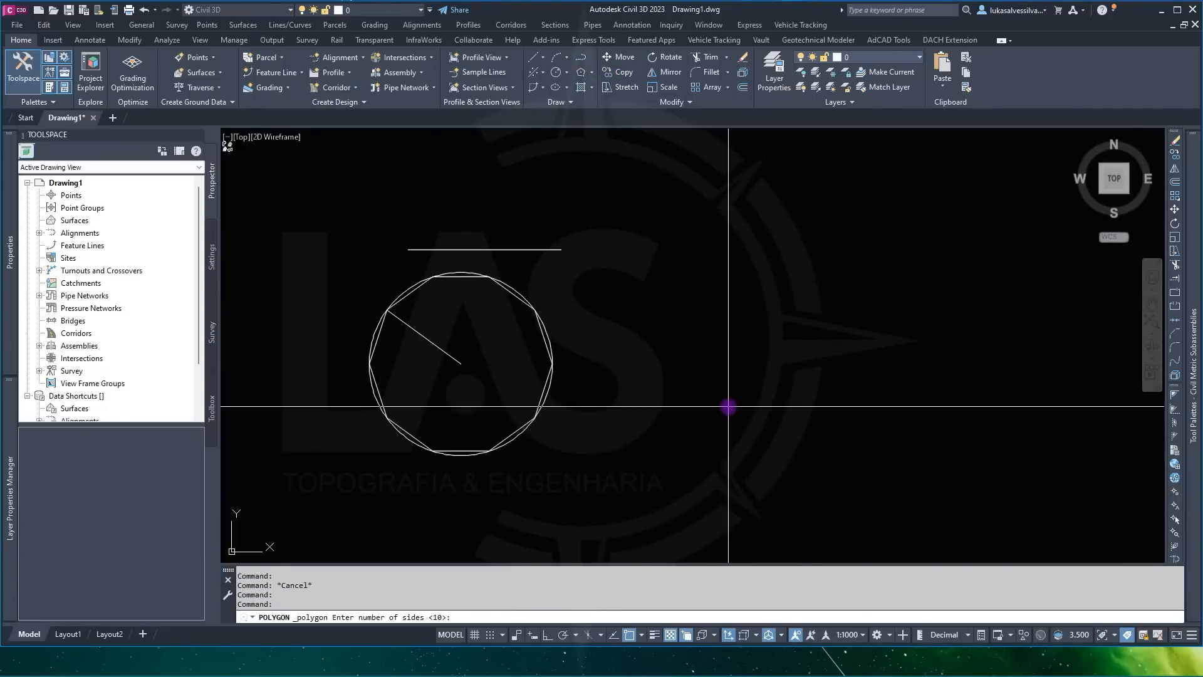
pyautogui.click(766, 375)
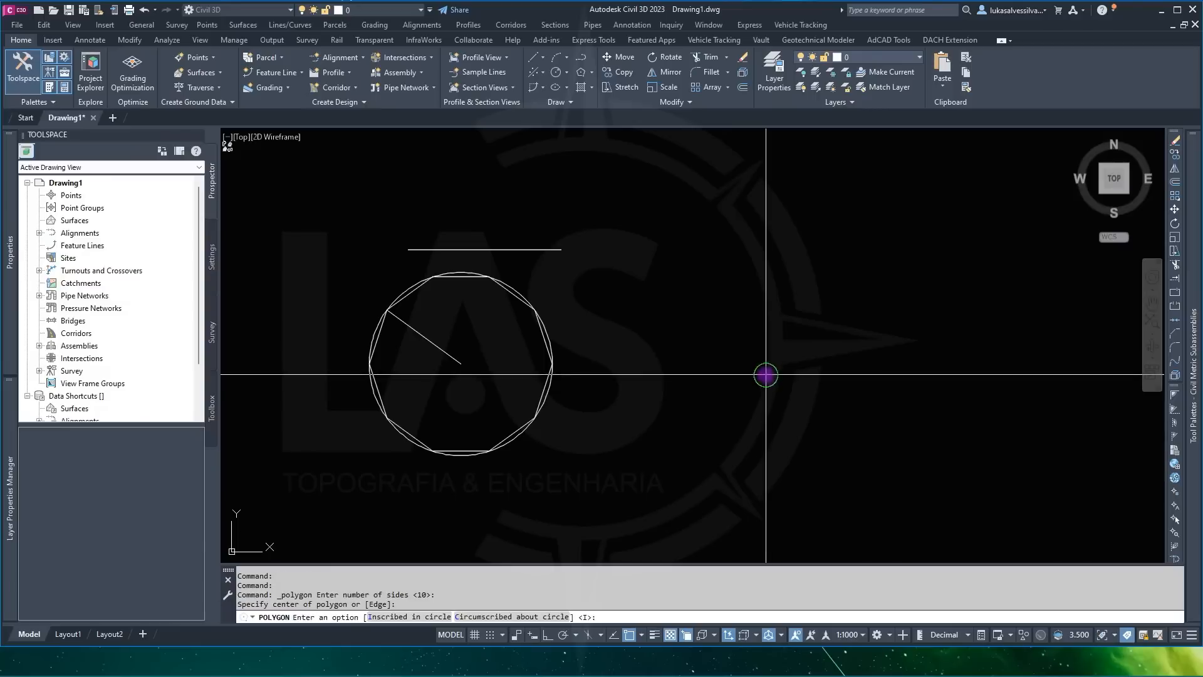
pyautogui.click(510, 617)
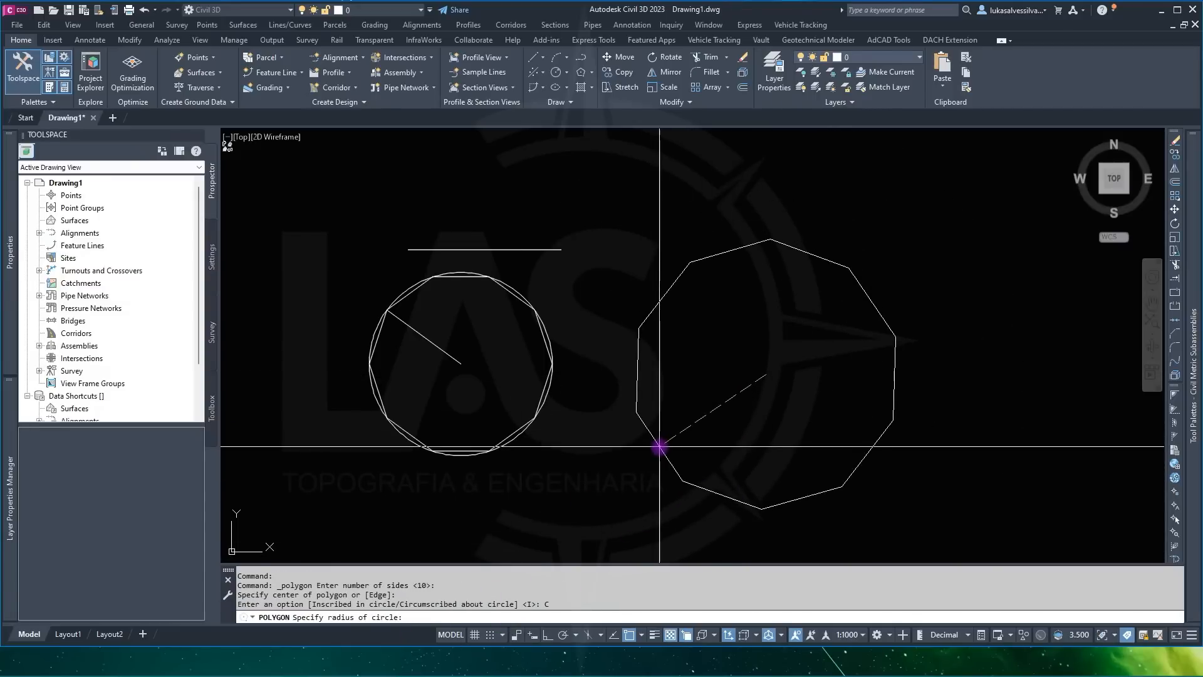
pyautogui.press('Return')
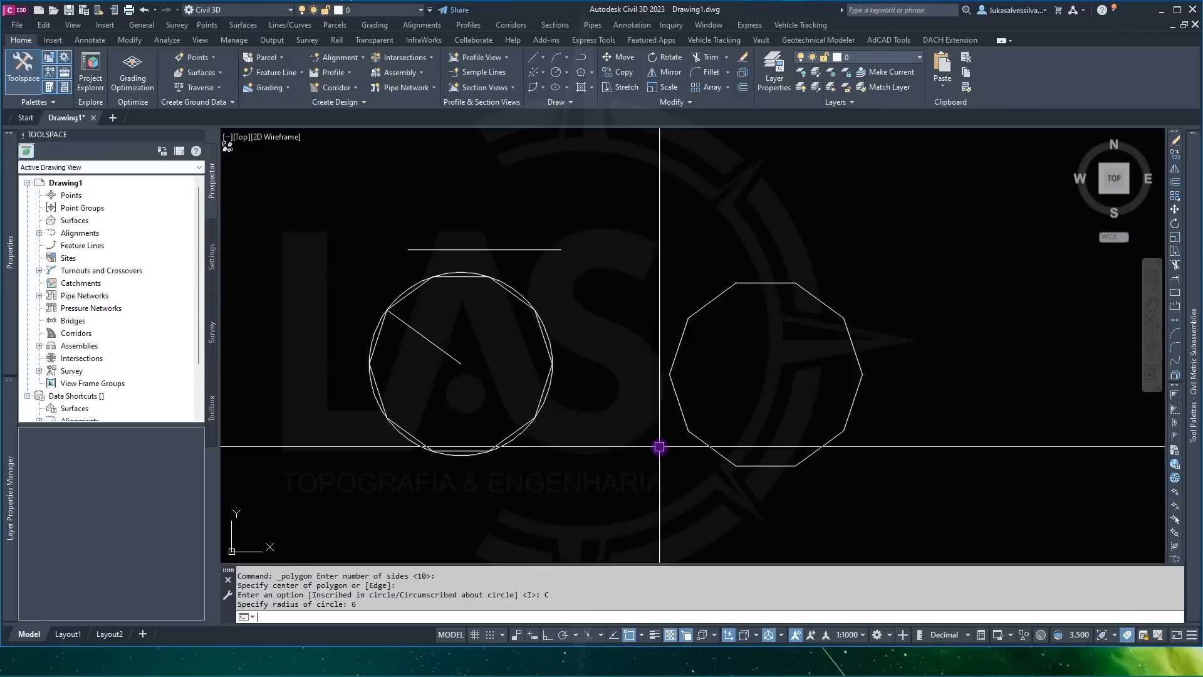
# Step: Preview moving the circumscribed decagon over the inscribed one to compare their sizes, and cancel the move
pyautogui.moveTo(715, 382); pyautogui.dragTo(675, 381, button='middle')
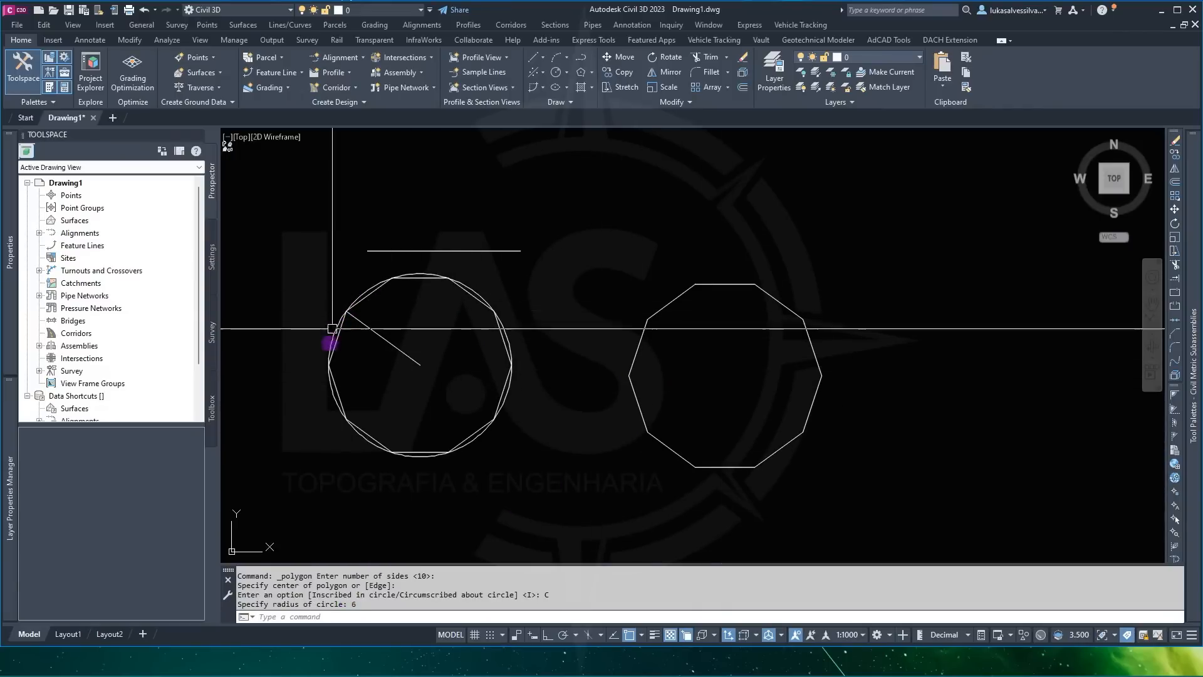
pyautogui.click(655, 433)
pyautogui.write('m')
pyautogui.press('Return')
pyautogui.click(971, 394)
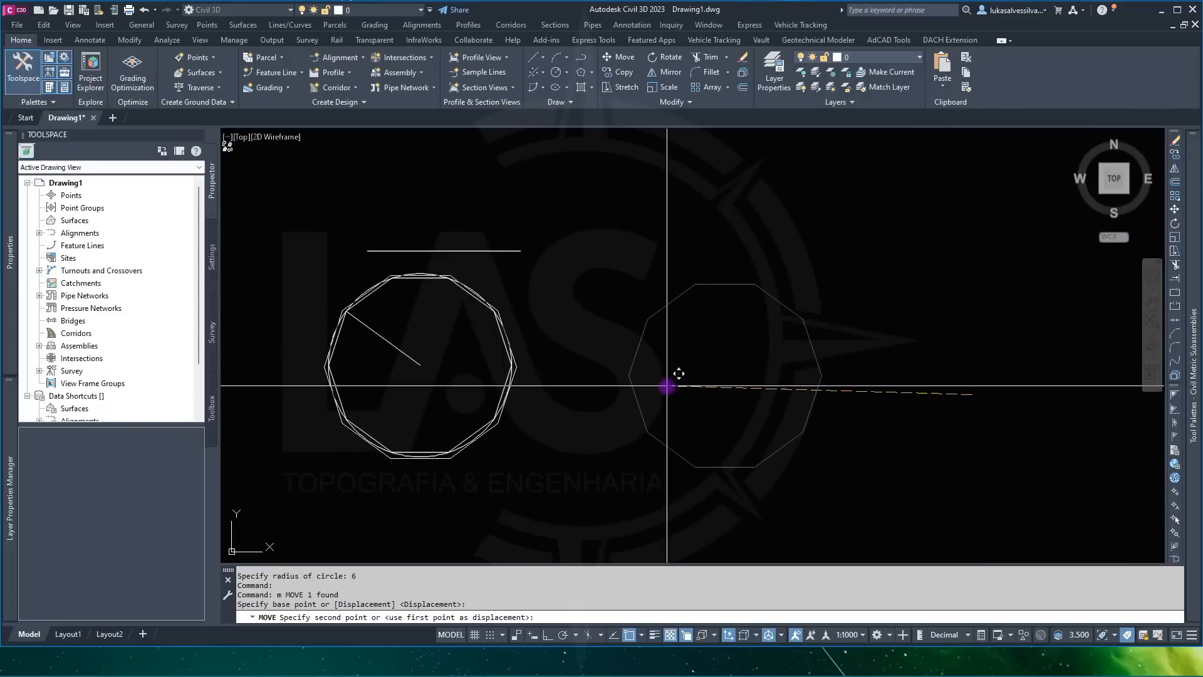
pyautogui.press('Escape')
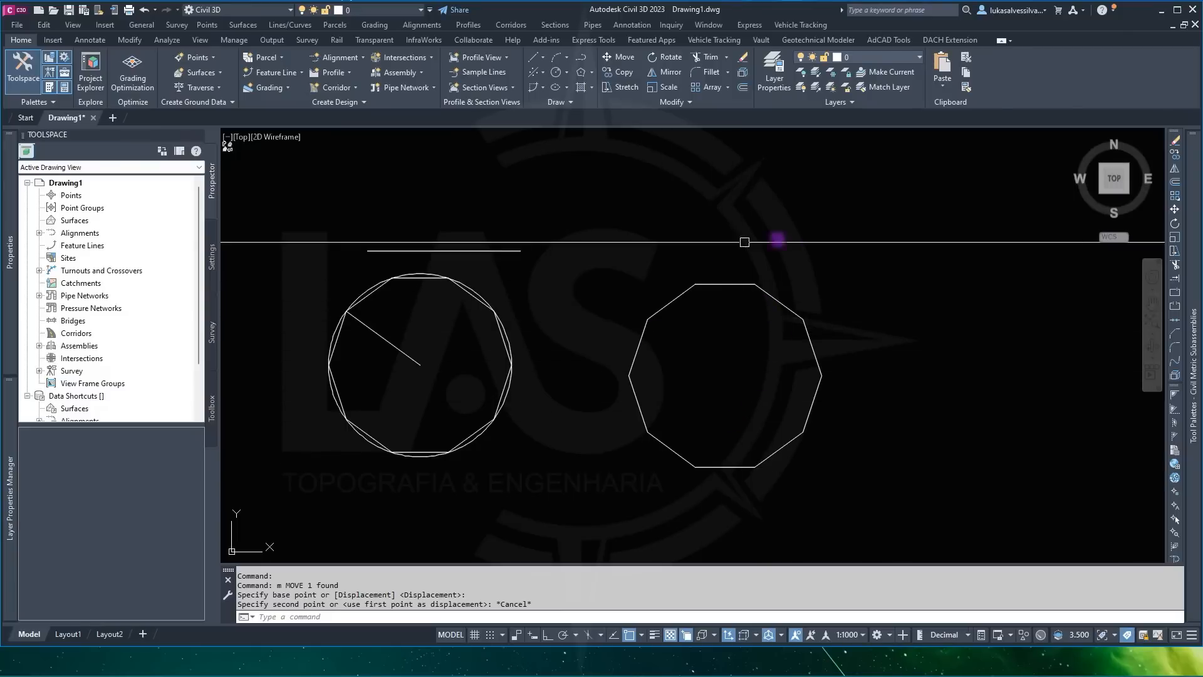
# Step: Draw a line from the circumscribed decagon's centre to its upper-left vertex
pyautogui.scroll(2, 719, 360)
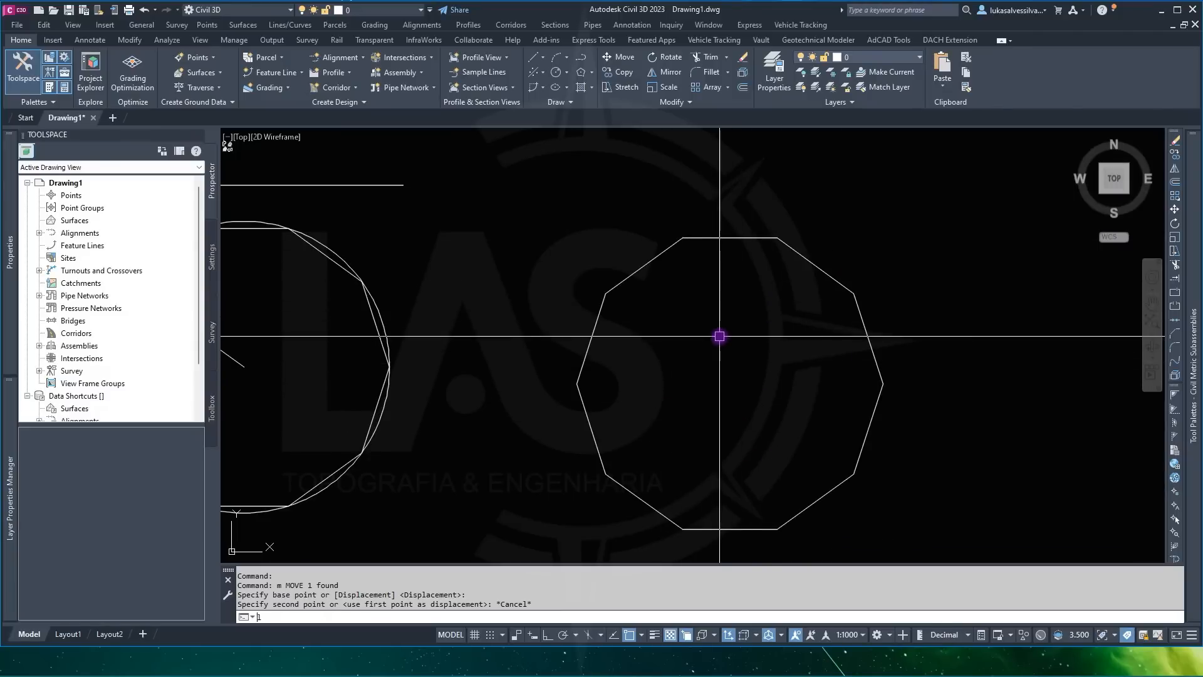
pyautogui.write('l')
pyautogui.press('Return')
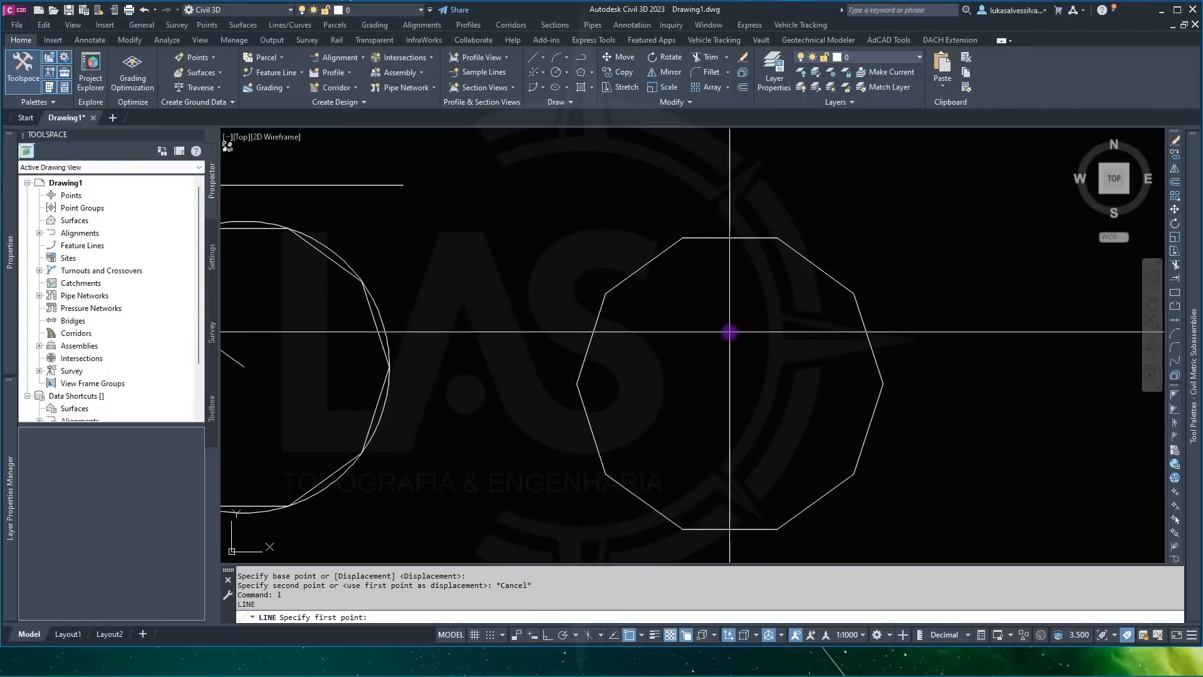
pyautogui.click(729, 383)
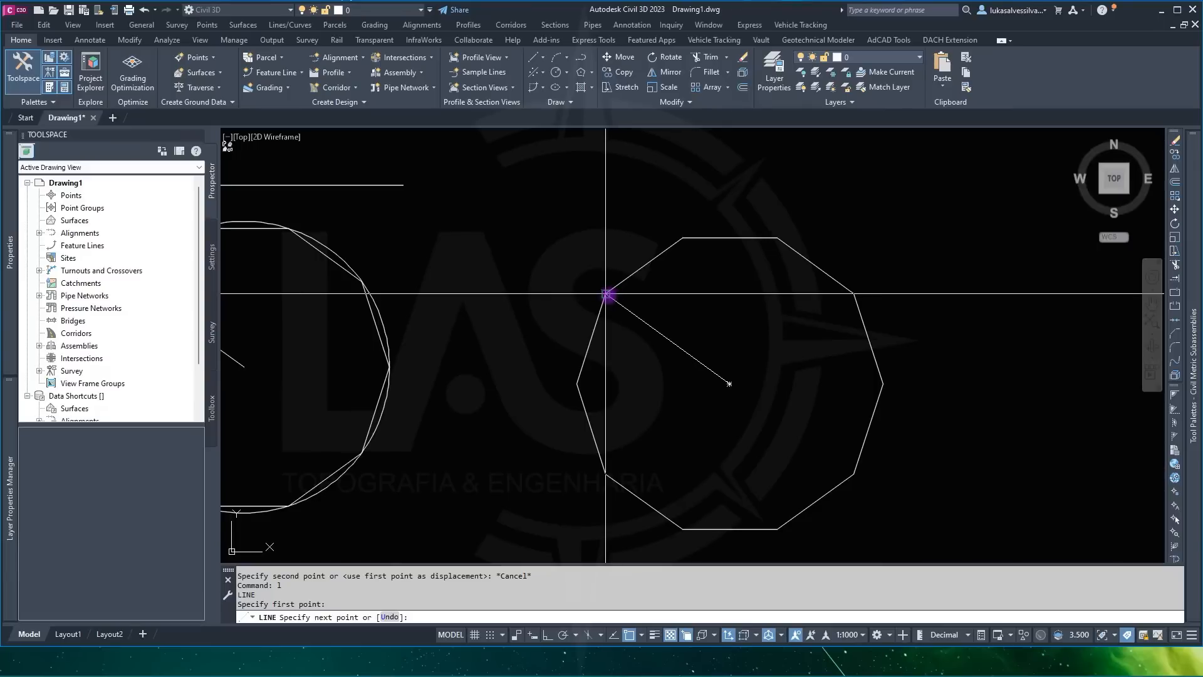
pyautogui.click(606, 293)
pyautogui.press('Escape')
# Step: Check the new line's properties and relocate its vertex end to the midpoint of the decagon's upper-left side
pyautogui.click(640, 321)
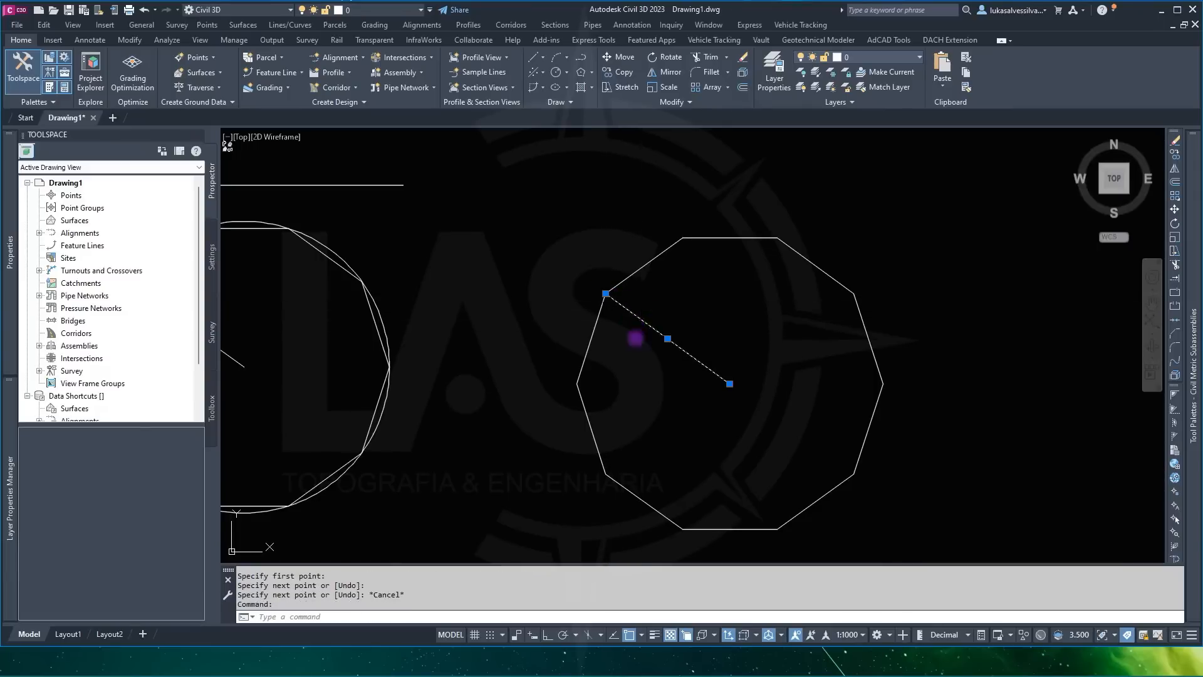
pyautogui.moveTo(17, 310)
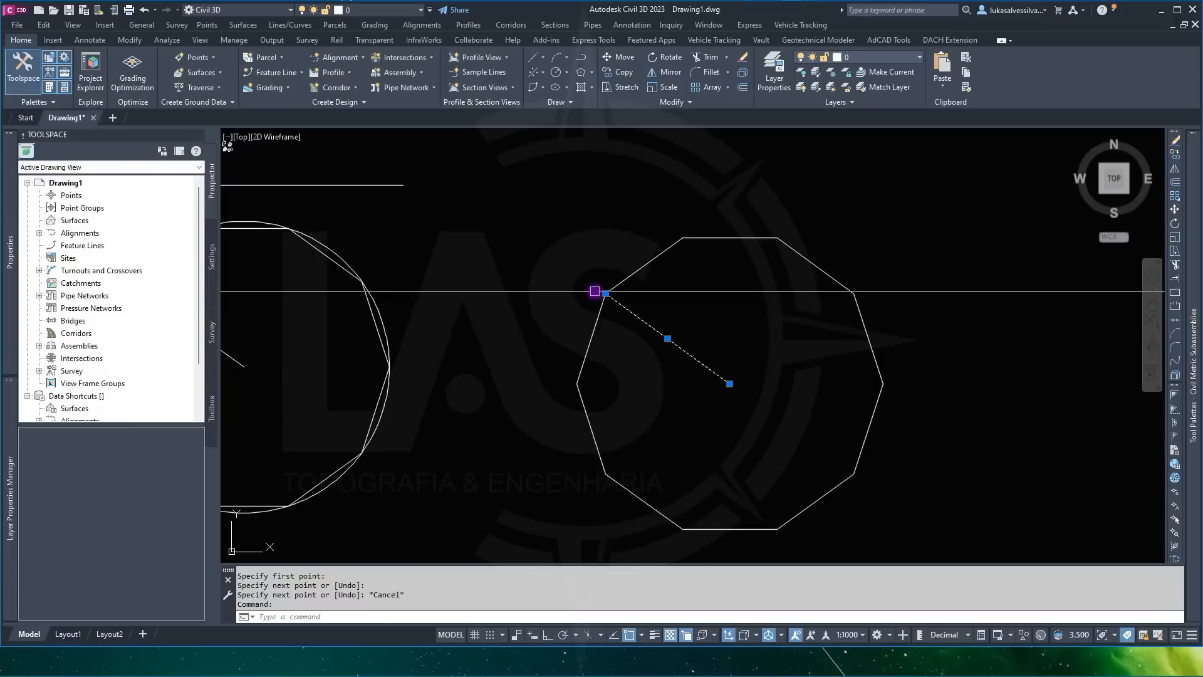
pyautogui.click(606, 293)
pyautogui.keyDown('shift'); pyautogui.rightClick(639, 270); pyautogui.keyUp('shift')
pyautogui.click(667, 374)
pyautogui.click(645, 266)
pyautogui.press('Escape')
# Step: Check the length of the line joining the circumscribed decagon's centre to the midpoint of its upper-left side
pyautogui.click(684, 324)
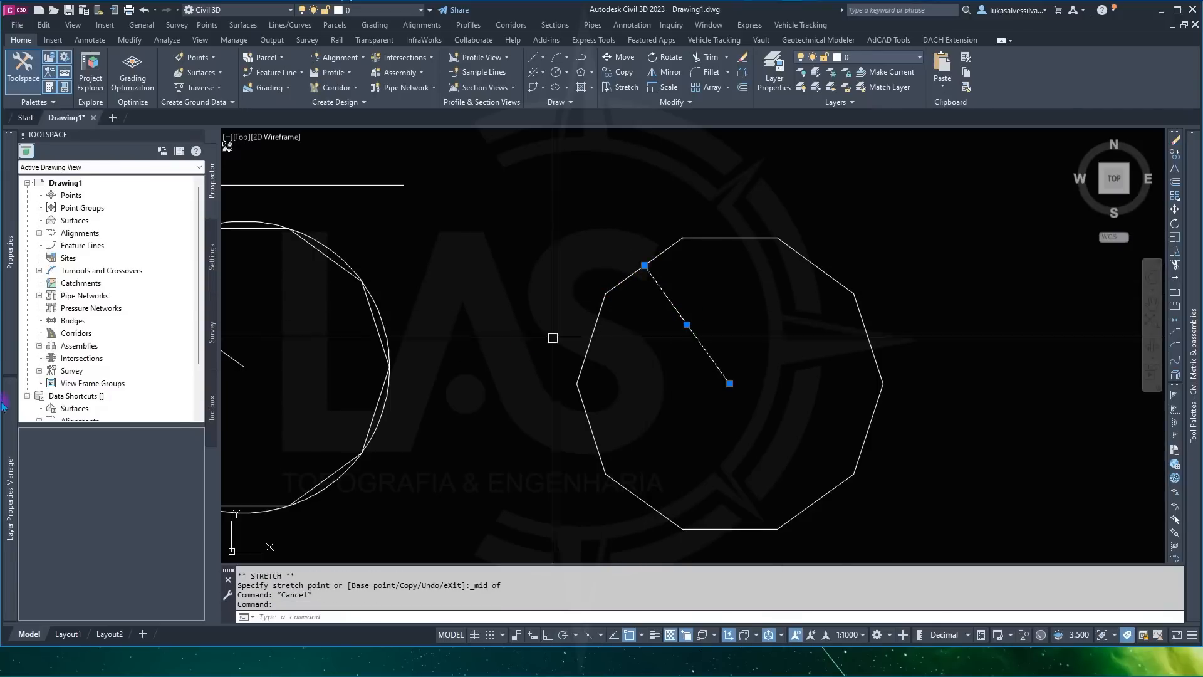
pyautogui.moveTo(20, 345)
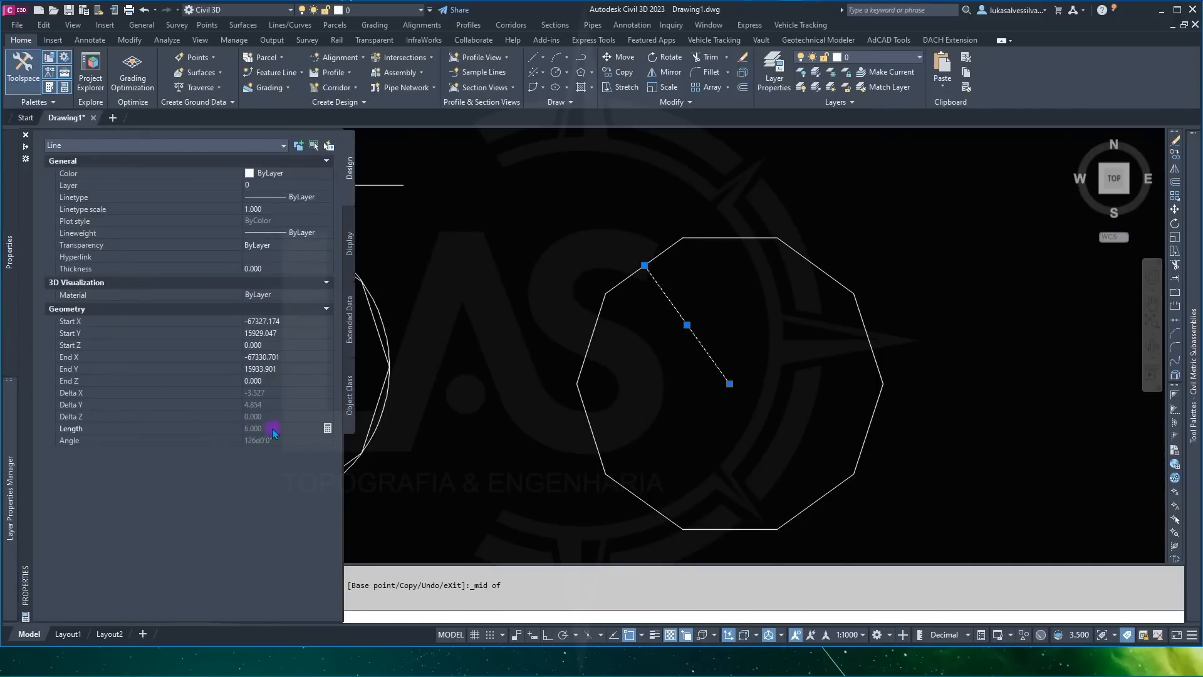
pyautogui.press('Escape')
pyautogui.scroll(-3, 765, 333)
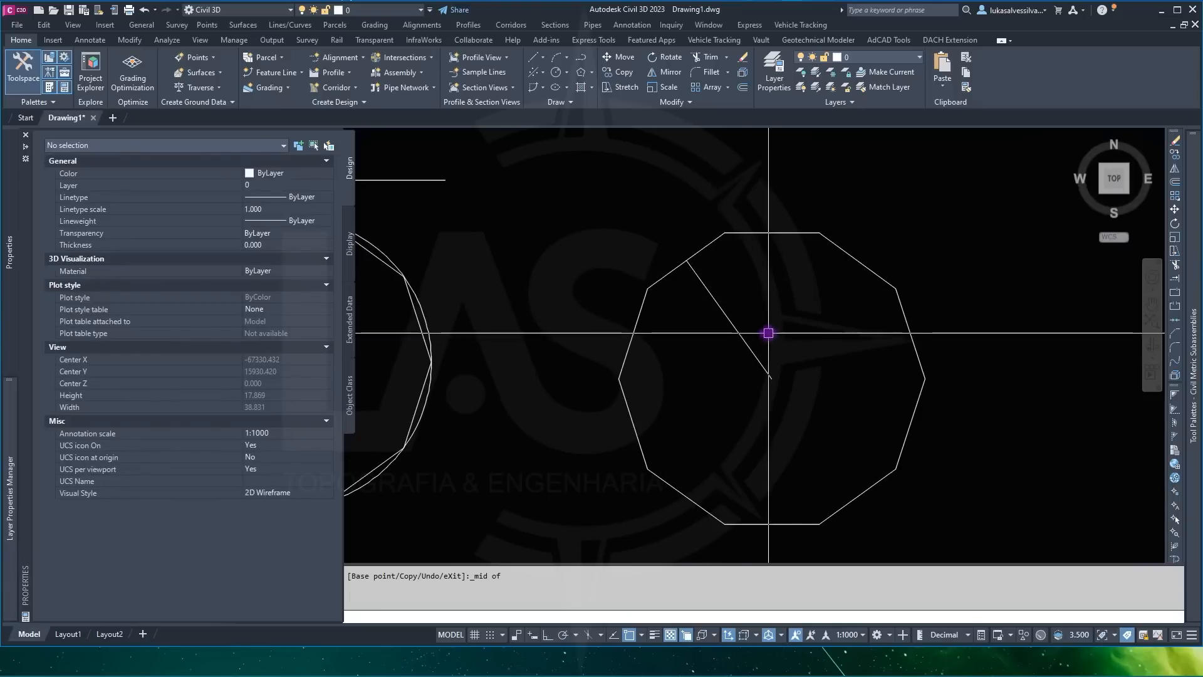
pyautogui.scroll(2, 743, 307)
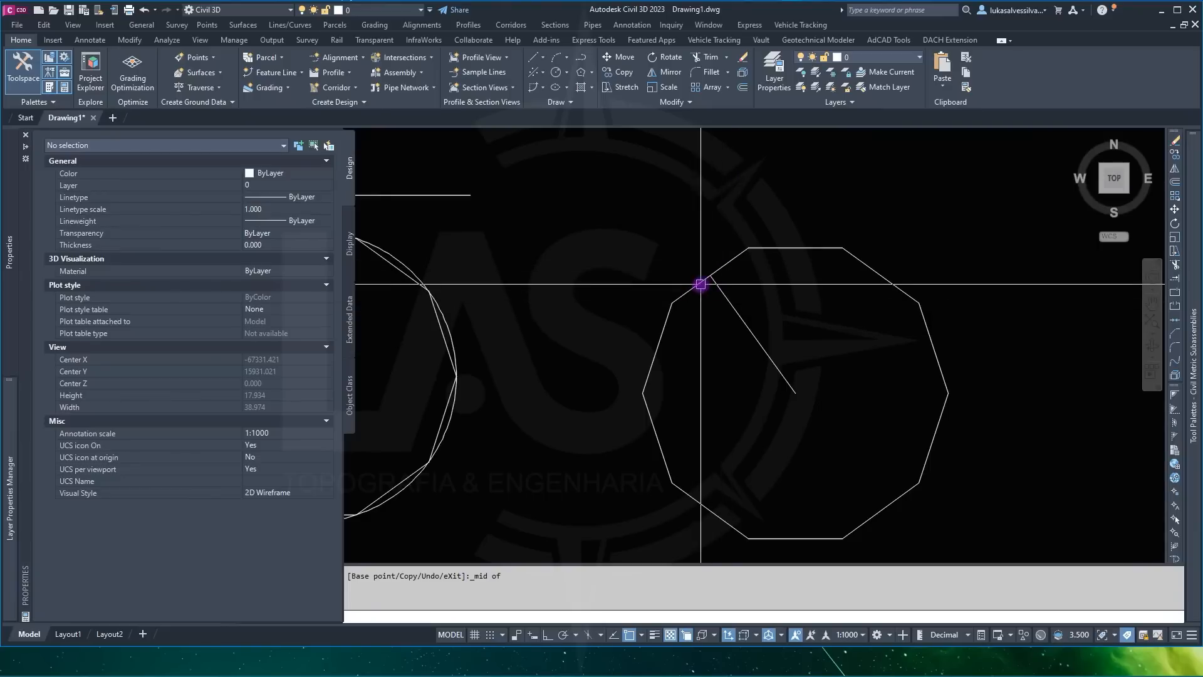
pyautogui.click(745, 329)
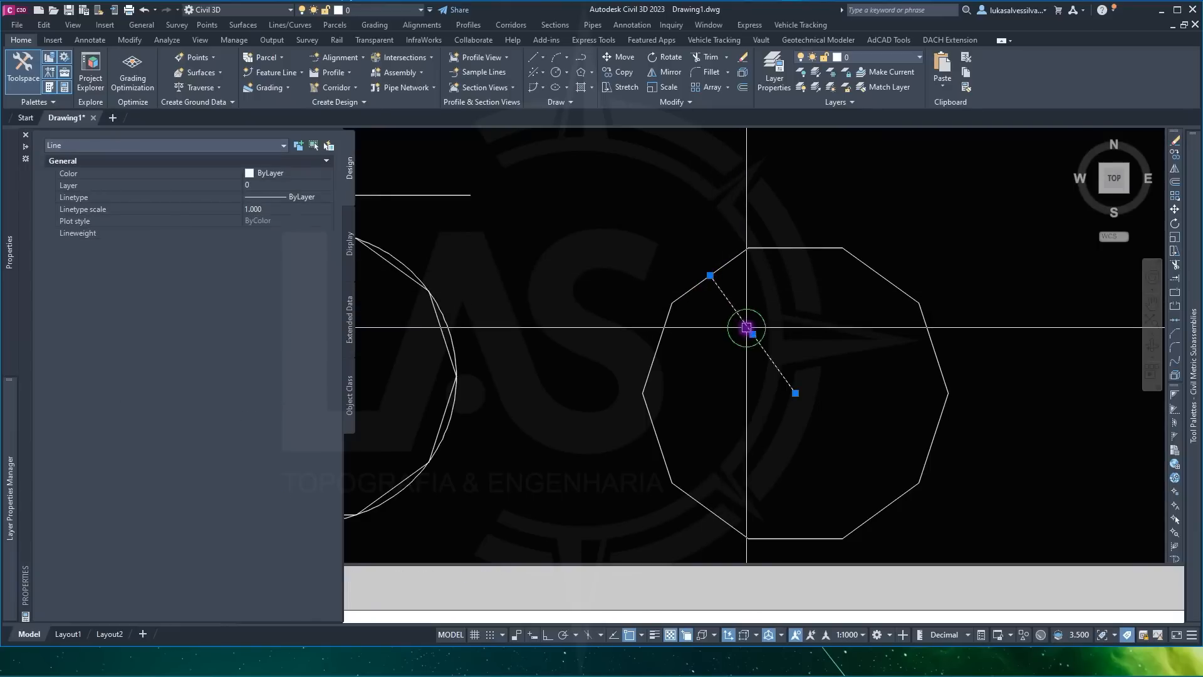
pyautogui.press('Escape')
# Step: Draw a circle centred on the circumscribed decagon, passing through the radius line's end at the upper-left side's midpoint
pyautogui.write('c')
pyautogui.press('Return')
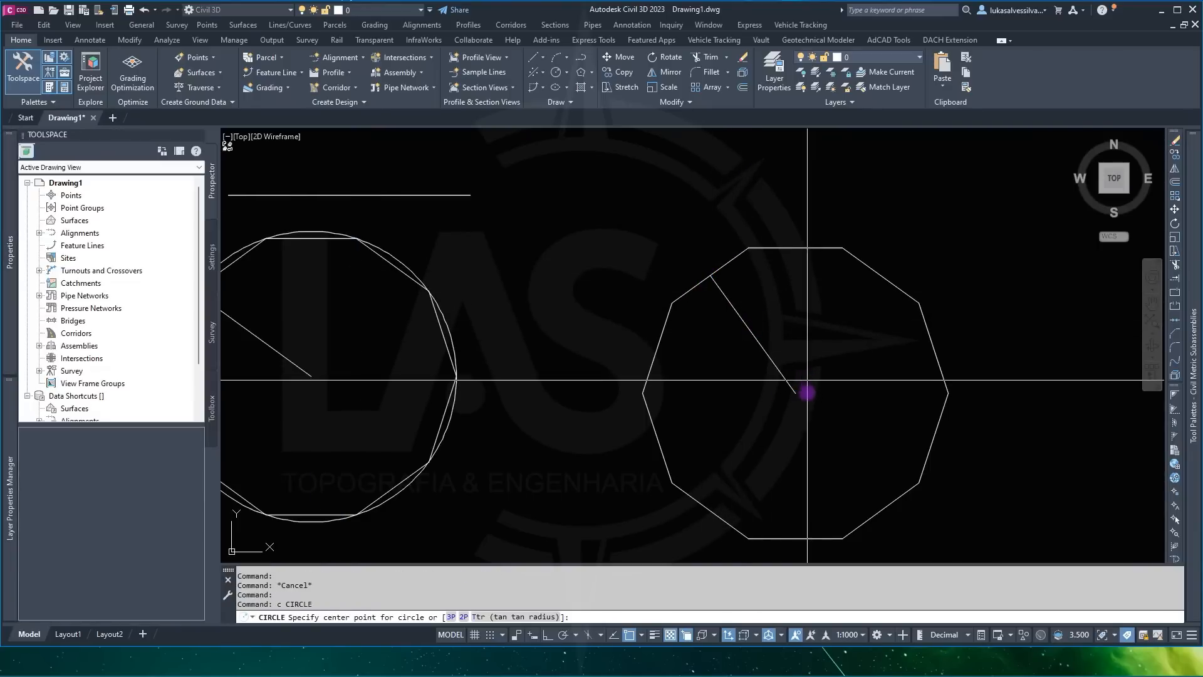
pyautogui.click(796, 393)
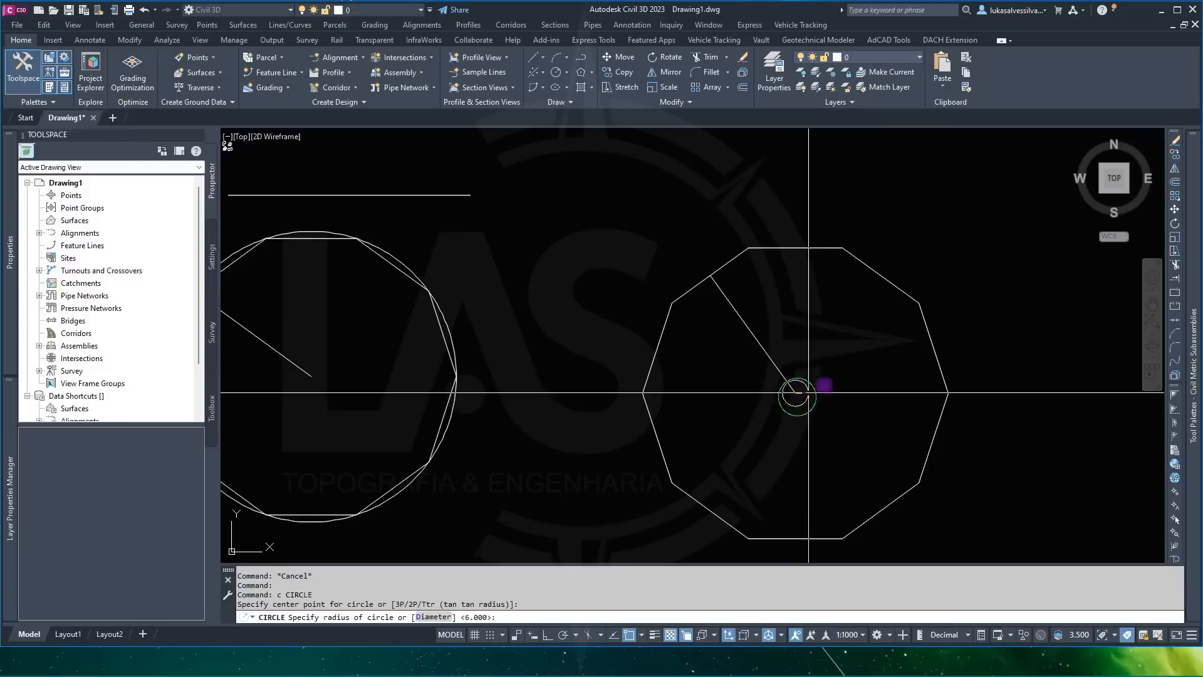
pyautogui.click(711, 277)
pyautogui.scroll(2, 813, 262)
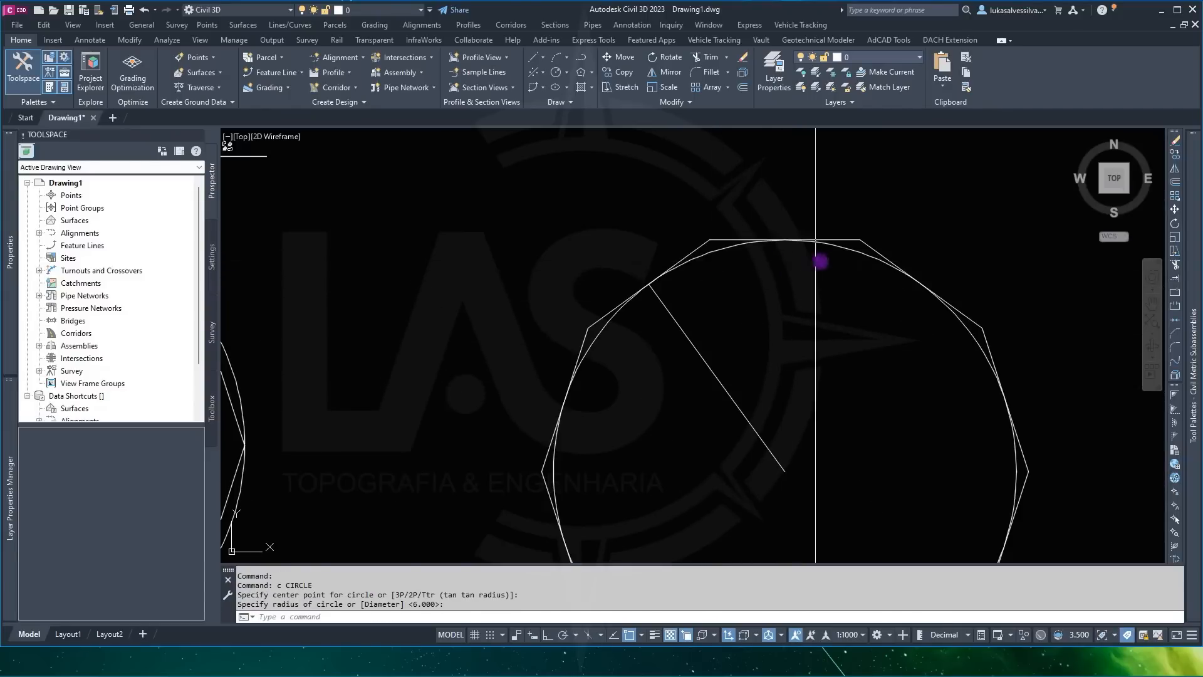
# Step: Check the radius of the circle inside the circumscribed decagon in its properties
pyautogui.click(859, 256)
pyautogui.hotkey('ctrl', '1')
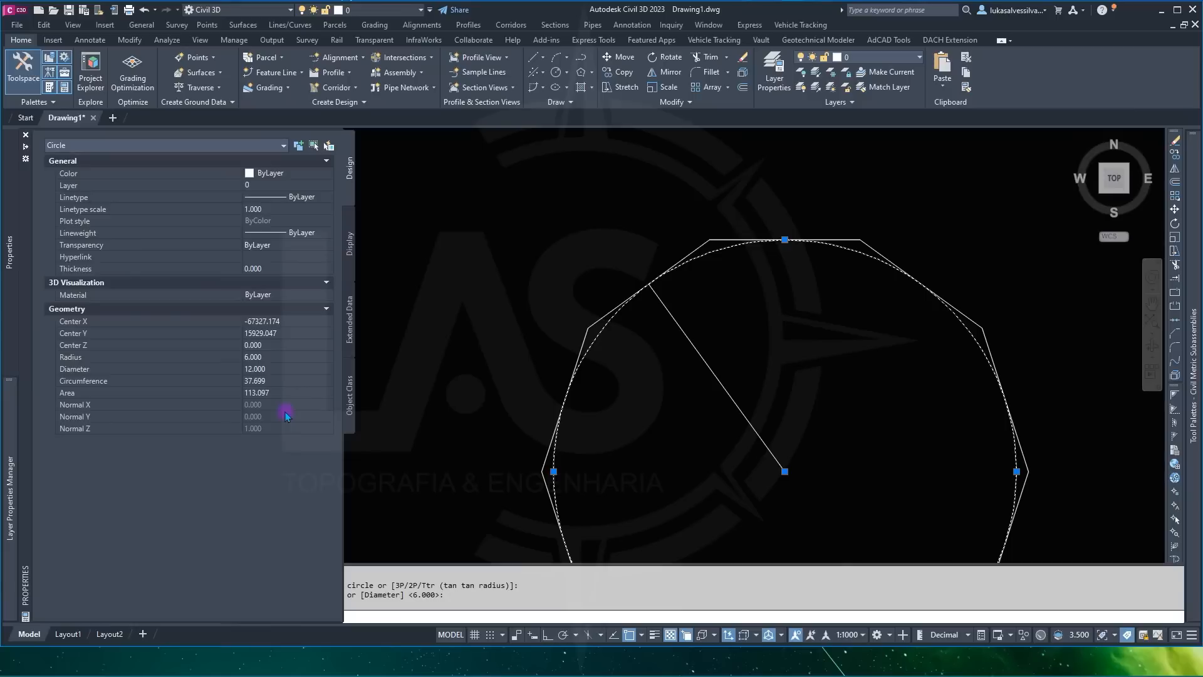
pyautogui.scroll(-4, 752, 345)
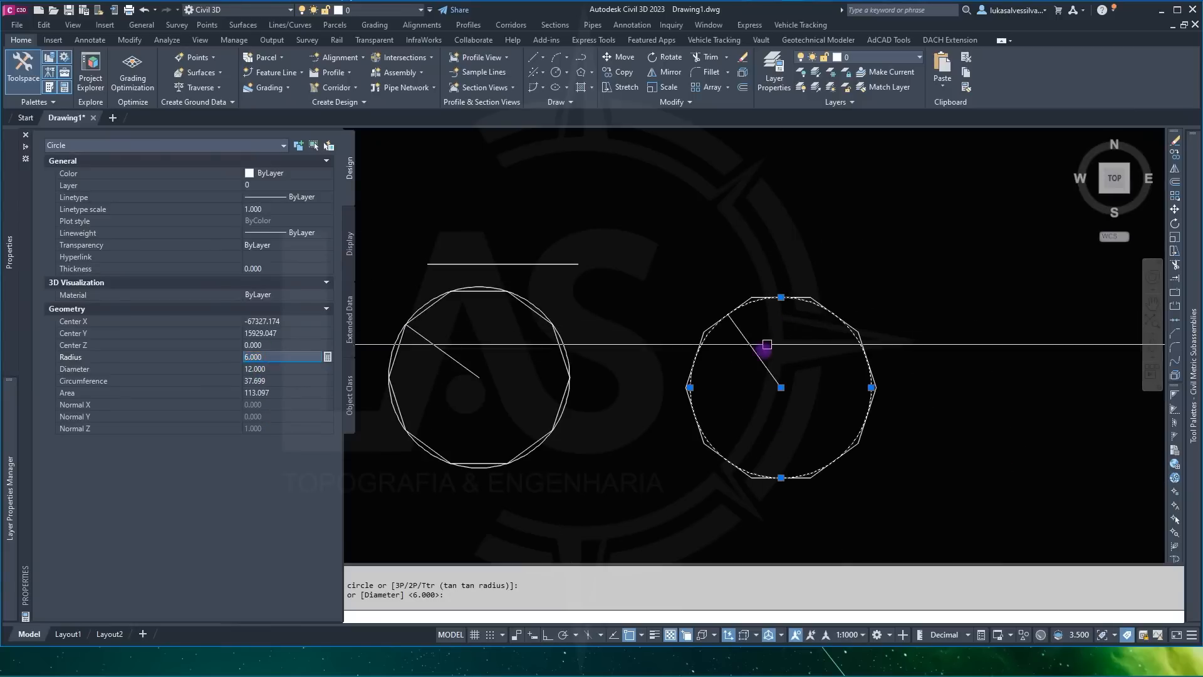
pyautogui.press('Escape')
pyautogui.hotkey('ctrl', '1')
# Step: Relocate the vertex end of the inscribed decagon's radius line to the midpoint of its upper-left side
pyautogui.scroll(2, 503, 322)
pyautogui.scroll(2, 501, 319)
pyautogui.click(494, 310)
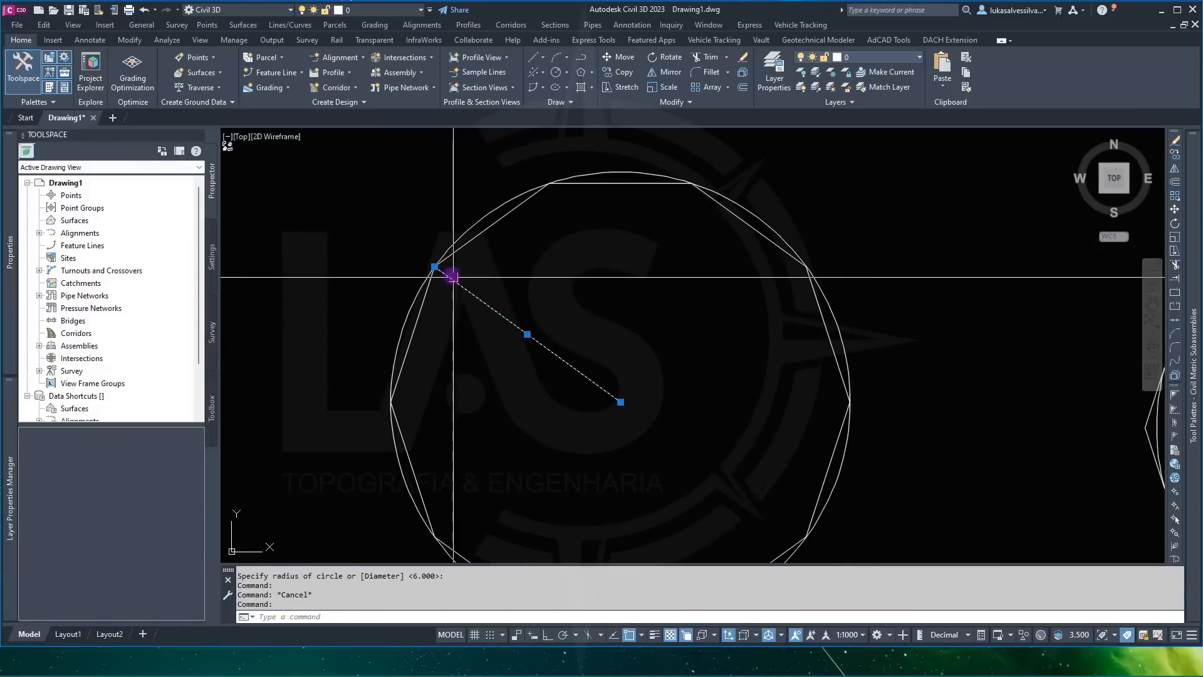
pyautogui.click(436, 267)
pyautogui.keyDown('shift'); pyautogui.rightClick(510, 269); pyautogui.keyUp('shift')
pyautogui.click(545, 380)
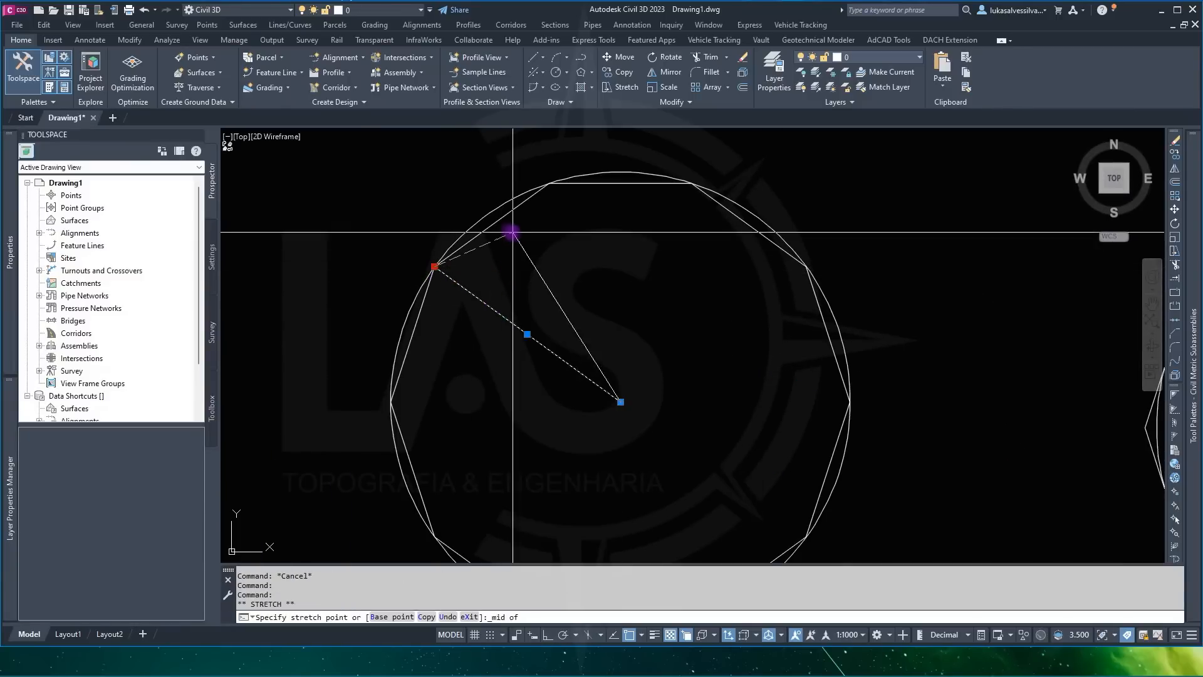
pyautogui.click(494, 224)
pyautogui.press('Escape')
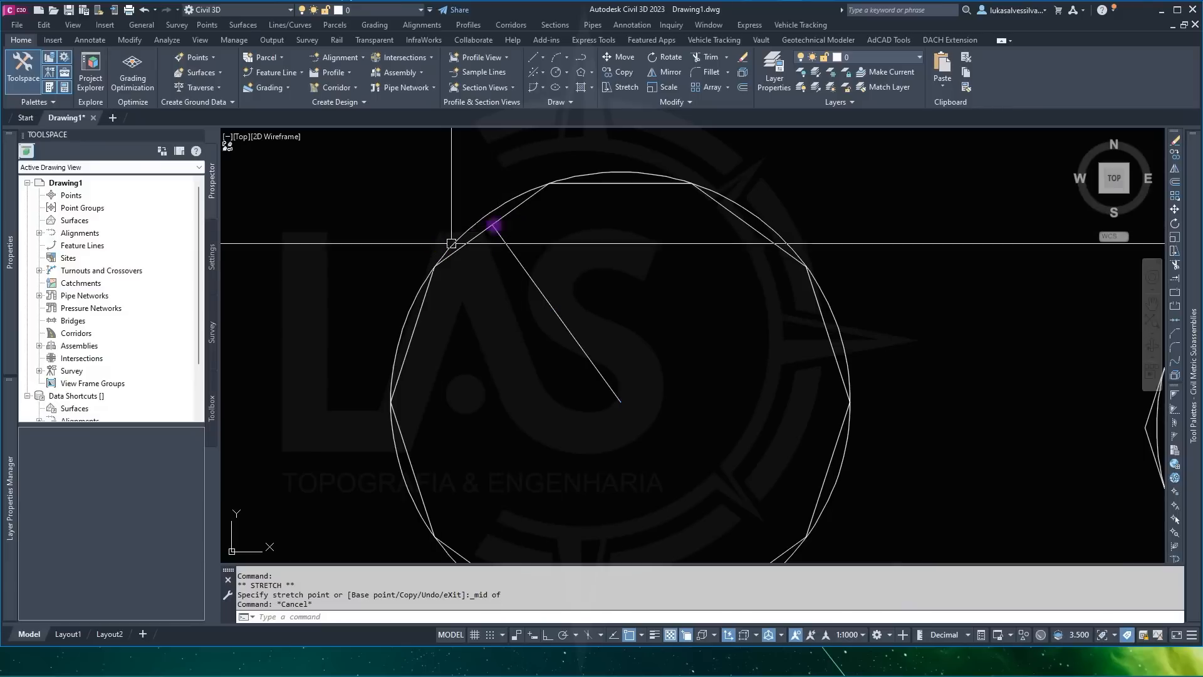
# Step: Check the length of the inscribed decagon's centre-to-midpoint line in its properties
pyautogui.click(504, 248)
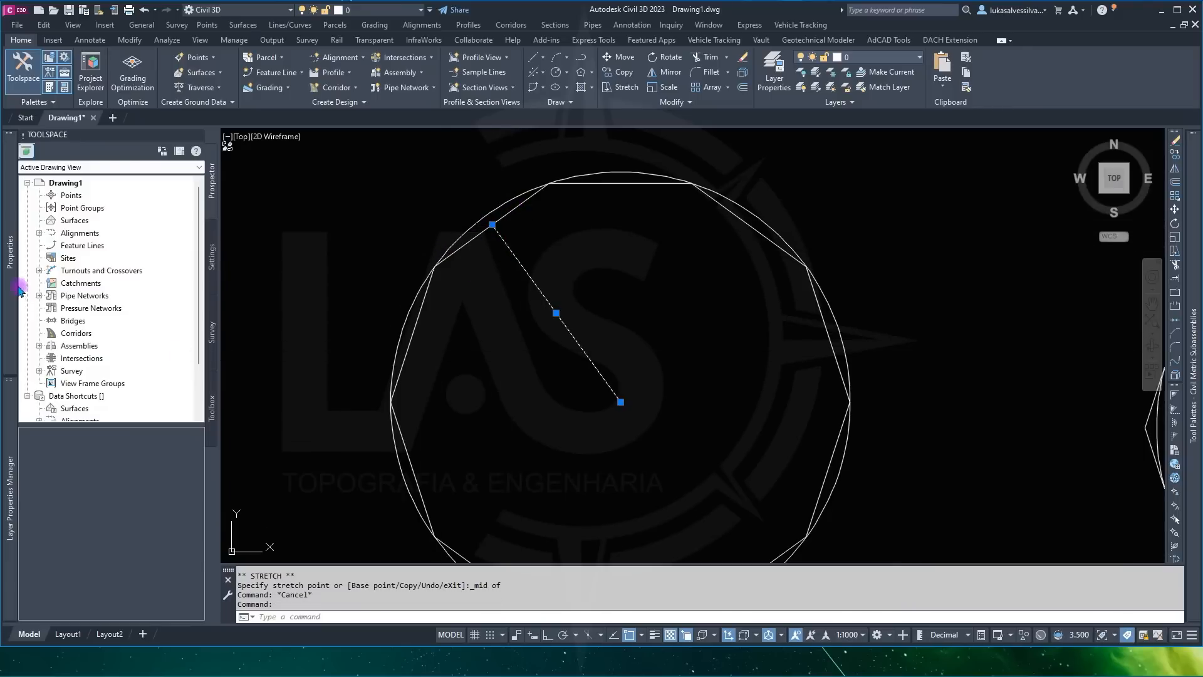
pyautogui.moveTo(14, 288)
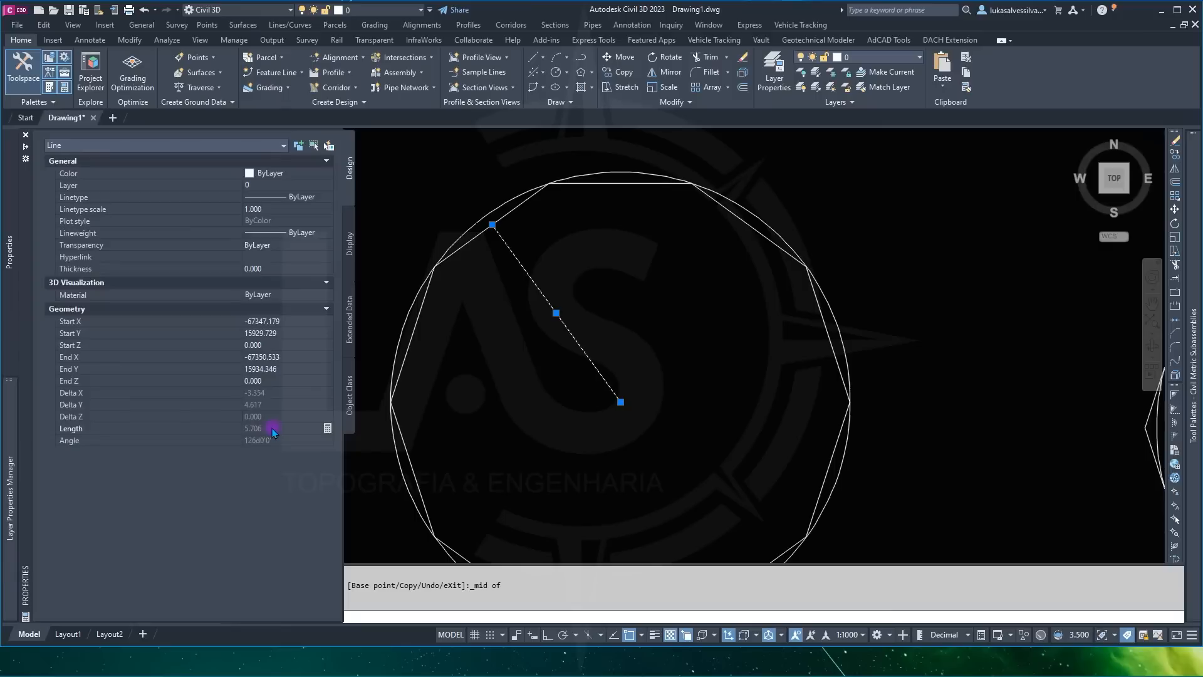
pyautogui.press('Escape')
pyautogui.press('Escape')
# Step: Move the inscribed decagon together with its circle and line slightly down and away from the circumscribed decagon
pyautogui.scroll(-6, 621, 351)
pyautogui.moveTo(780, 364); pyautogui.dragTo(718, 381, button='middle')
pyautogui.click(653, 320)
pyautogui.click(483, 430)
pyautogui.write('m')
pyautogui.press('Return')
pyautogui.click(680, 423)
pyautogui.click(652, 439)
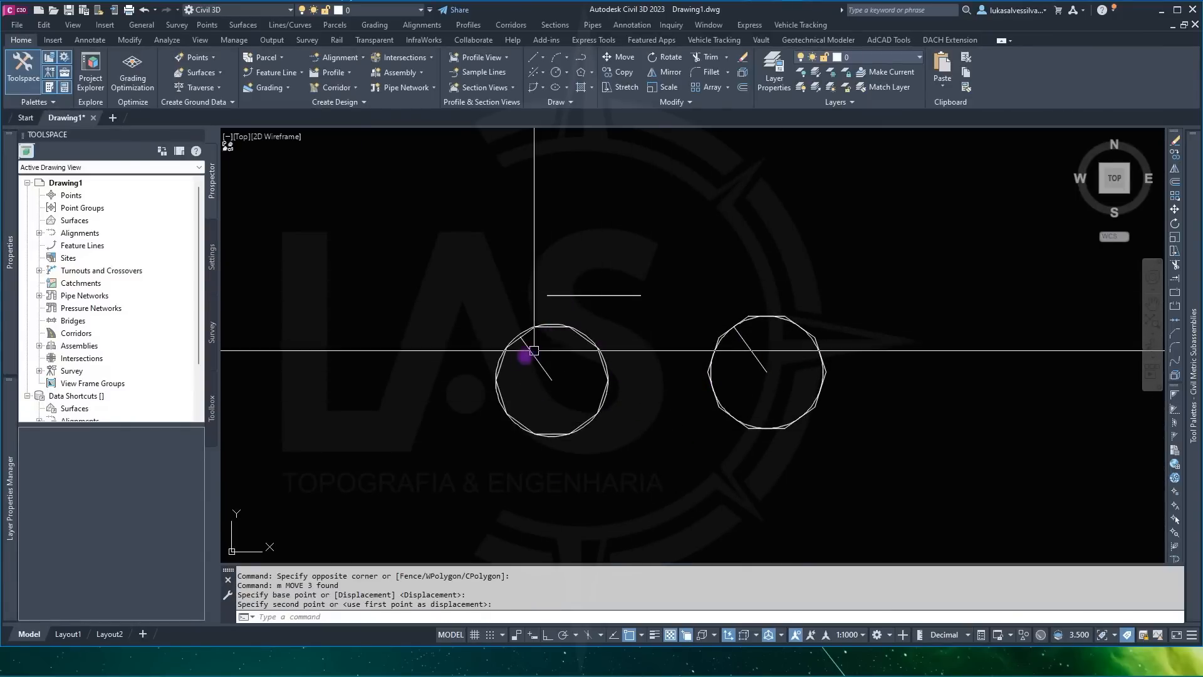
pyautogui.scroll(2, 552, 364)
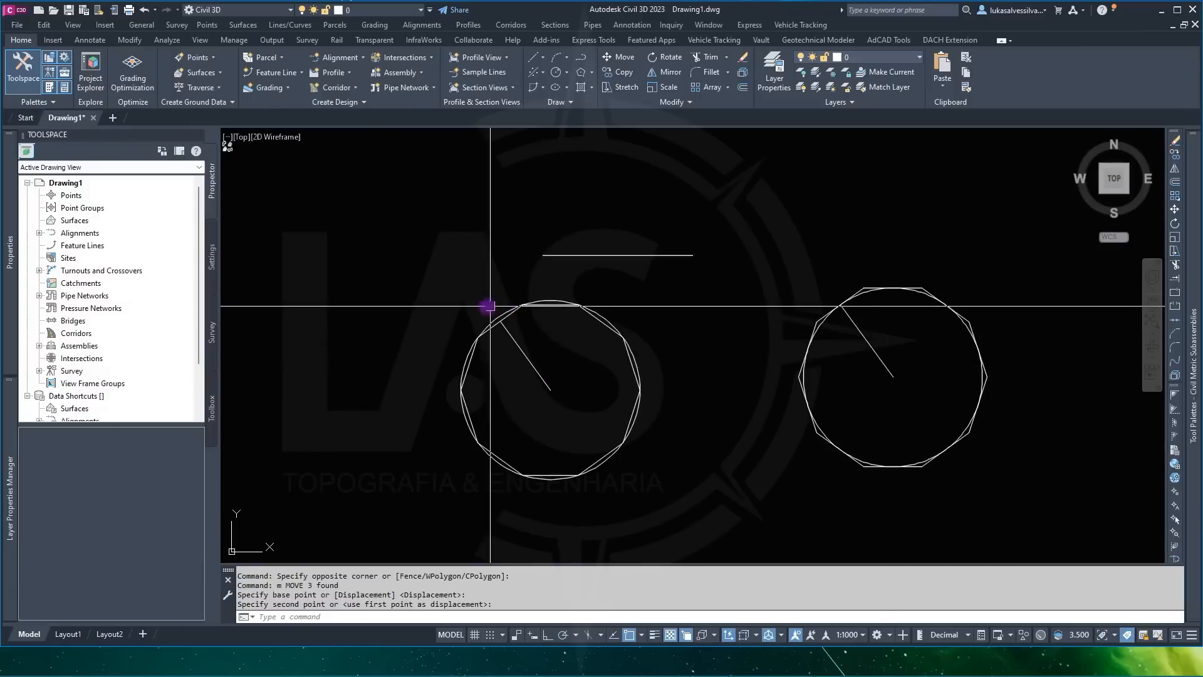
pyautogui.scroll(2, 477, 333)
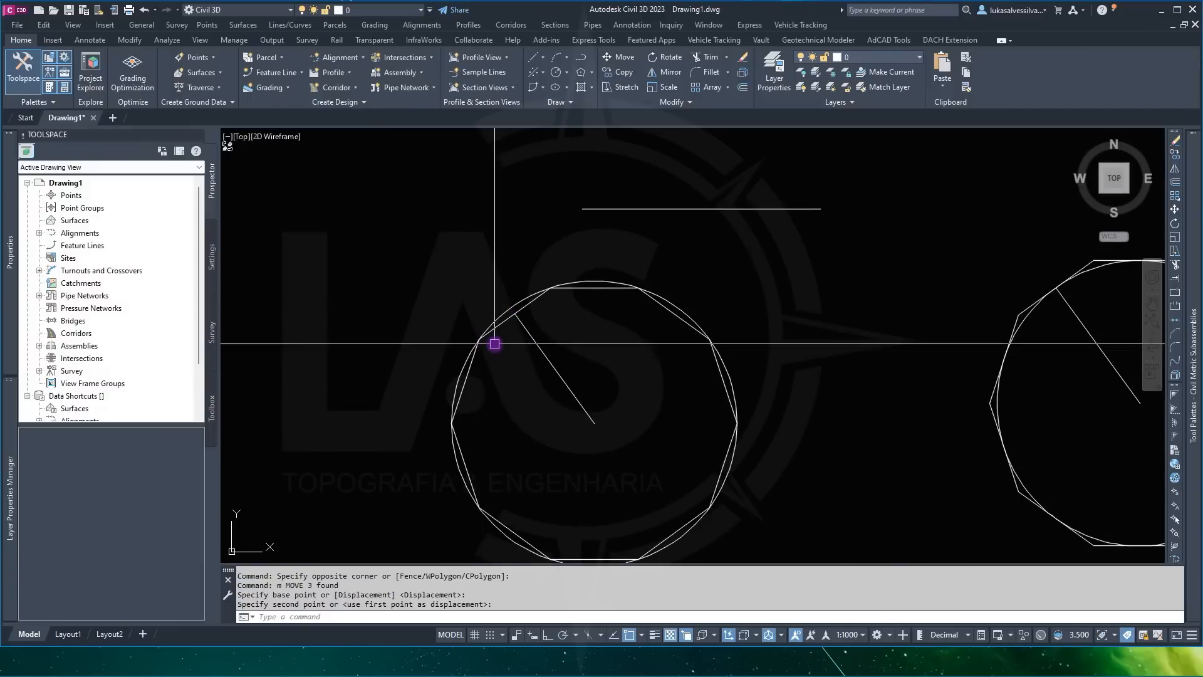
pyautogui.scroll(-1, 480, 335)
pyautogui.scroll(1, 689, 333)
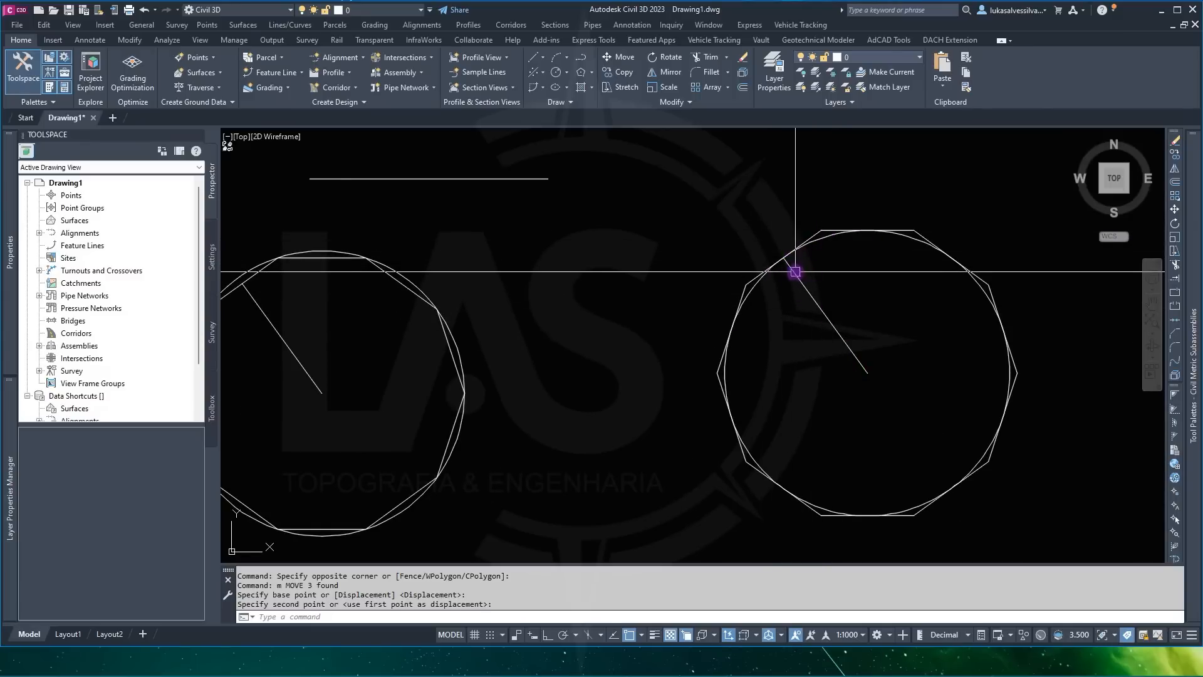
pyautogui.moveTo(796, 272); pyautogui.dragTo(733, 247, button='middle')
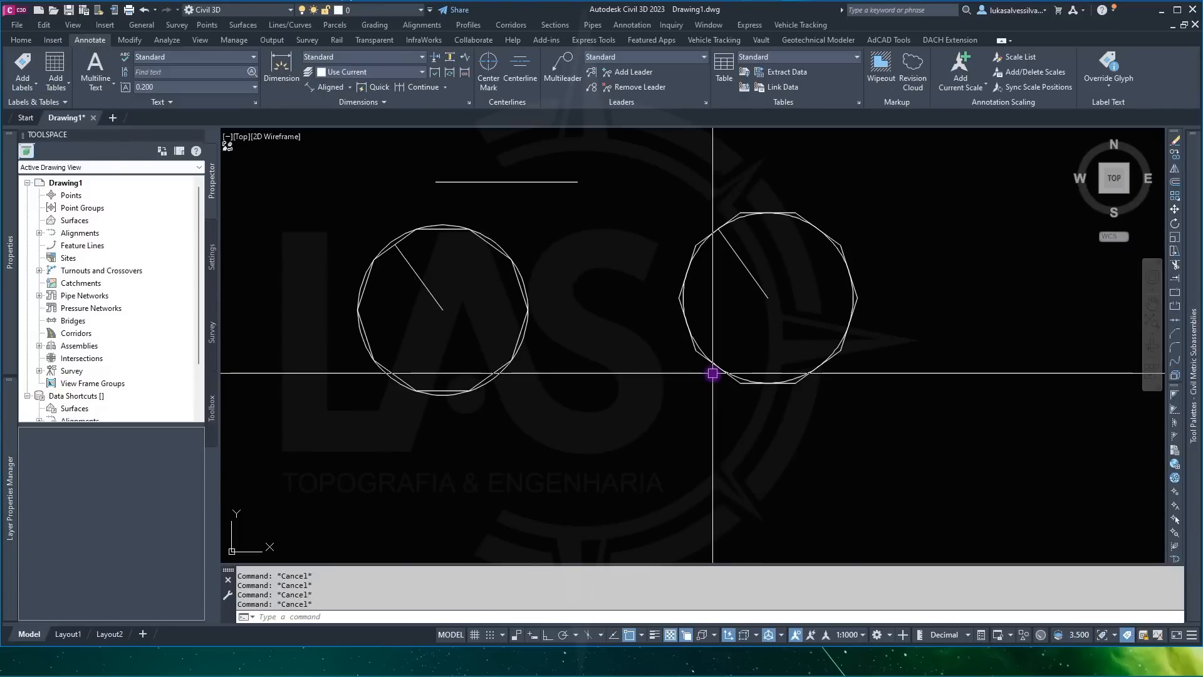
# Step: Draw a 10-sided polygon with the Edge option, picking both edge endpoints freely in the empty area beyond the existing decagons
pyautogui.click(21, 41)
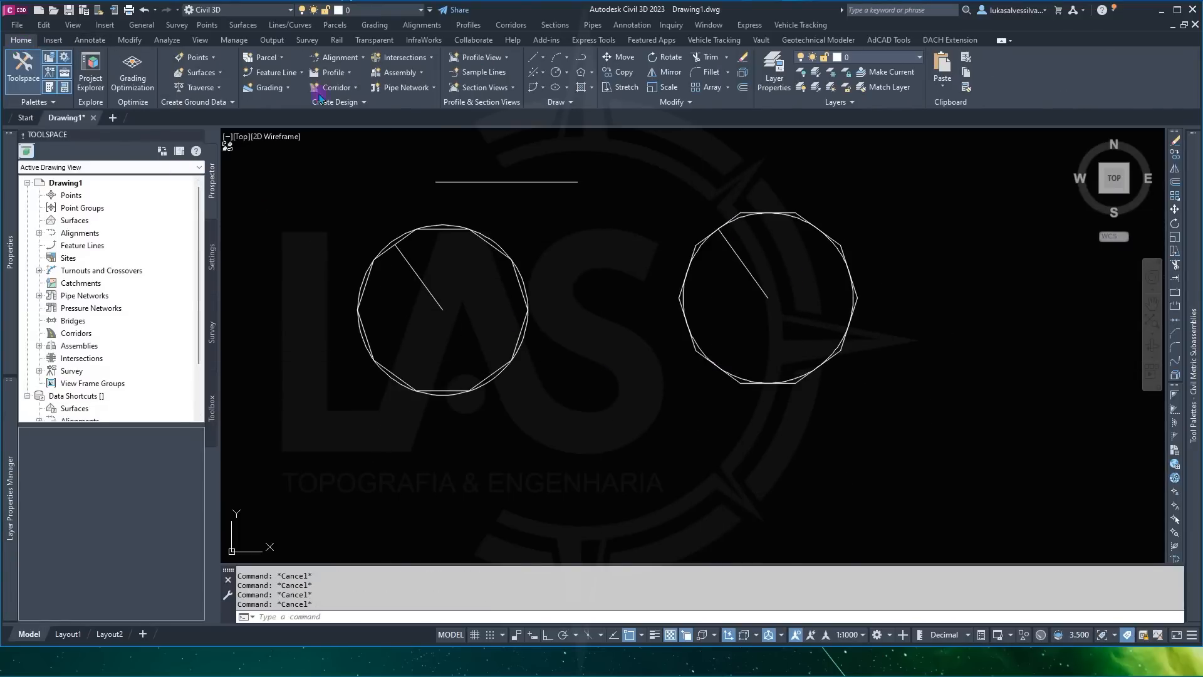
pyautogui.click(582, 76)
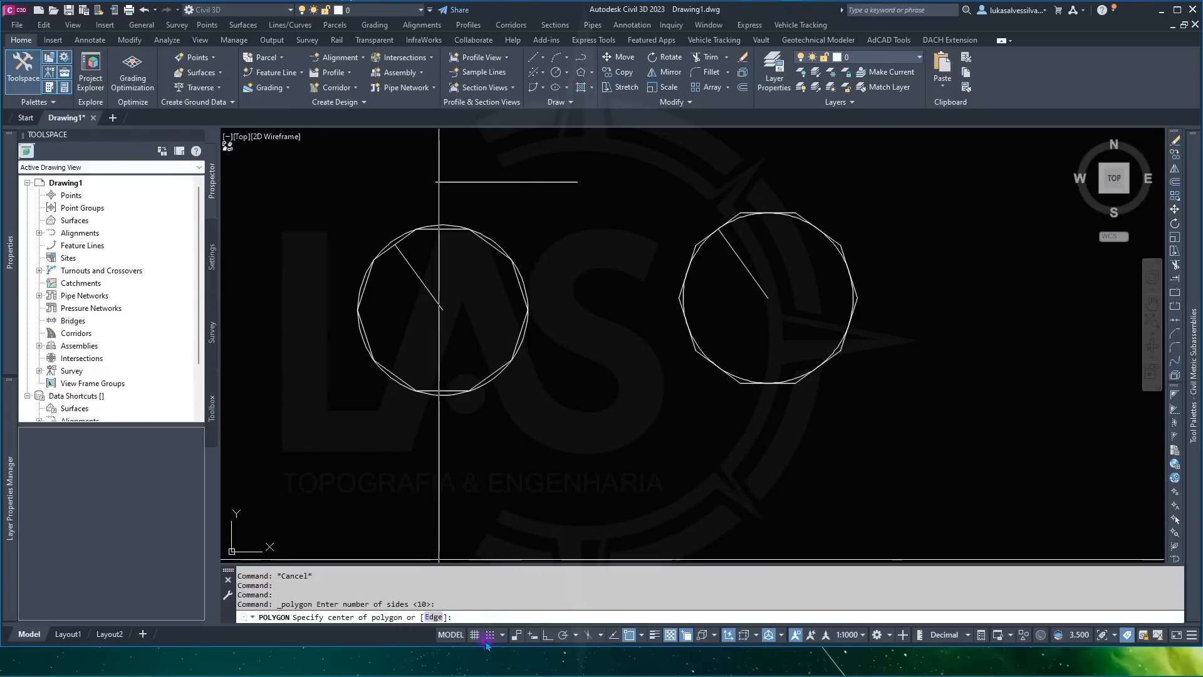
pyautogui.click(434, 618)
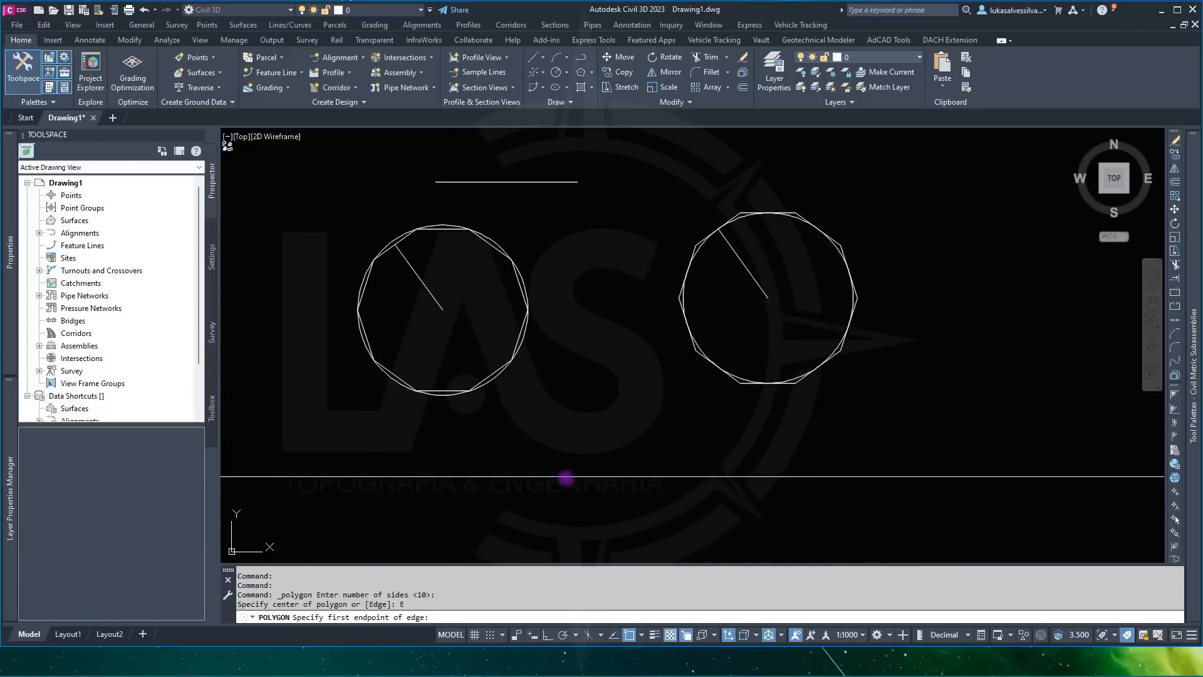
pyautogui.moveTo(551, 478); pyautogui.dragTo(565, 366, button='middle')
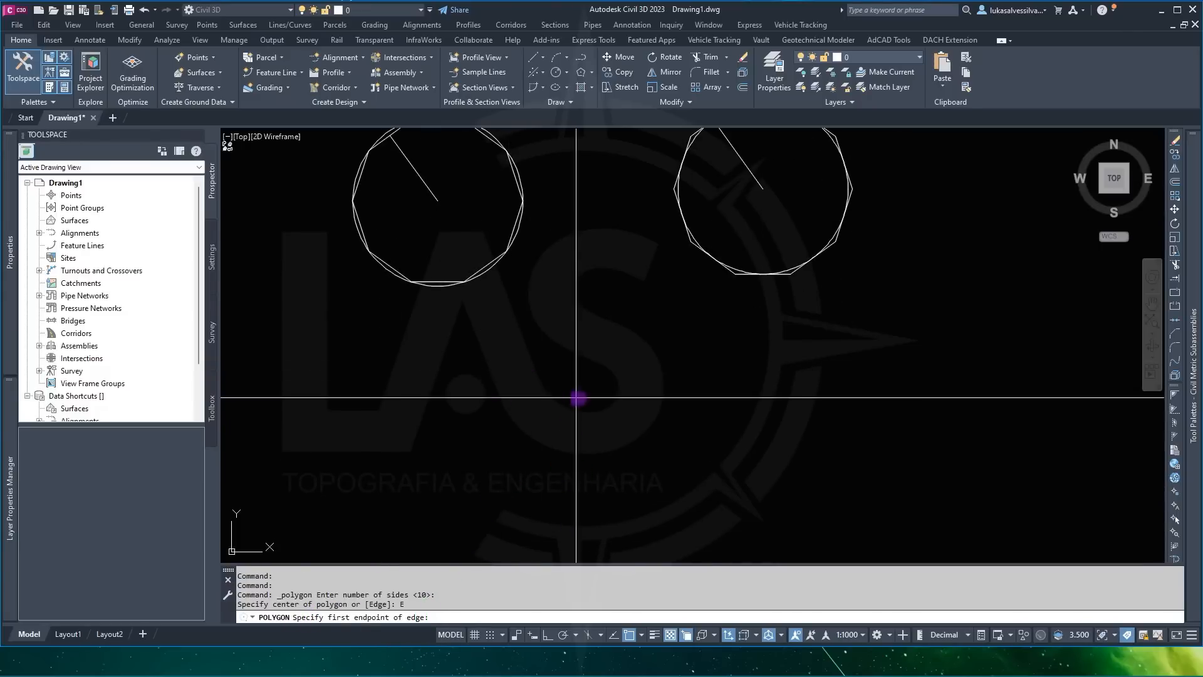
pyautogui.scroll(-4, 586, 401)
pyautogui.click(598, 368)
pyautogui.scroll(4, 597, 369)
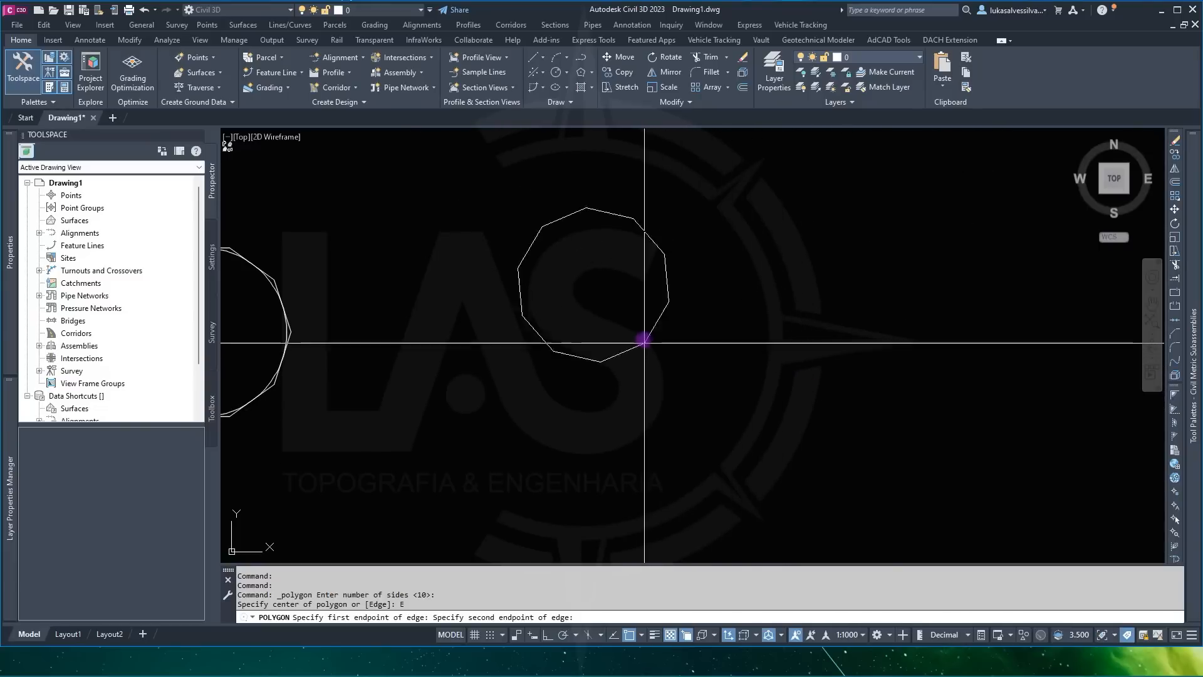
pyautogui.scroll(2, 643, 338)
pyautogui.scroll(2, 645, 354)
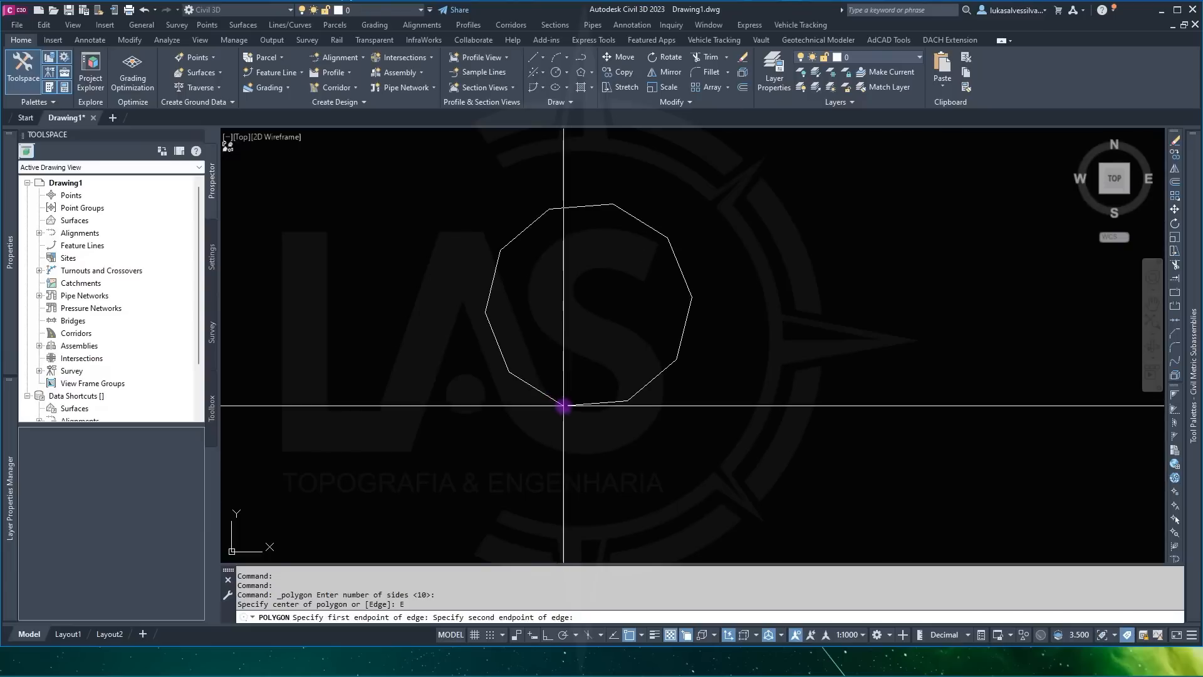
pyautogui.click(564, 406)
pyautogui.scroll(2, 540, 398)
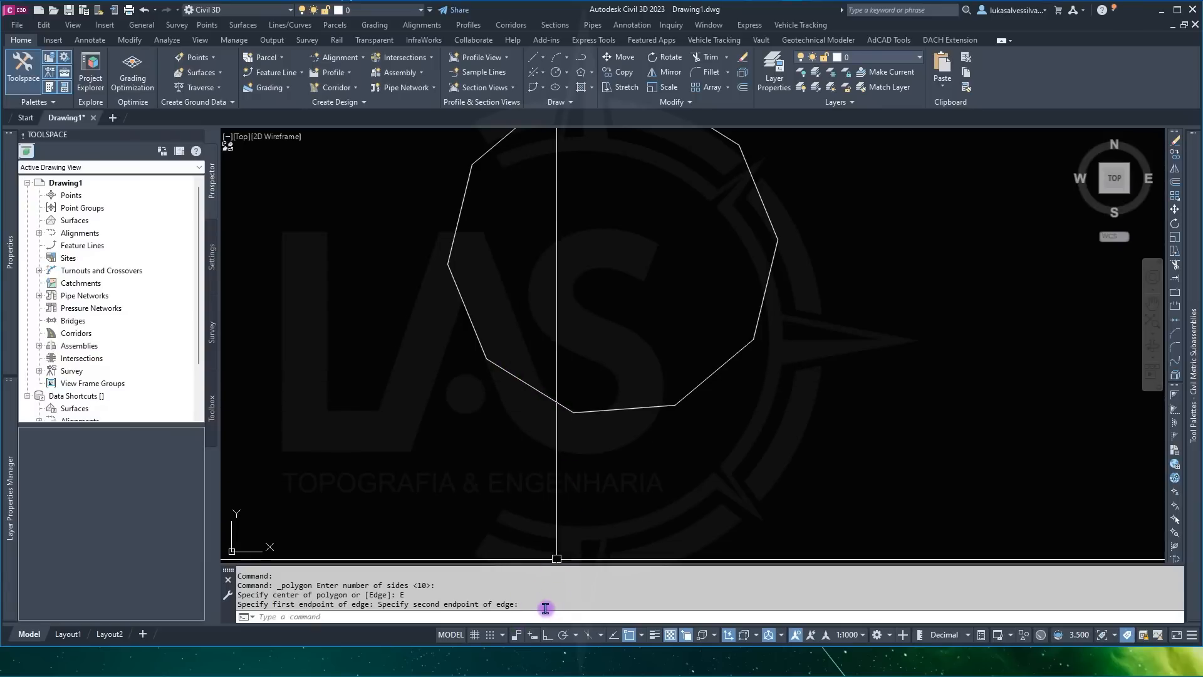
# Step: Erase the decagon drawn from freely picked edge endpoints
pyautogui.scroll(-2, 637, 415)
pyautogui.click(699, 395)
pyautogui.click(631, 360)
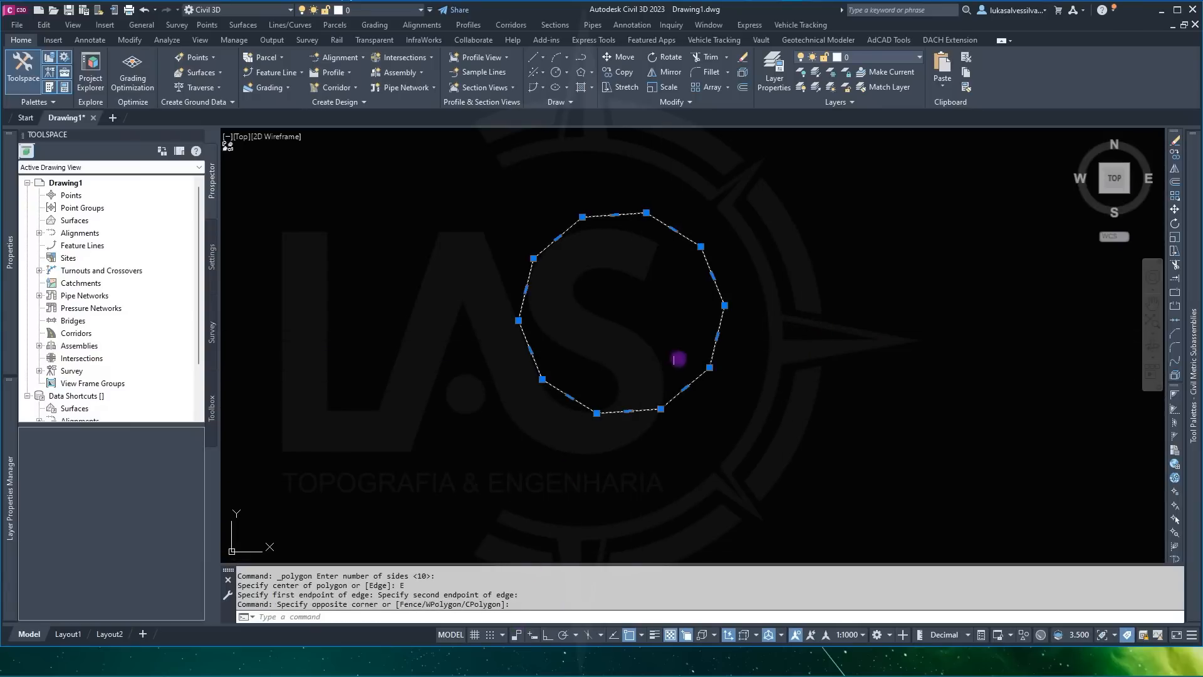
pyautogui.press('Delete')
# Step: Draw a 10-sided polygon with the Edge option in the empty area, with an edge length of 2
pyautogui.click(582, 73)
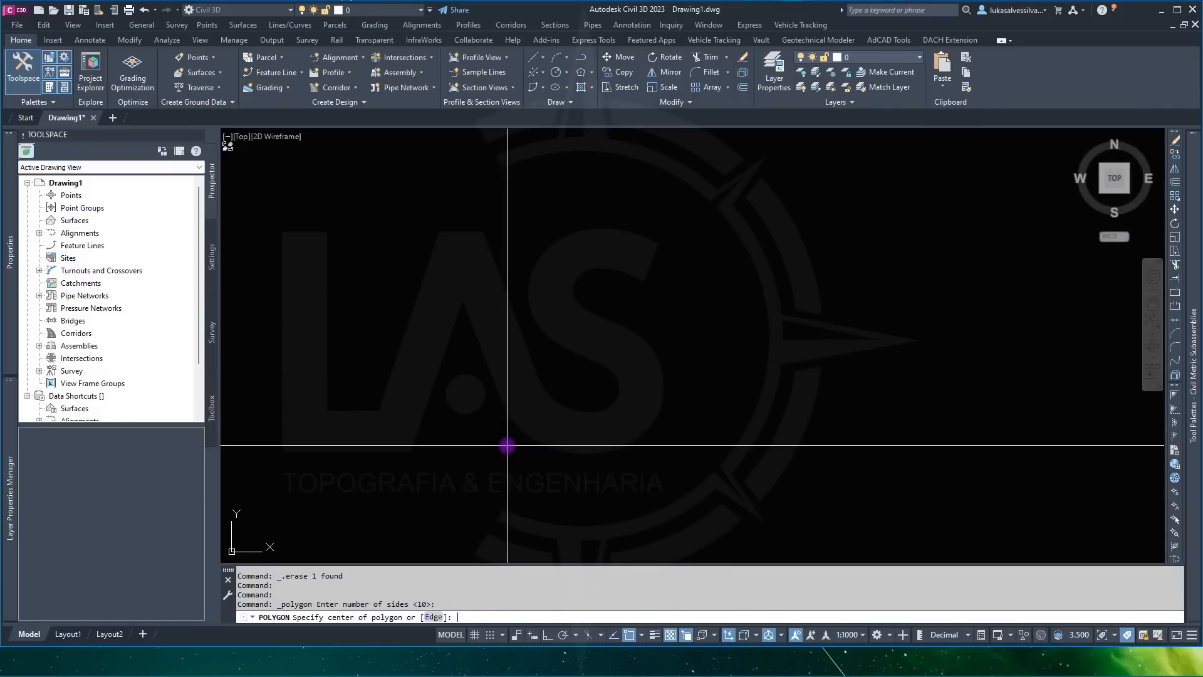
pyautogui.write('e')
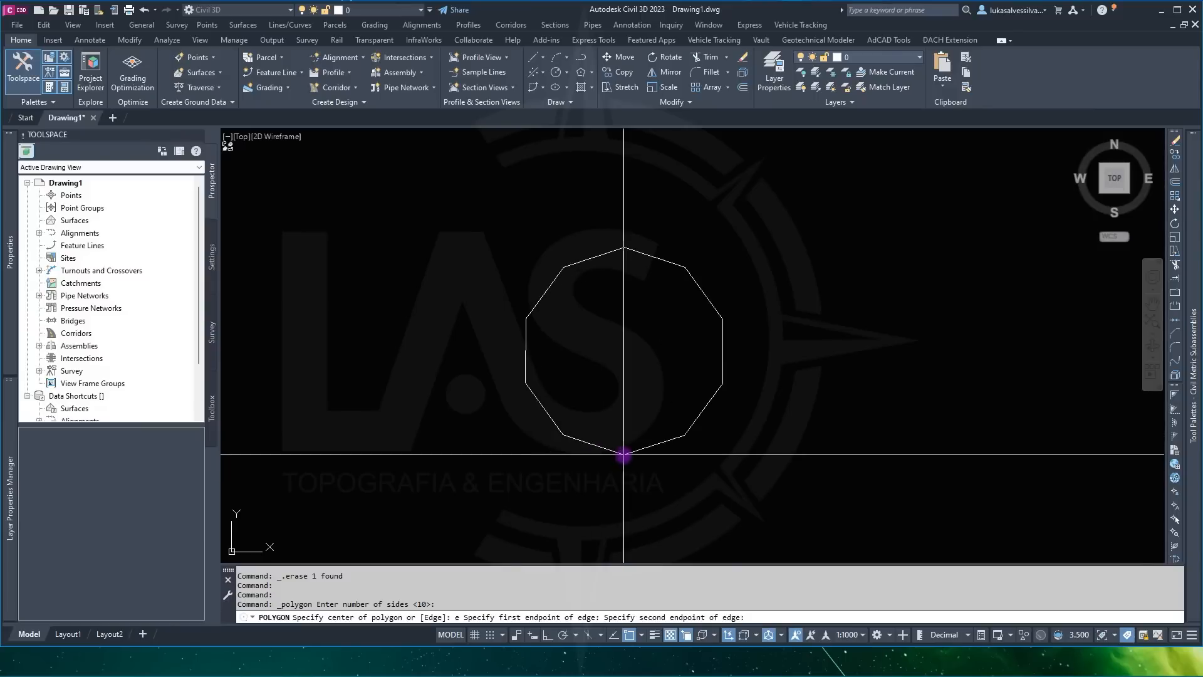
pyautogui.press('Return')
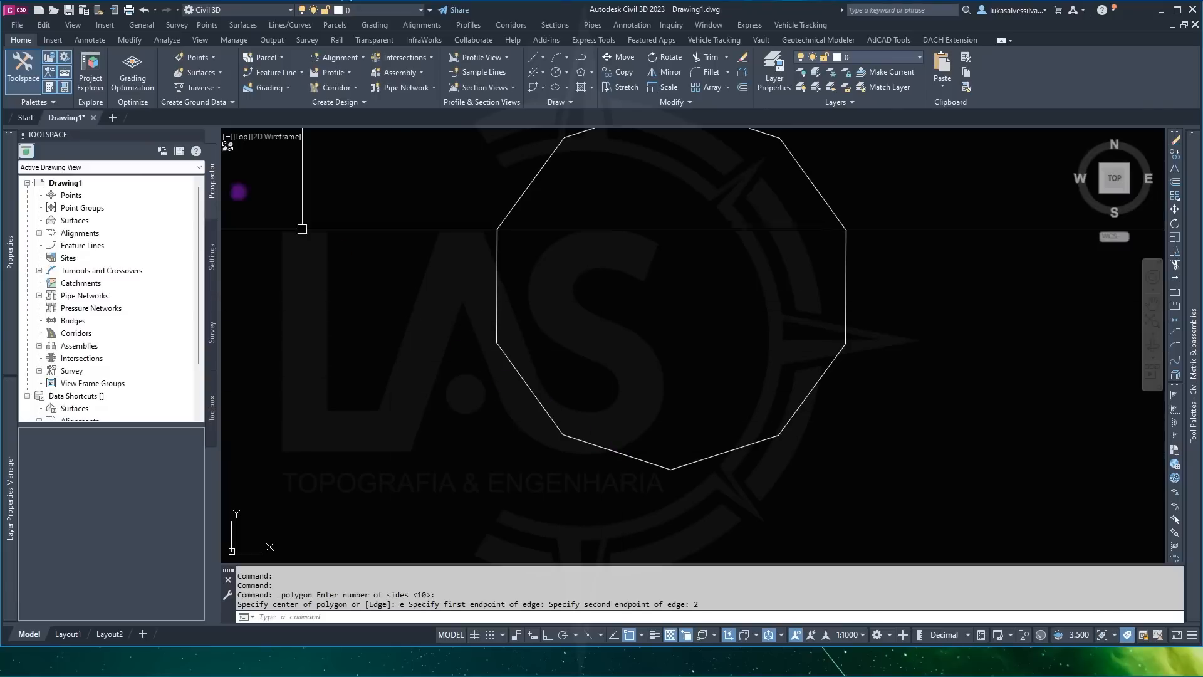
# Step: Add an aligned dimension below the new decagon's lower-left side, between its lower-left and bottom vertices
pyautogui.click(90, 40)
pyautogui.click(330, 87)
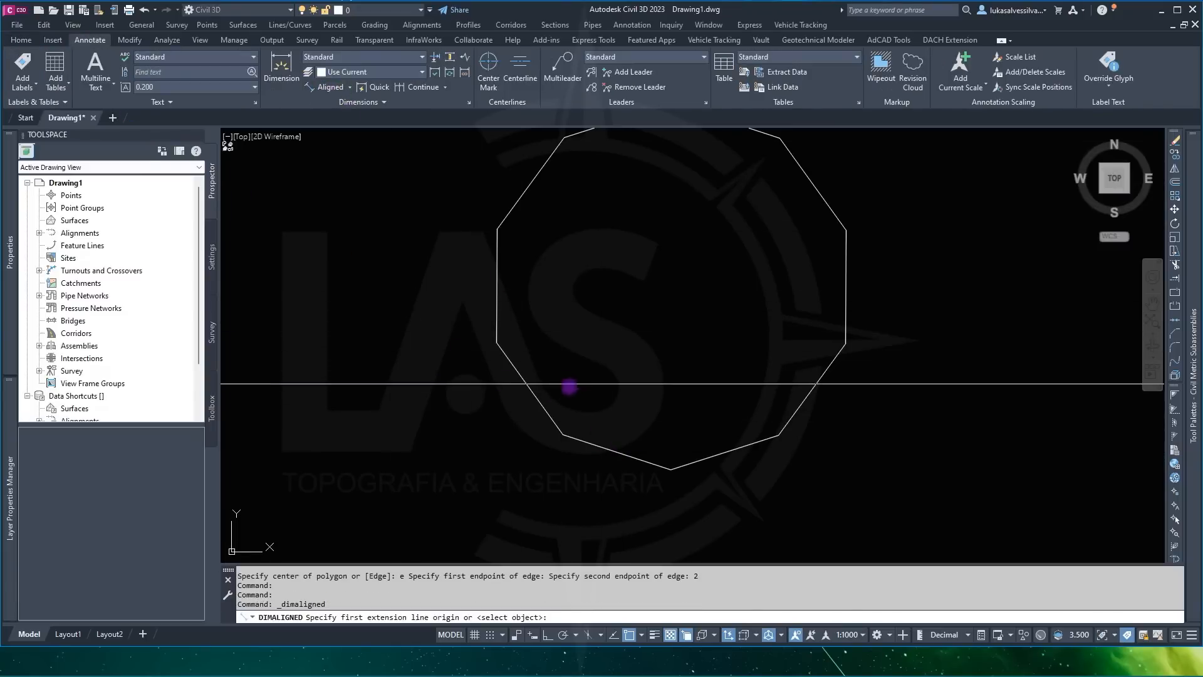
pyautogui.click(562, 435)
pyautogui.click(669, 468)
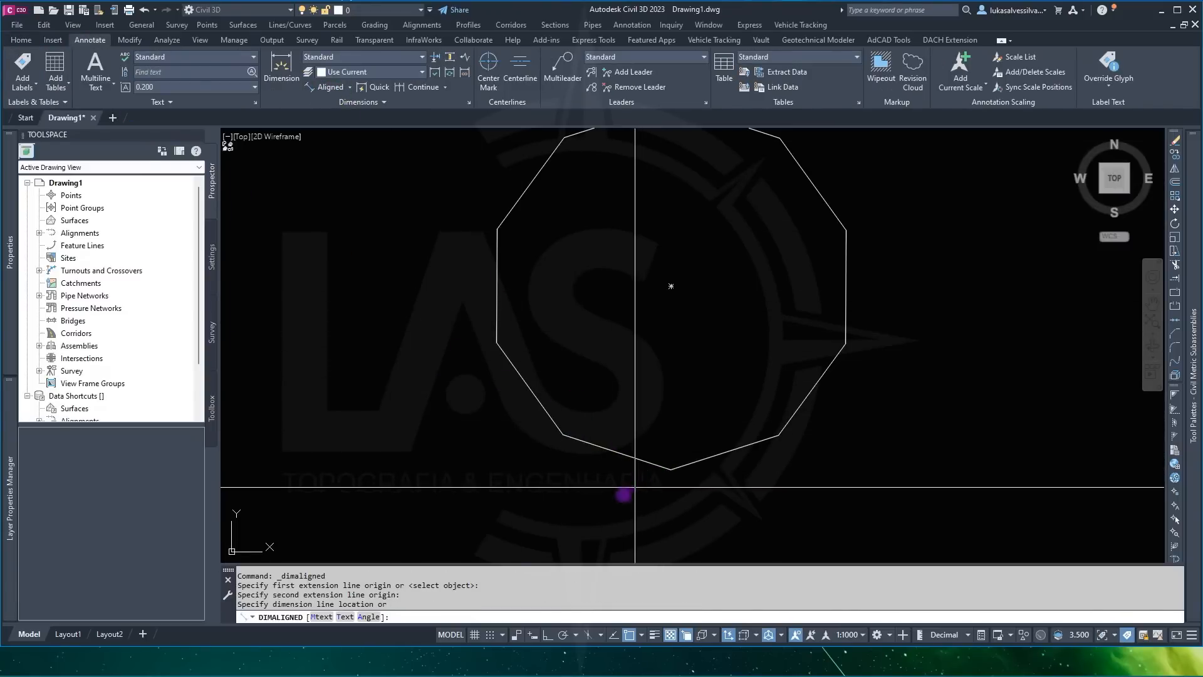
pyautogui.click(618, 497)
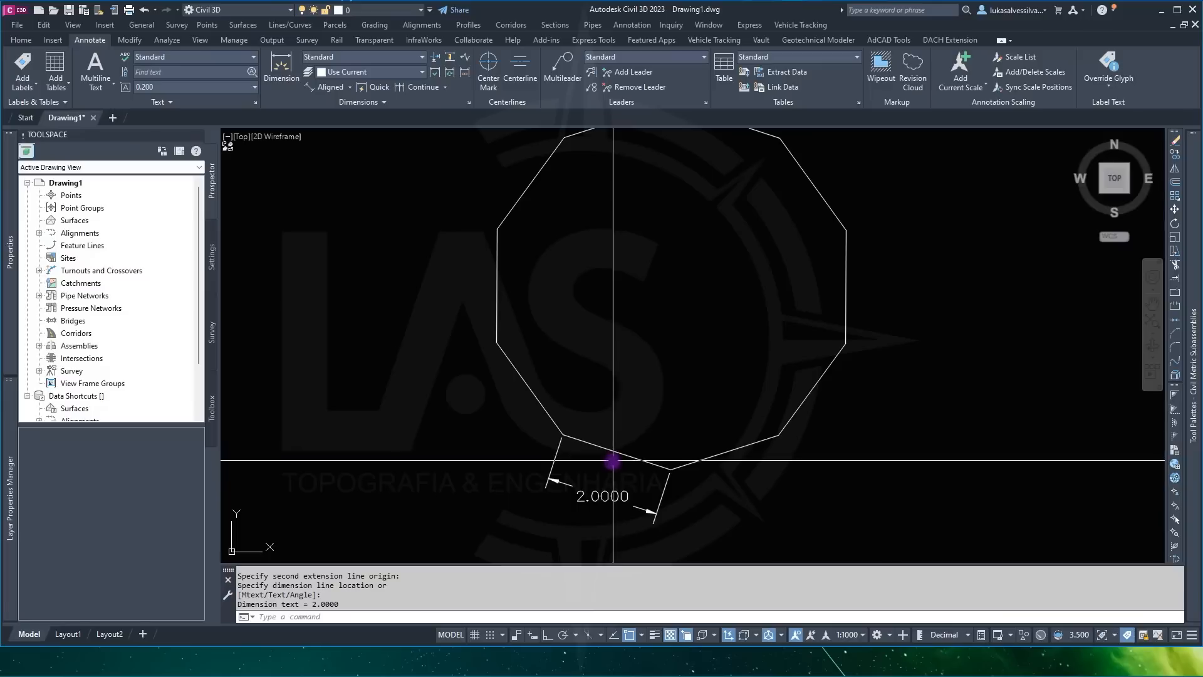
pyautogui.click(719, 486)
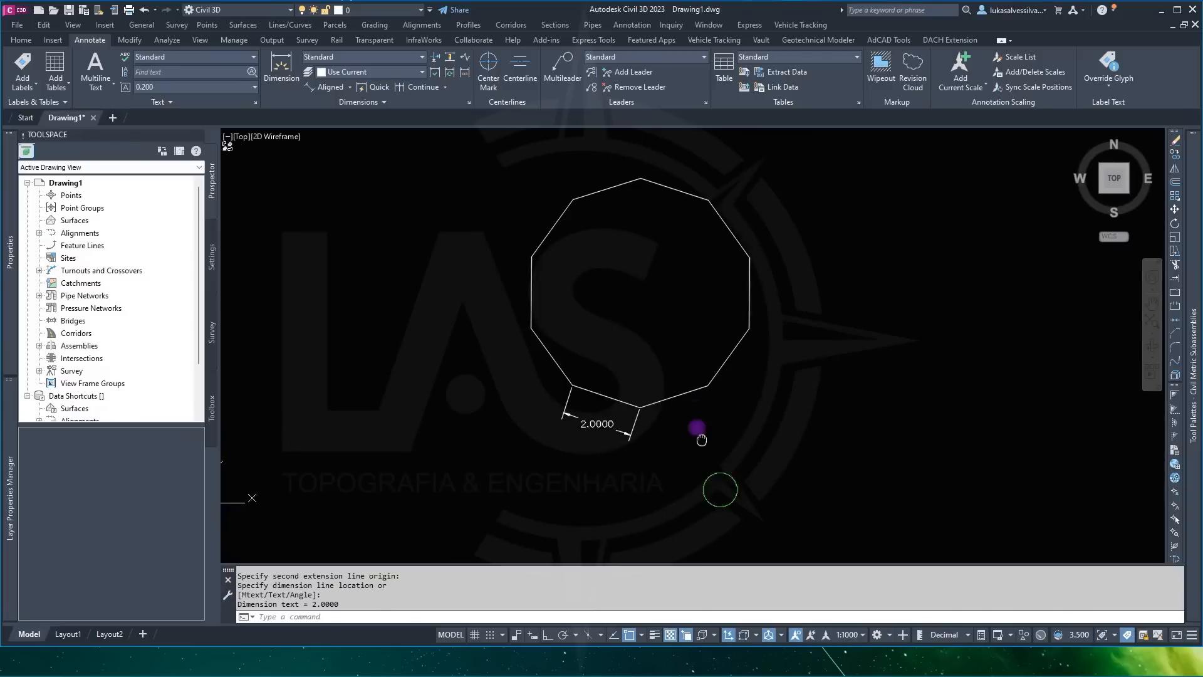
# Step: Erase the decagon and its aligned dimension, and draw a horizontal line of length 2 in the cleared area with Ortho on
pyautogui.click(551, 369)
pyautogui.press('Delete')
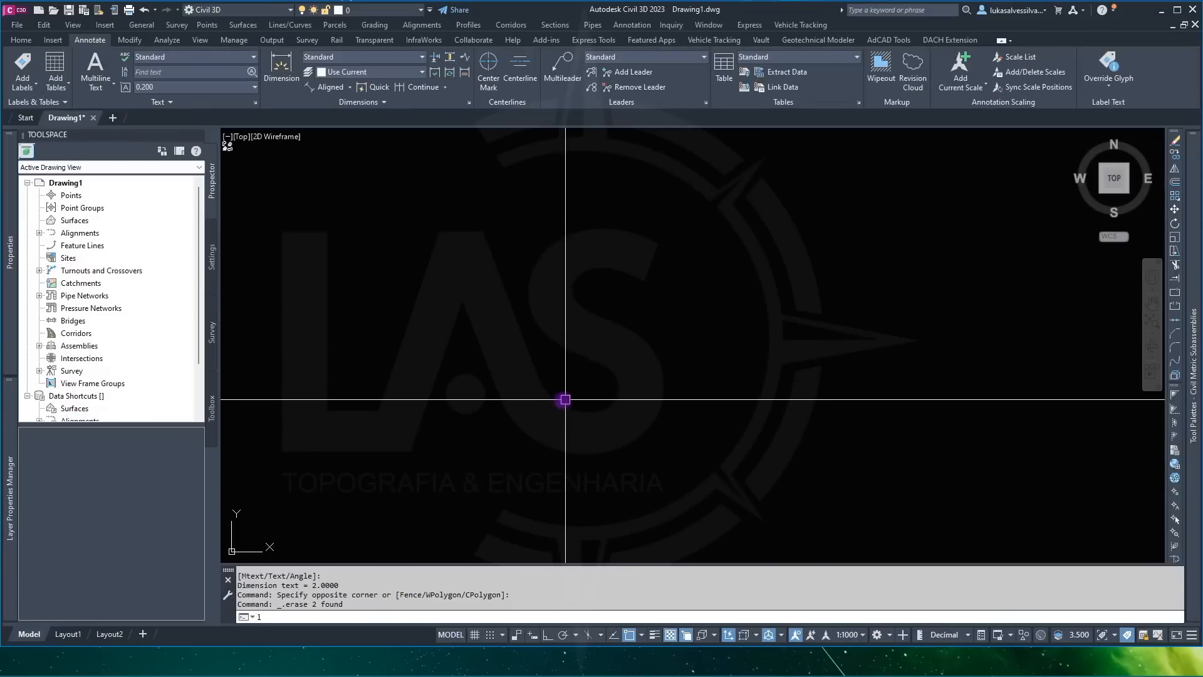
pyautogui.write('l')
pyautogui.press('Return')
pyautogui.click(496, 382)
pyautogui.press('F8')
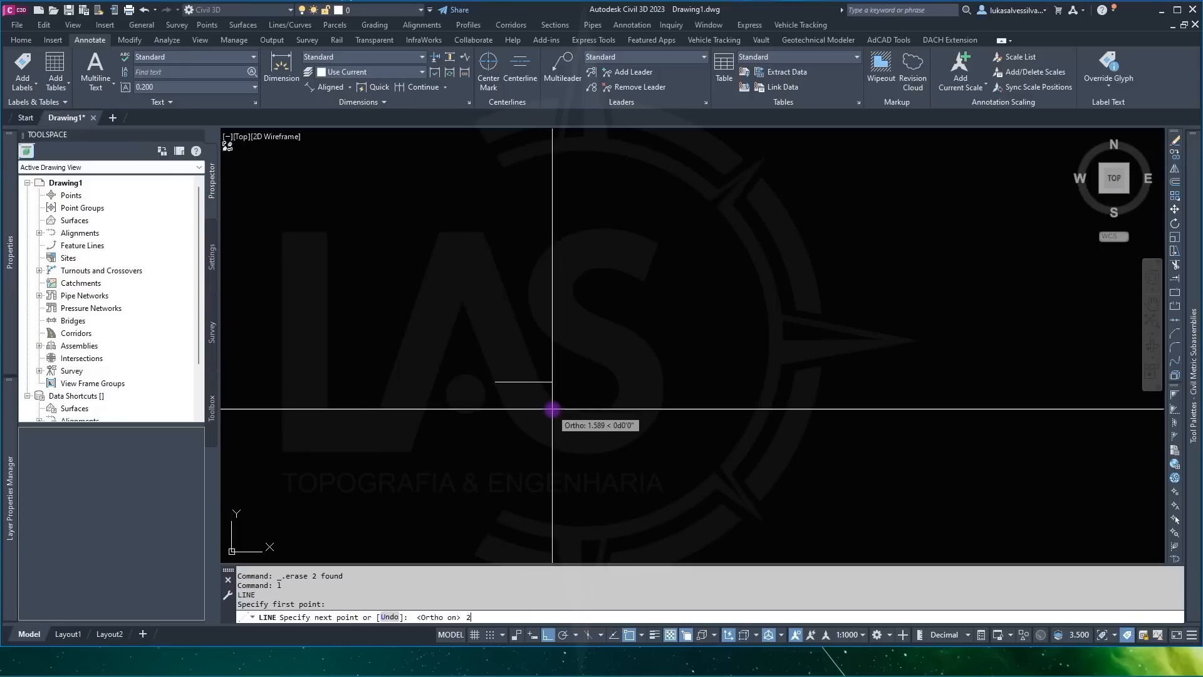
pyautogui.press('Return')
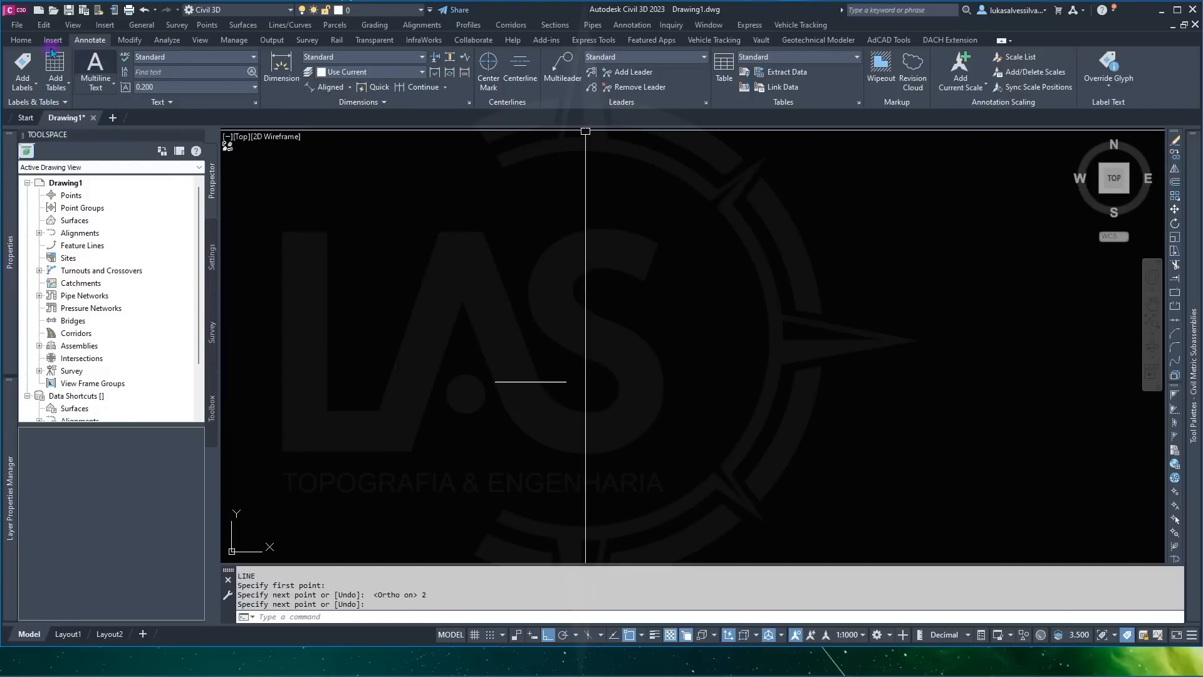
# Step: Draw a 10-sided polygon with the Edge option, using the two endpoints of the horizontal line as its bottom edge
pyautogui.click(25, 40)
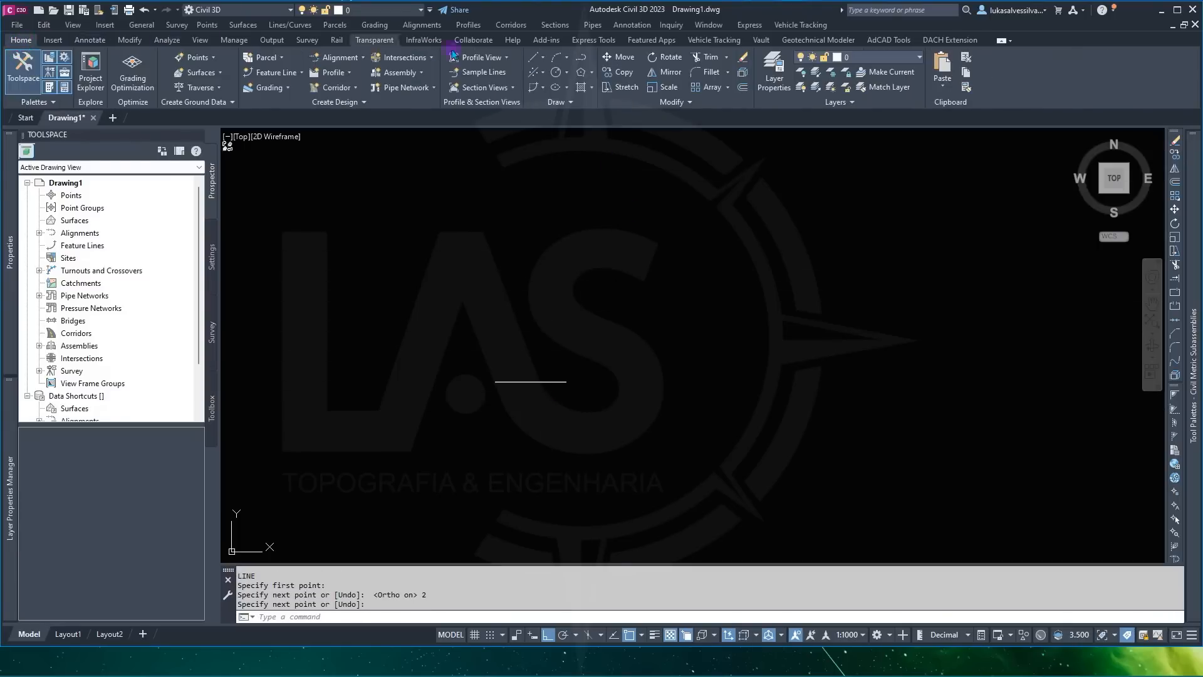
pyautogui.click(580, 74)
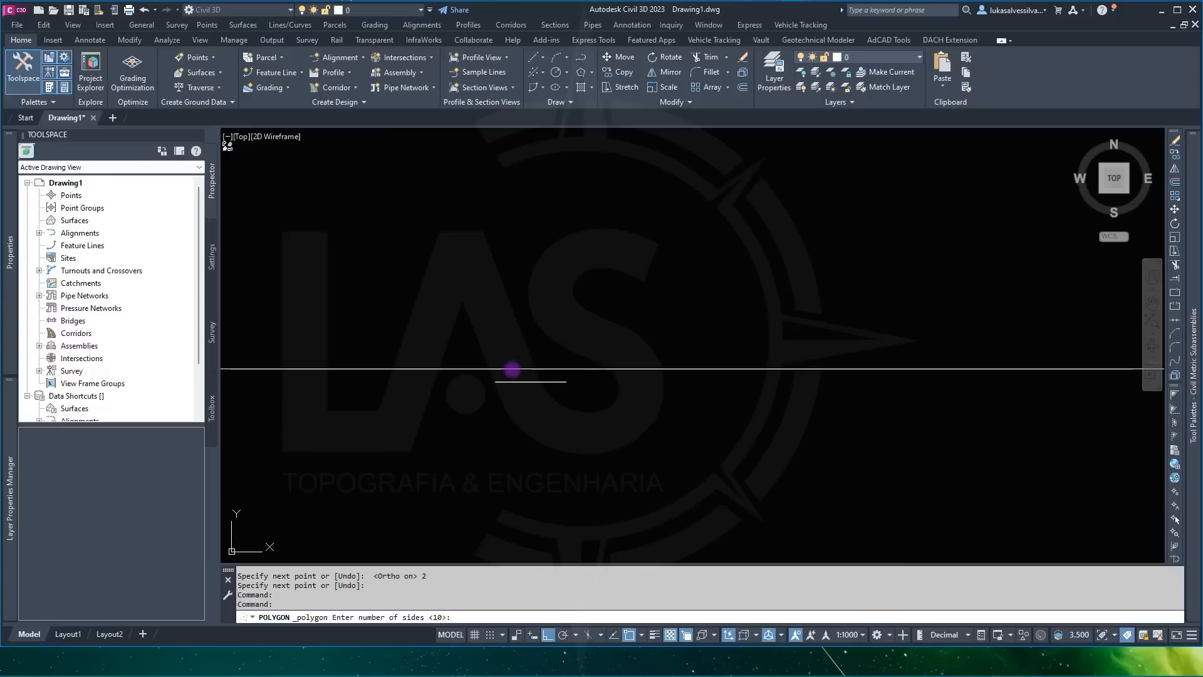
pyautogui.press('Return')
pyautogui.write('e')
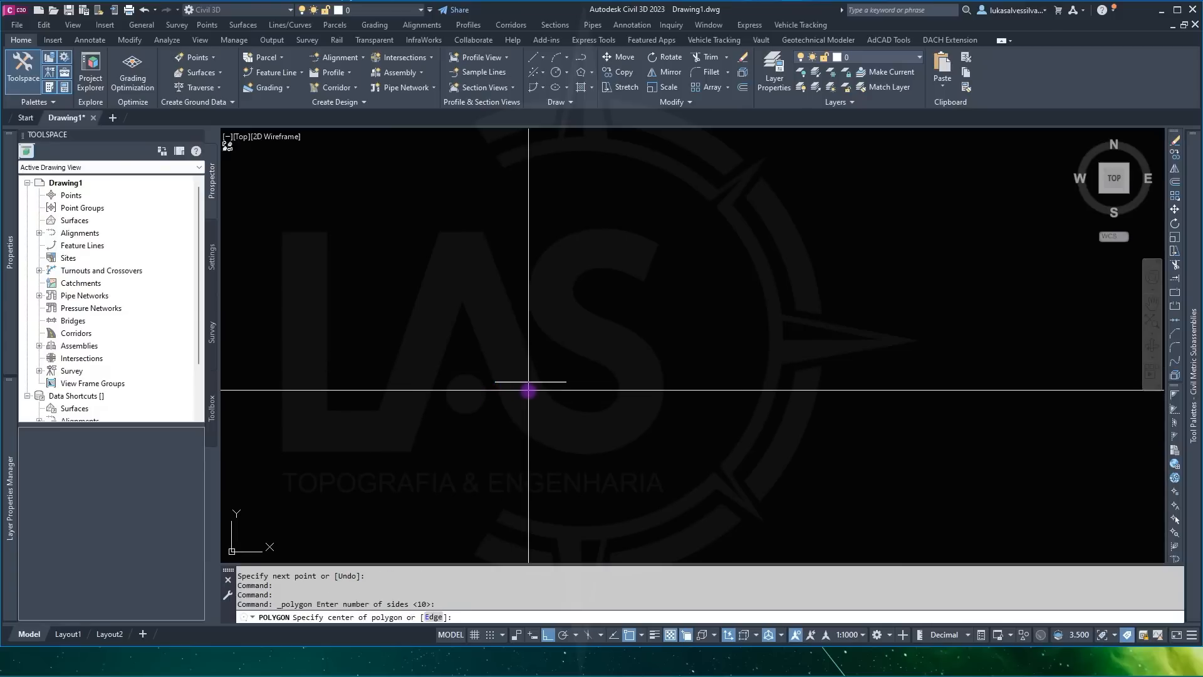
pyautogui.click(500, 381)
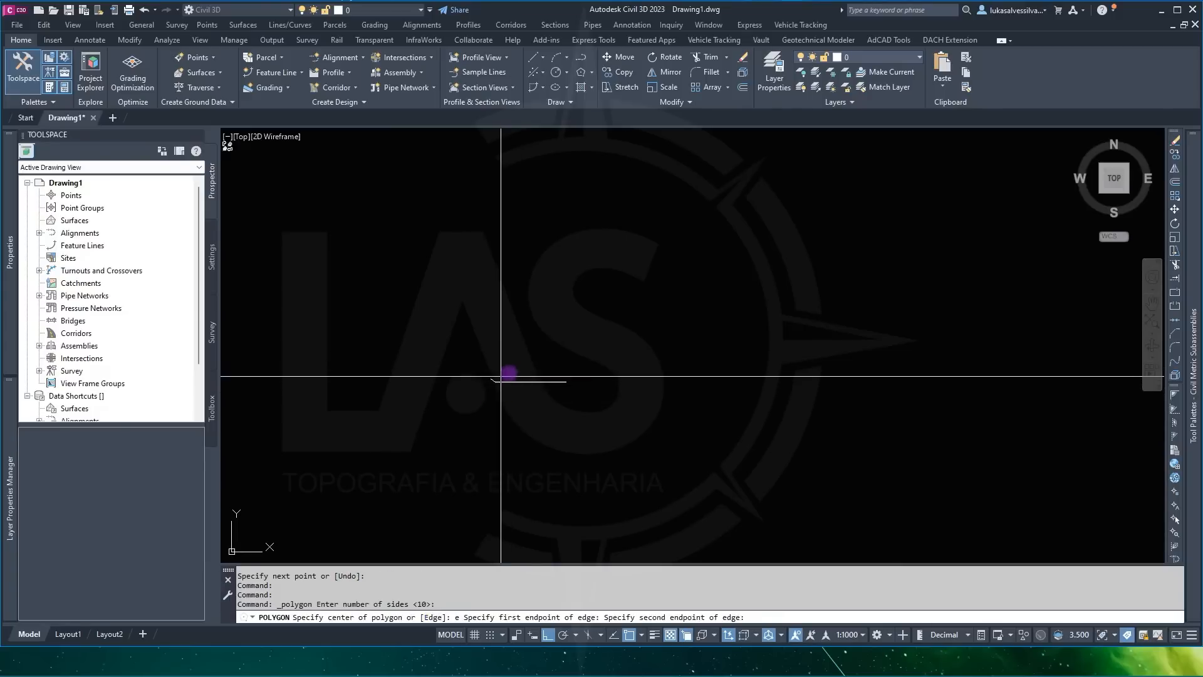
pyautogui.click(567, 381)
# Step: Select the line along the decagon's bottom edge, check its properties, and clear the selection
pyautogui.click(430, 363)
pyautogui.click(615, 432)
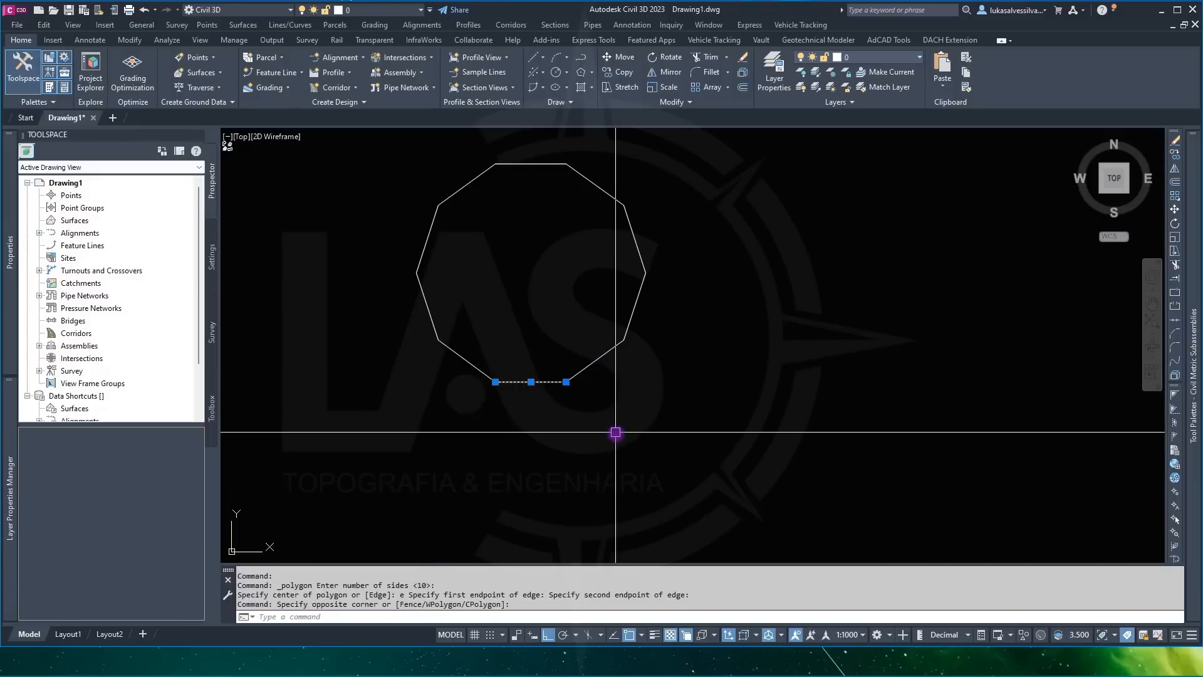
pyautogui.scroll(2, 596, 374)
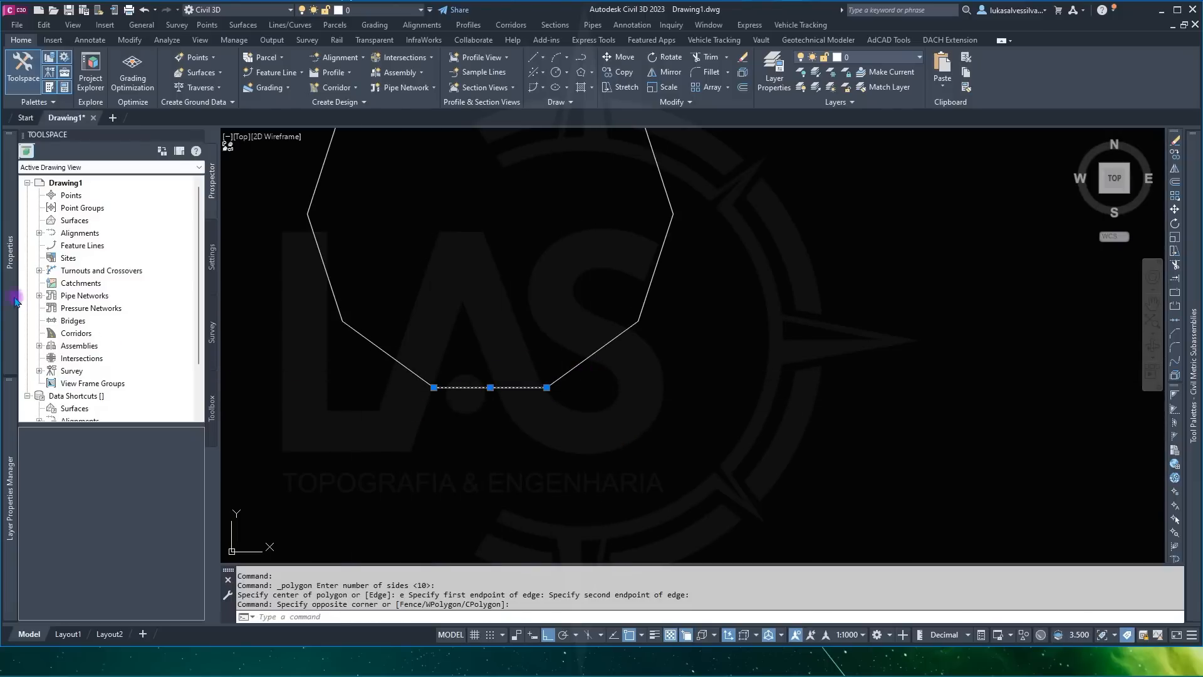
pyautogui.moveTo(14, 299)
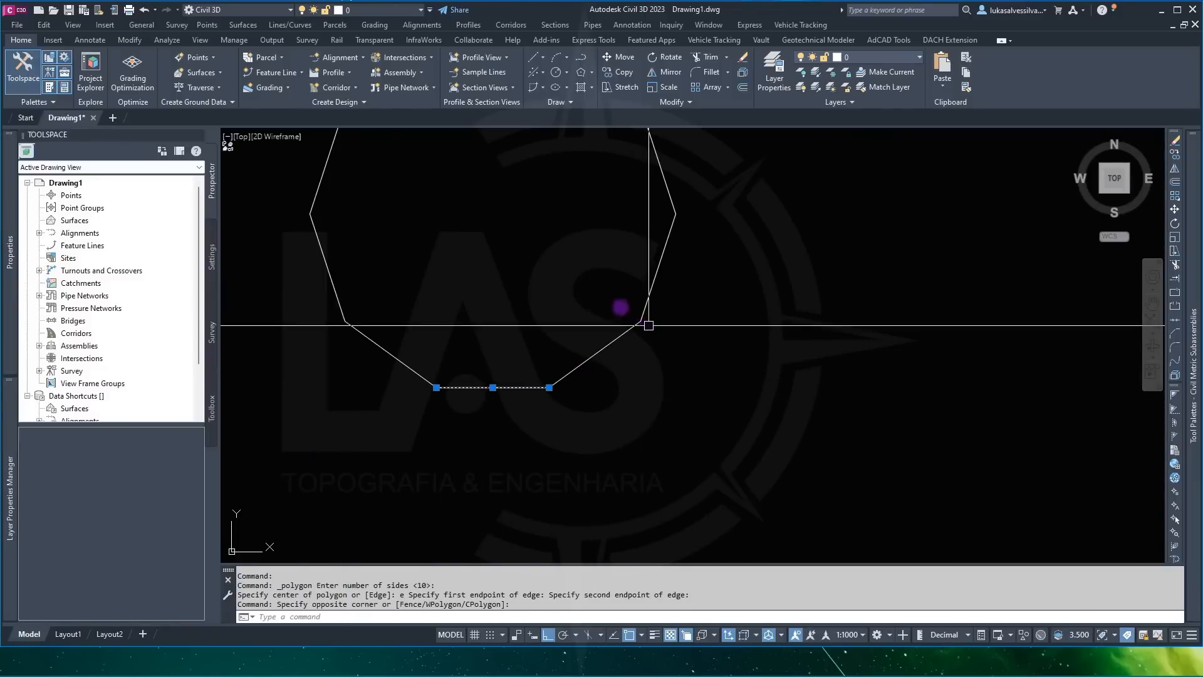
pyautogui.scroll(-3, 721, 345)
pyautogui.press('Escape')
pyautogui.scroll(-2, 815, 301)
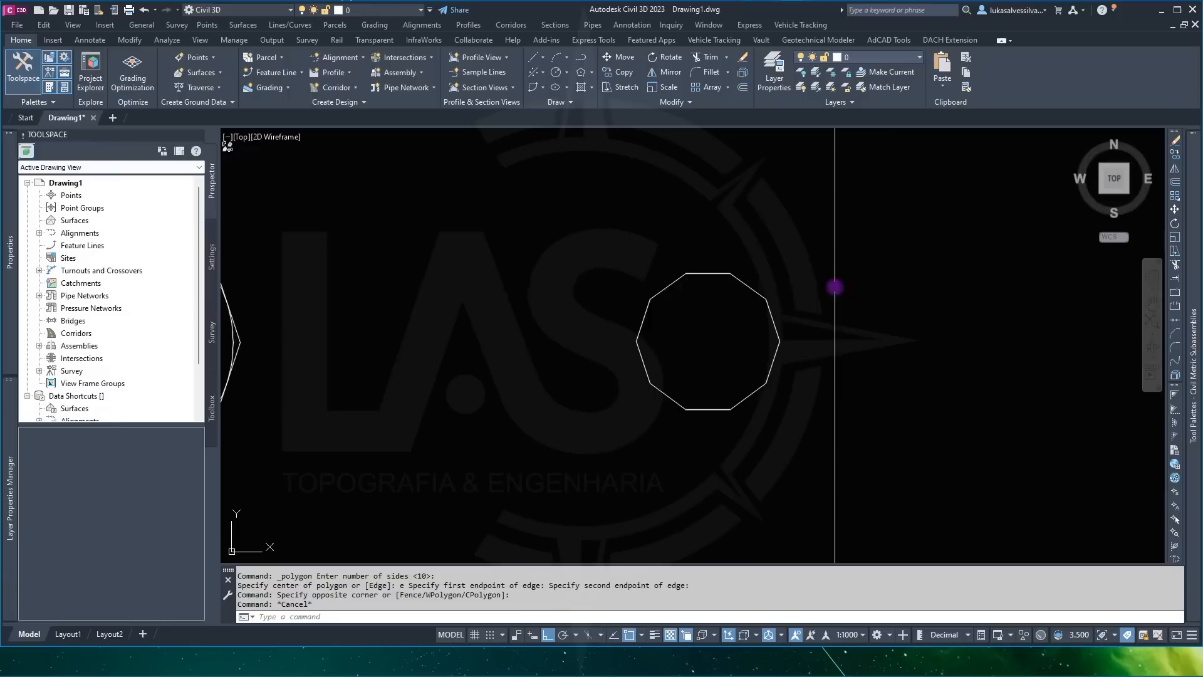
# Step: Move the small decagon together with its edge line, with Ortho off, to the space below and between the two larger decagons
pyautogui.click(885, 261)
pyautogui.click(729, 438)
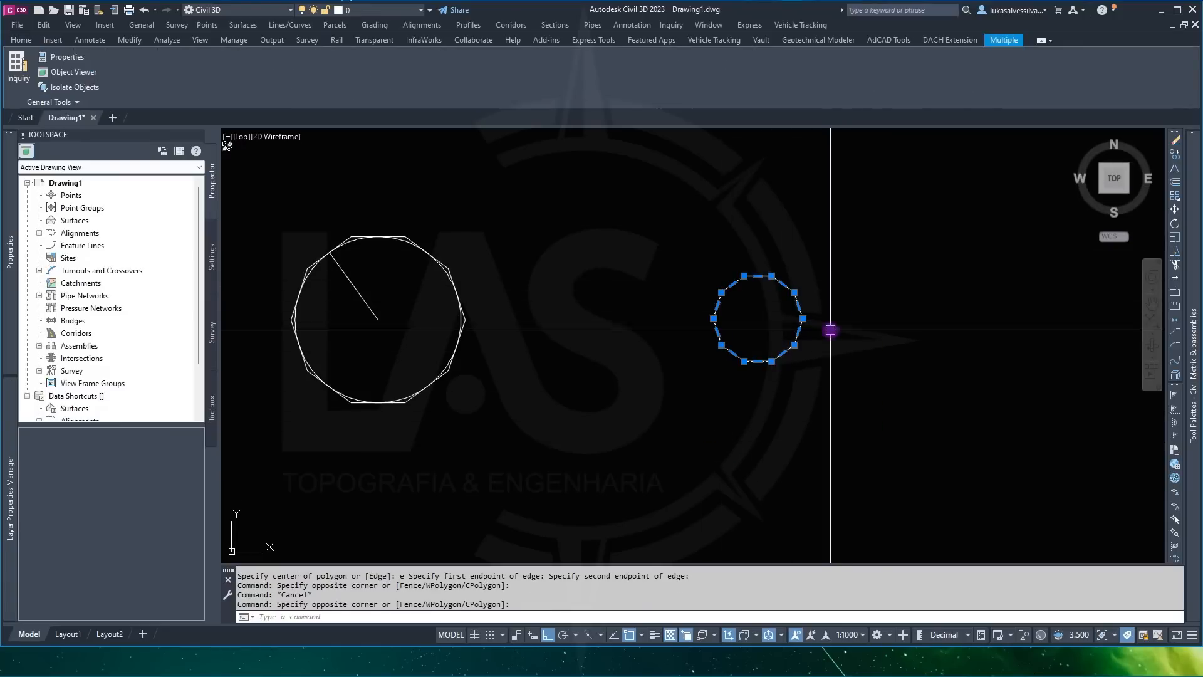
pyautogui.write('m')
pyautogui.press('Return')
pyautogui.press('F9')
pyautogui.press('F9')
pyautogui.press('F8')
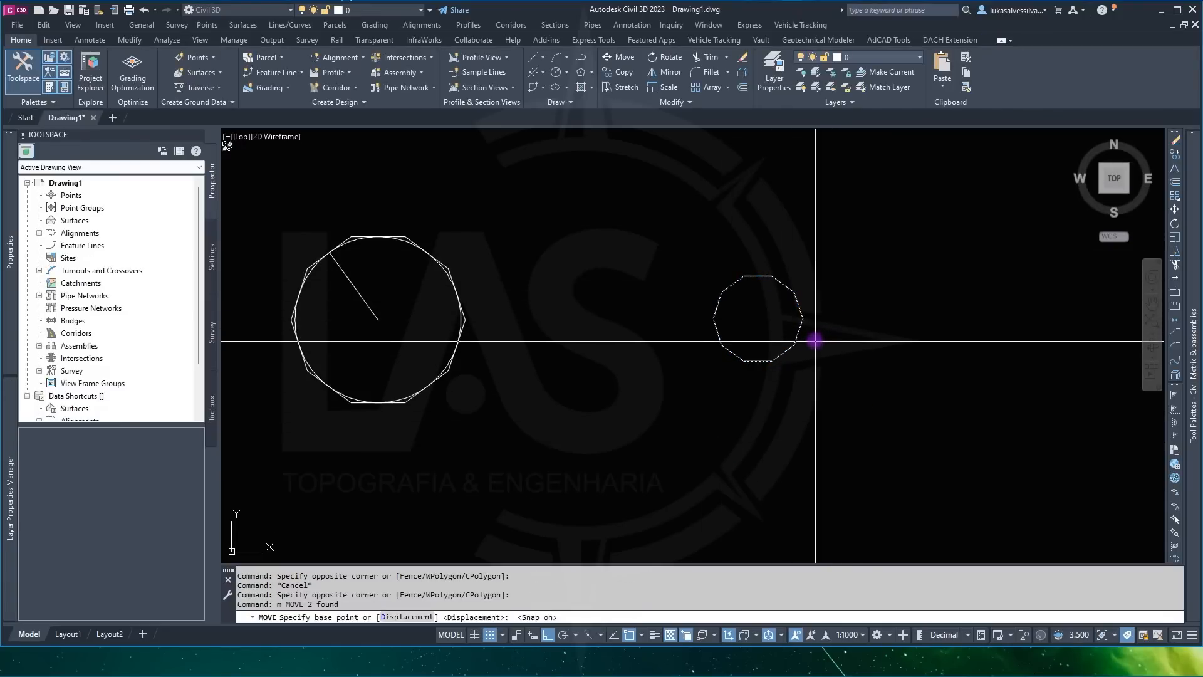
pyautogui.click(776, 323)
pyautogui.scroll(-3, 627, 341)
pyautogui.scroll(3, 618, 349)
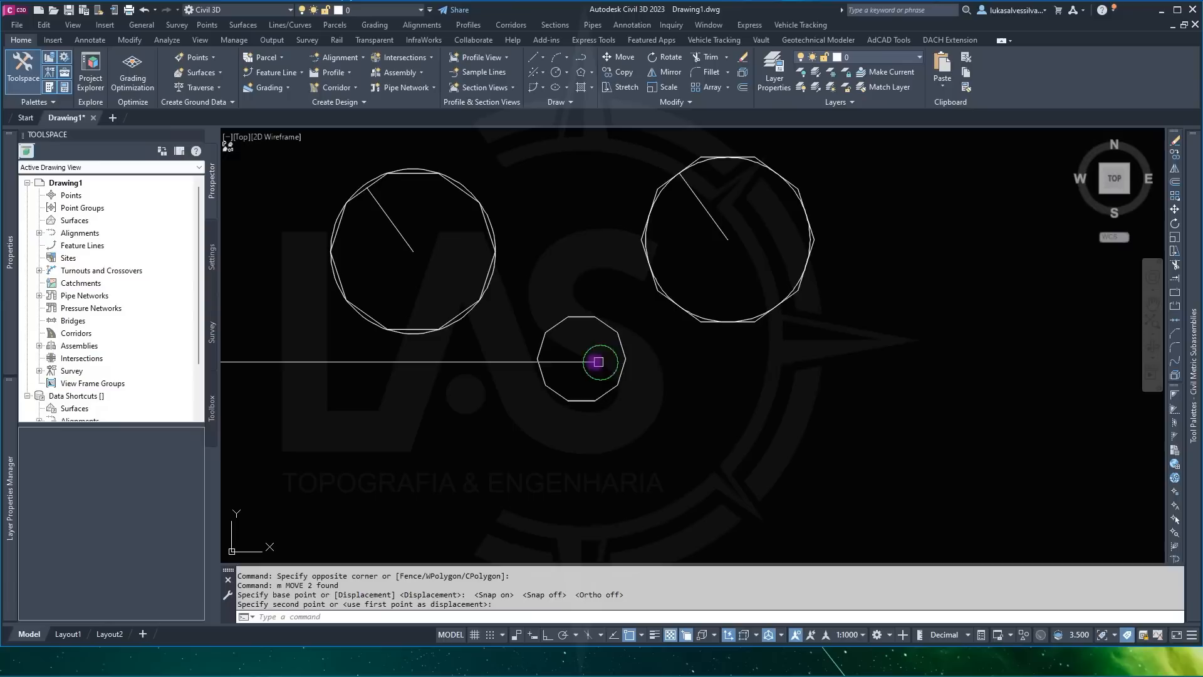
pyautogui.click(597, 352)
pyautogui.scroll(-2, 646, 361)
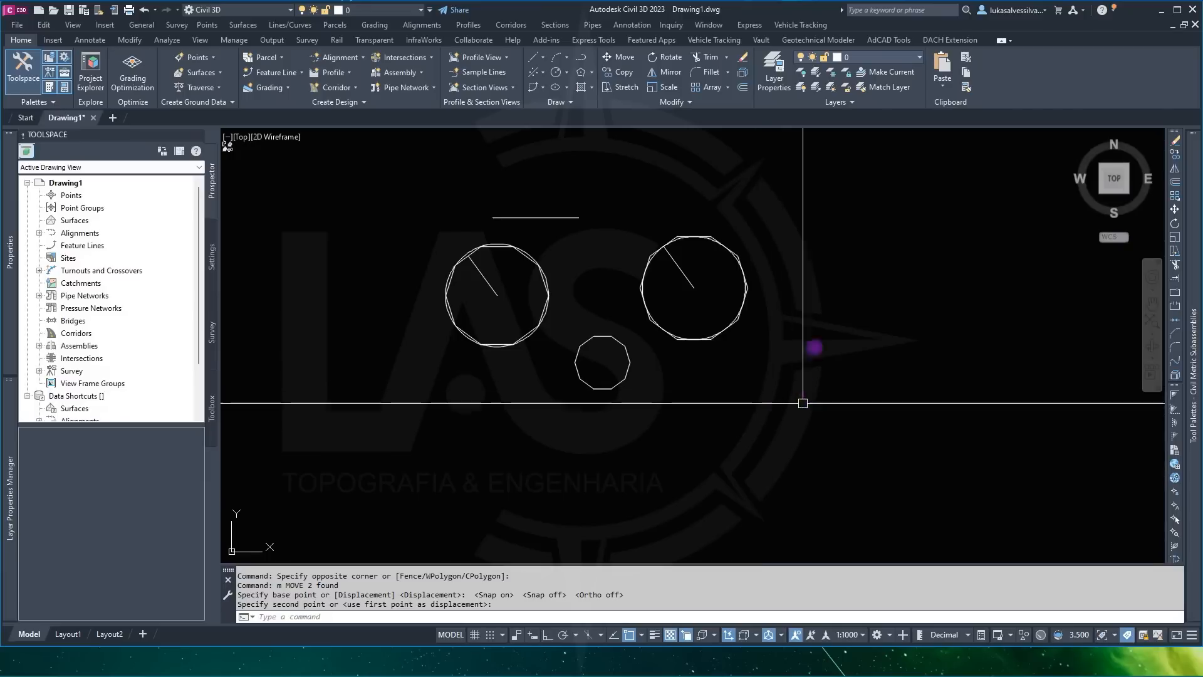
# Step: Move the loose horizontal line above the decagons sideways so that it sits roughly centred between the two larger ones
pyautogui.click(587, 187)
pyautogui.click(564, 216)
pyautogui.write('m')
pyautogui.press('Return')
pyautogui.click(735, 184)
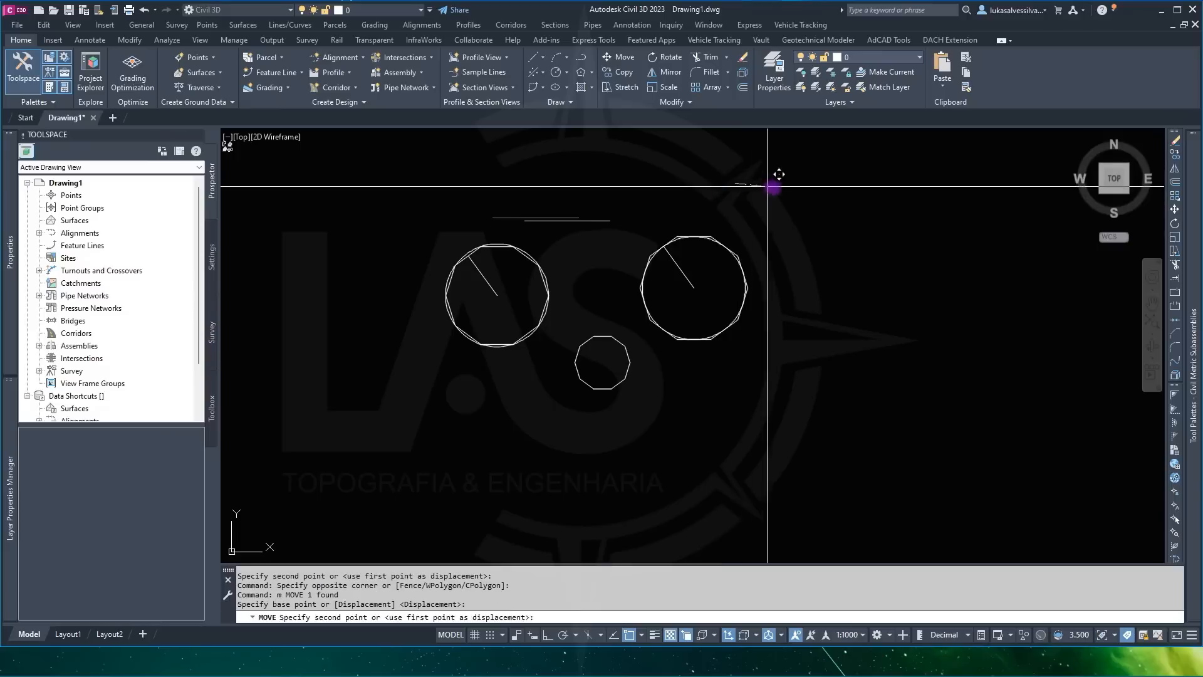
pyautogui.click(799, 187)
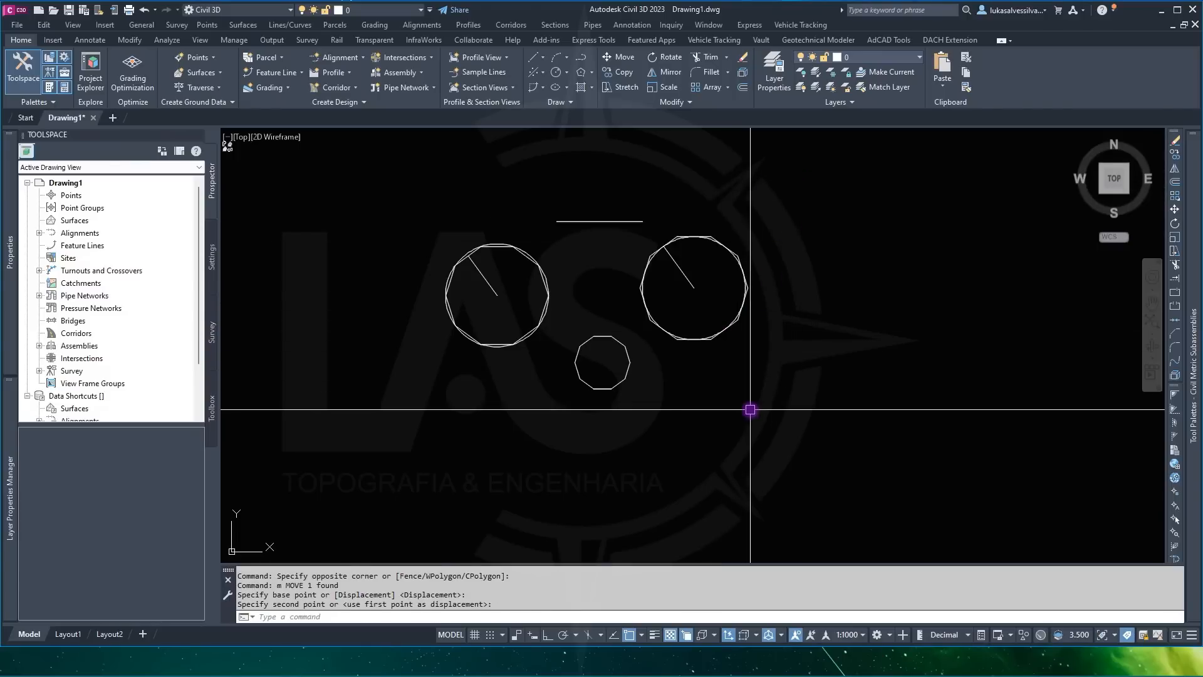